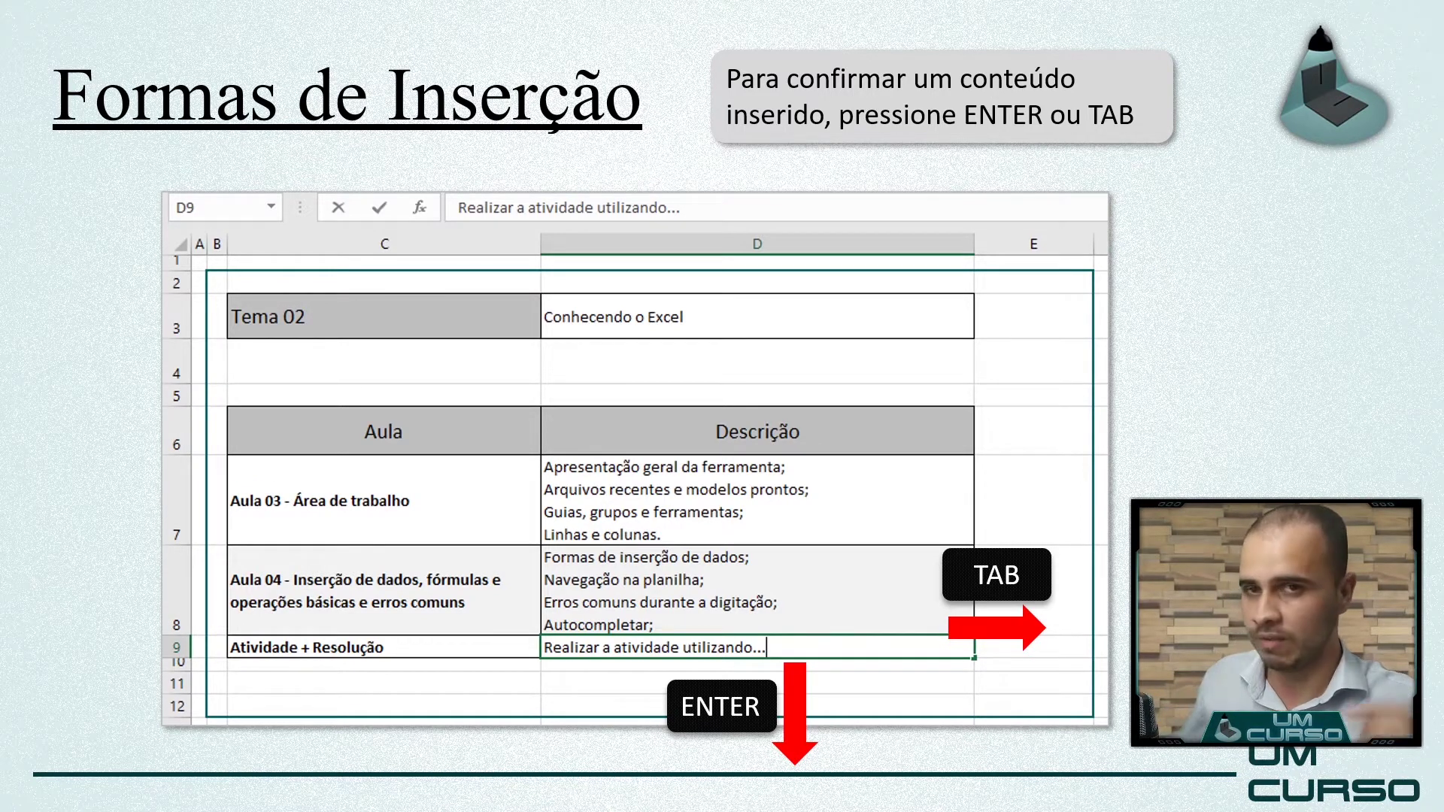
Switch from the slide show to the Pasta3 workbook in Excel and clear the content of cell H16
key(alt+Tab)
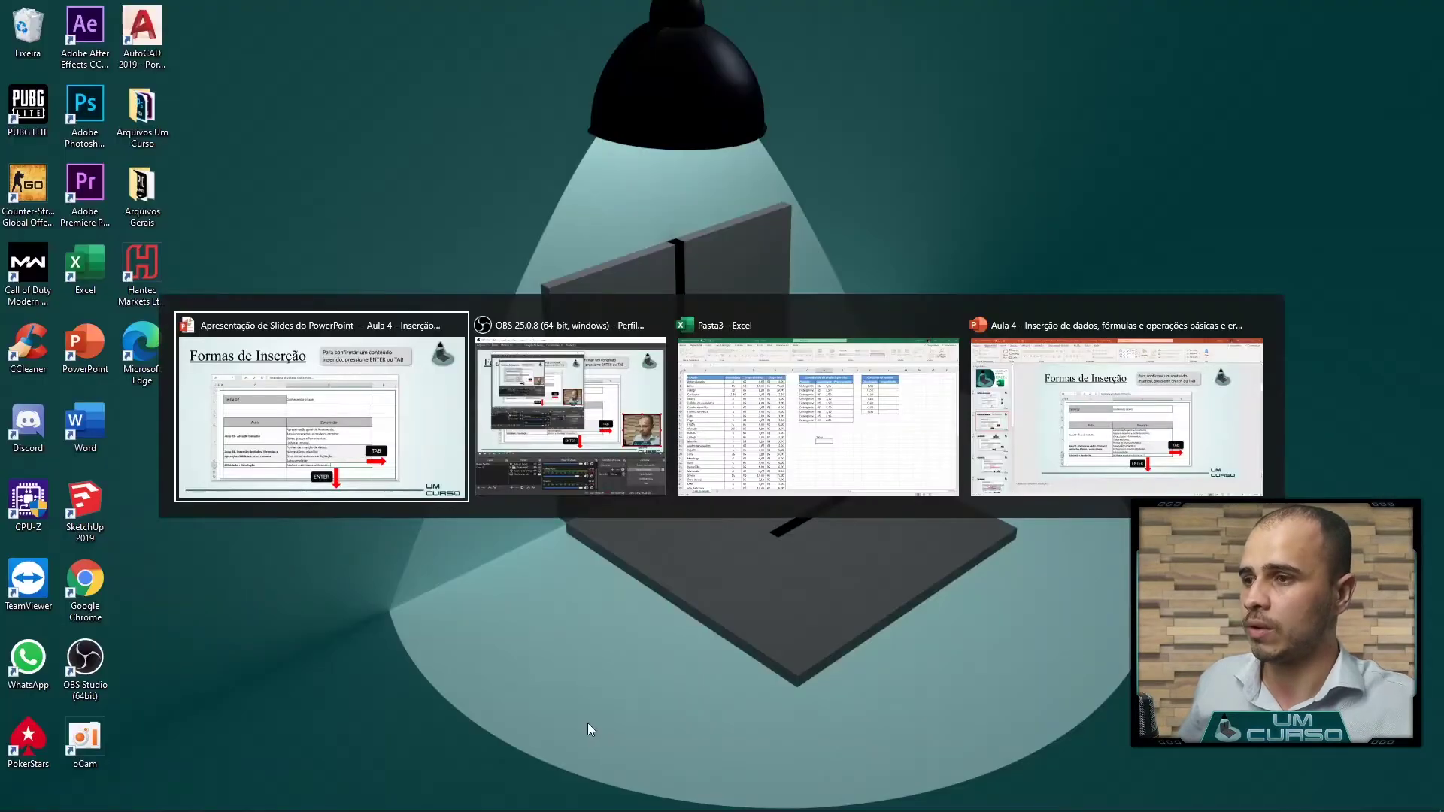
key(Tab)
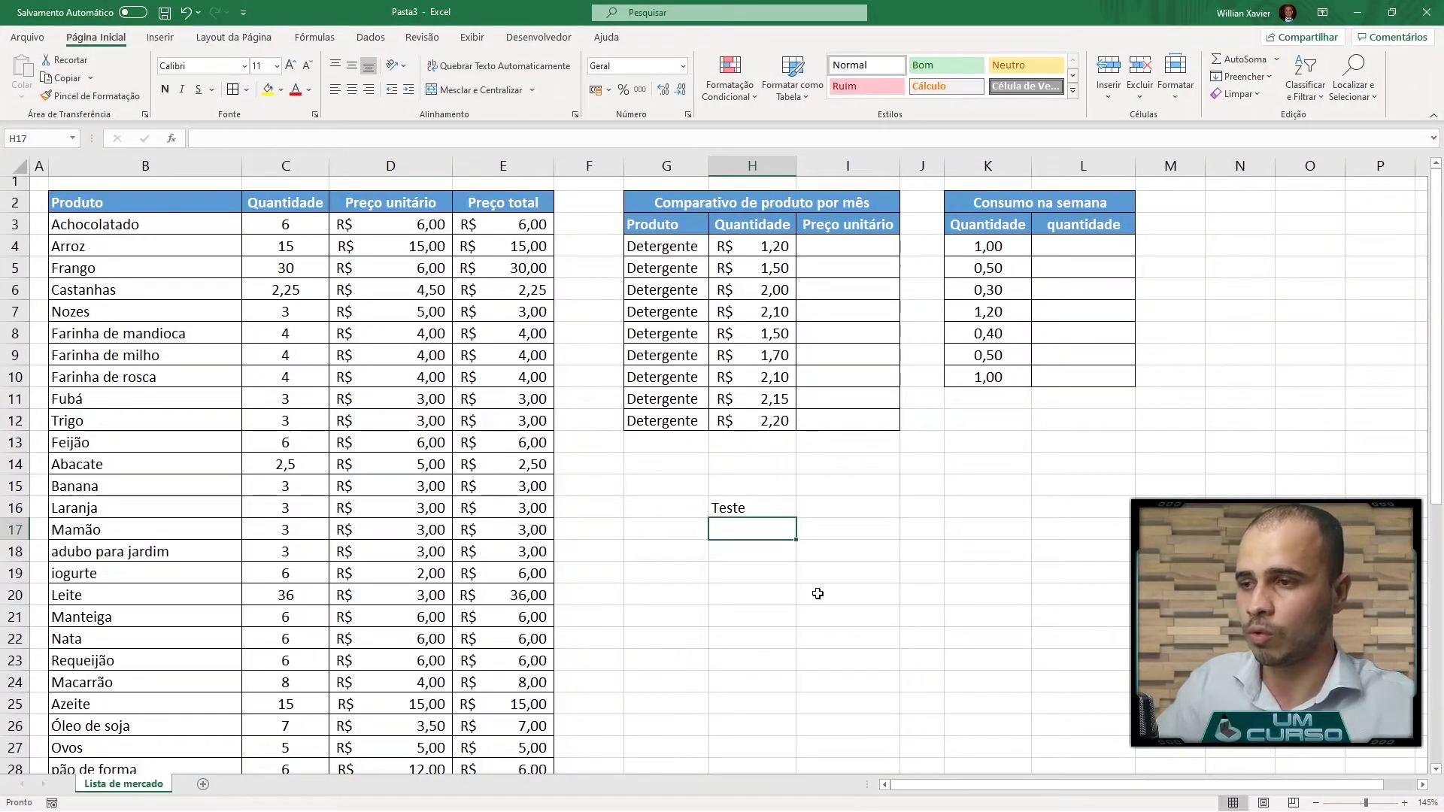
click(749, 509)
key(Delete)
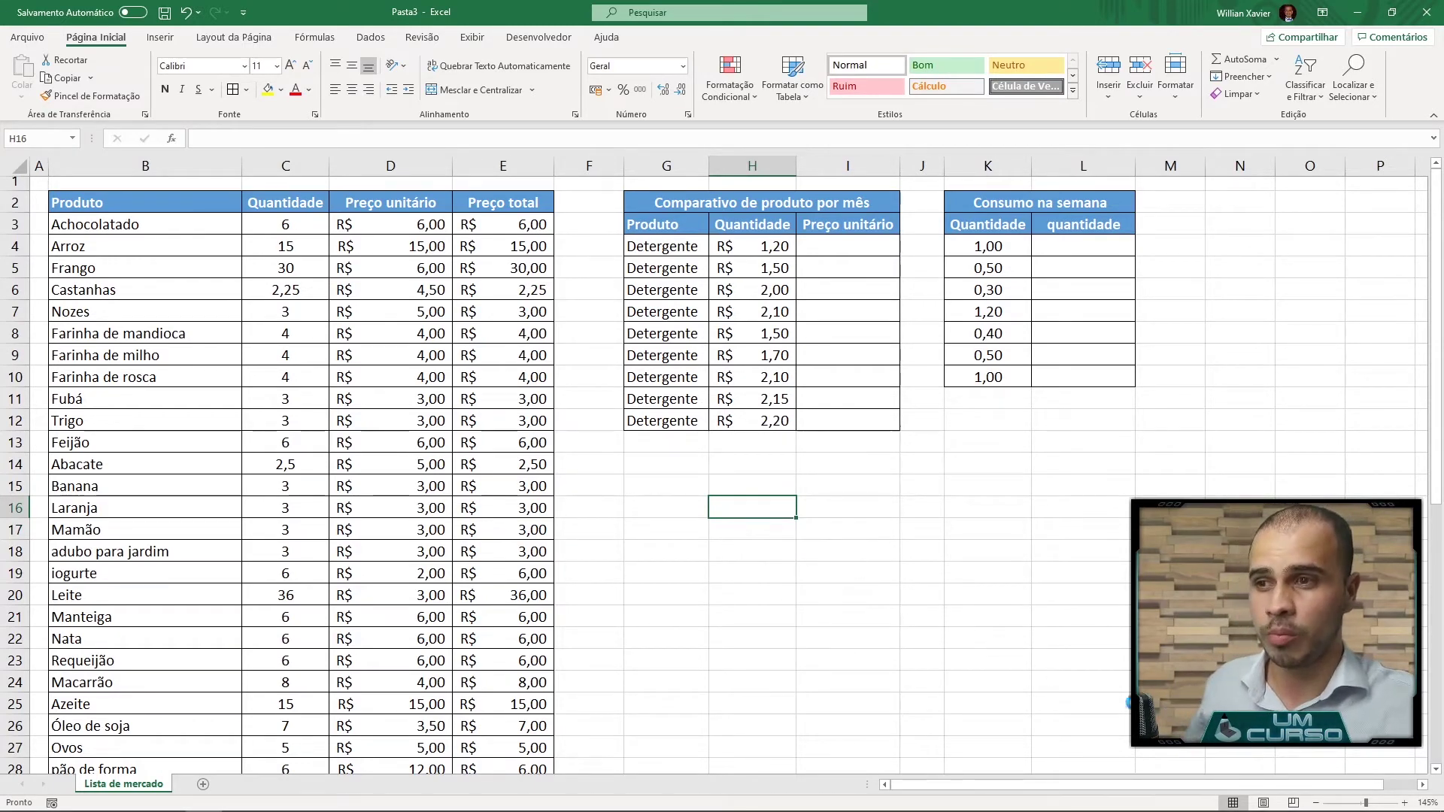
Capture the worksheet area, draw arrows pointing to cell H16 and the formula bar, and discard the capture
key(Print)
drag(1125, 689, 10, 46)
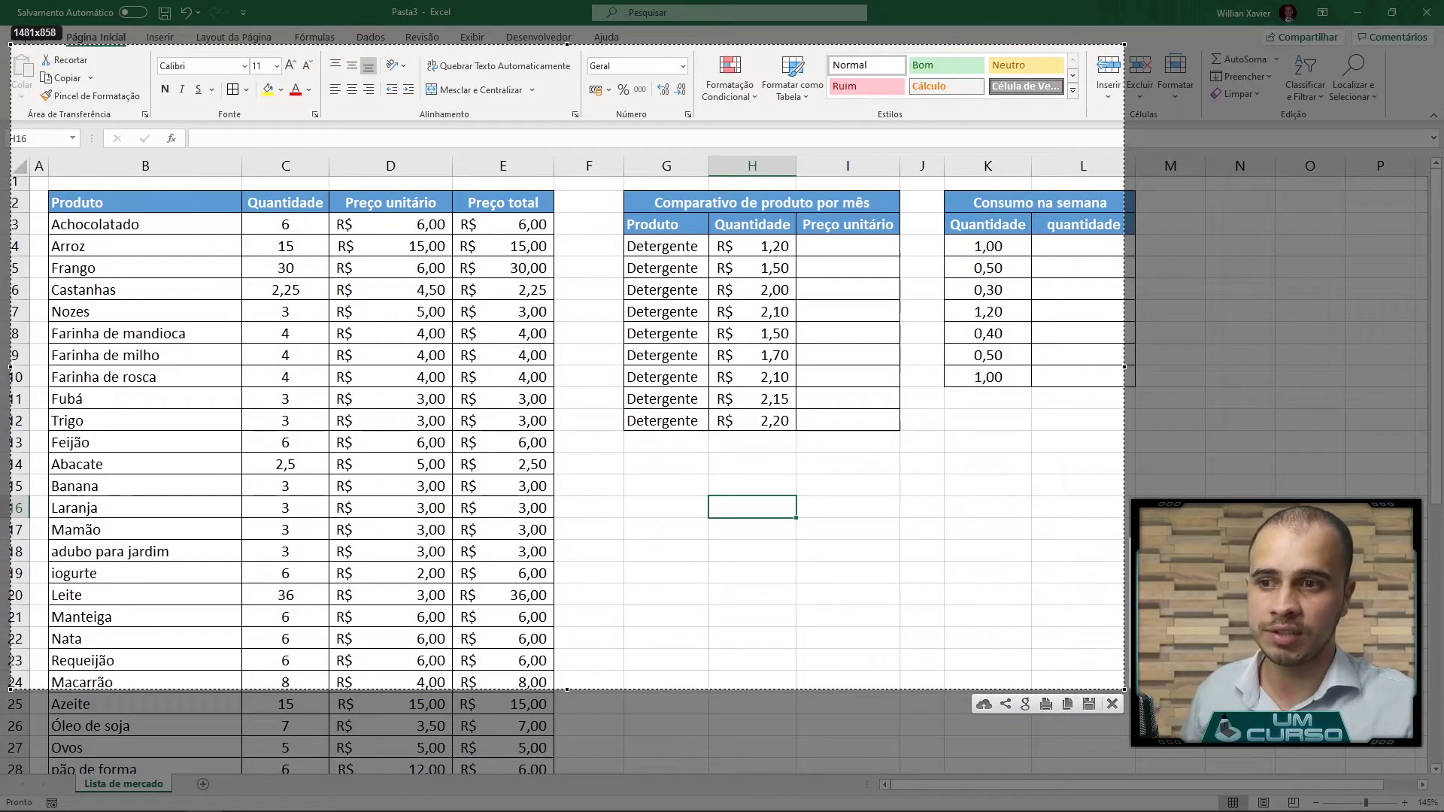
drag(1018, 634, 800, 527)
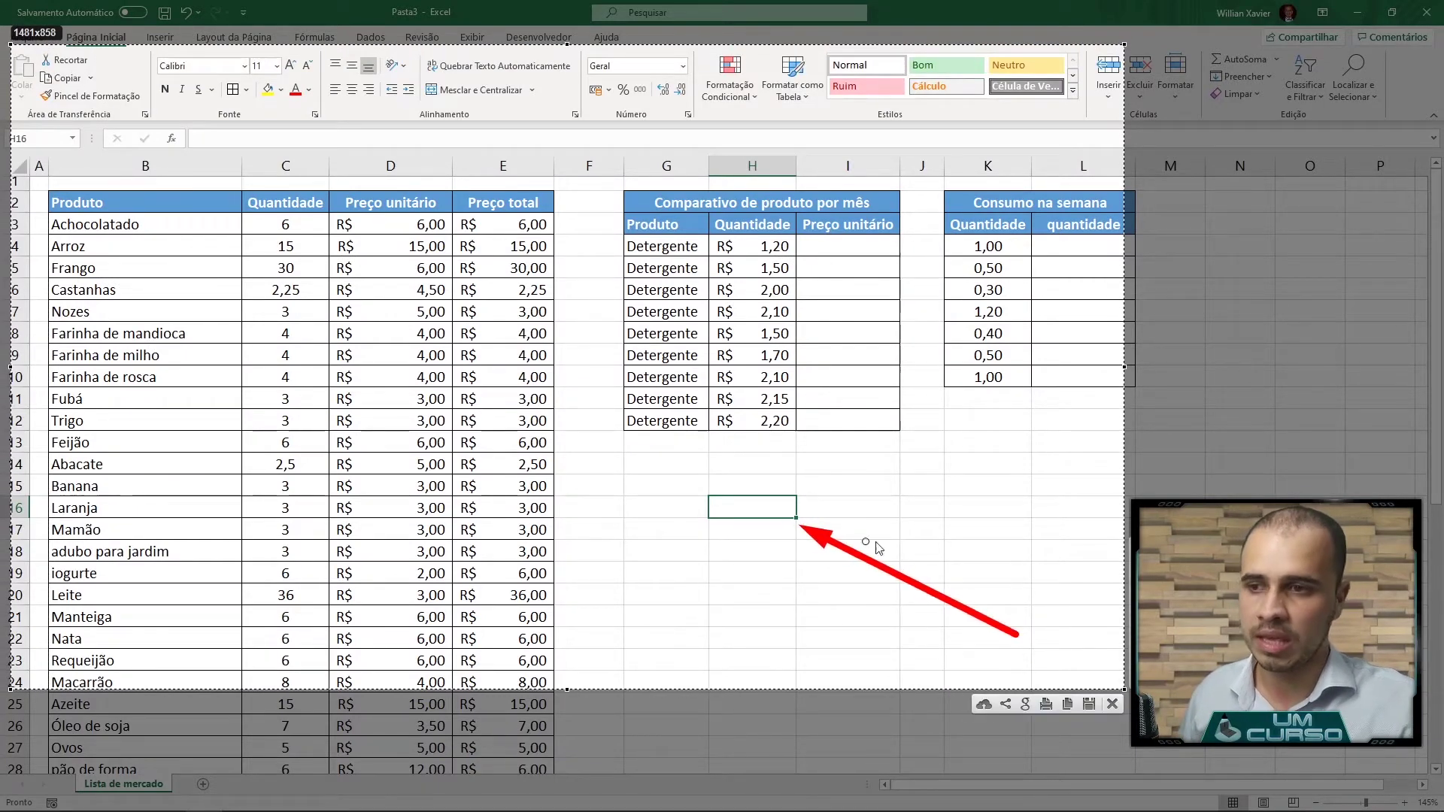
mouse_move(769, 364)
mouse_down()
mouse_move(602, 263)
mouse_move(273, 135)
mouse_move(241, 146)
mouse_up()
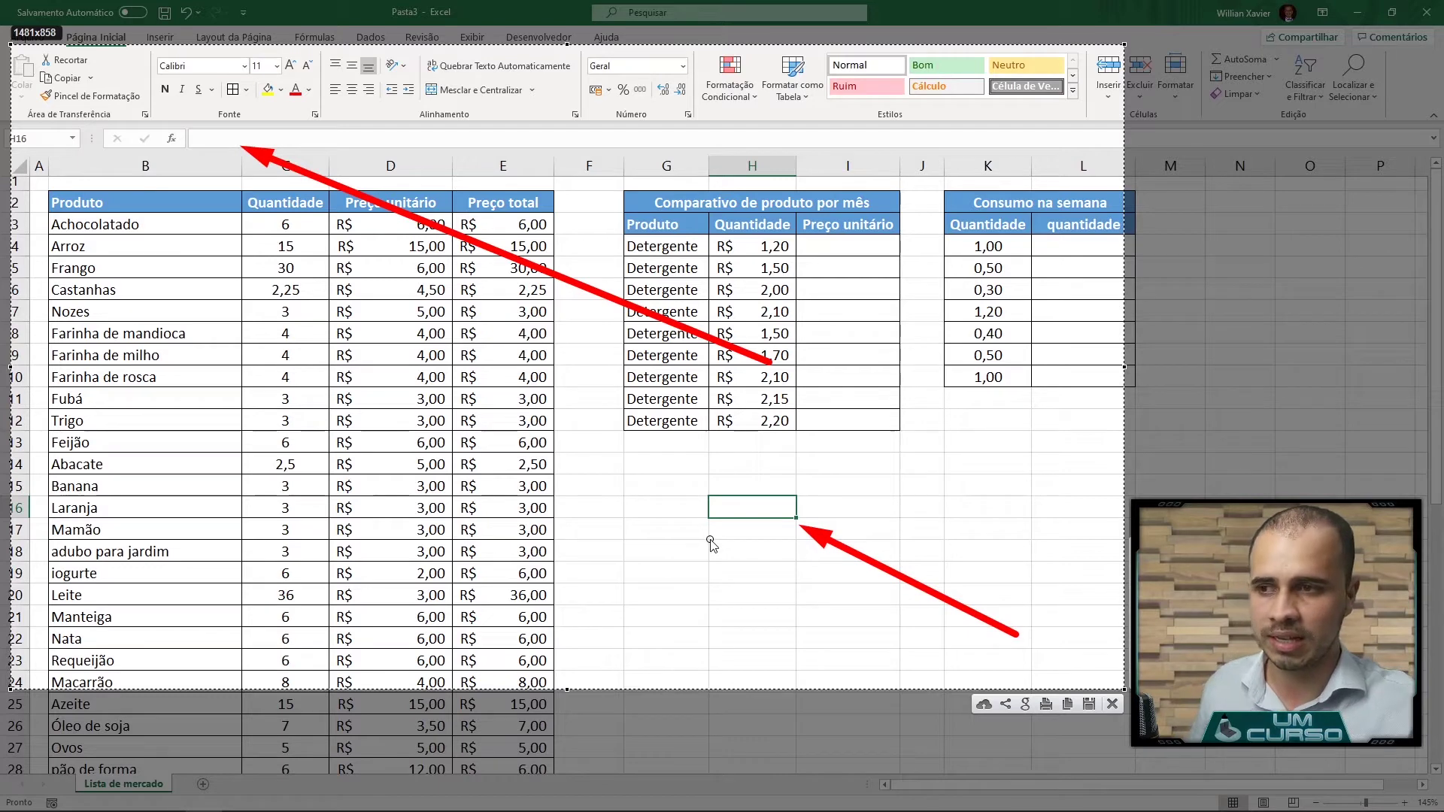
key(Escape)
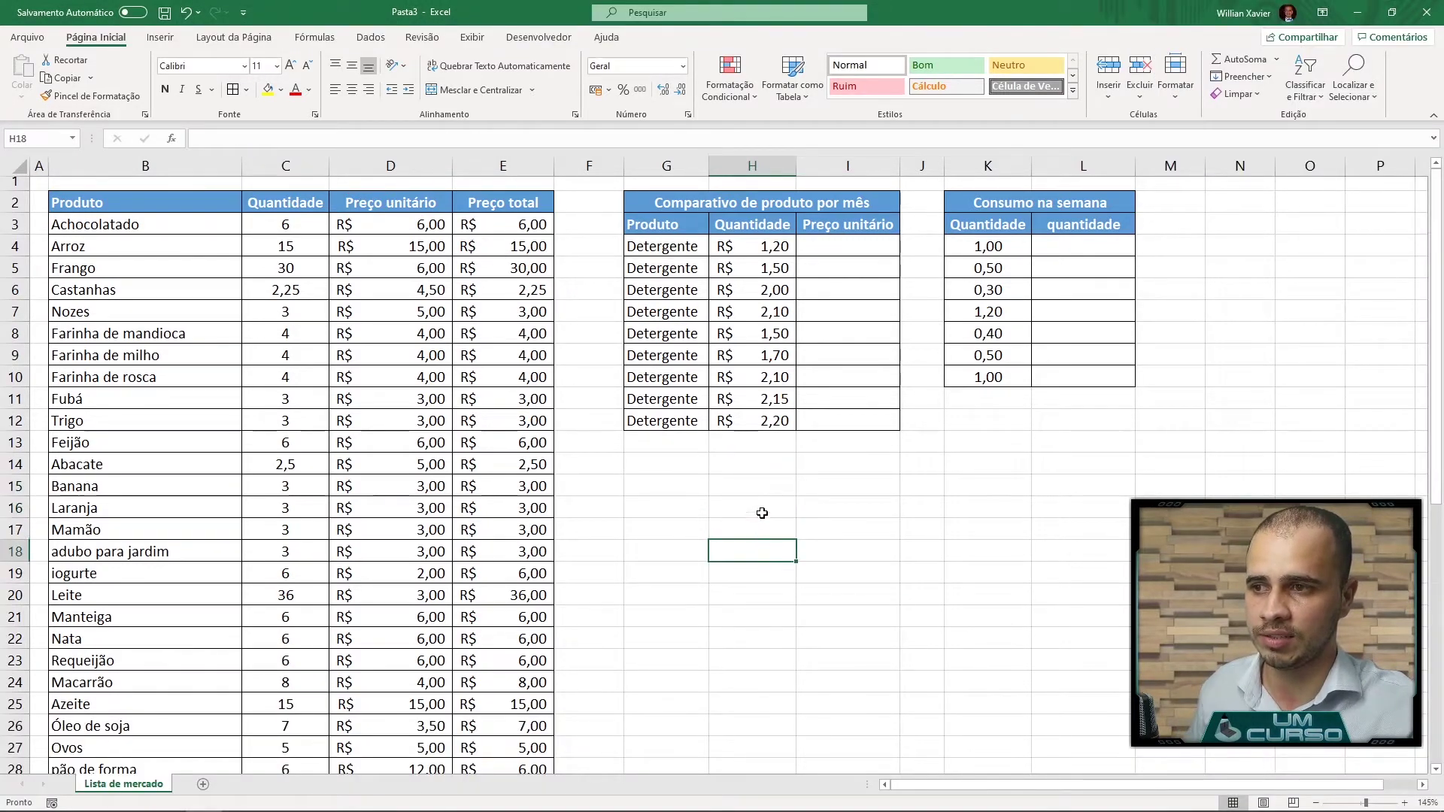
Enter "Teste" in cell H16 through the formula bar, and clear the cell again
click(227, 138)
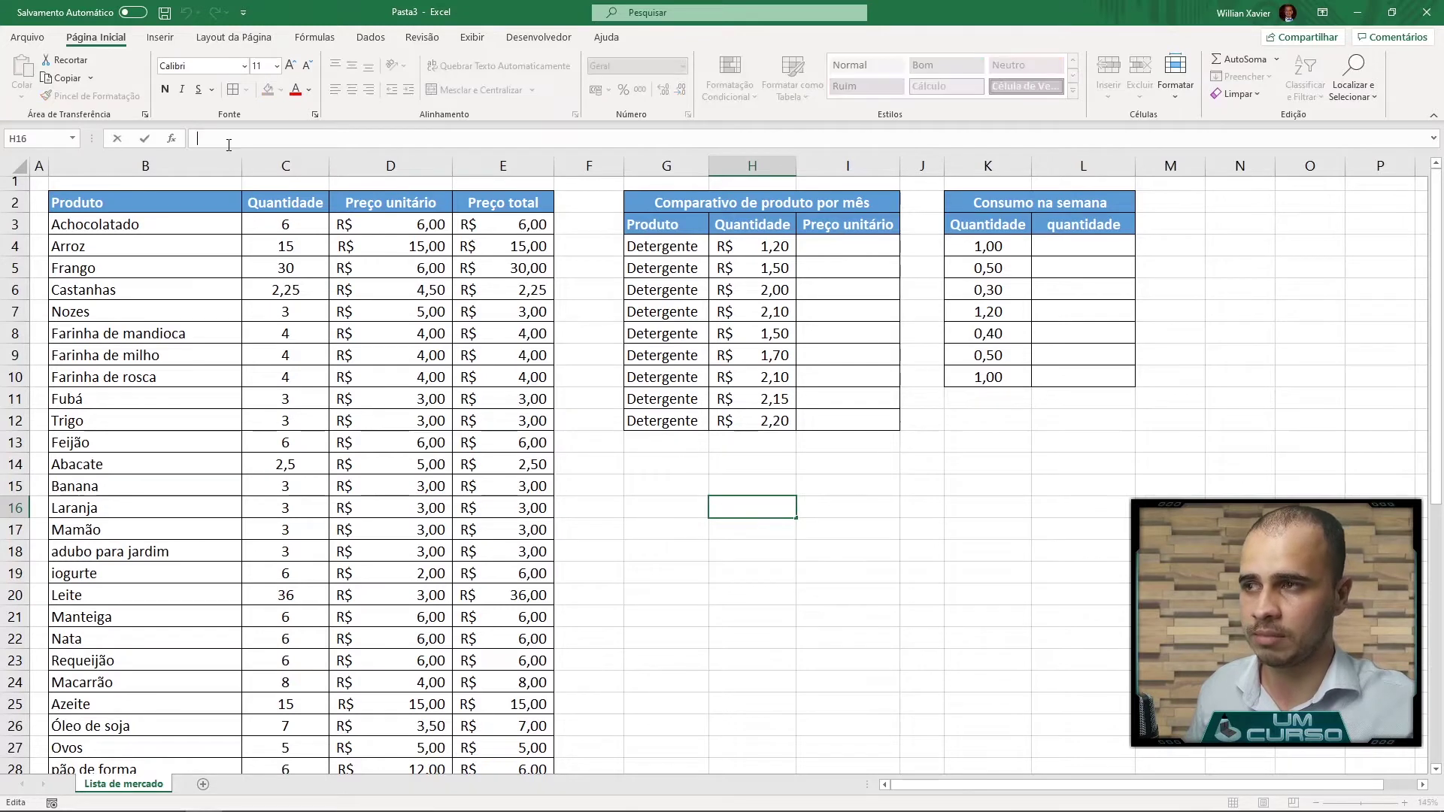
text(Teste)
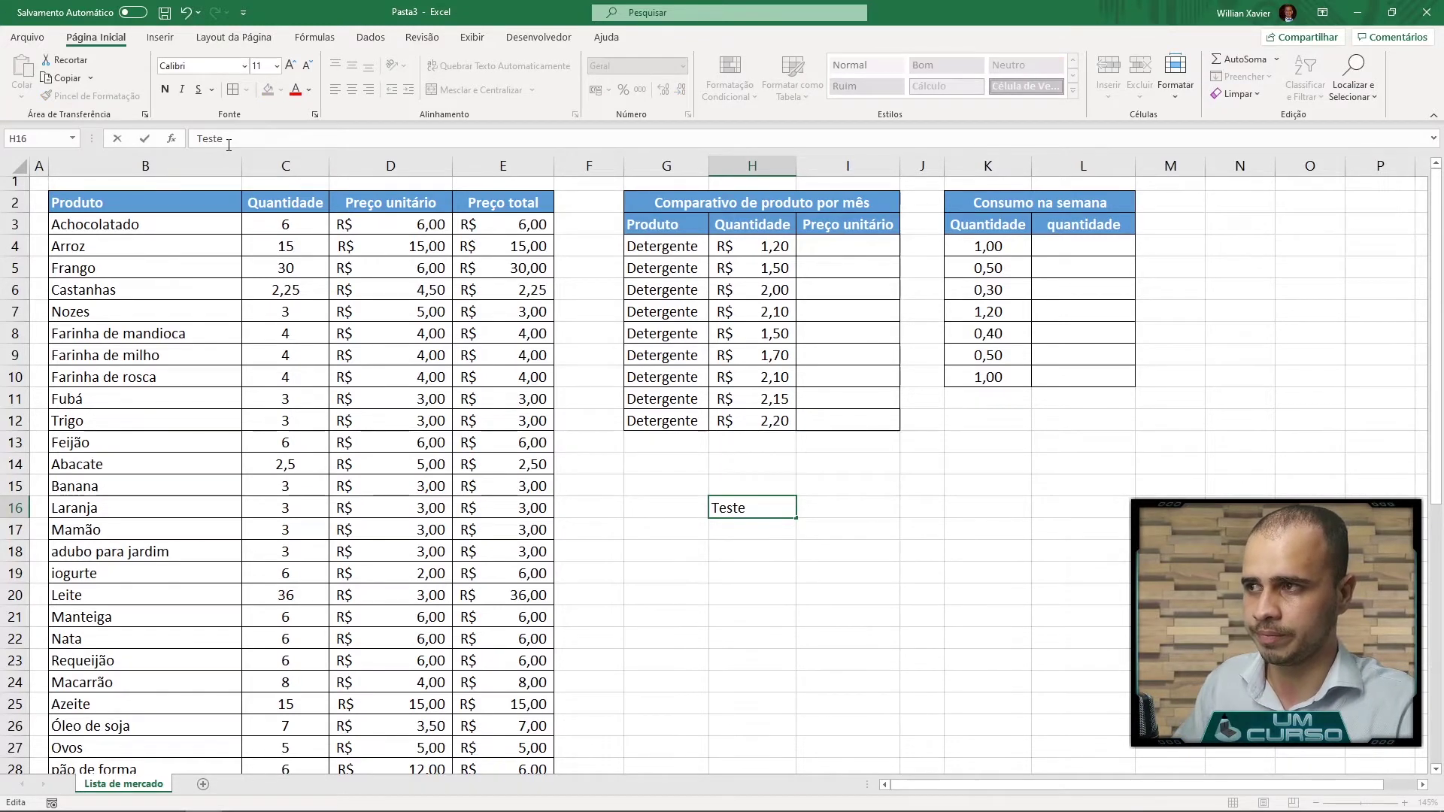
key(Return)
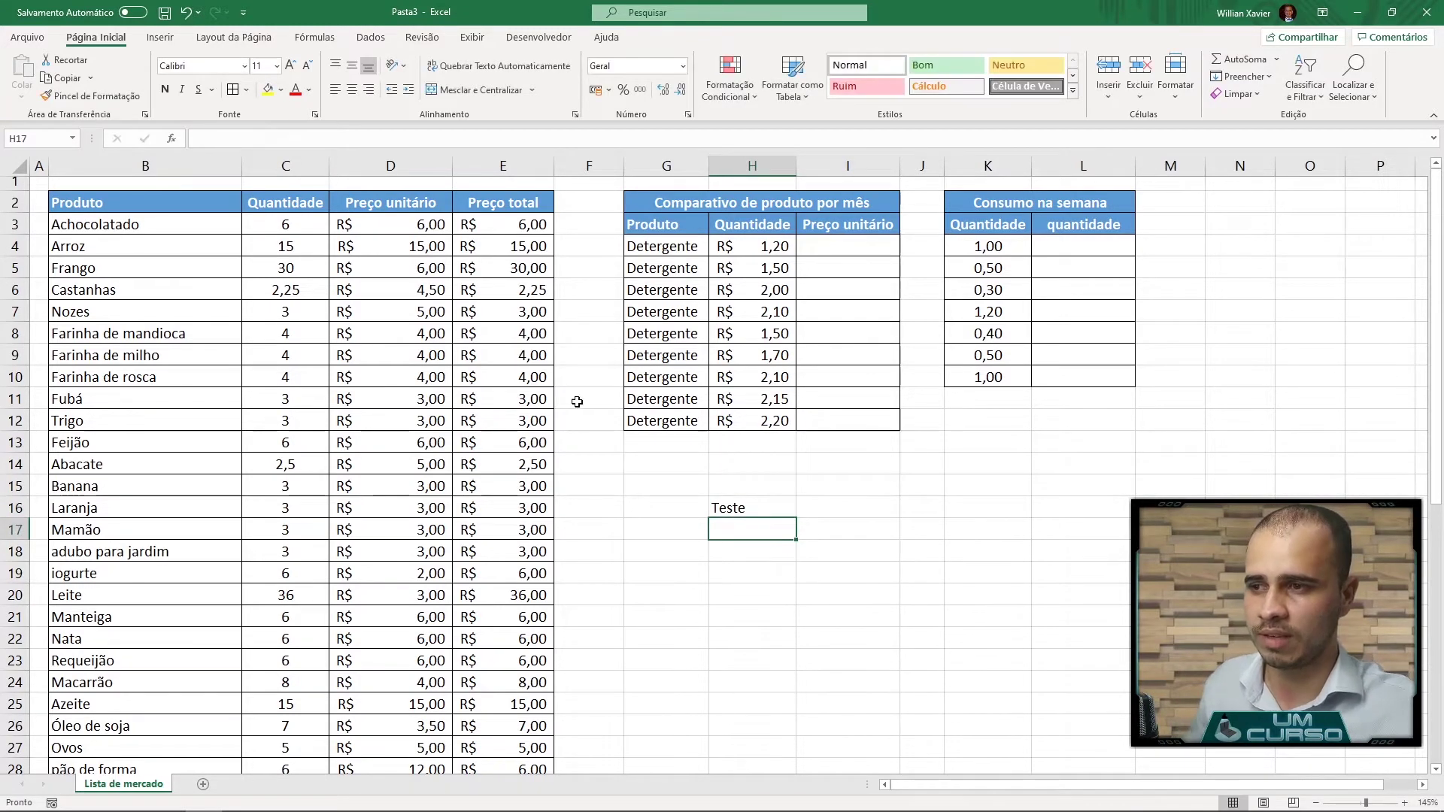
drag(665, 464, 853, 542)
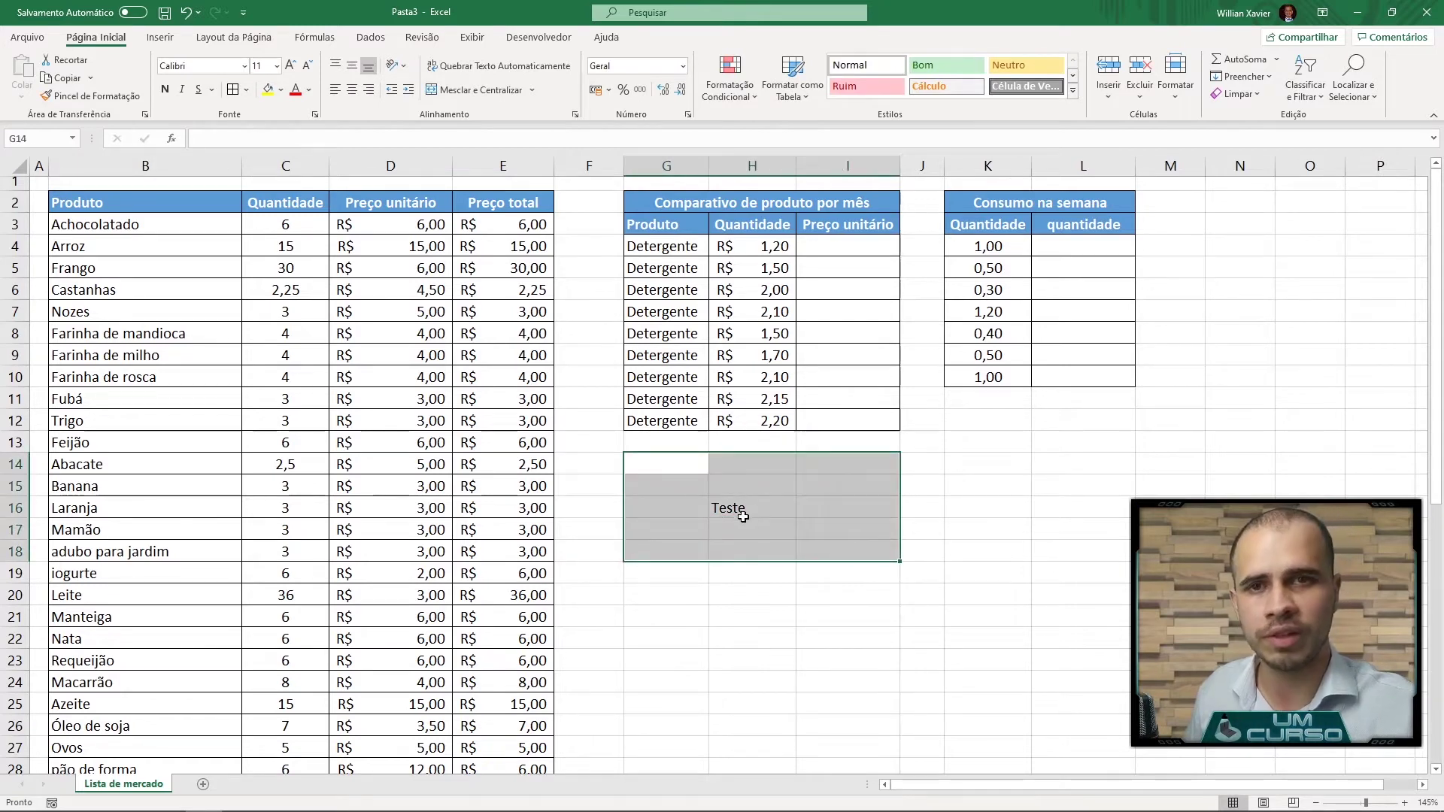
click(735, 566)
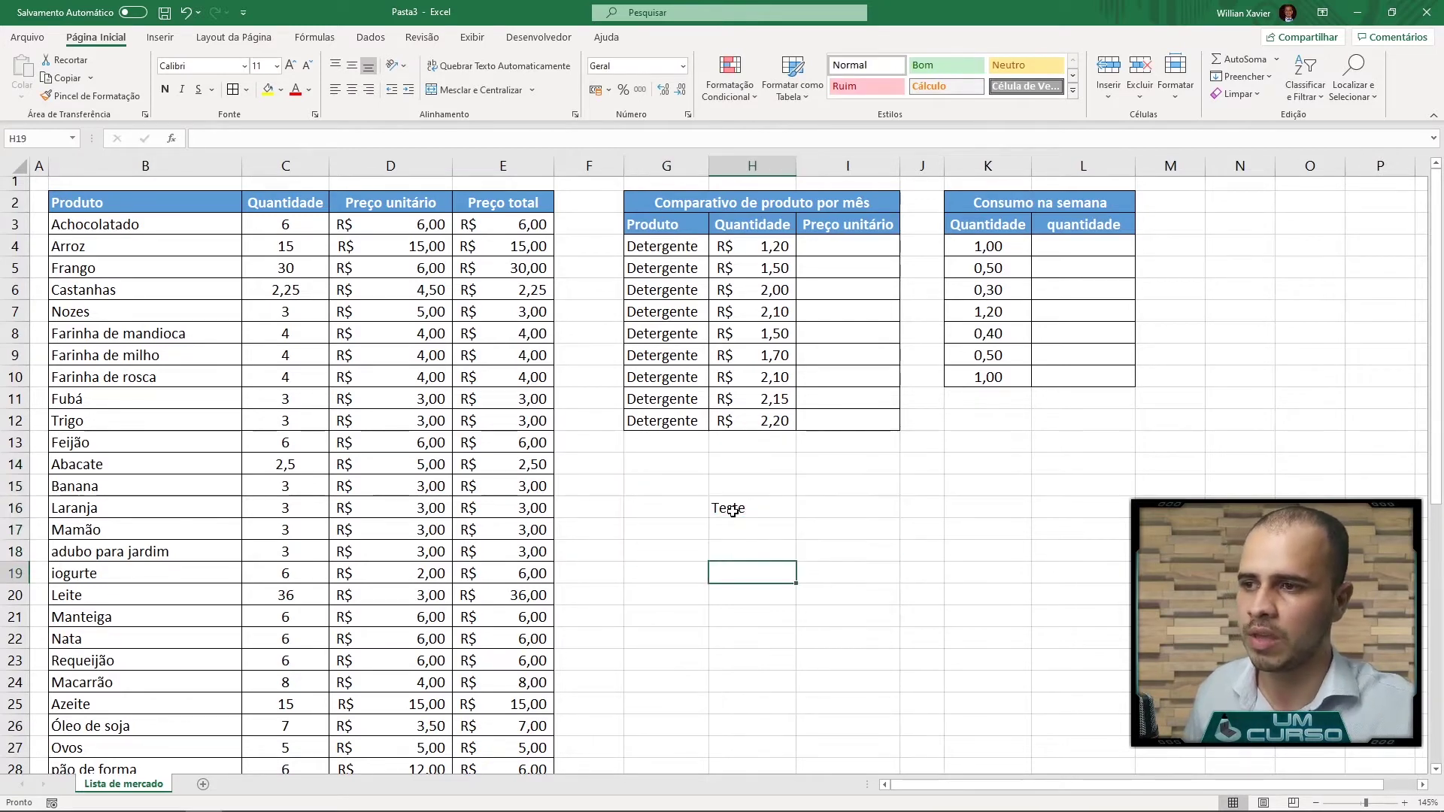
click(731, 508)
key(Delete)
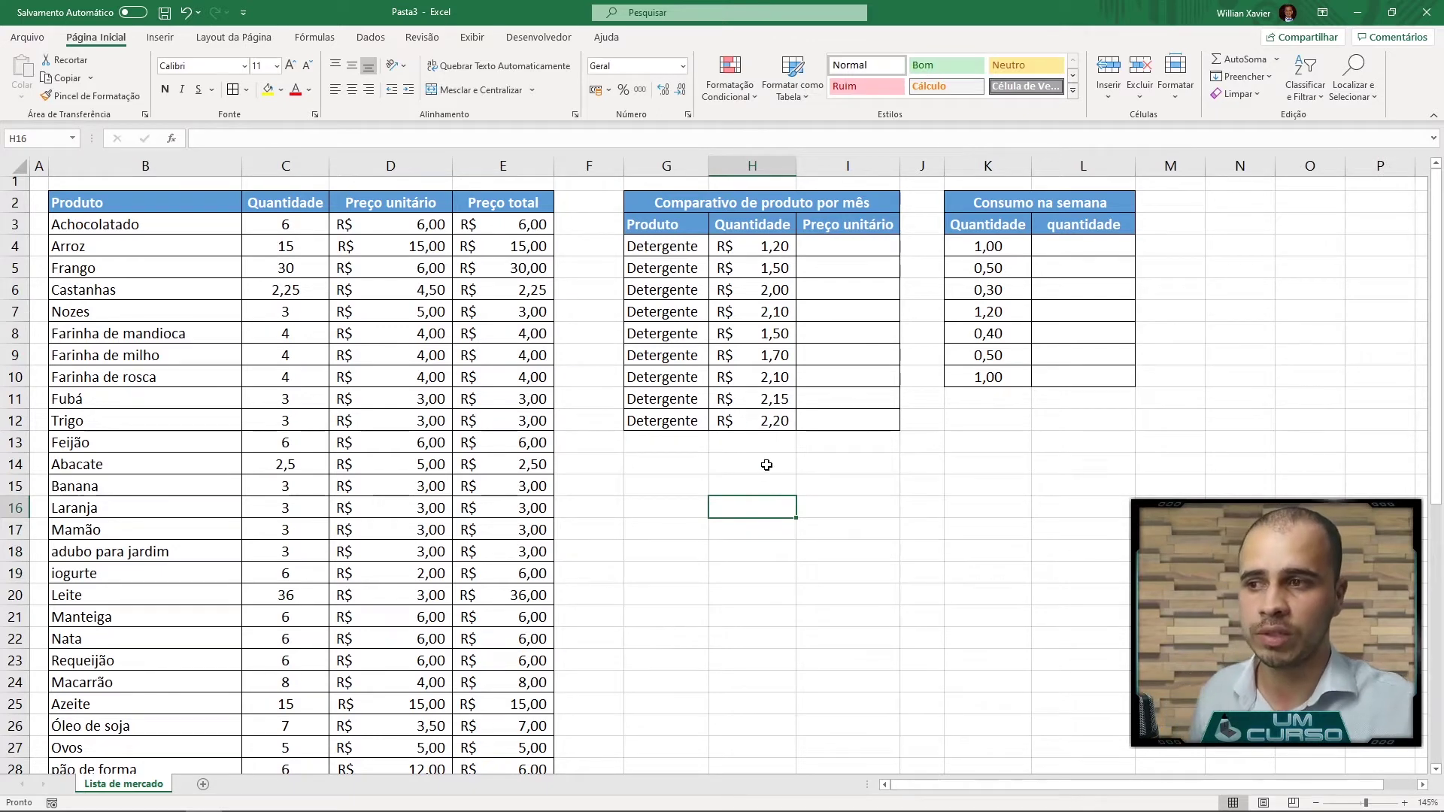
Enter "Teste" directly inside cell H14, below the product comparison table
double_click(767, 465)
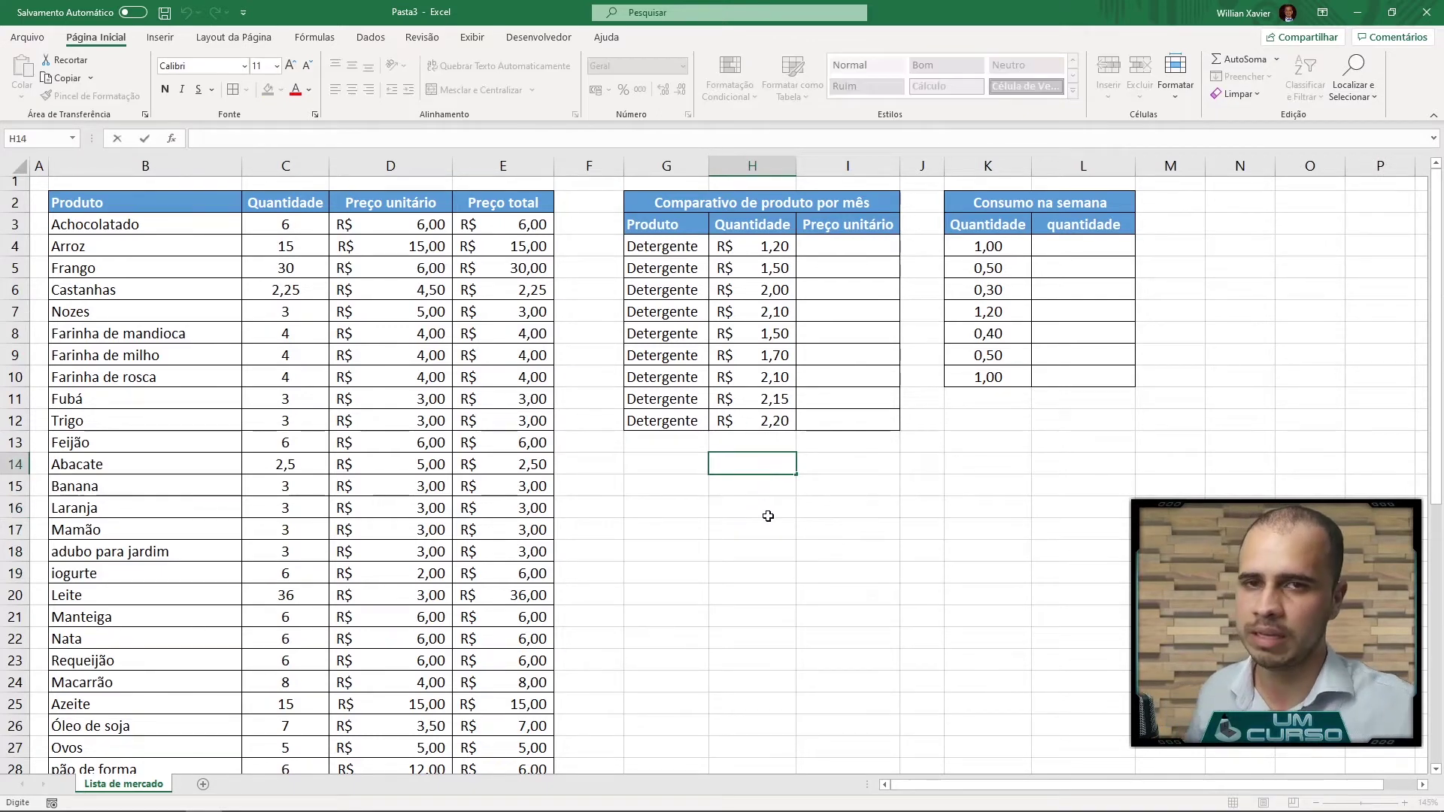
text(Teste)
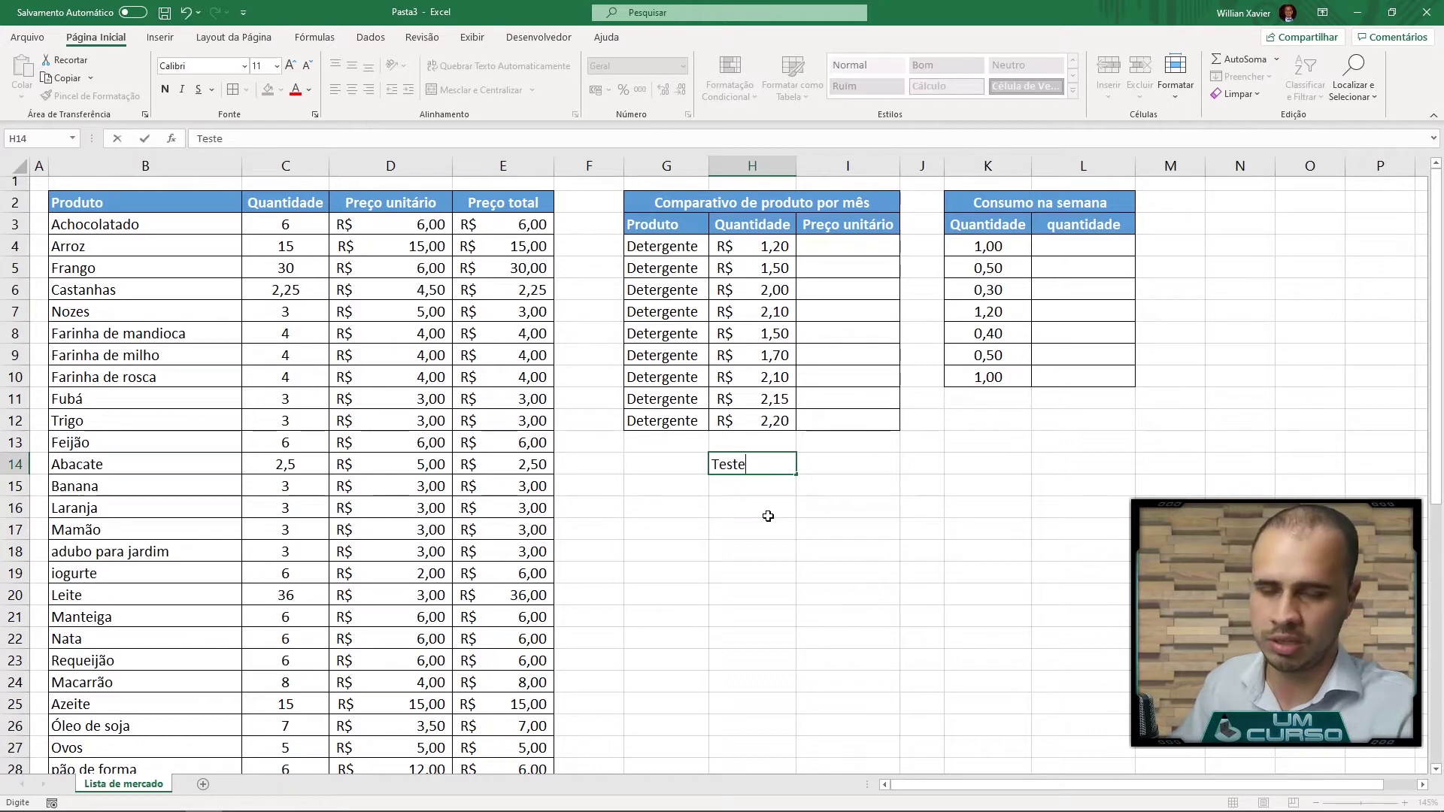
key(Return)
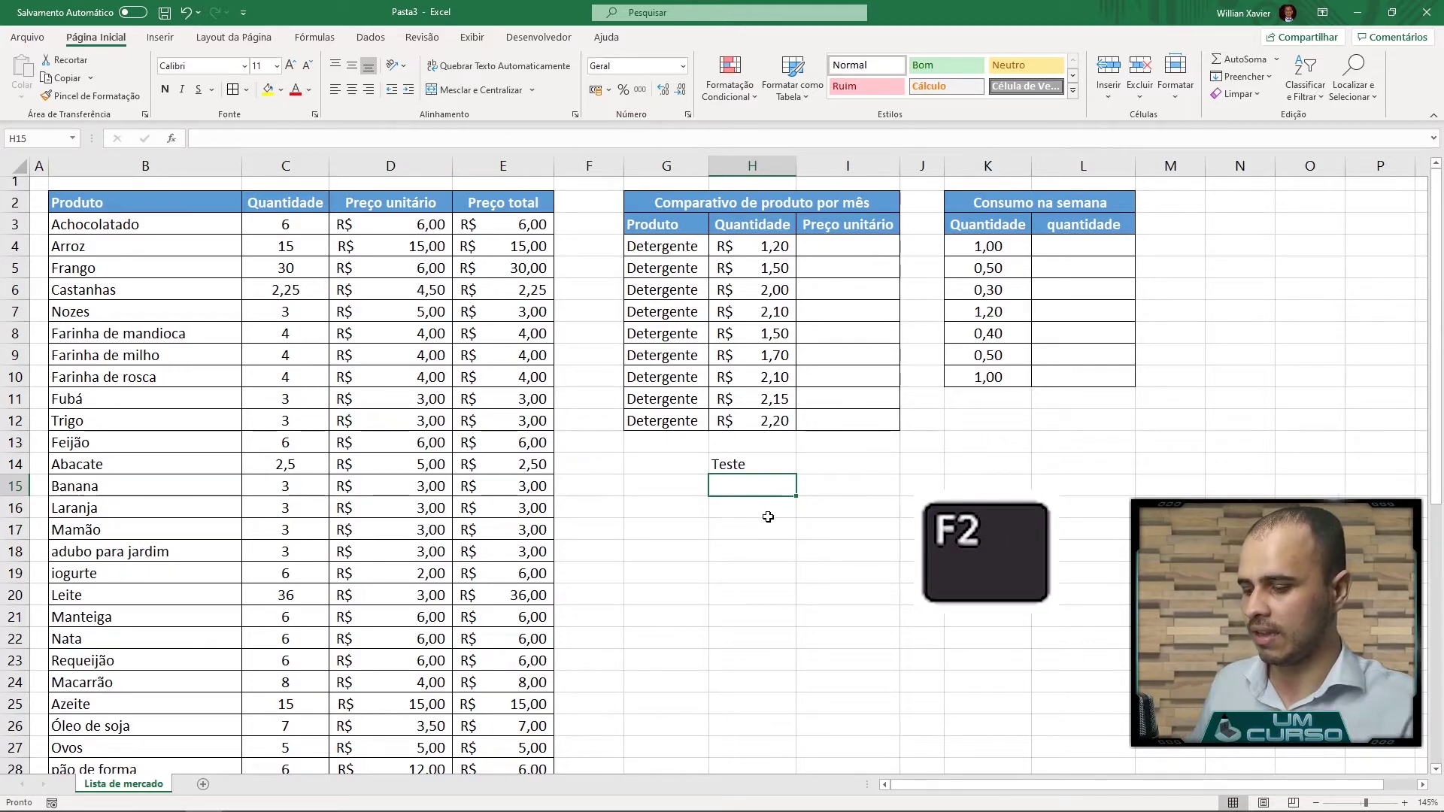
Enter "teste 2" in cell H15 using in-cell editing mode
key(F2)
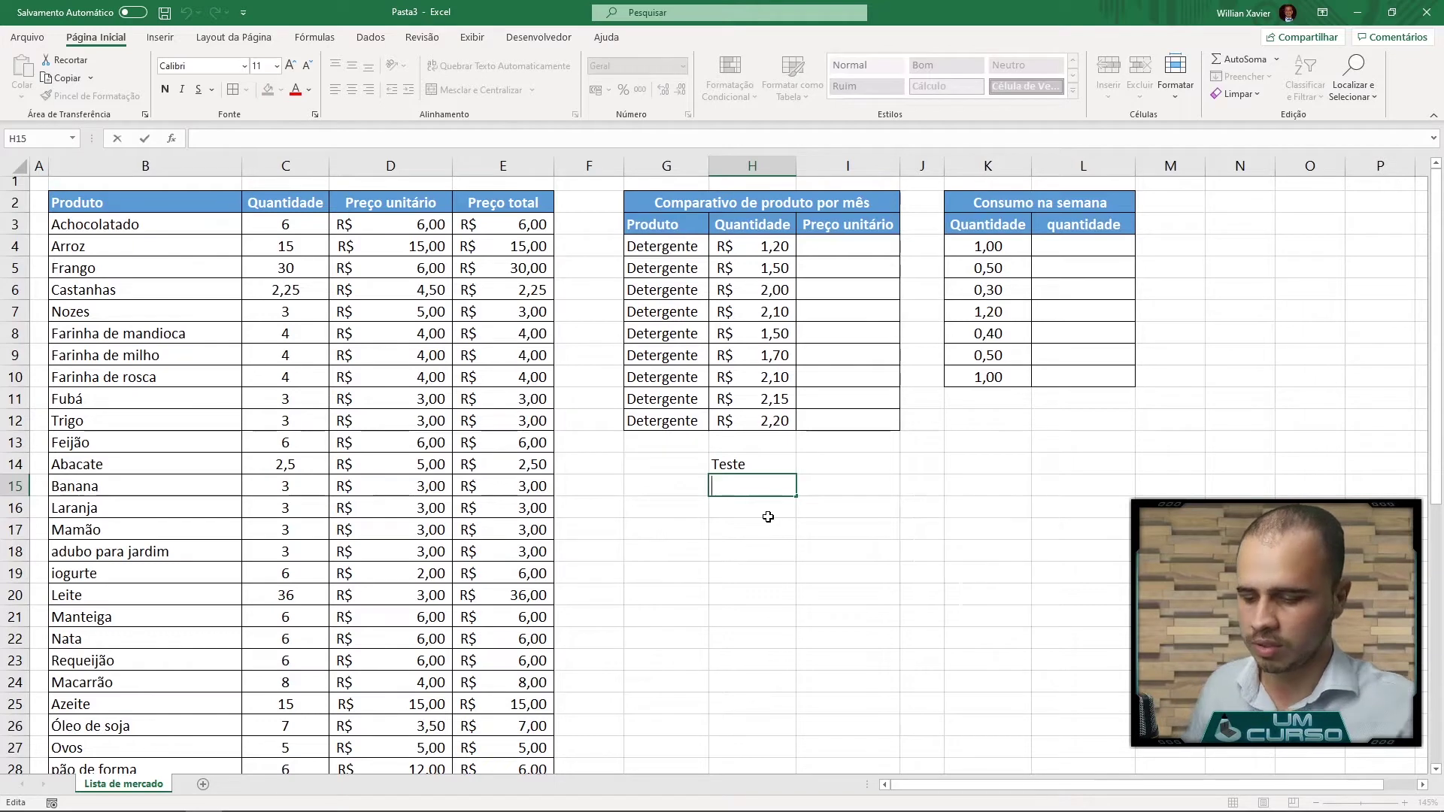
text(teste2)
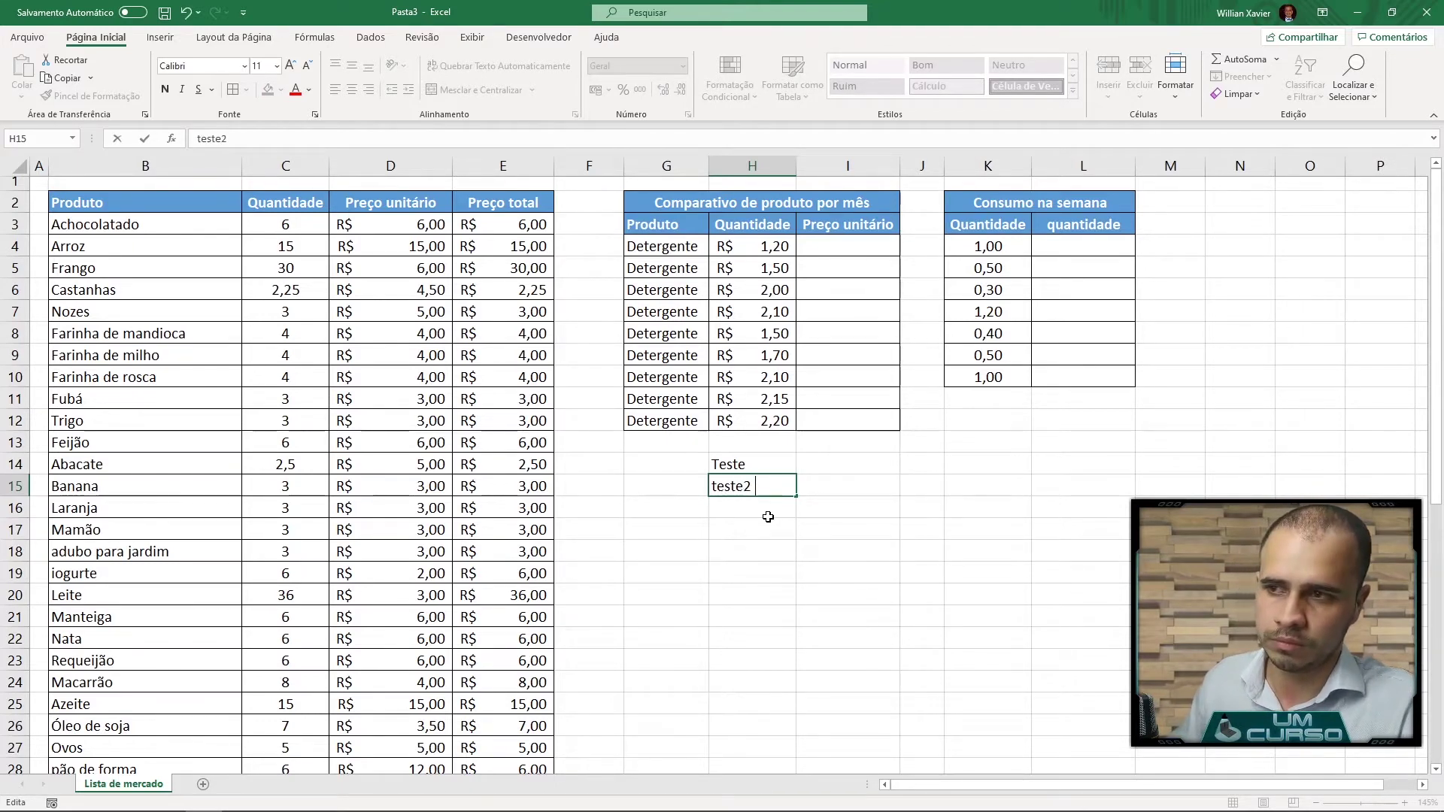
key(BackSpace)
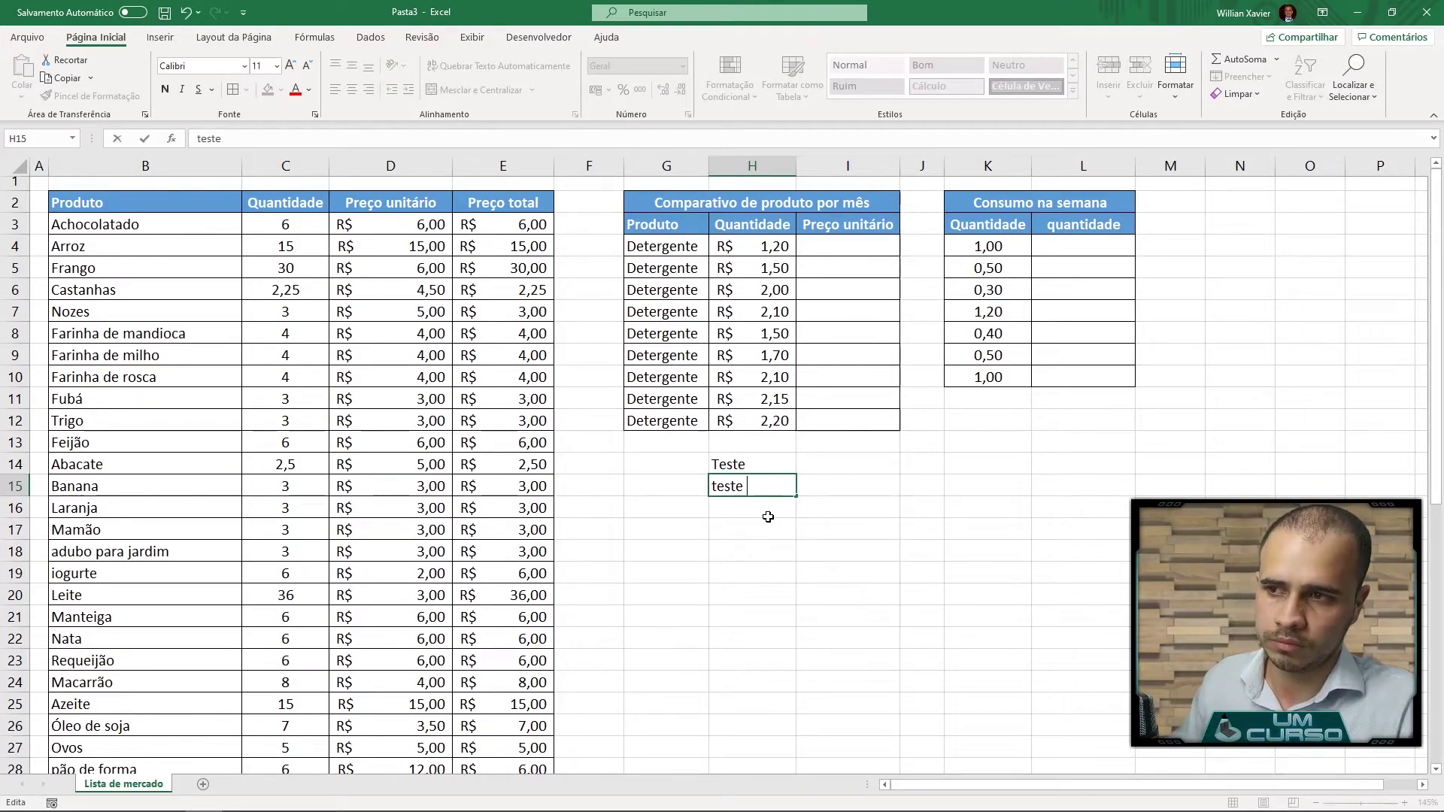
text(2)
key(Return)
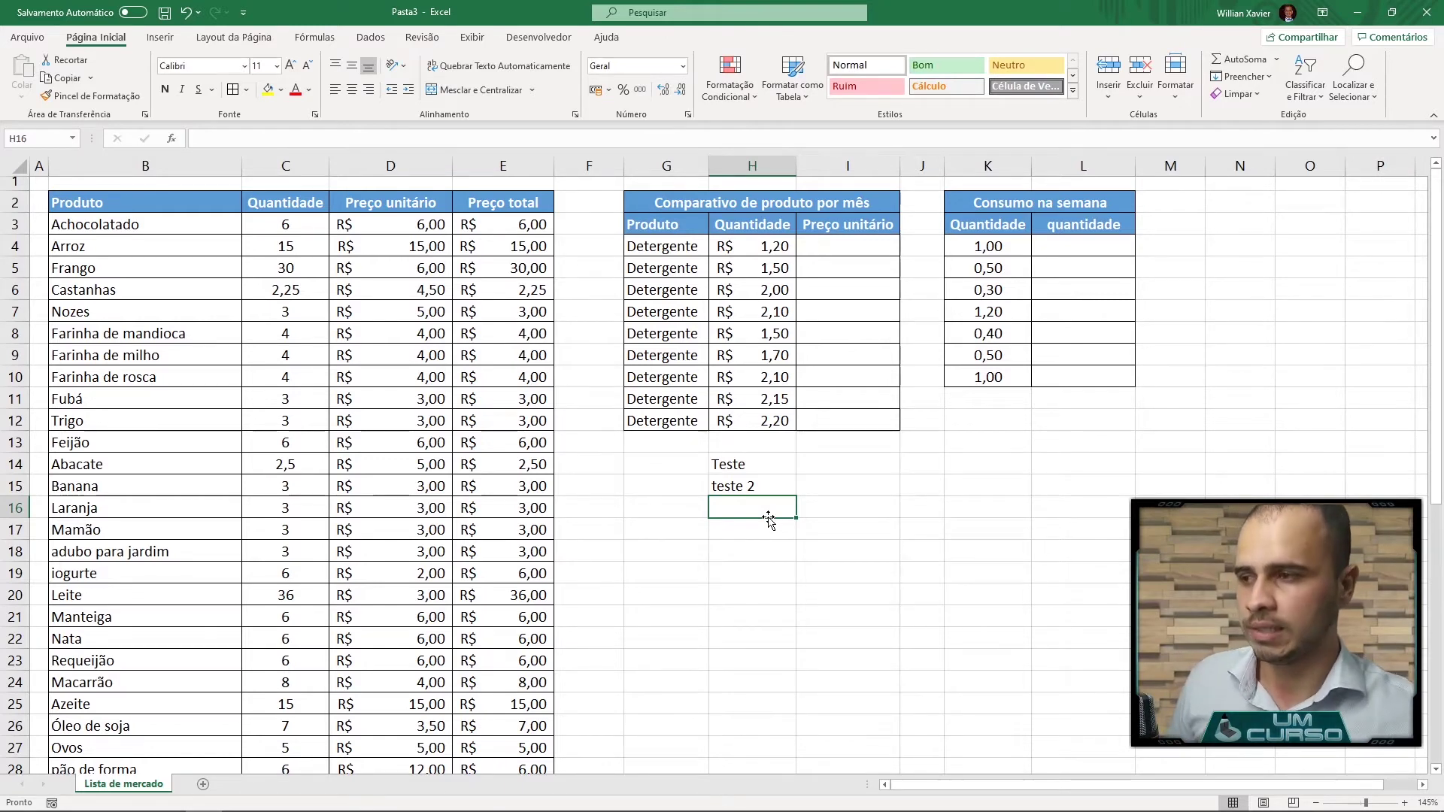
Clear the last eight product names in the Produto column, cells B38 to B45
scroll(532, 549, down, 8)
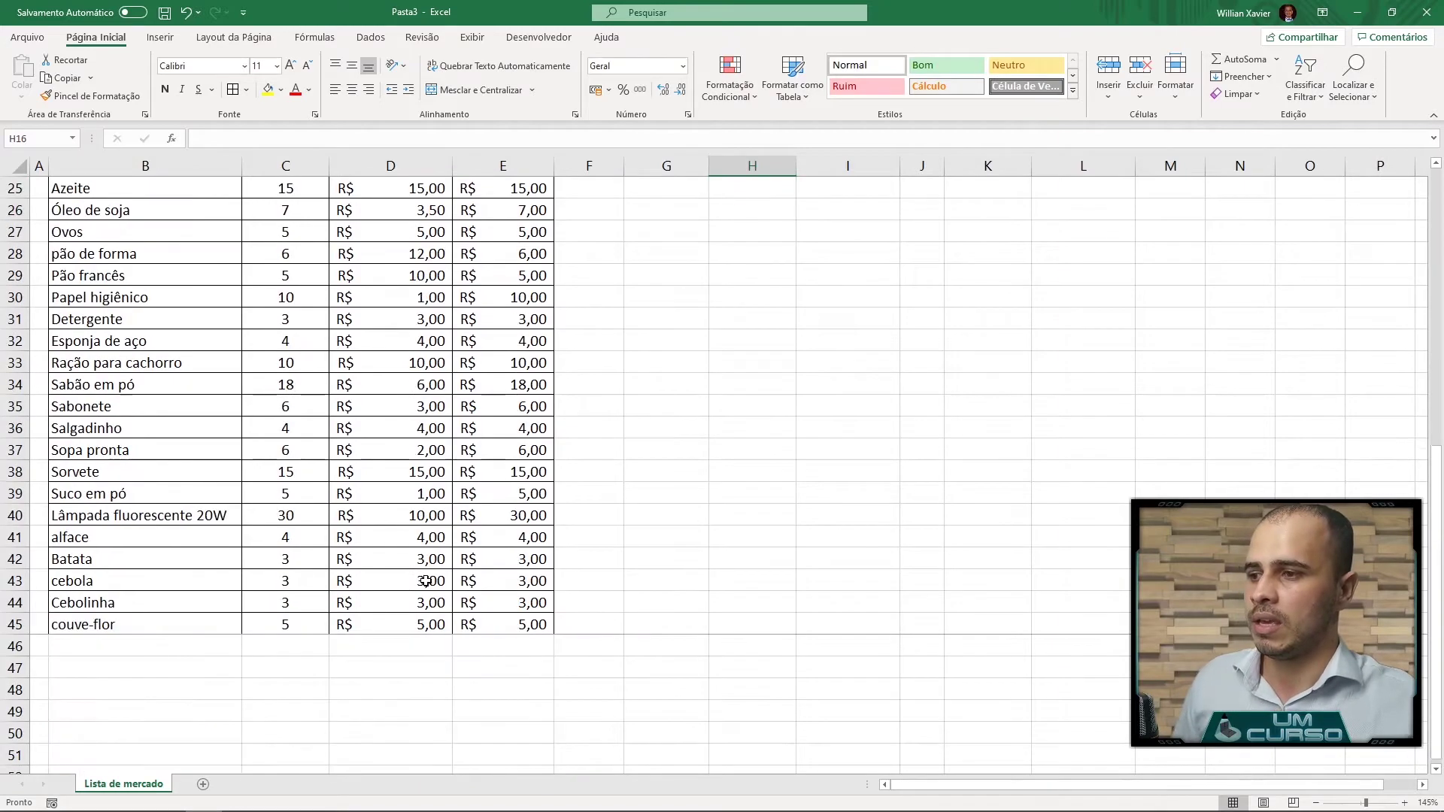
scroll(531, 599, up, 8)
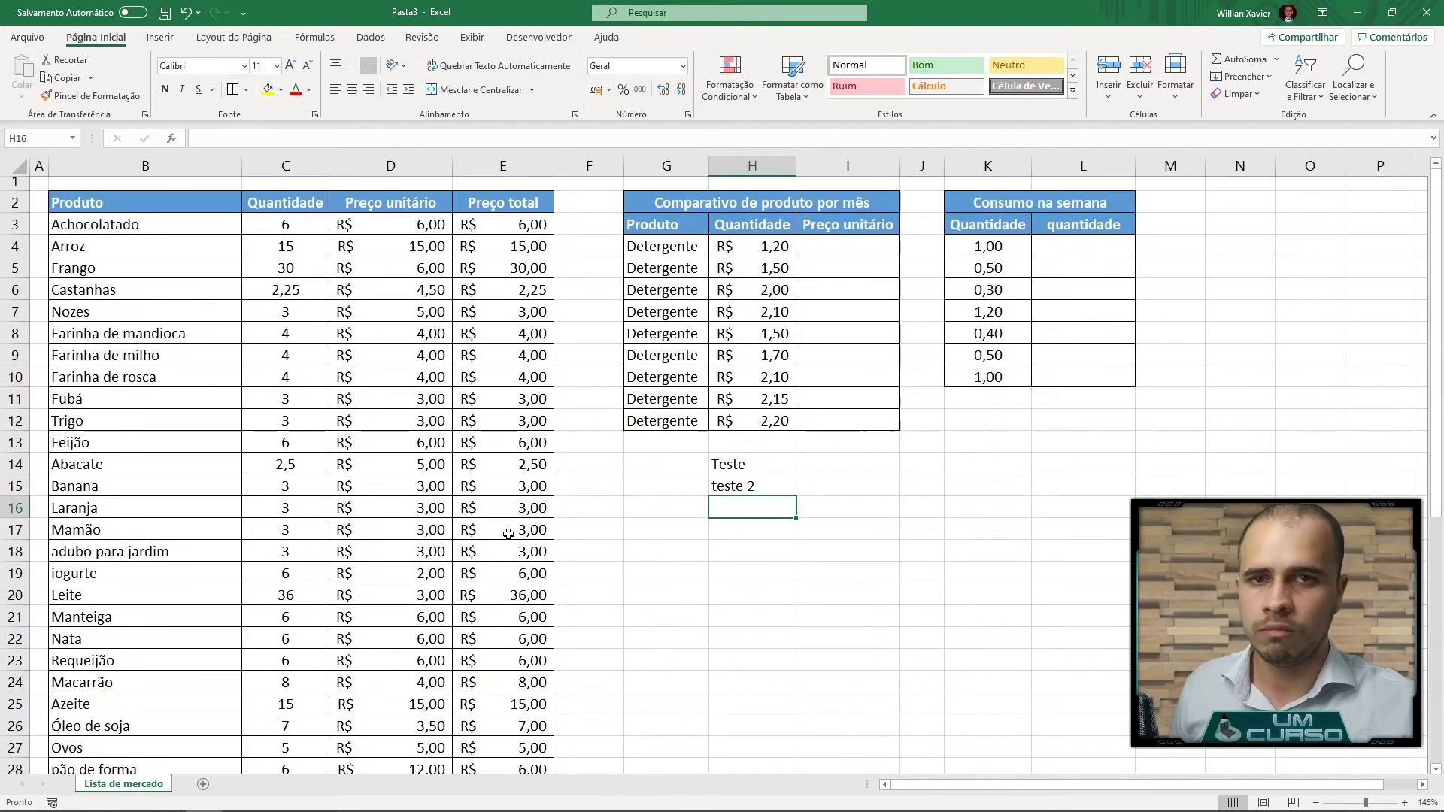
scroll(508, 534, down, 9)
drag(151, 560, 127, 406)
key(Delete)
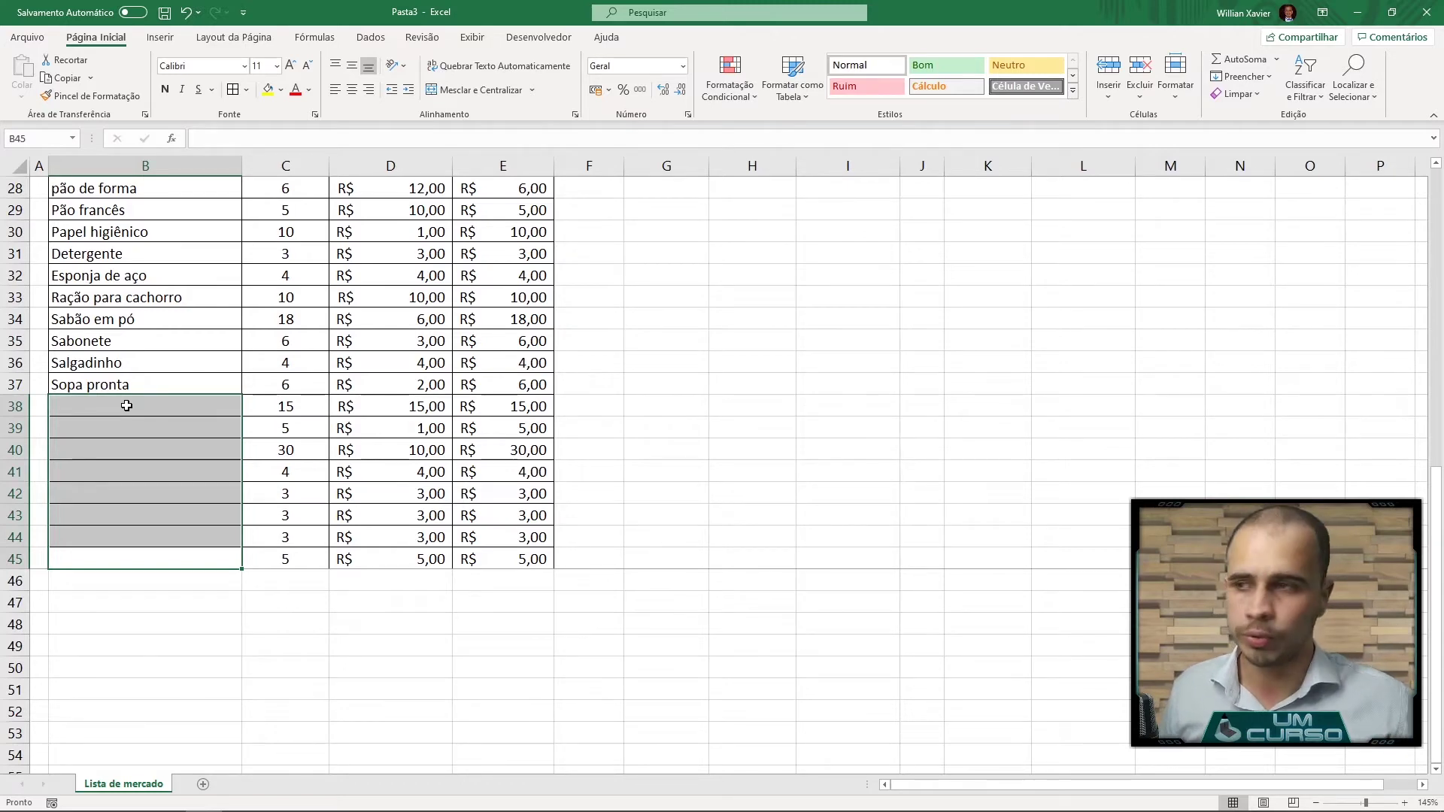
Fill cells B38 to B42 downwards with the products SUCO, MAÇÃ, BANANA, CAJU and SABAO
click(128, 406)
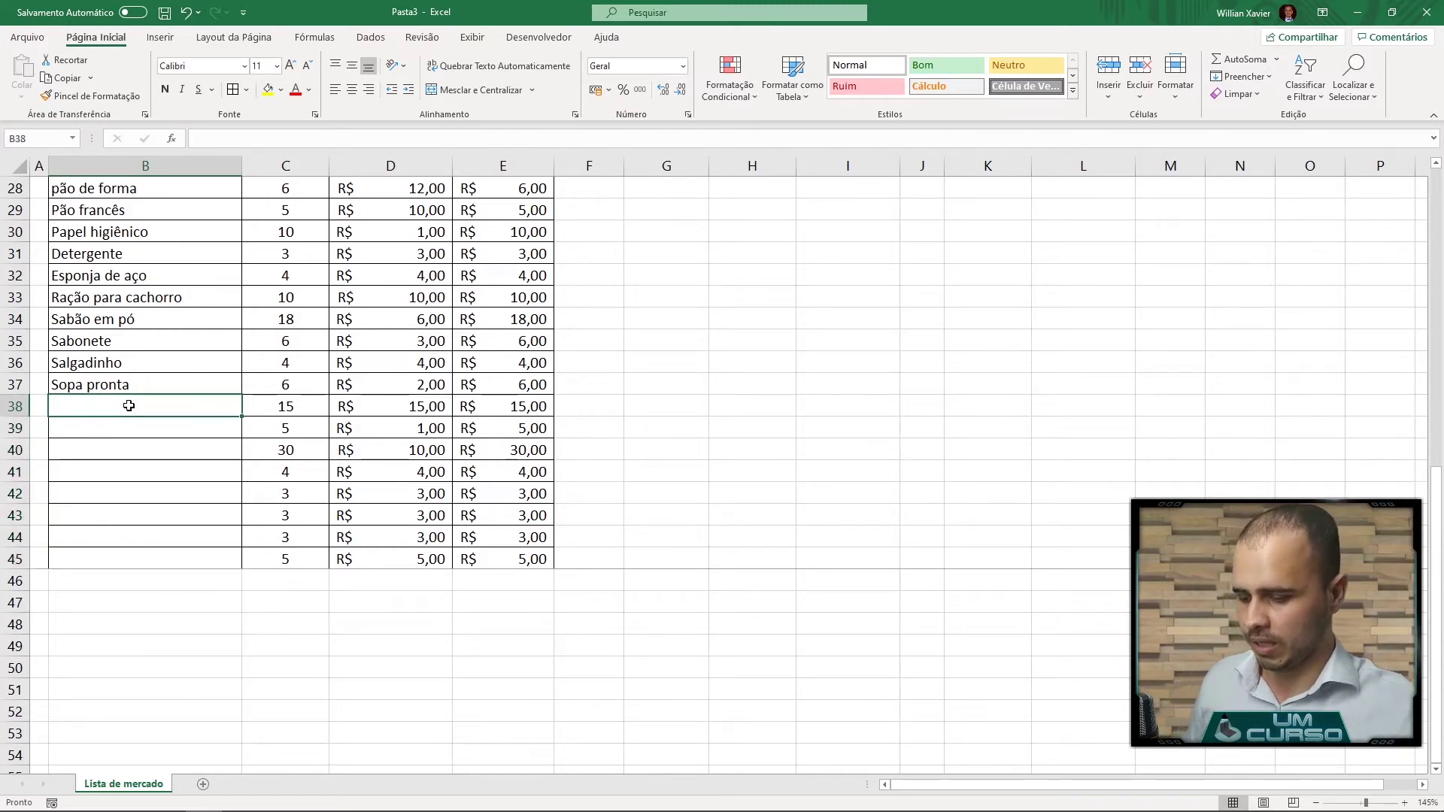
text(SUCO)
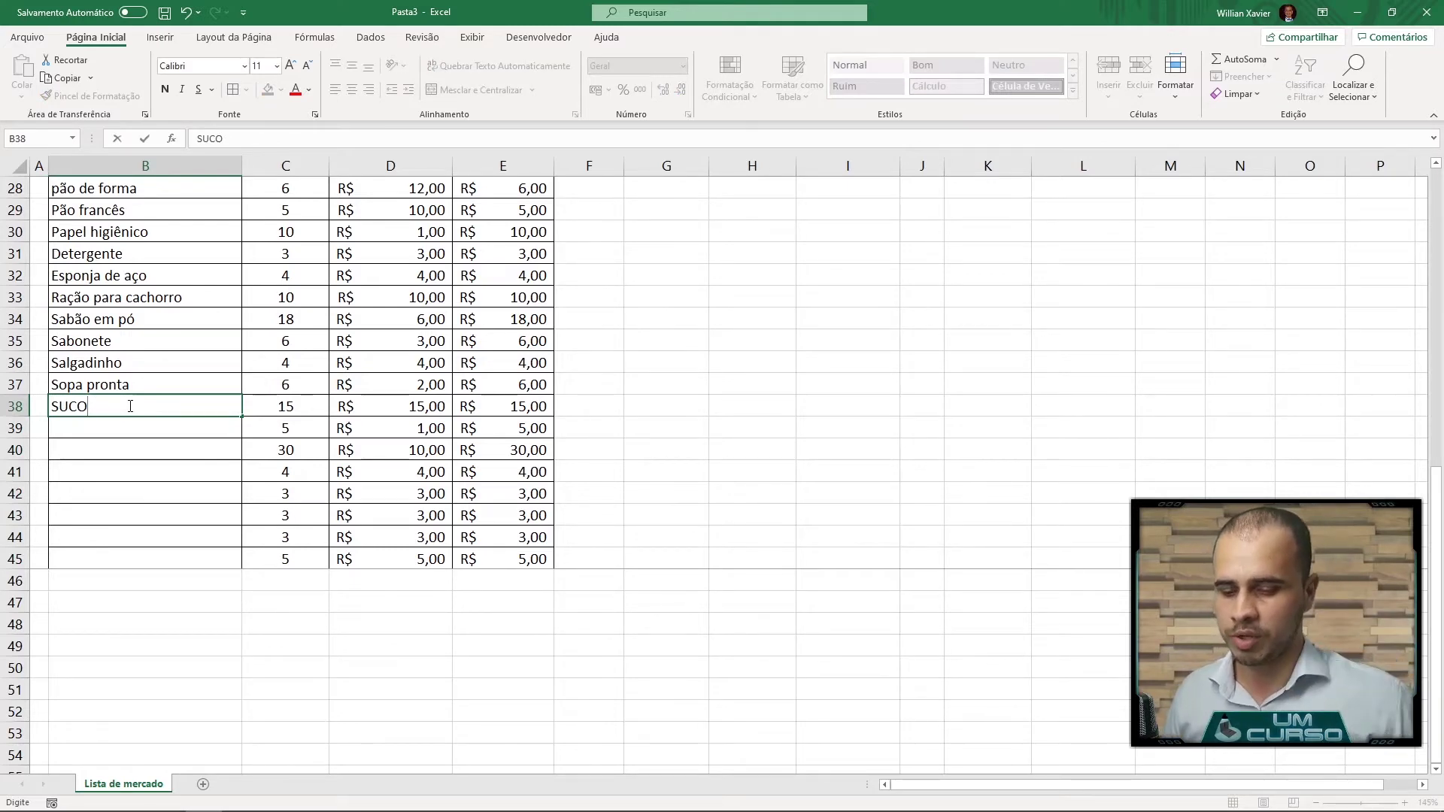
key(Return)
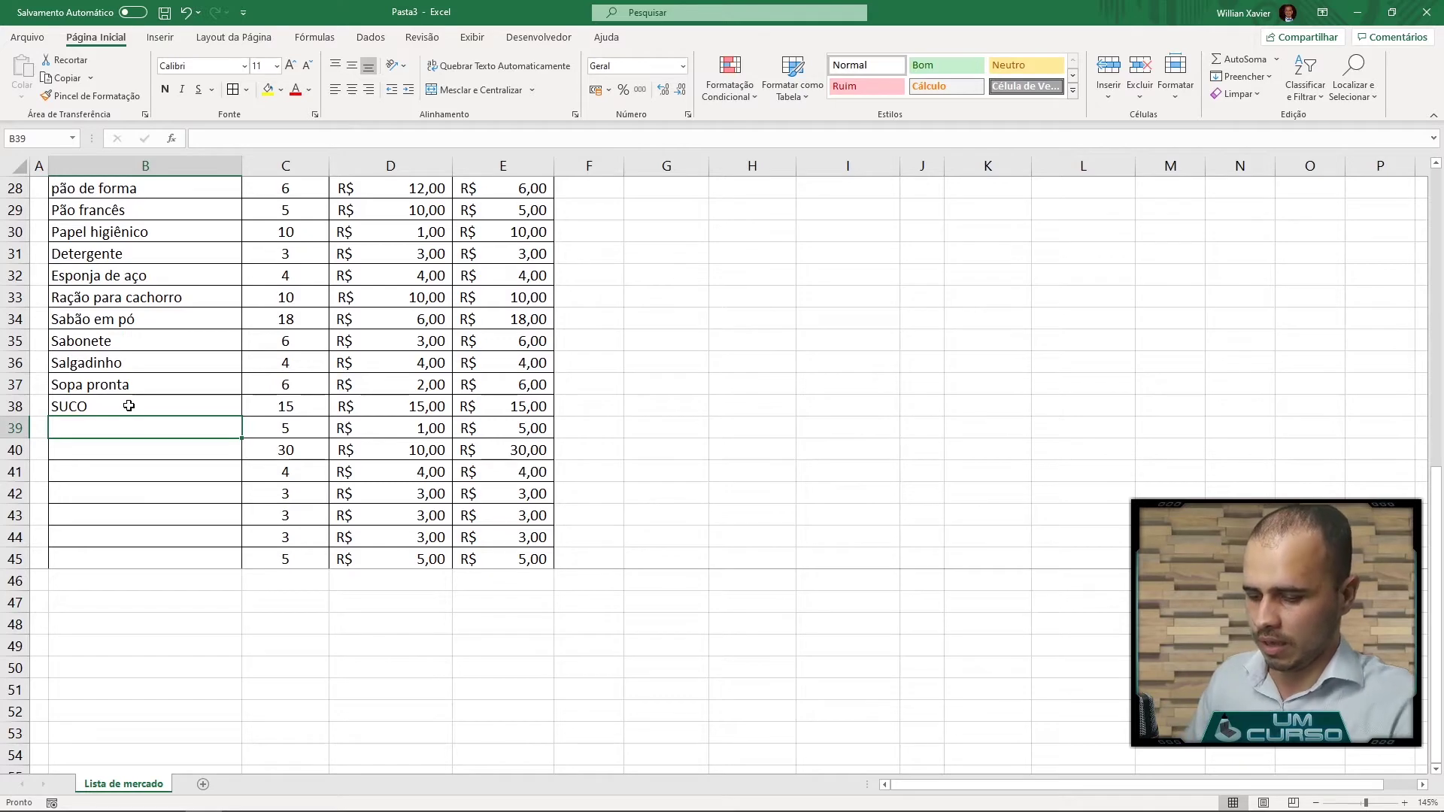
text(MAÇÃ)
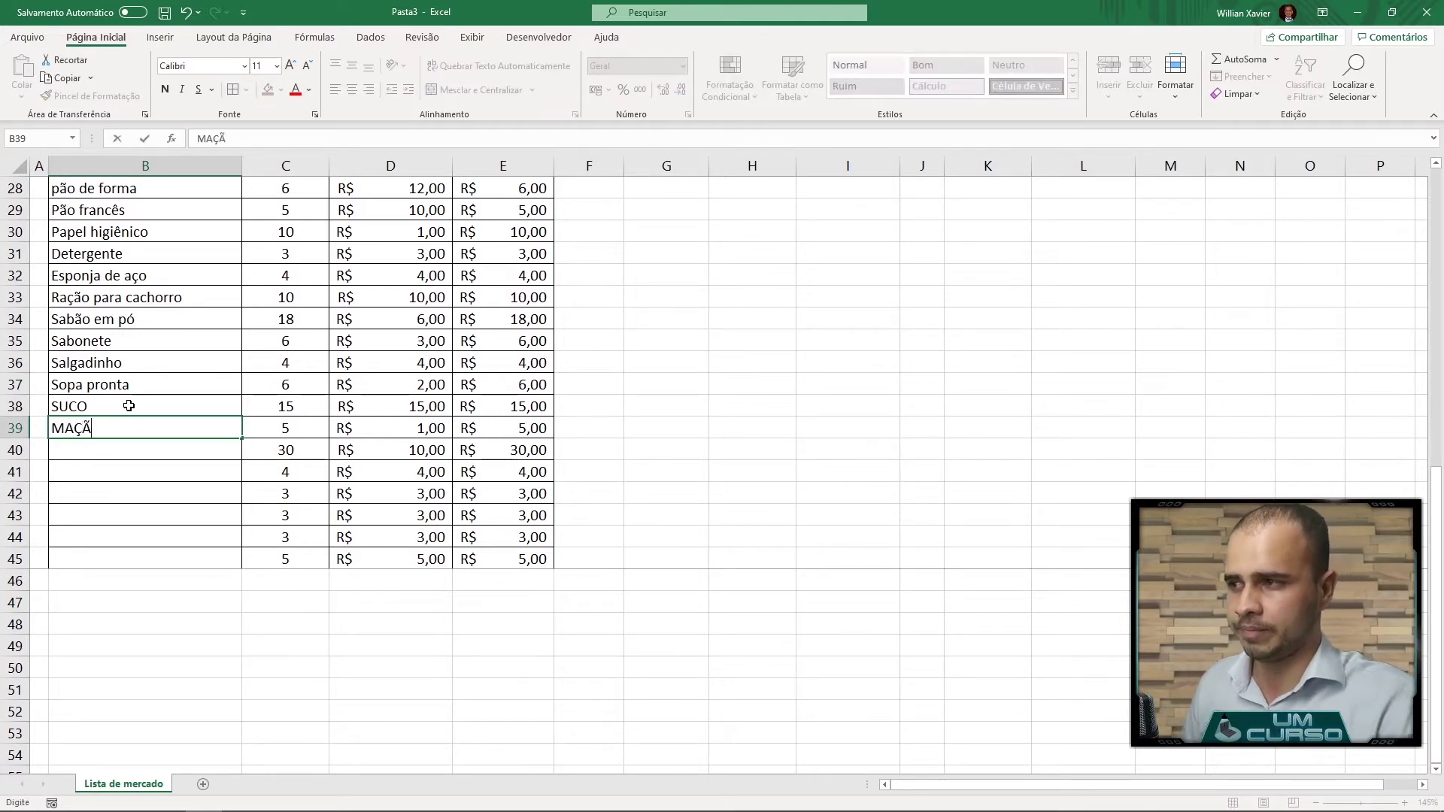
key(Return)
text(BANANA)
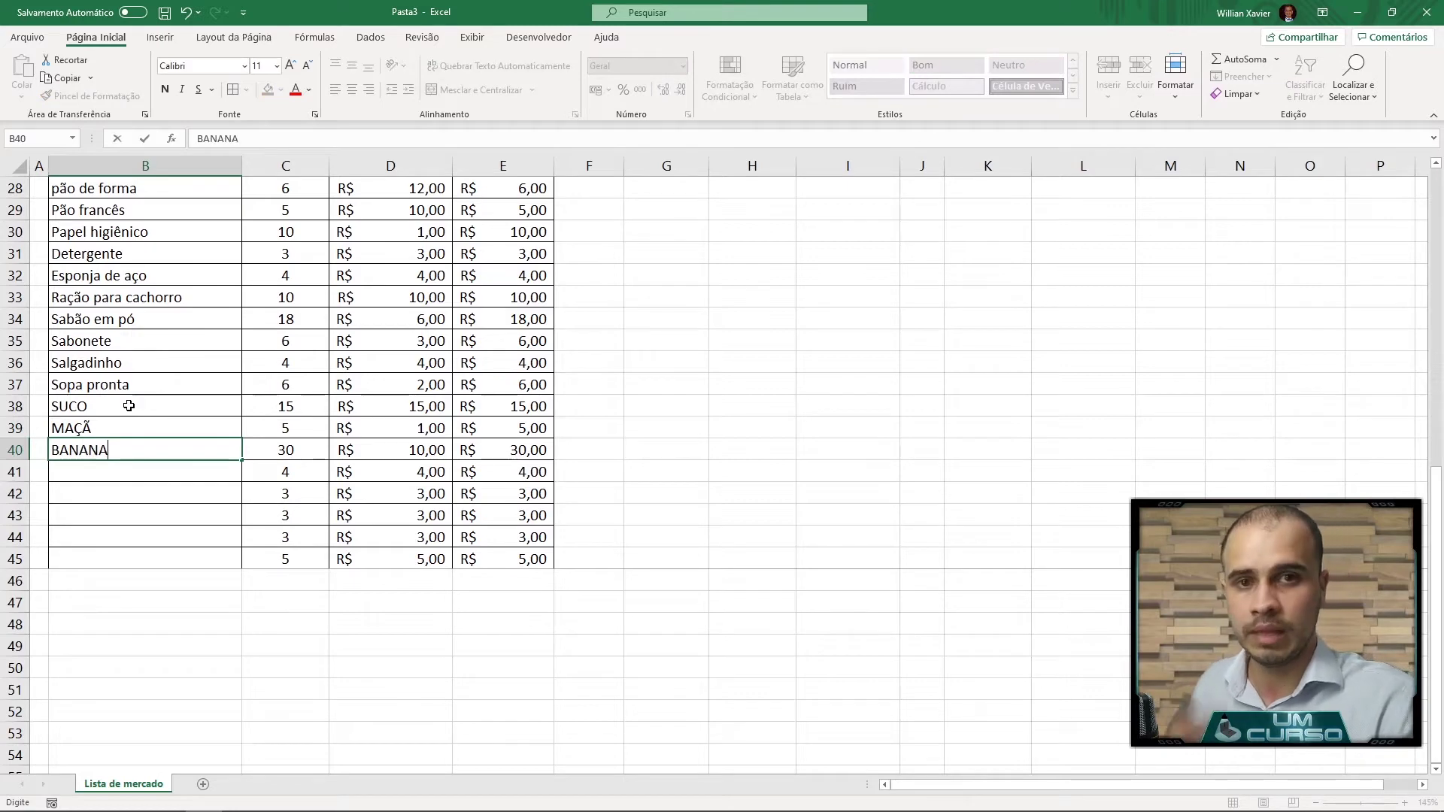
key(Return)
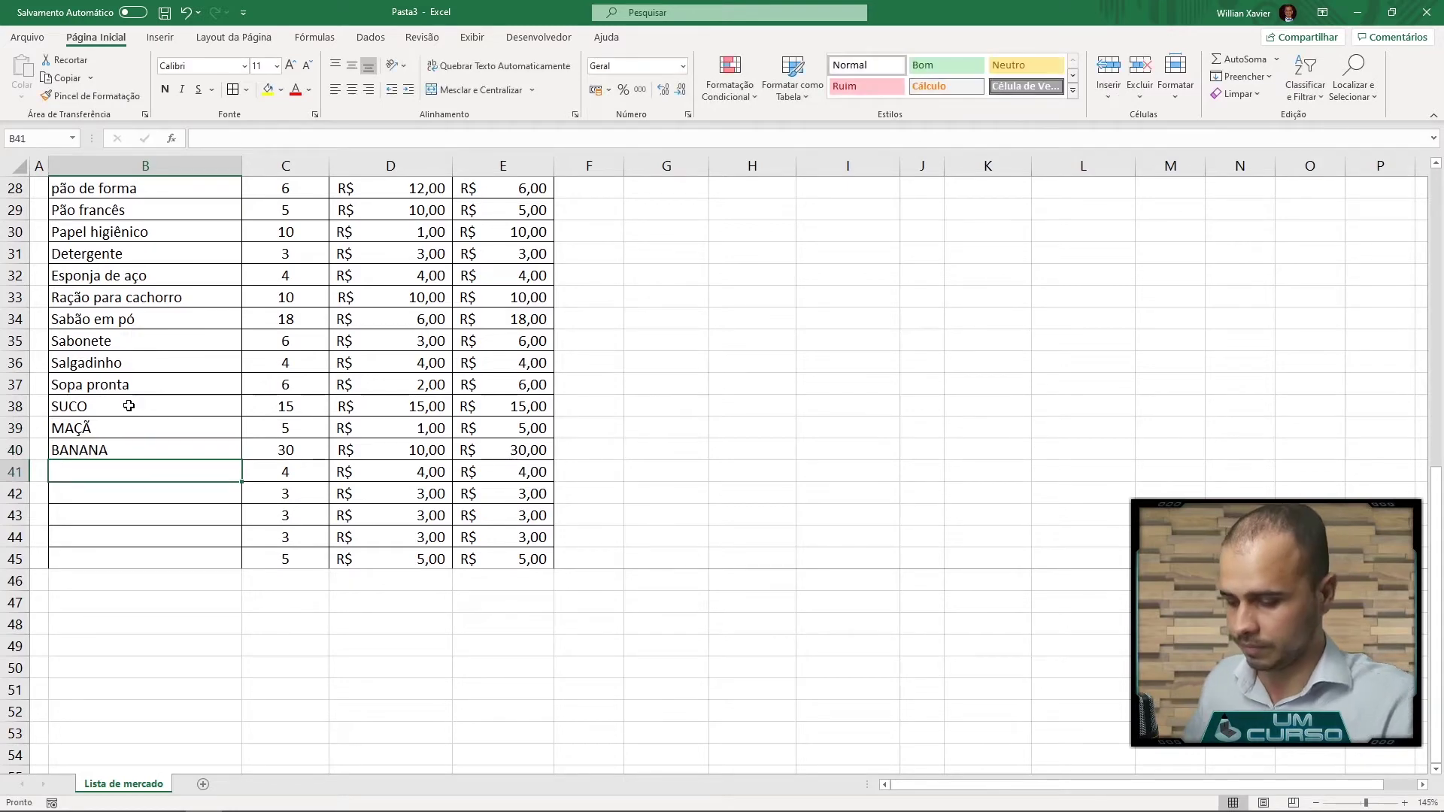
text(CAJU)
key(Return)
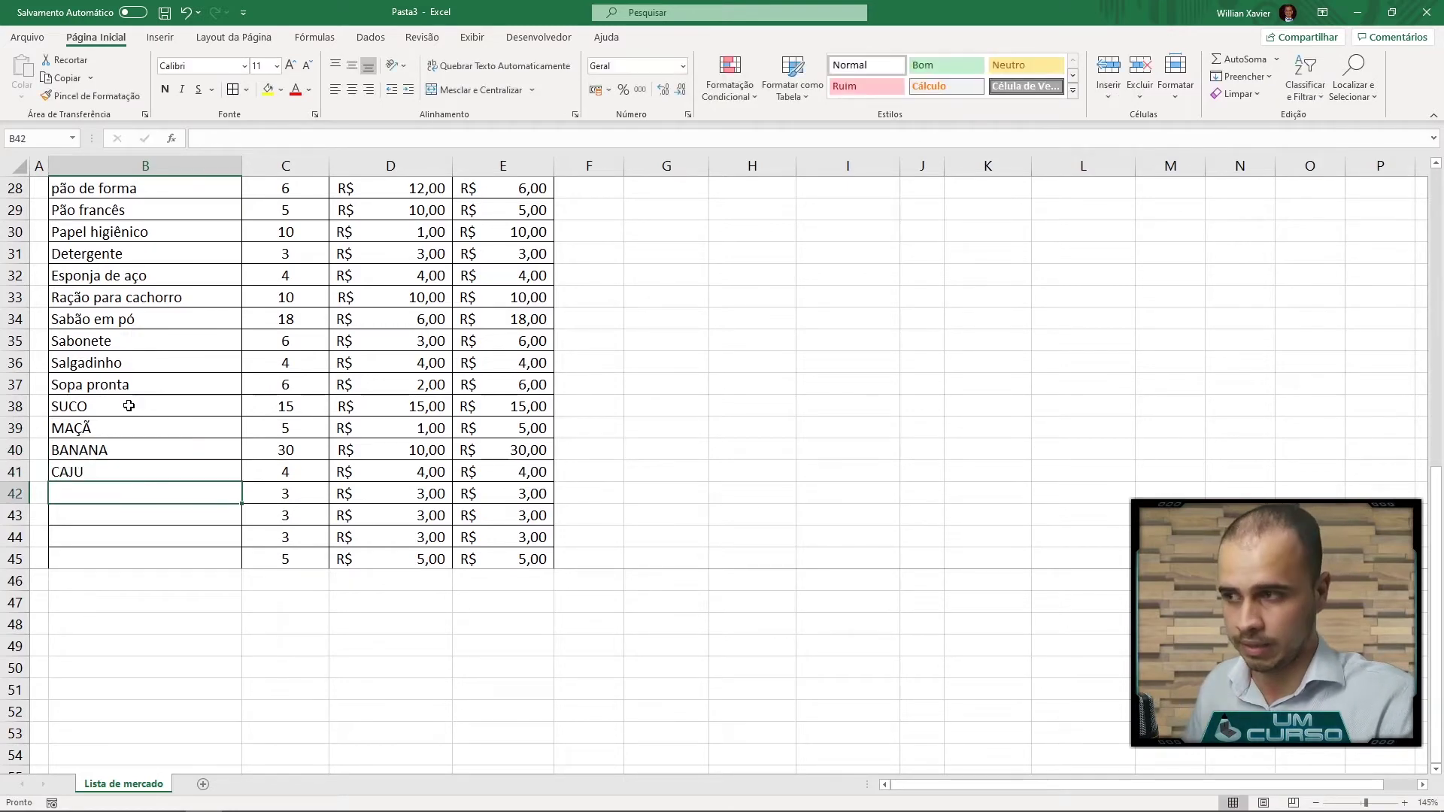
text(SABAO)
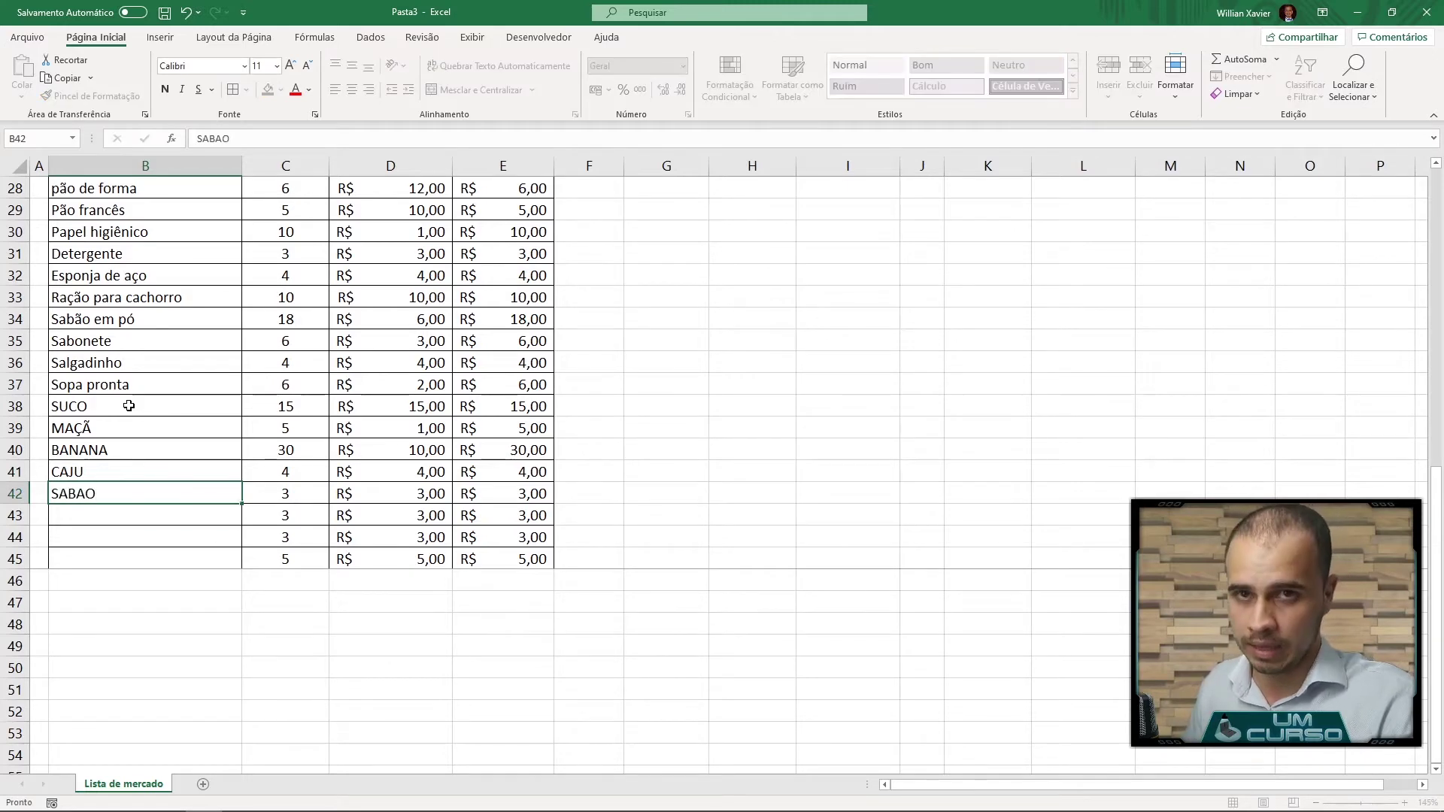
key(Return)
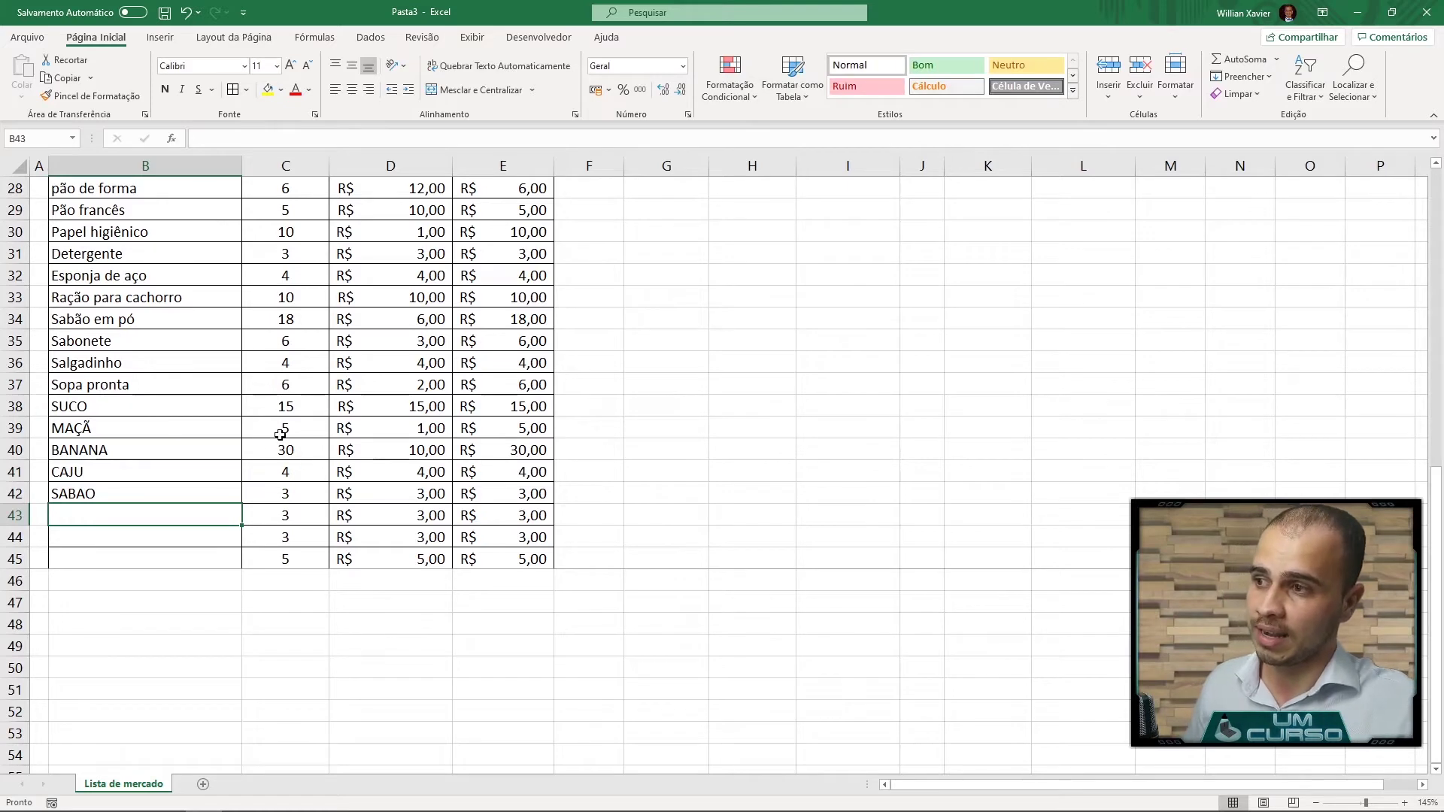
Clear the quantities and prices in cells C39 to E45, and select cell C39
drag(284, 426, 474, 566)
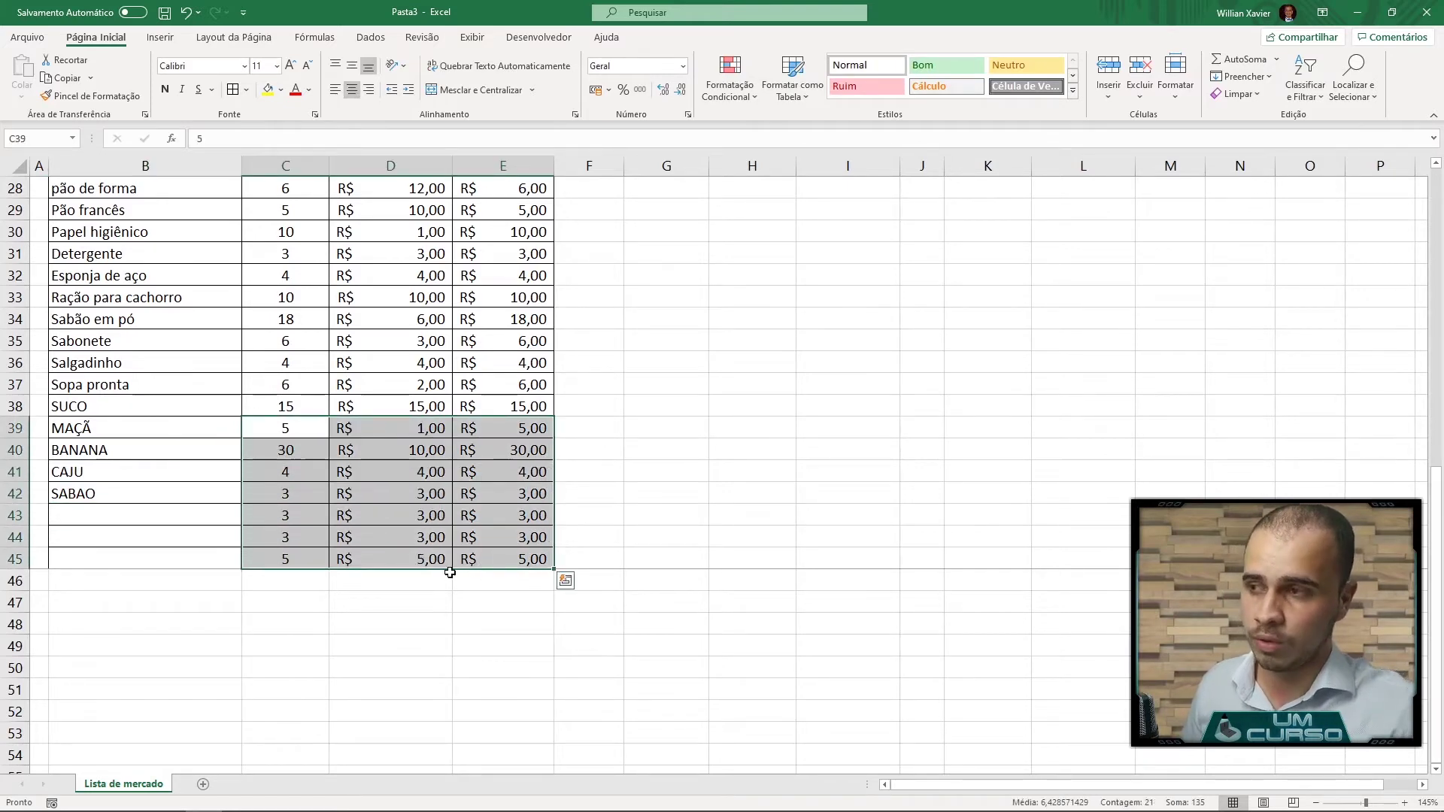
key(Delete)
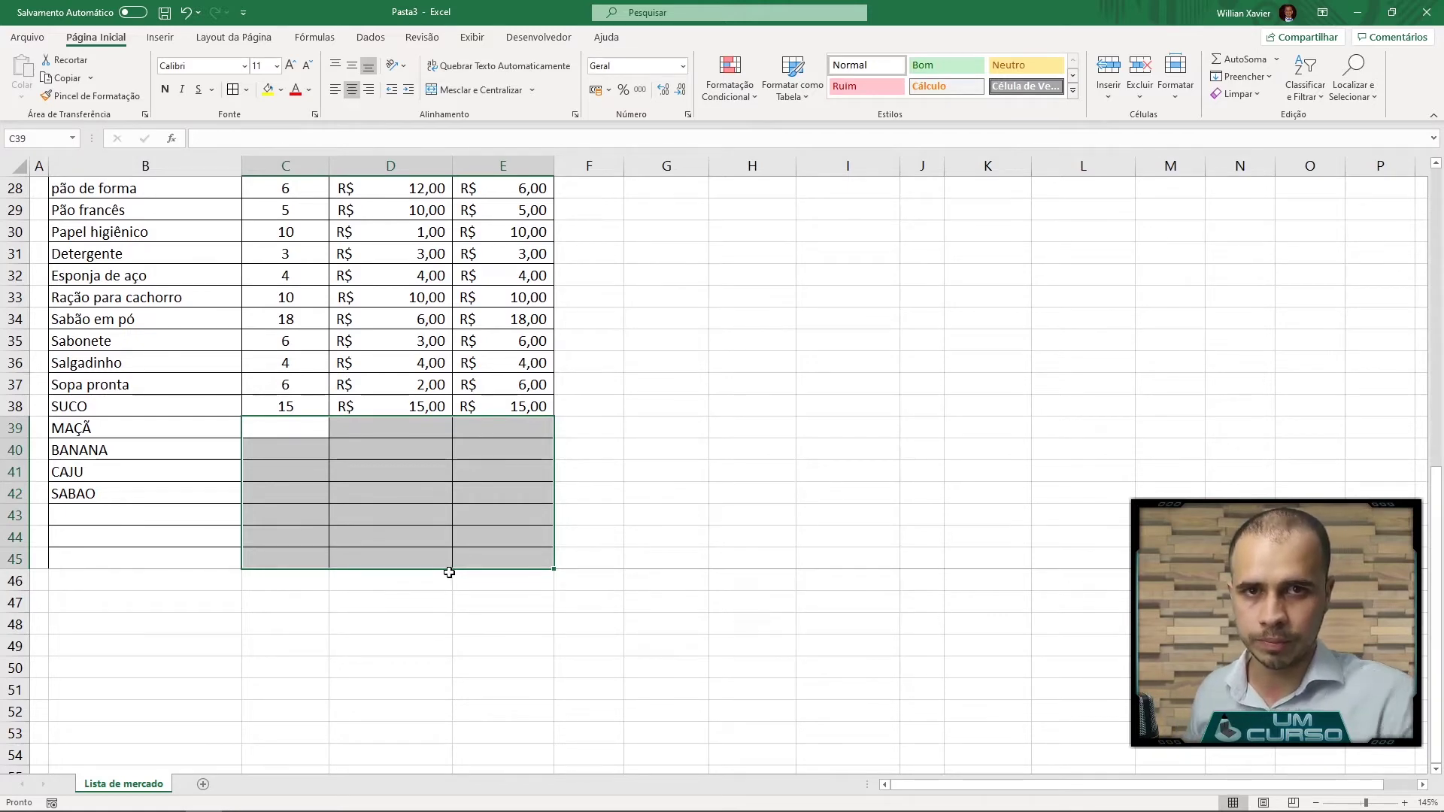
click(301, 431)
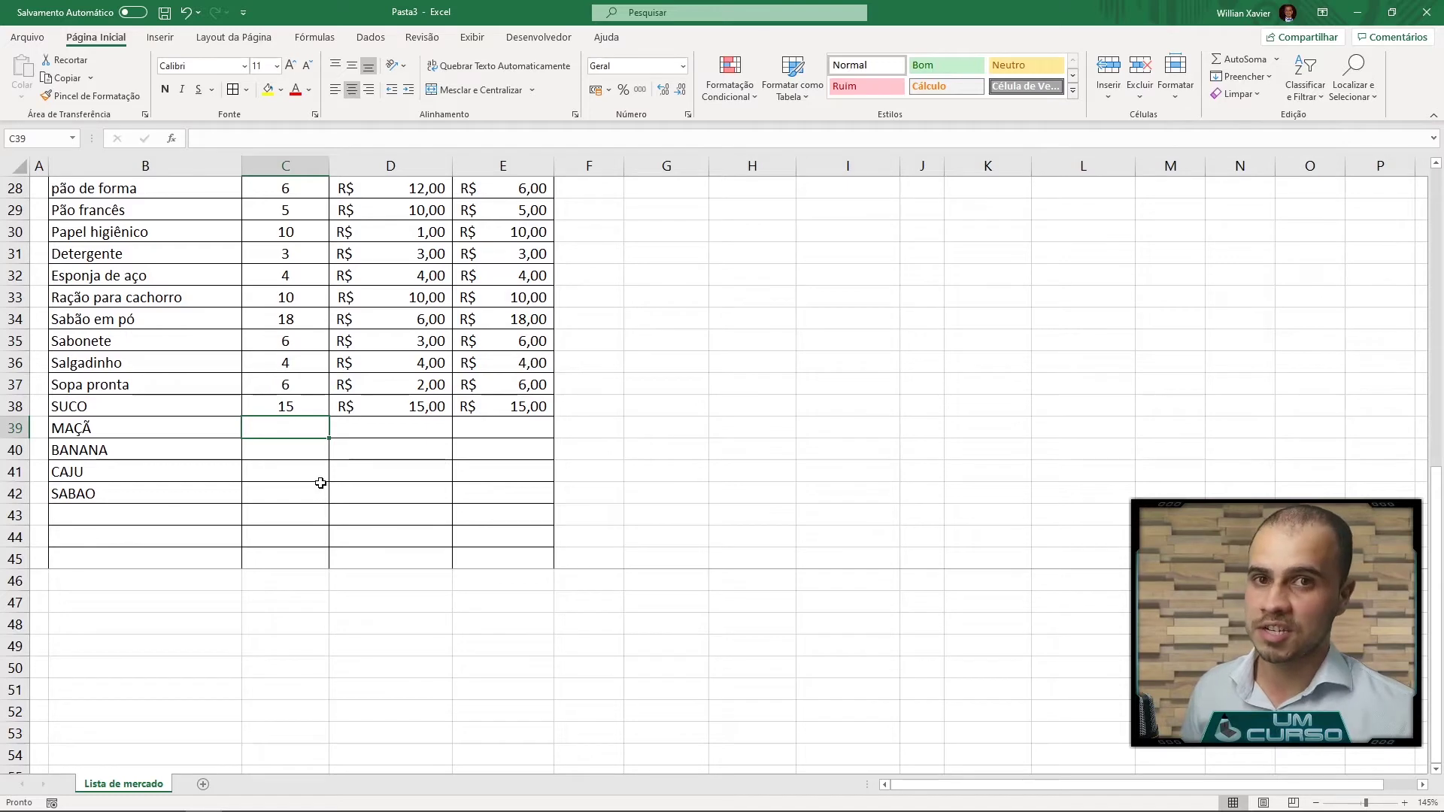
Fill the MAÇÃ row with quantity 5, unit price 5 and total price 25
text(5)
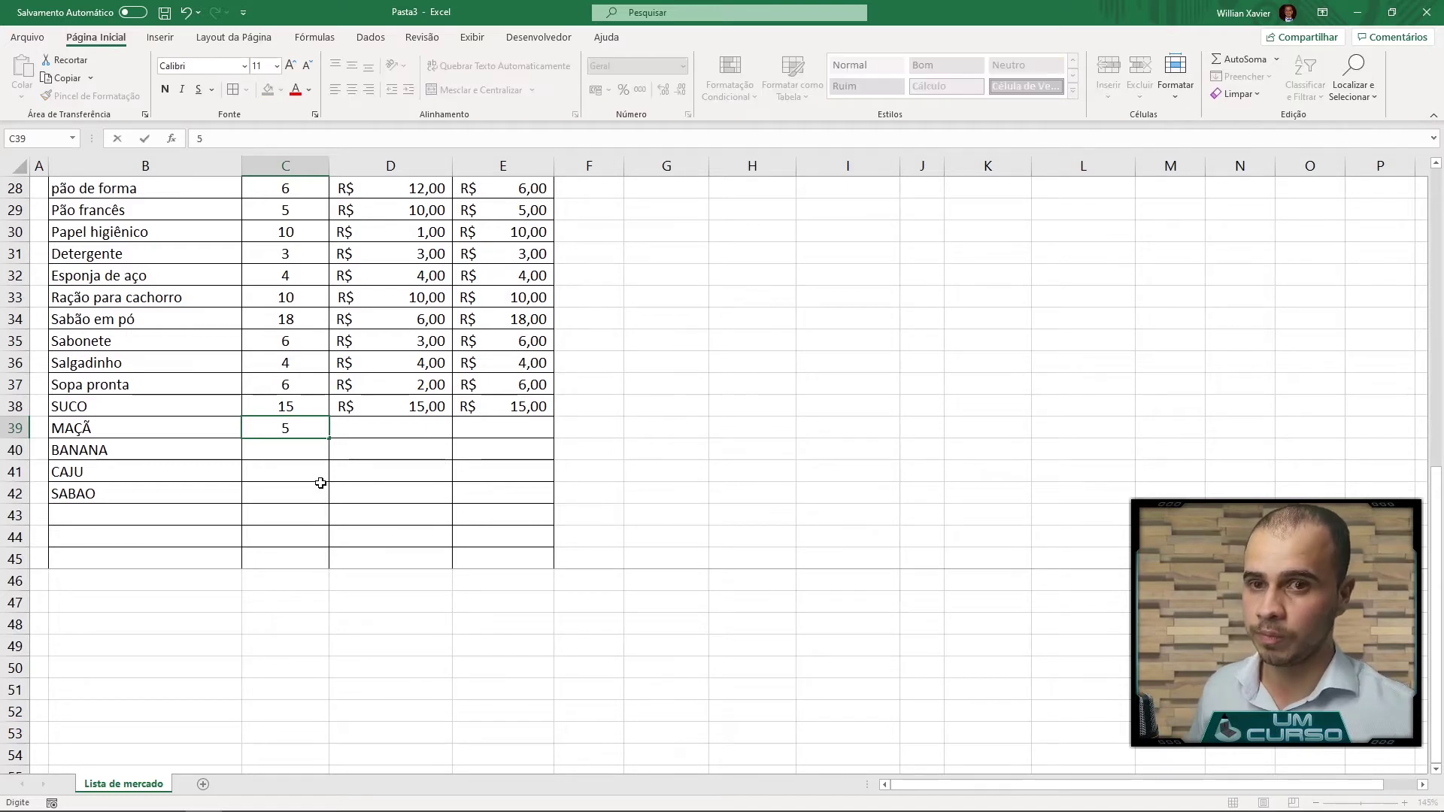
key(Tab)
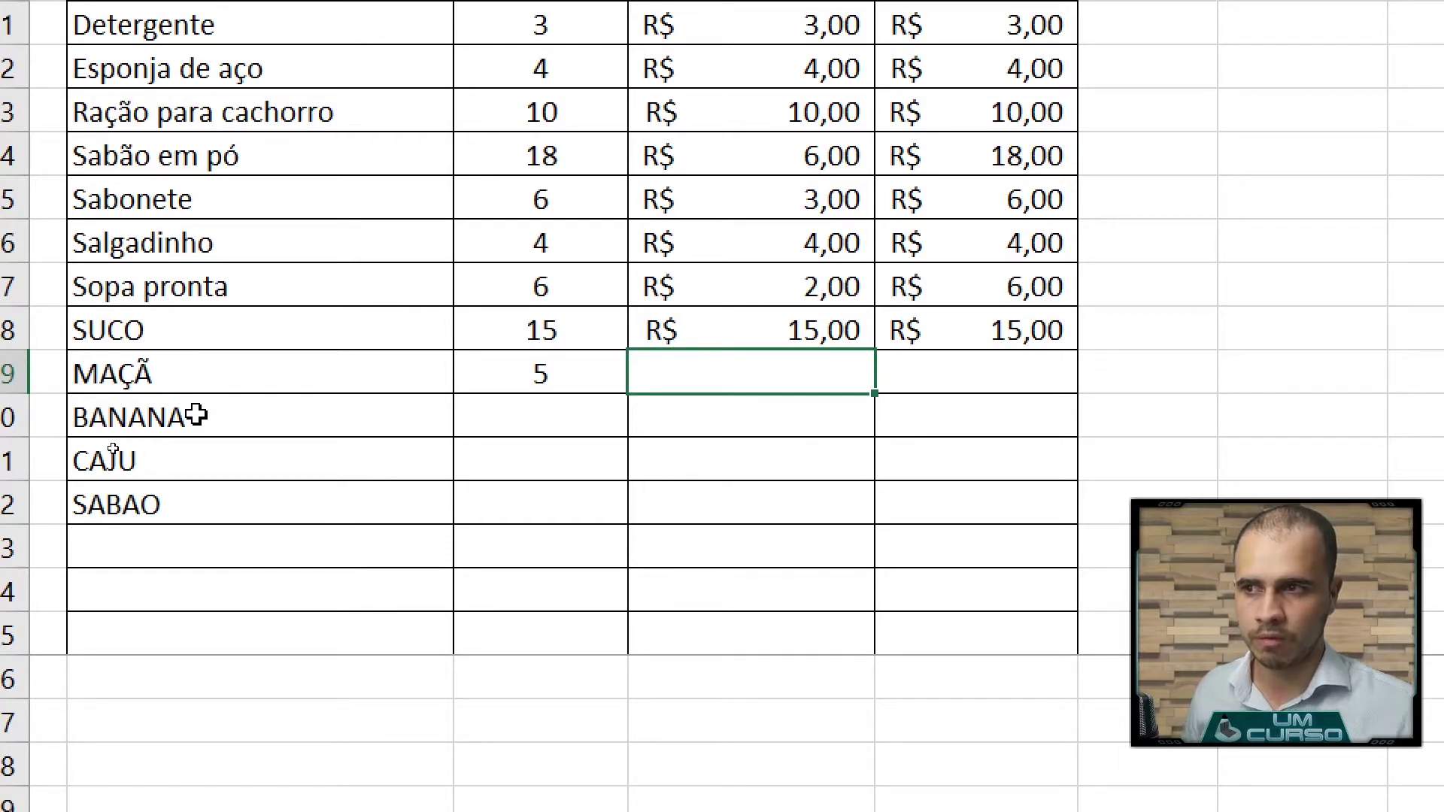
text(5)
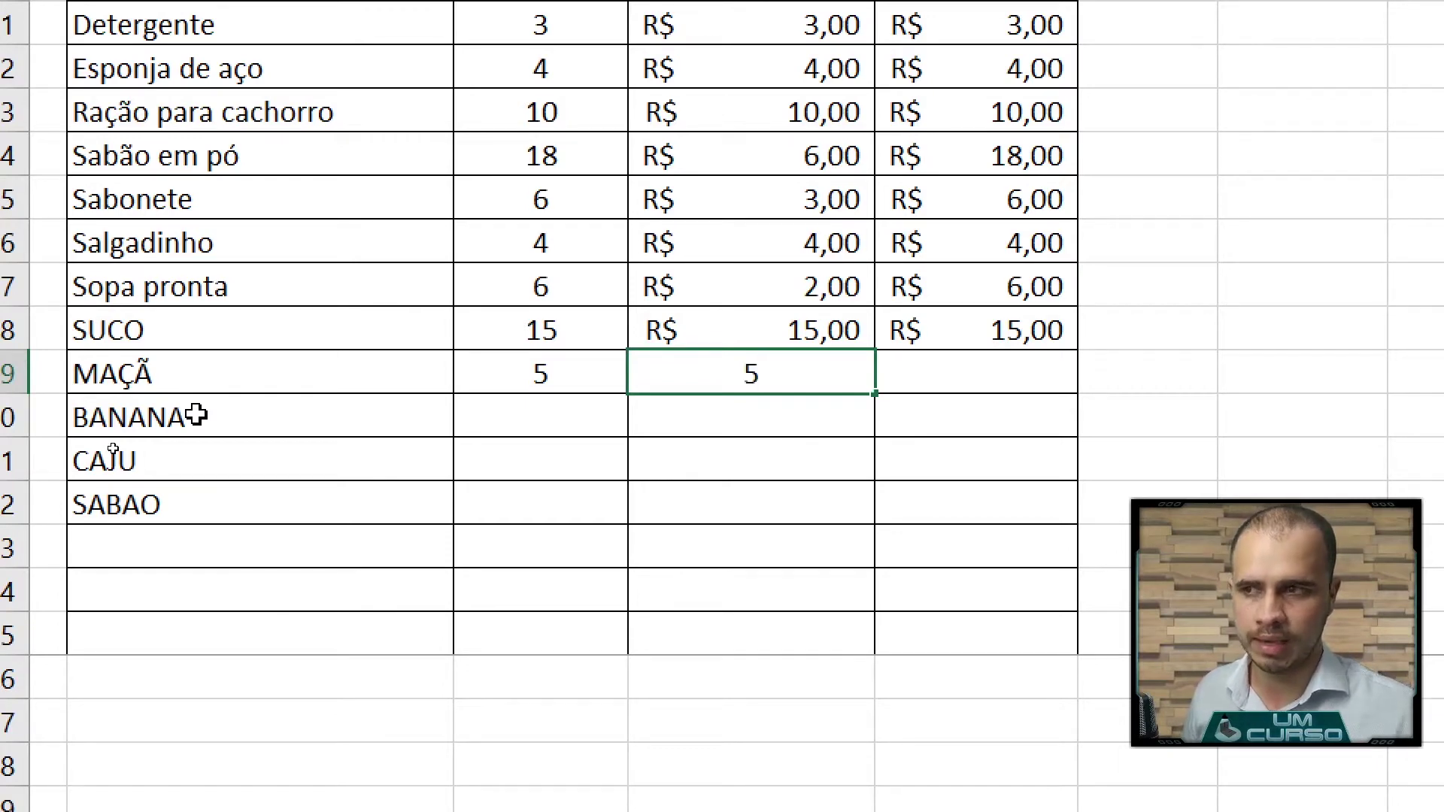
key(Tab)
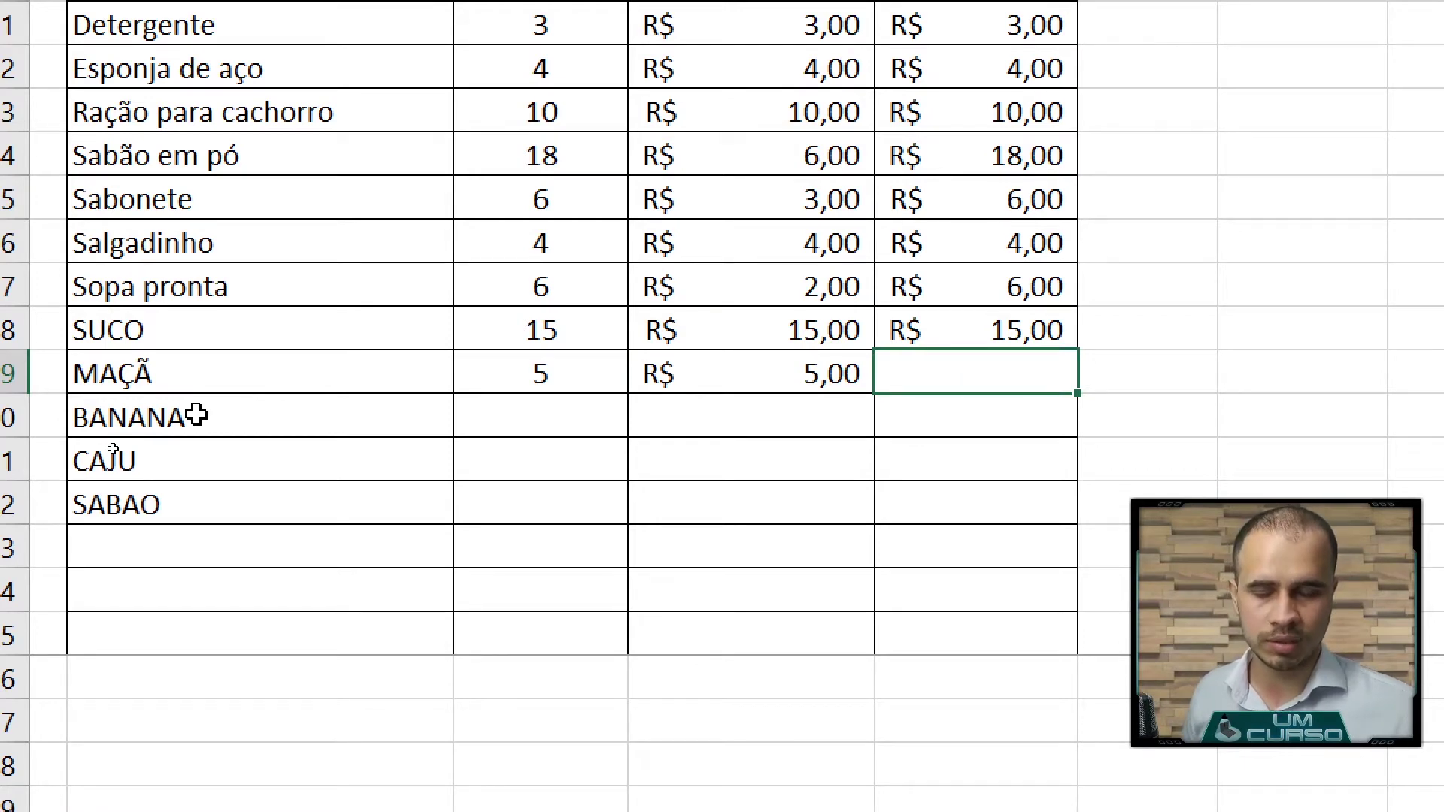
text(25)
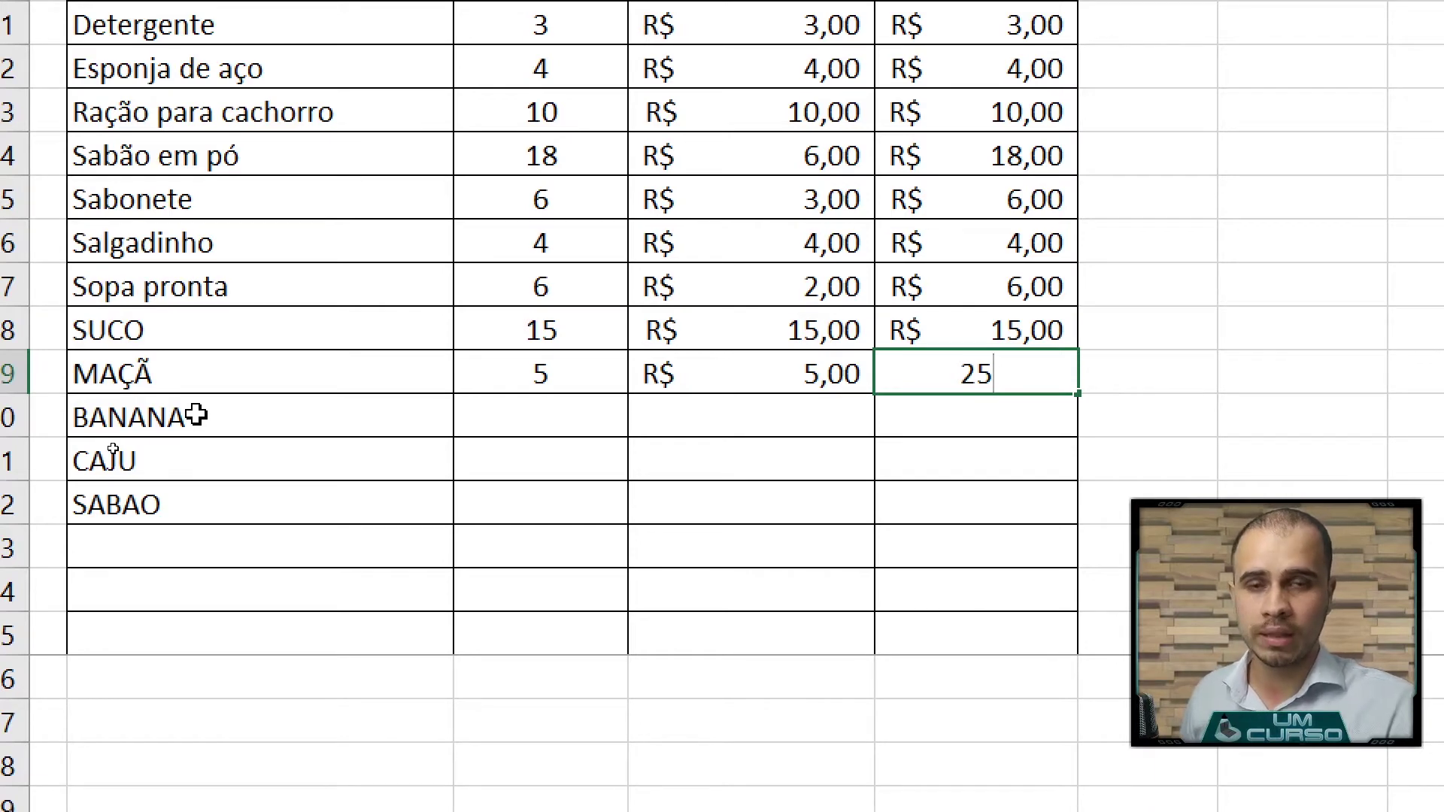
key(Return)
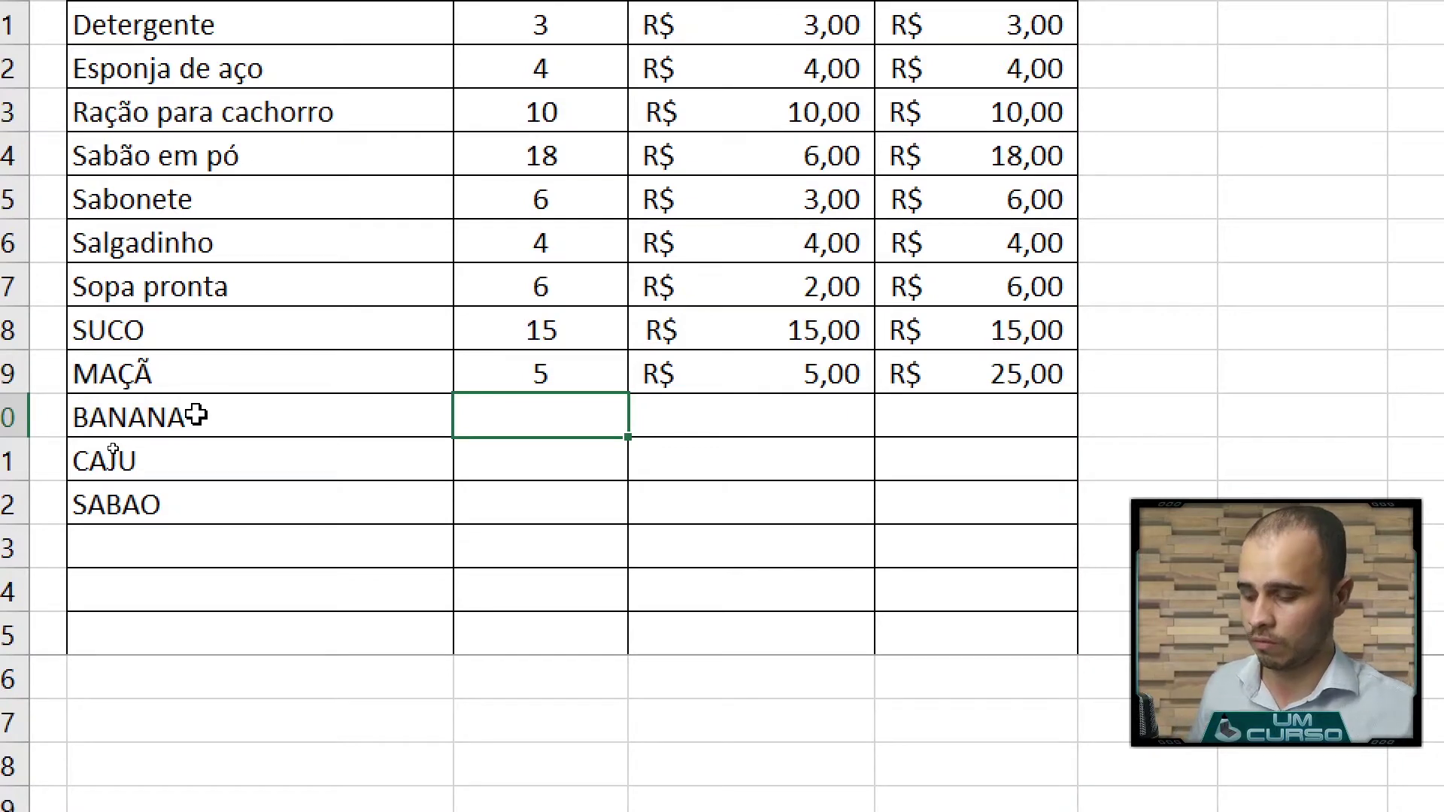
Fill the BANANA row with quantity 3, unit price 2 and total price 6
text(3)
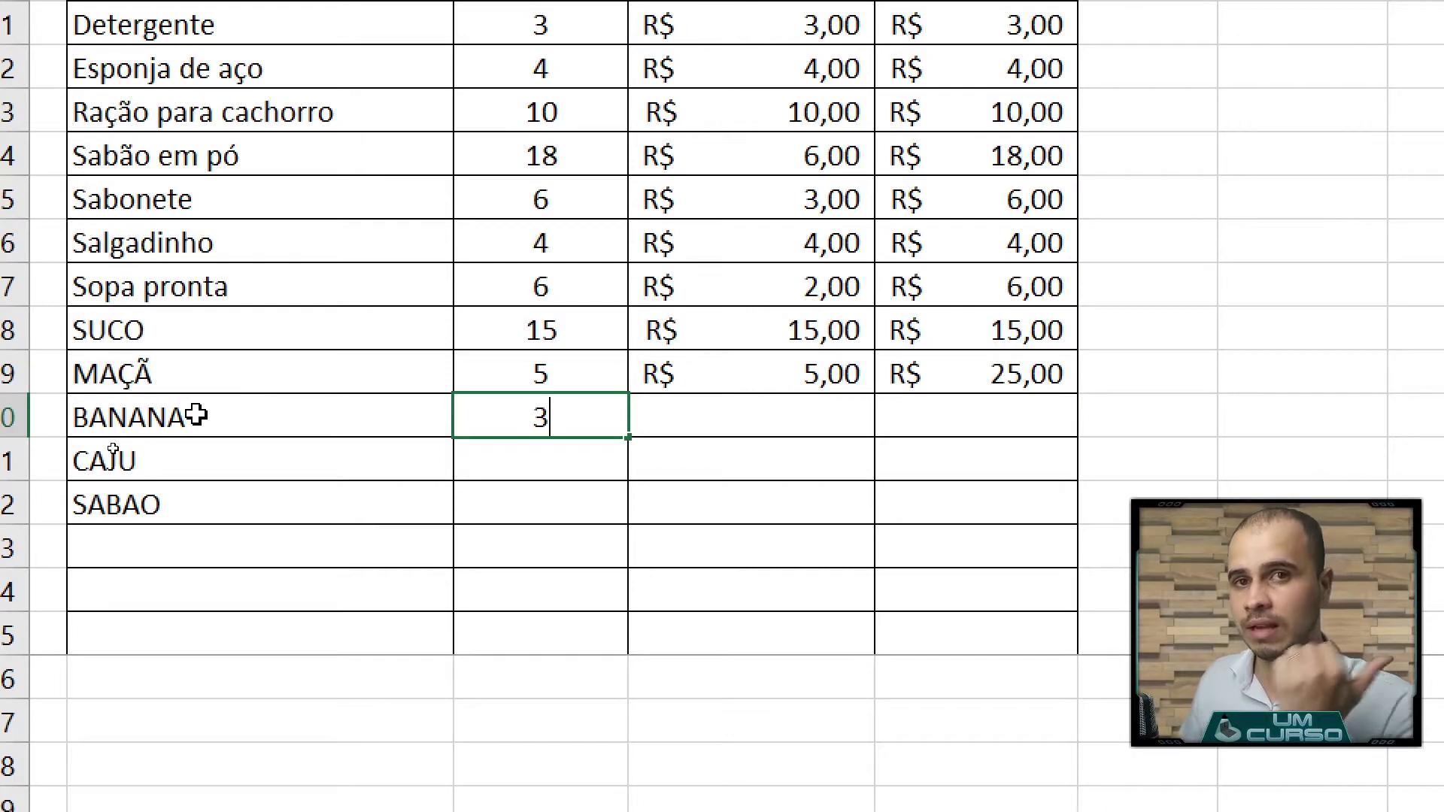
key(Tab)
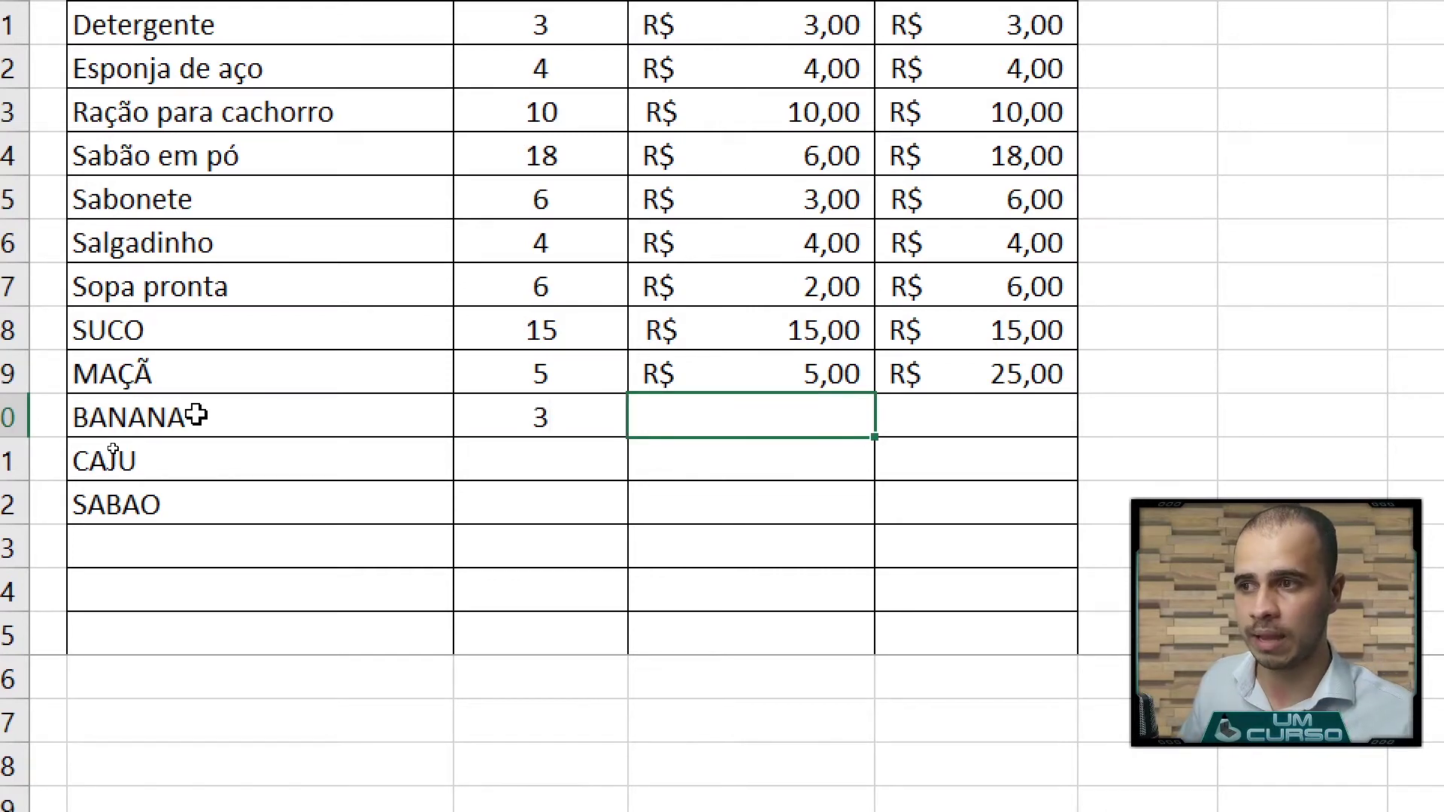
text(2)
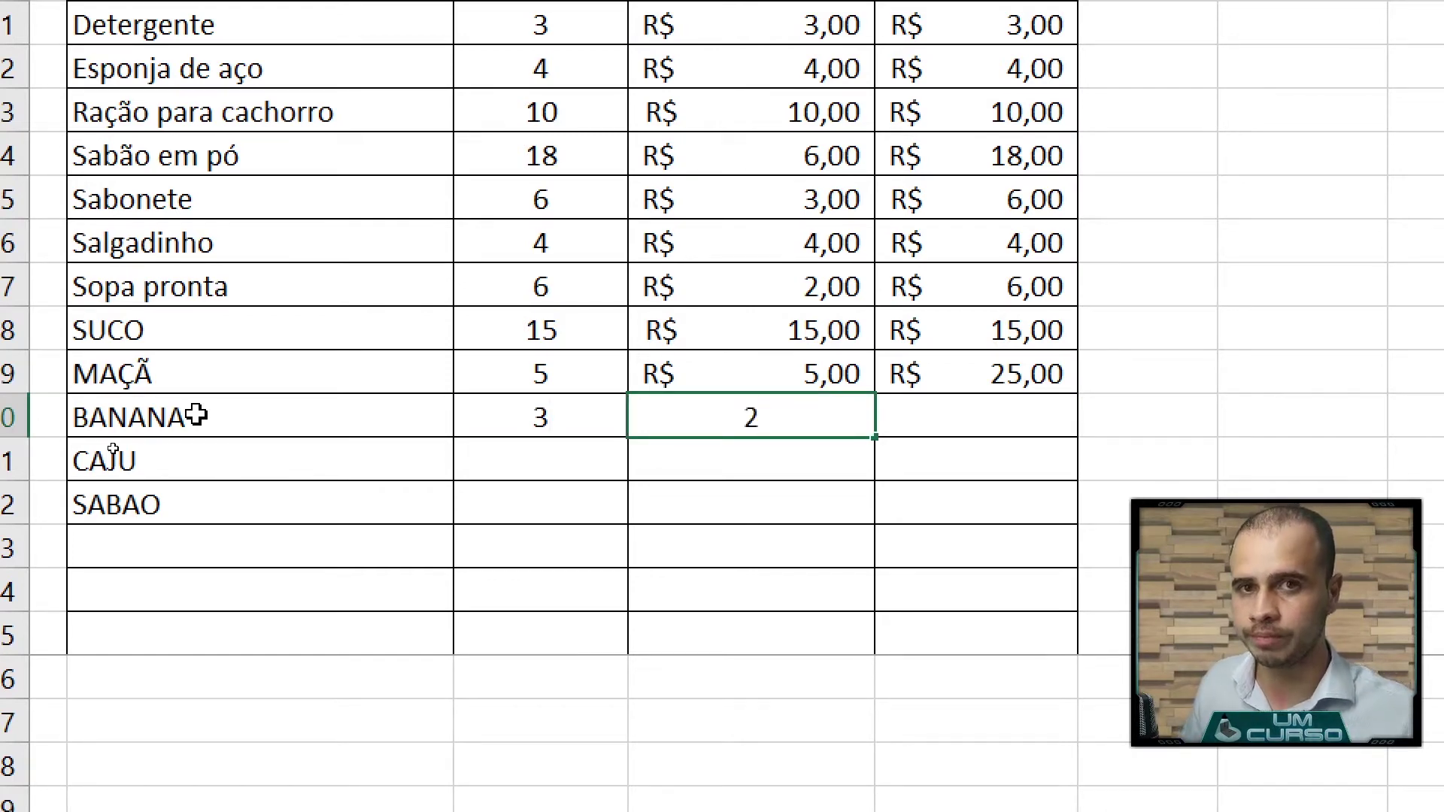
key(Tab)
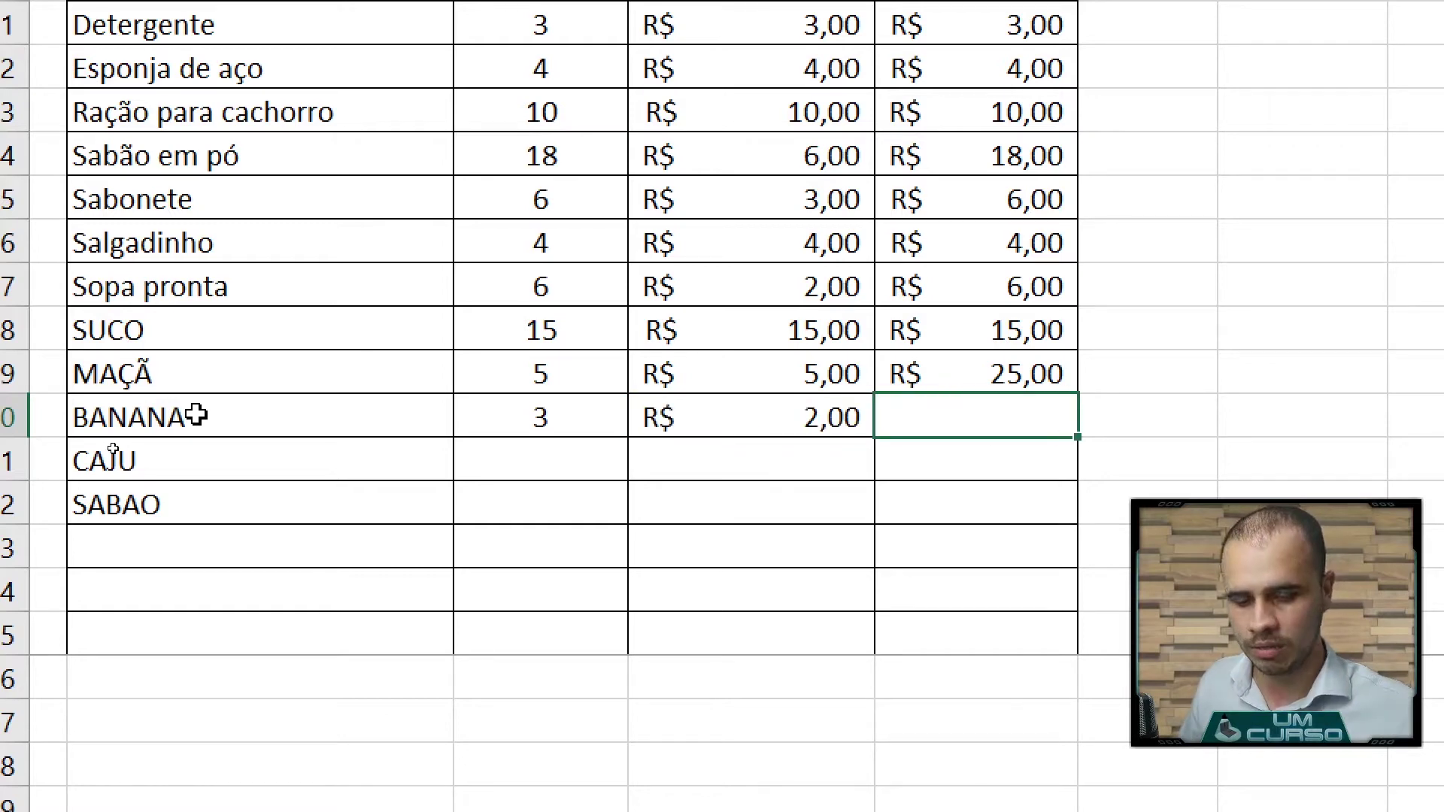
text(6)
key(Return)
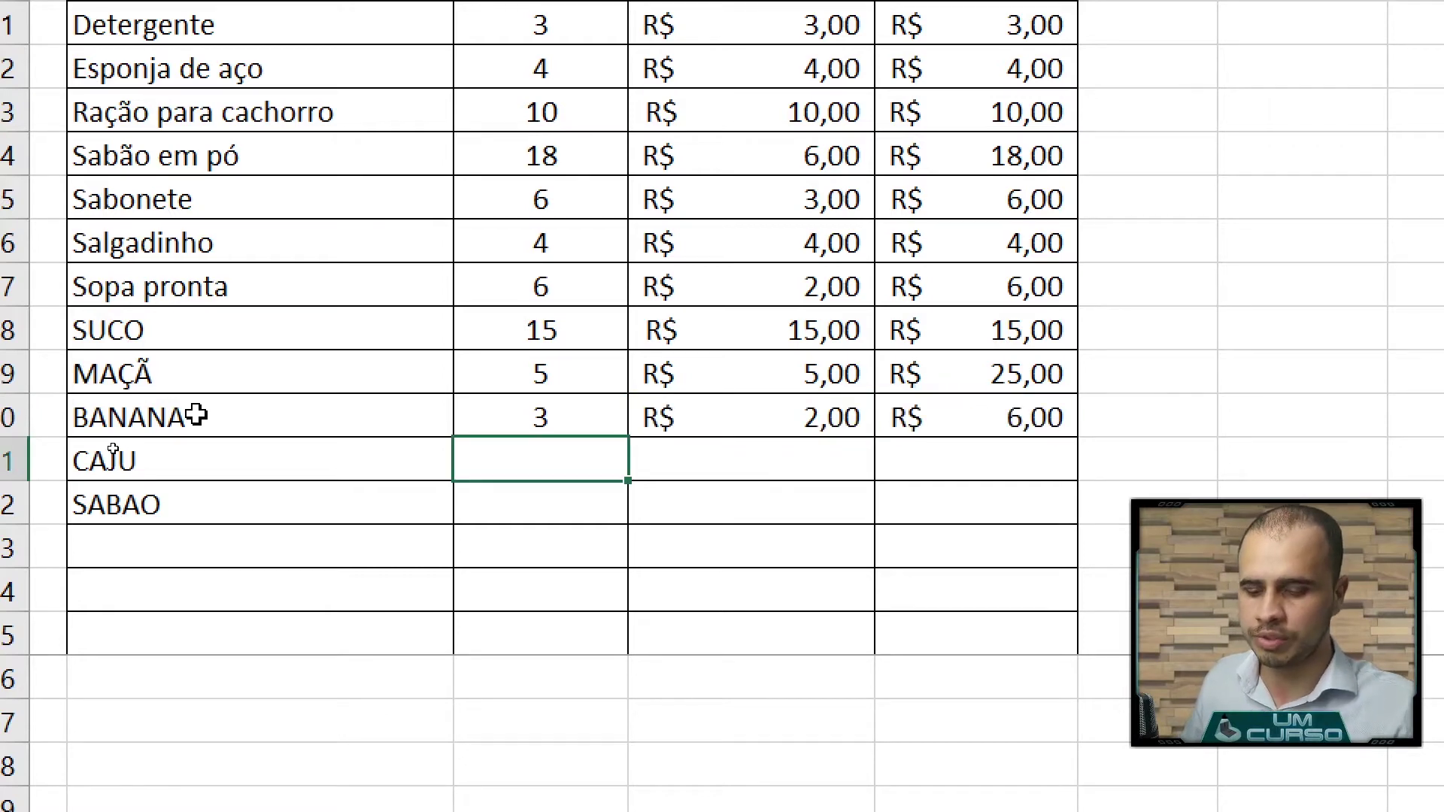
Fill the CAJU row with quantity 2, unit price 3 and total price 6, ending in the SABAO row's quantity cell
text(2)
key(Tab)
text(3)
key(Tab)
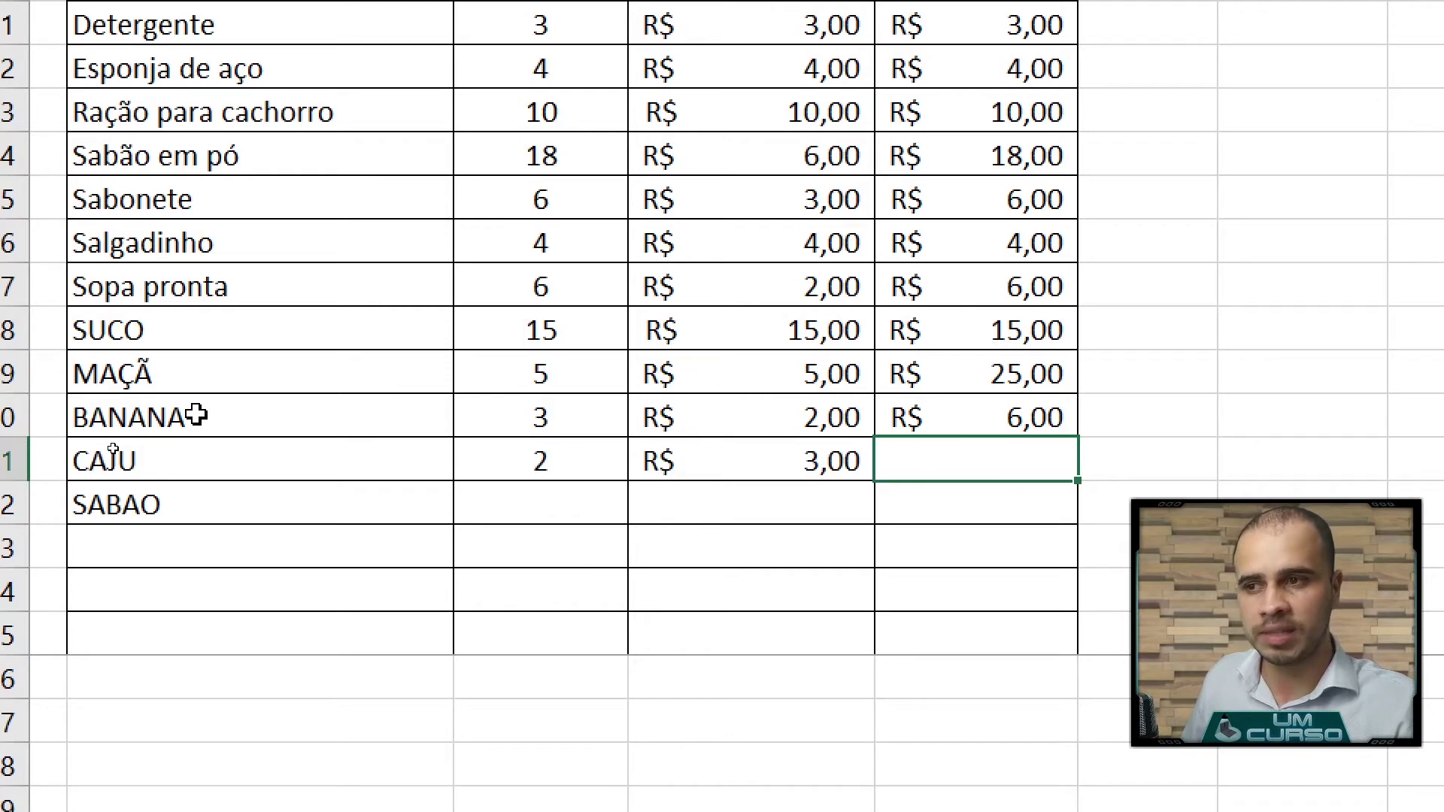
text(6)
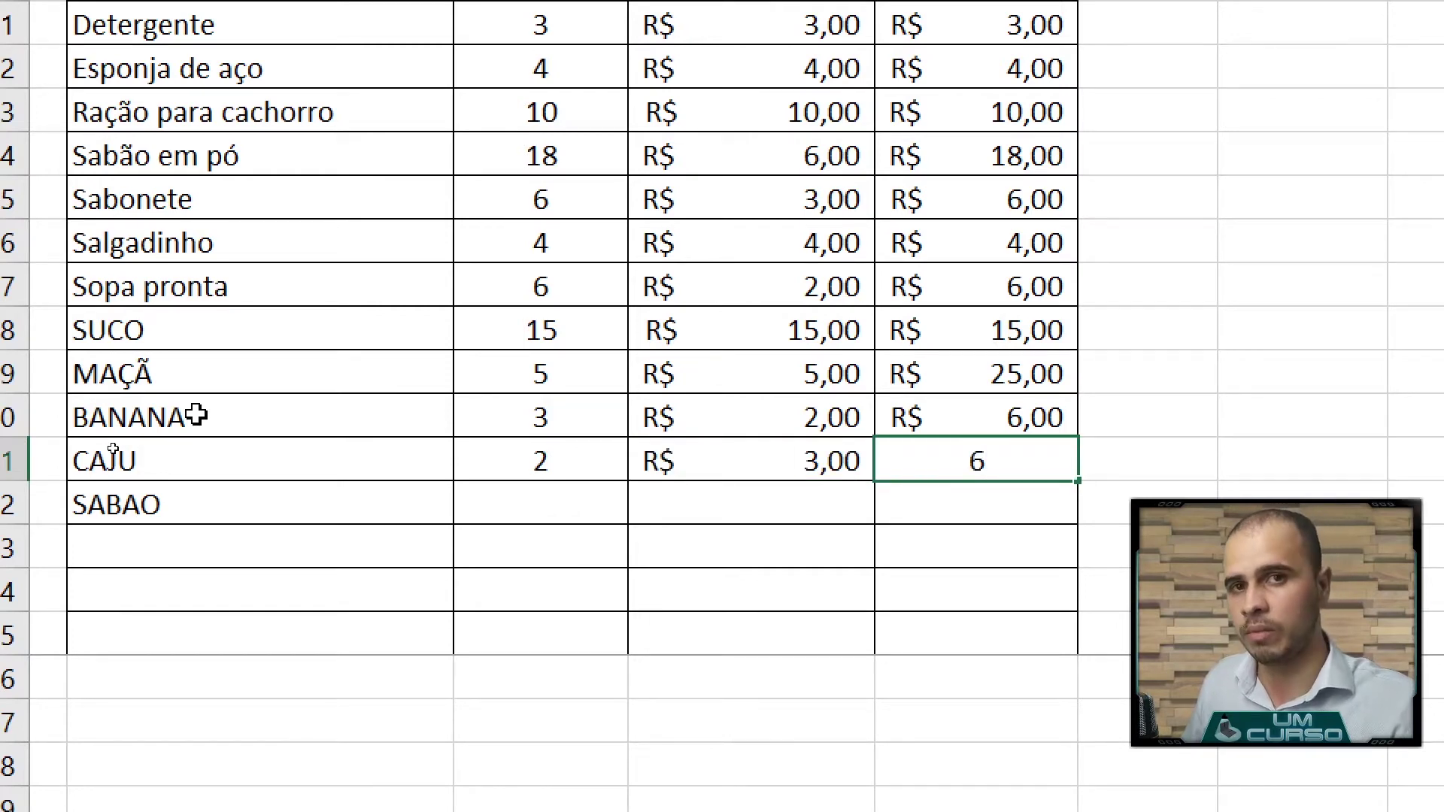
key(Tab)
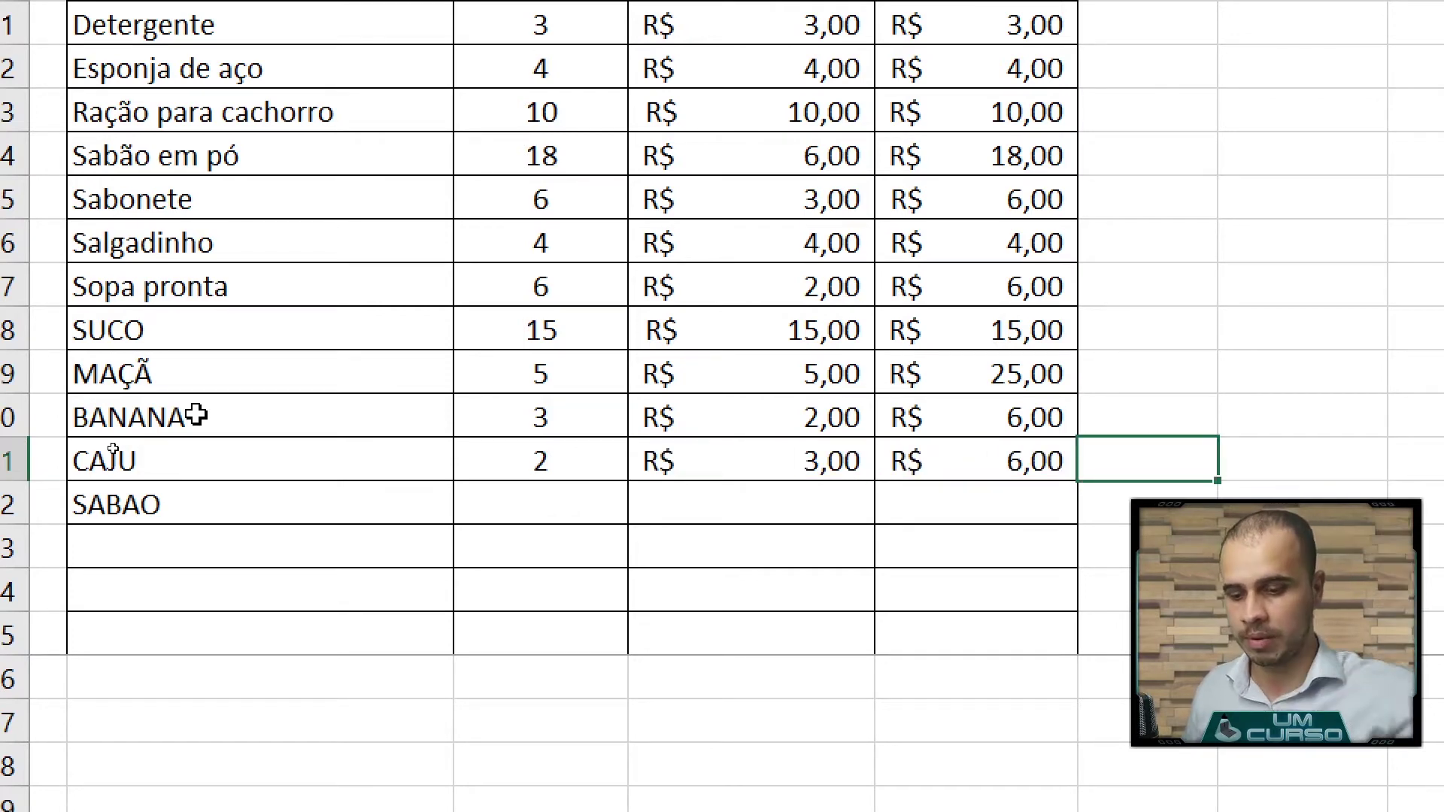
key(Return)
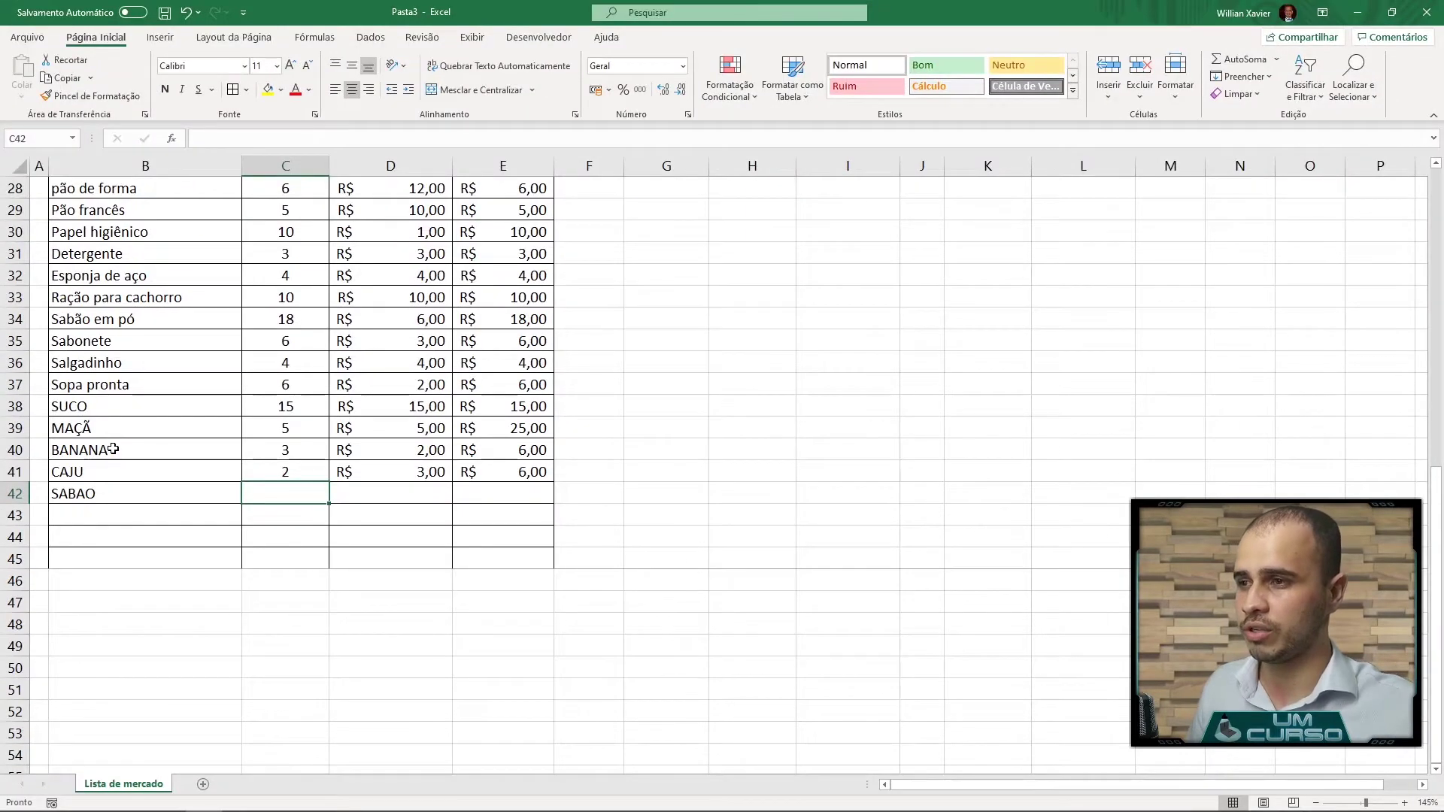
From the Produto header in B2, extend the selection to the last product row and across the columns to column I
scroll(1323, 562, up, 9)
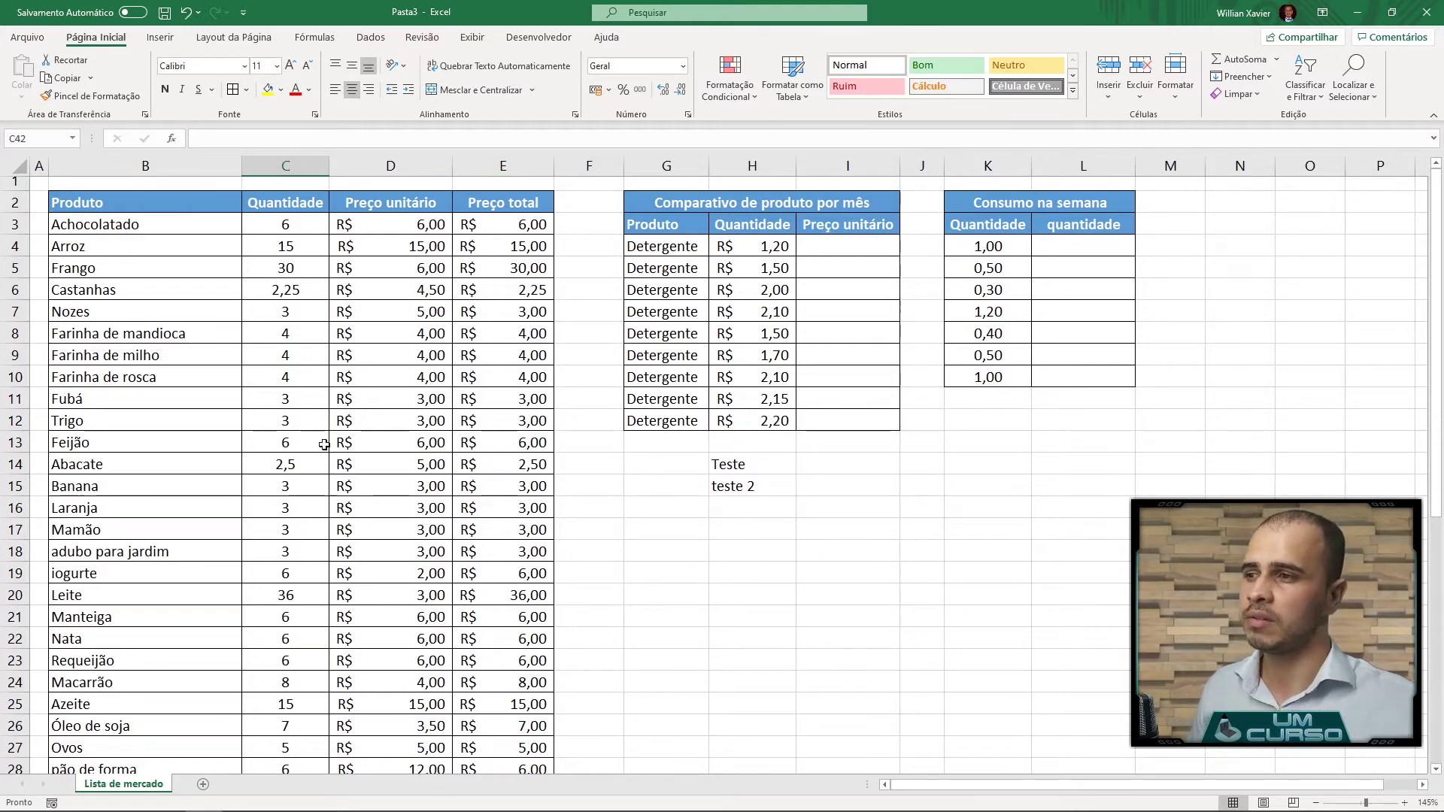
scroll(161, 355, down, 1)
scroll(304, 385, up, 1)
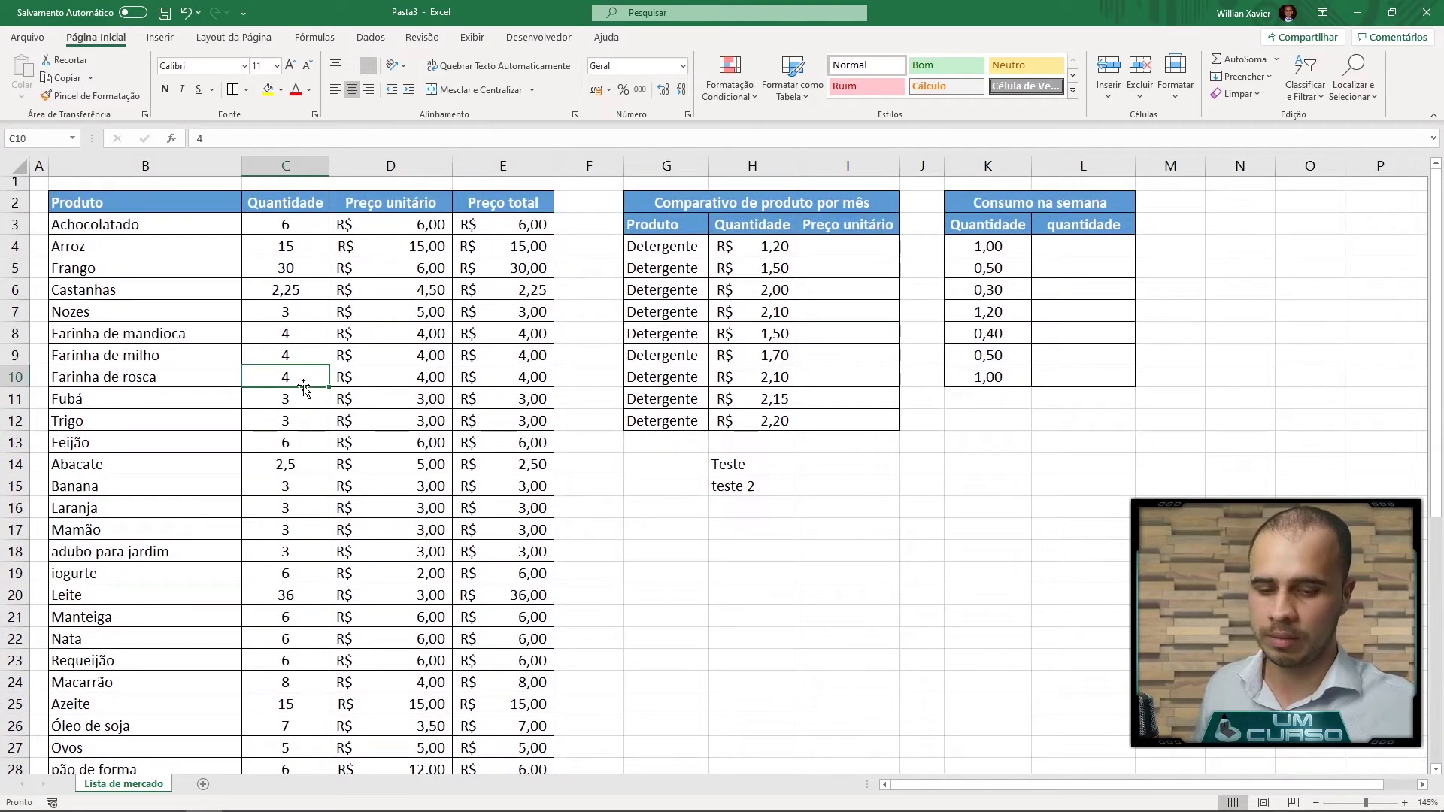
key(ctrl+Up)
key(ctrl+Up)
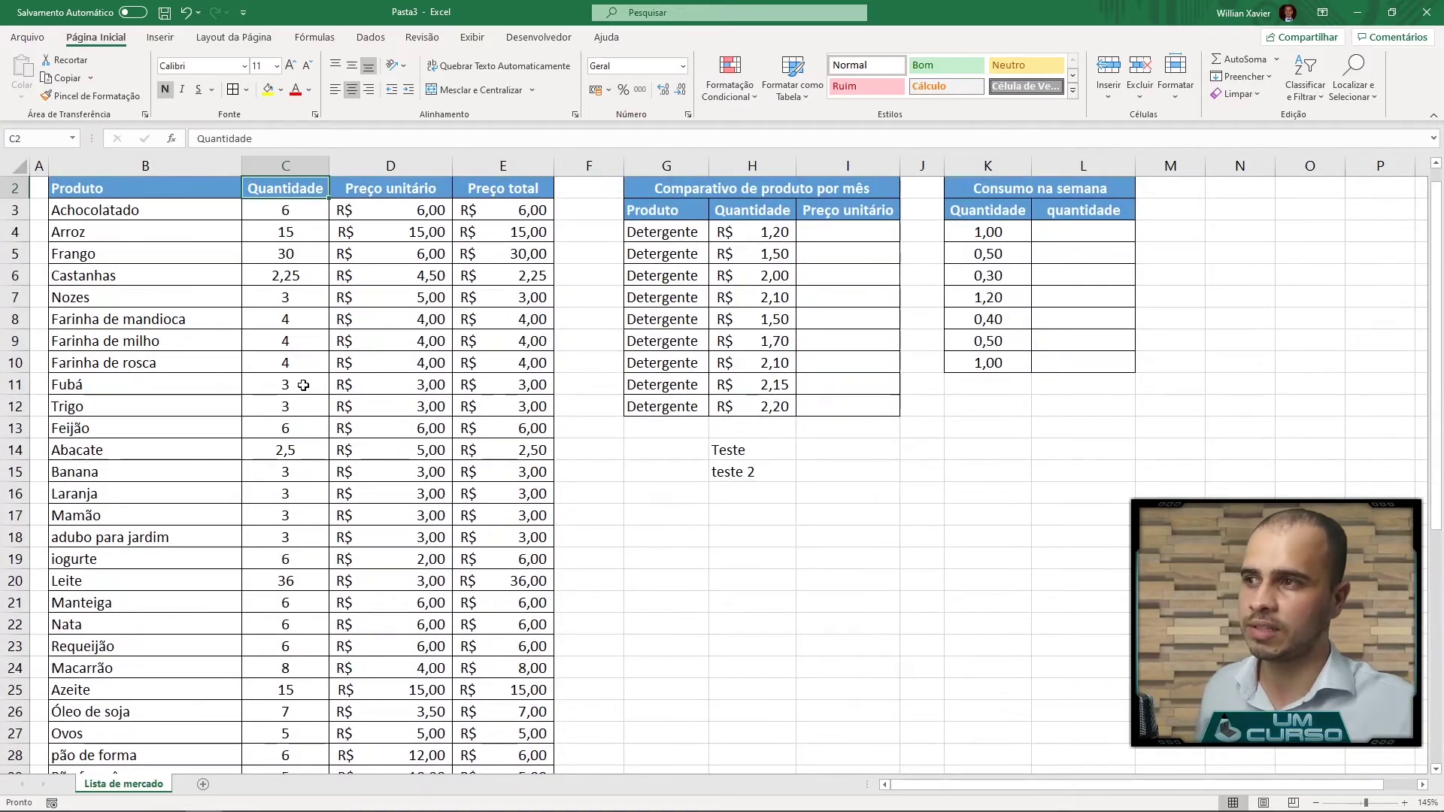
key(Left)
key(ctrl+shift+Down)
key(ctrl+shift+Right)
key(ctrl+shift+Right)
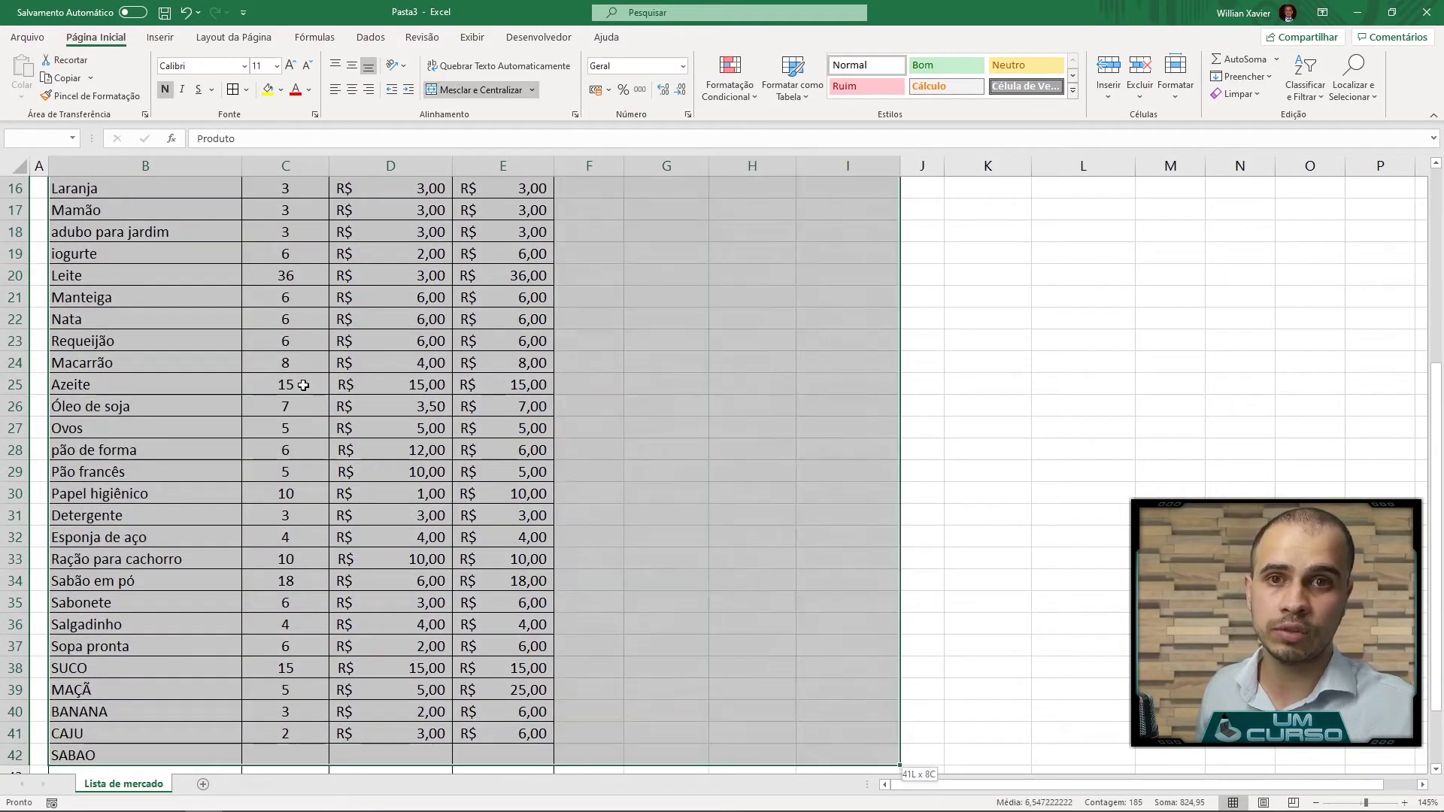
key(ctrl+shift+Right)
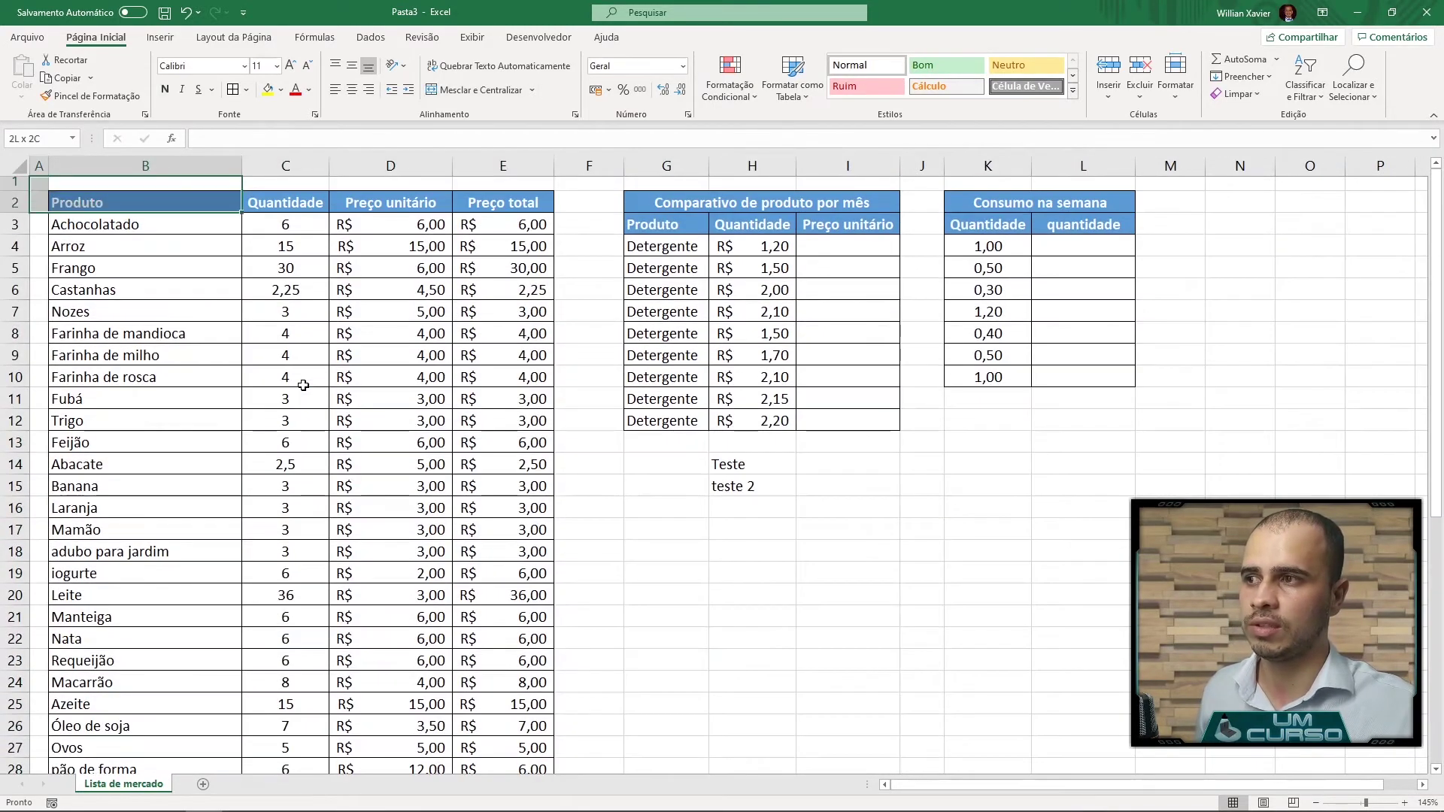
key(ctrl+shift+Left)
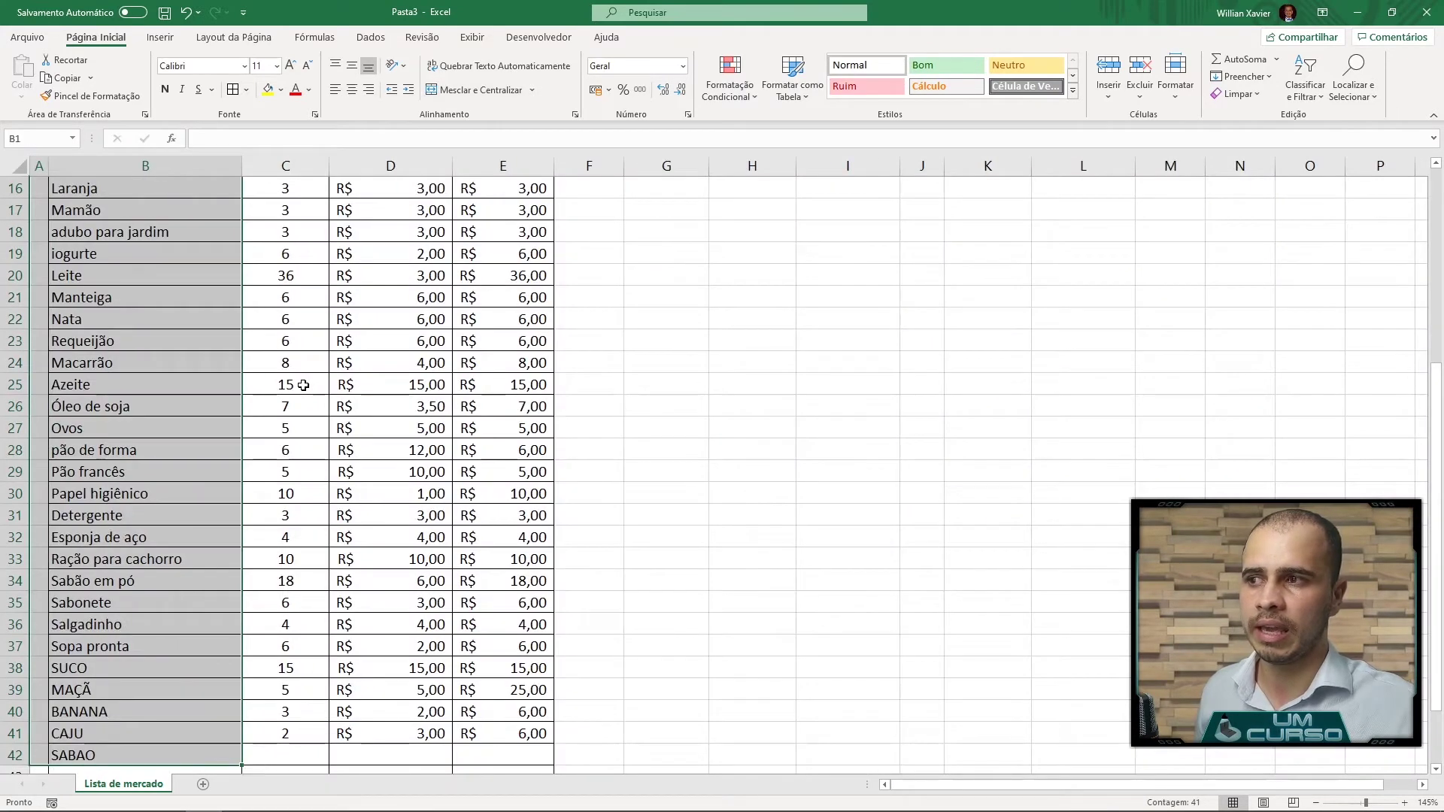
Return to cell B2 and extend the selection to the data's edges, finishing with the header cells B2 to E2 selected
key(ctrl+Home)
key(Down)
key(Right)
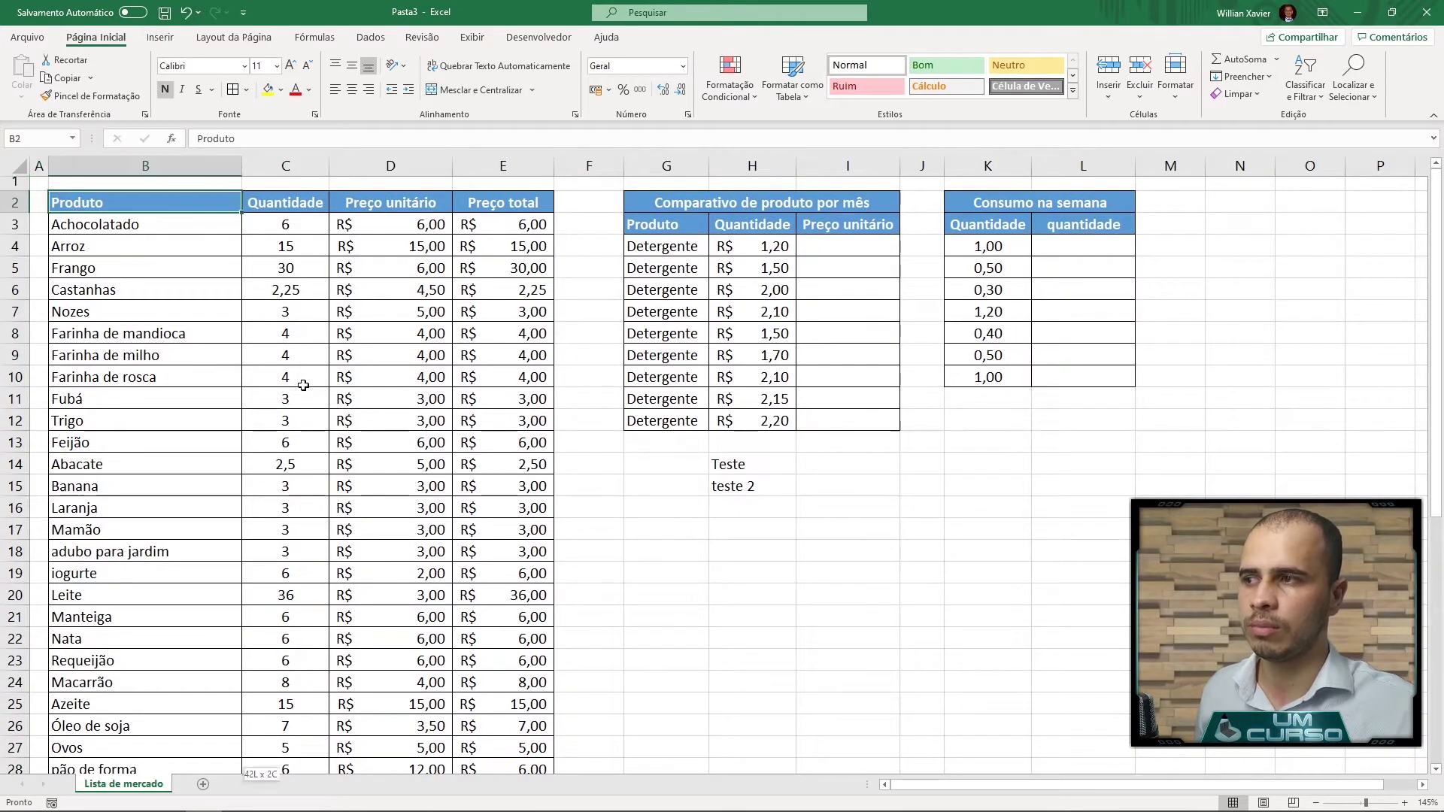
key(ctrl+shift+Down)
key(ctrl+shift+Right)
key(ctrl+shift+Up)
key(ctrl+shift+Left)
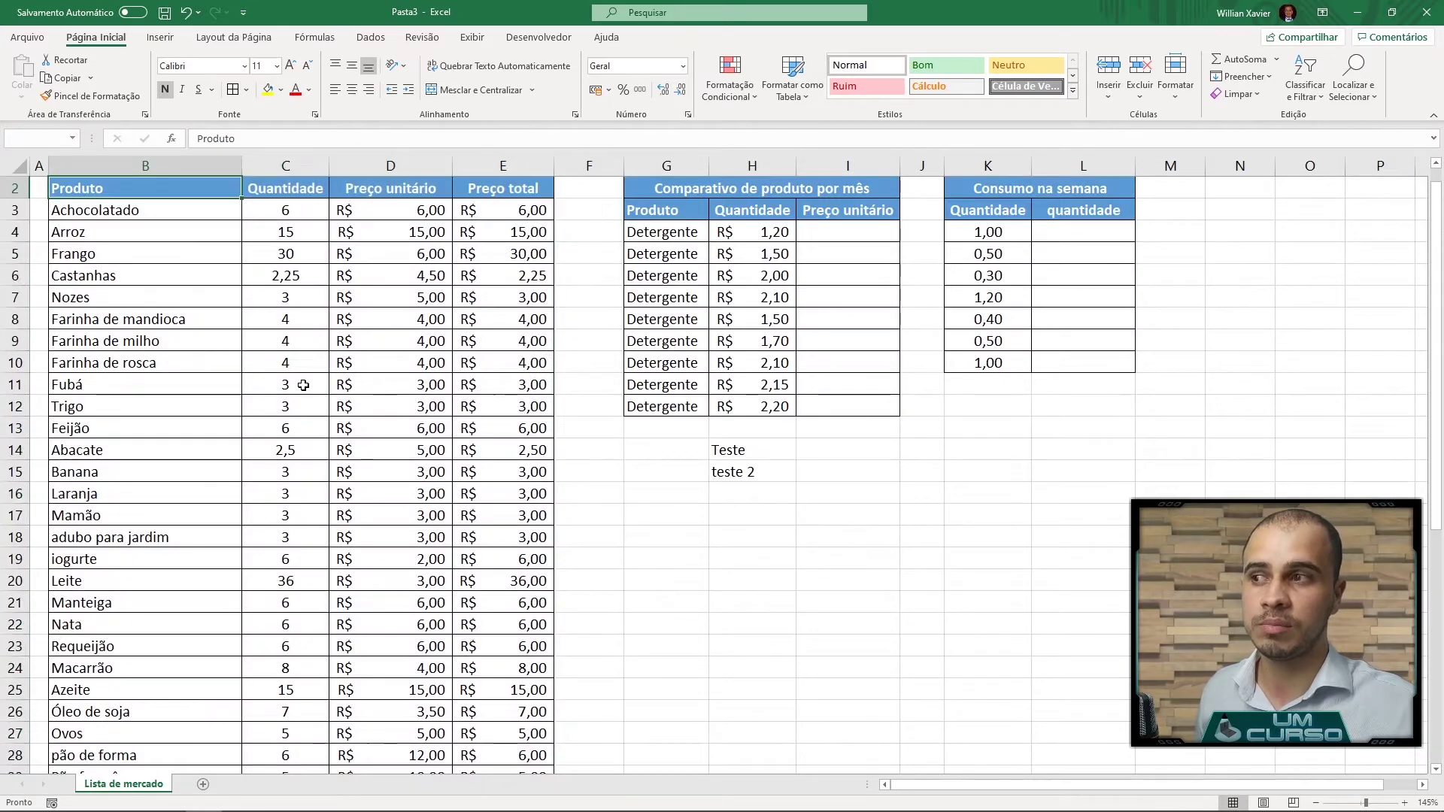
key(ctrl+shift+Down)
key(ctrl+shift+Right)
key(ctrl+shift+Up)
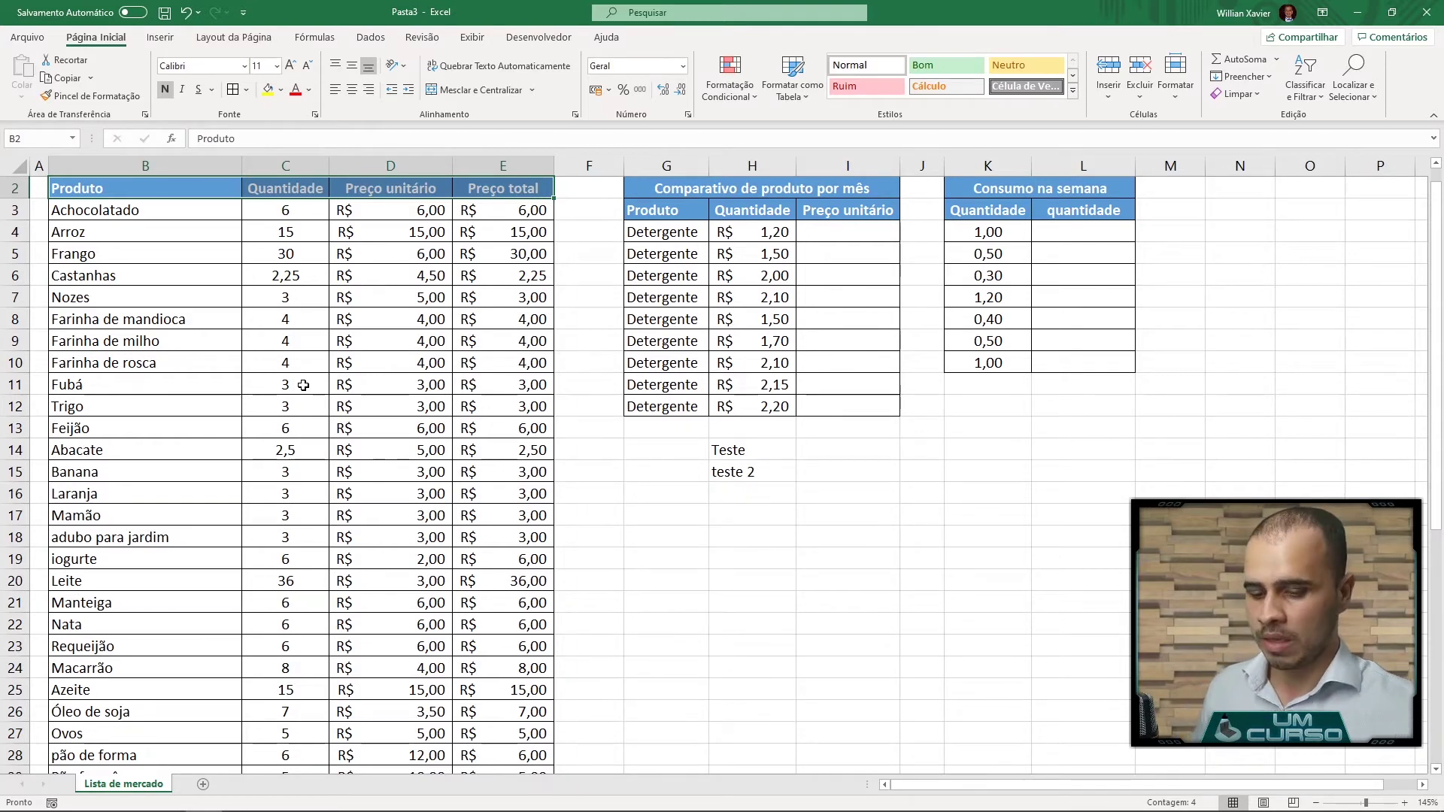
Select the Produto header in B2 and jump to the last filled cell of that column, B42
key(ctrl+Home)
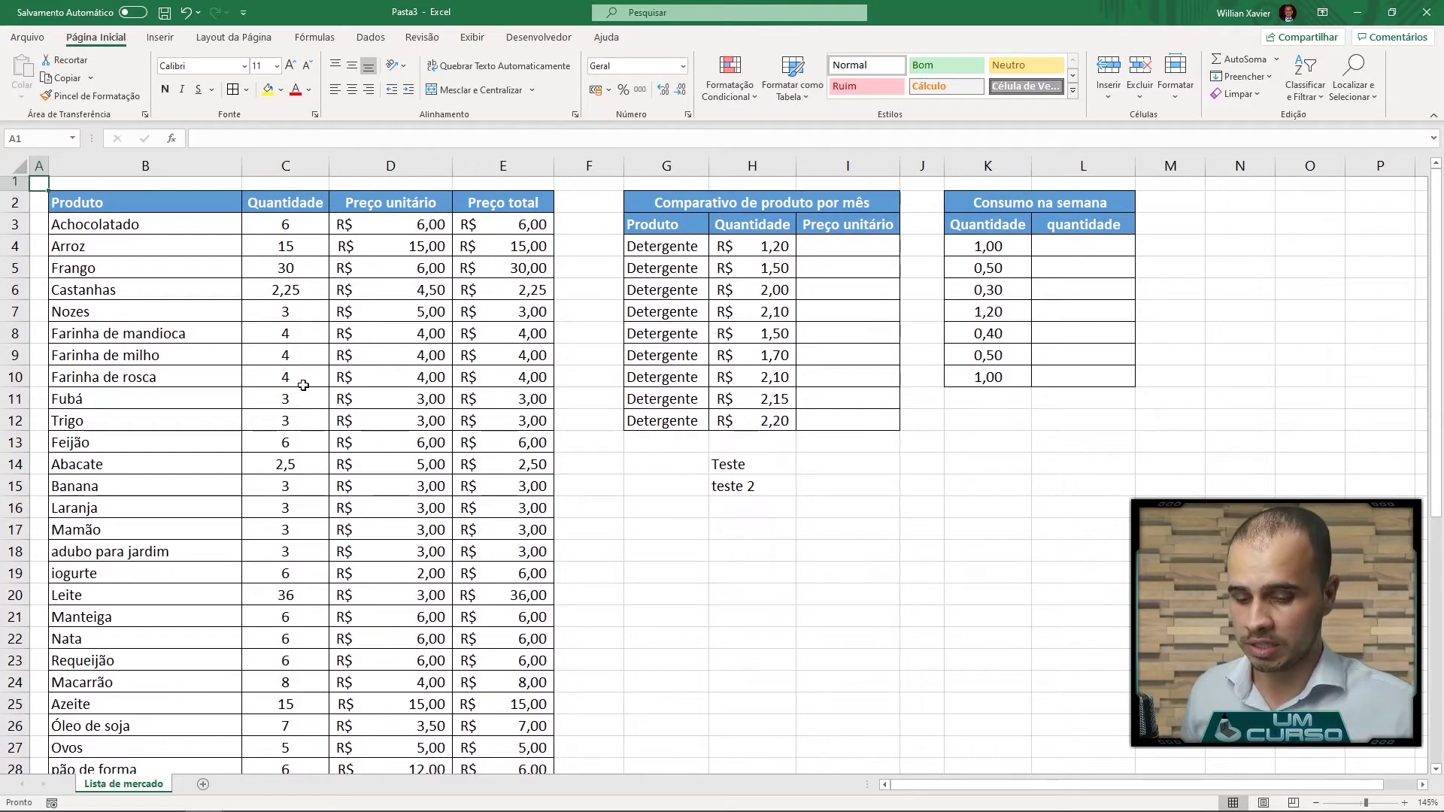
key(Down)
key(Right)
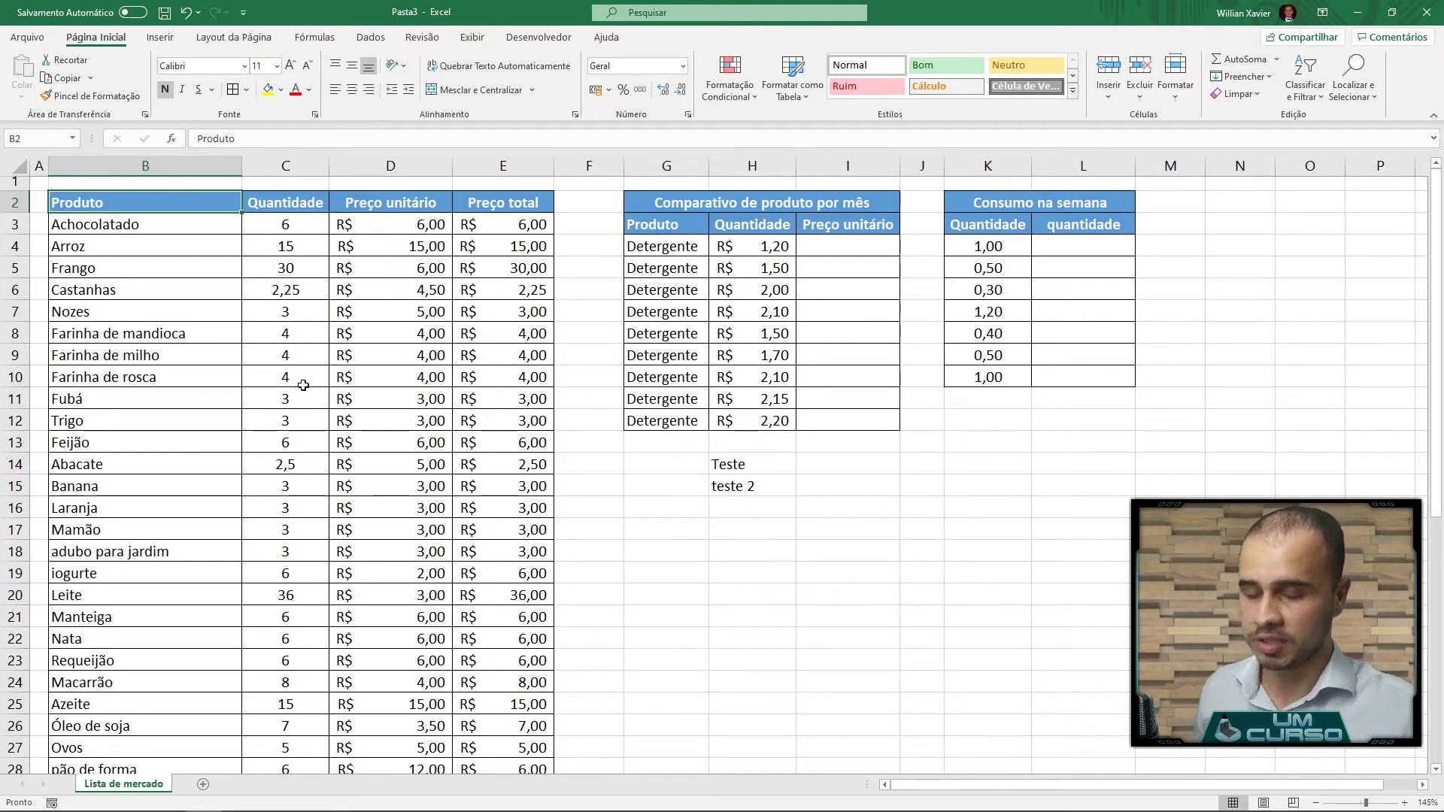
key(ctrl)
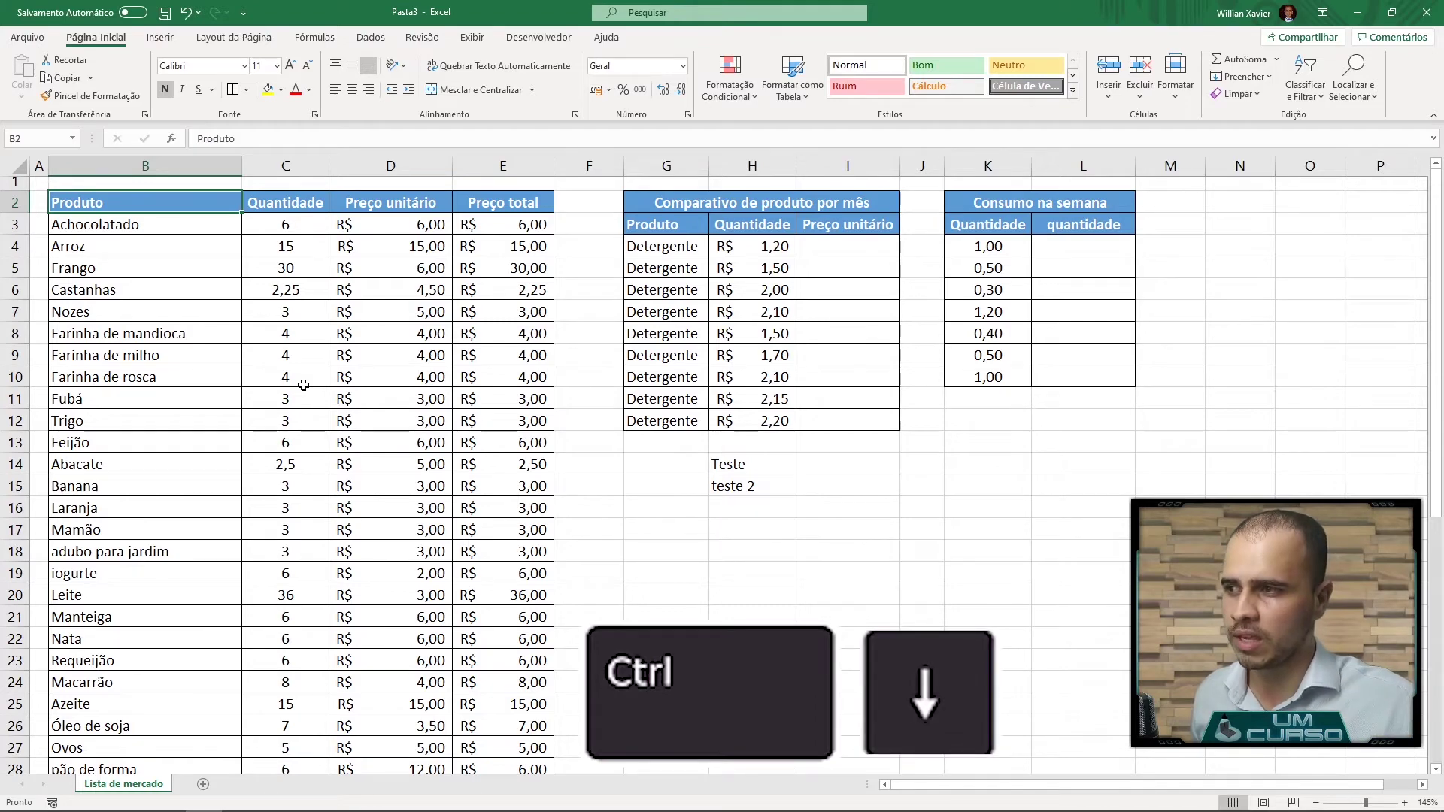
key(ctrl+Down)
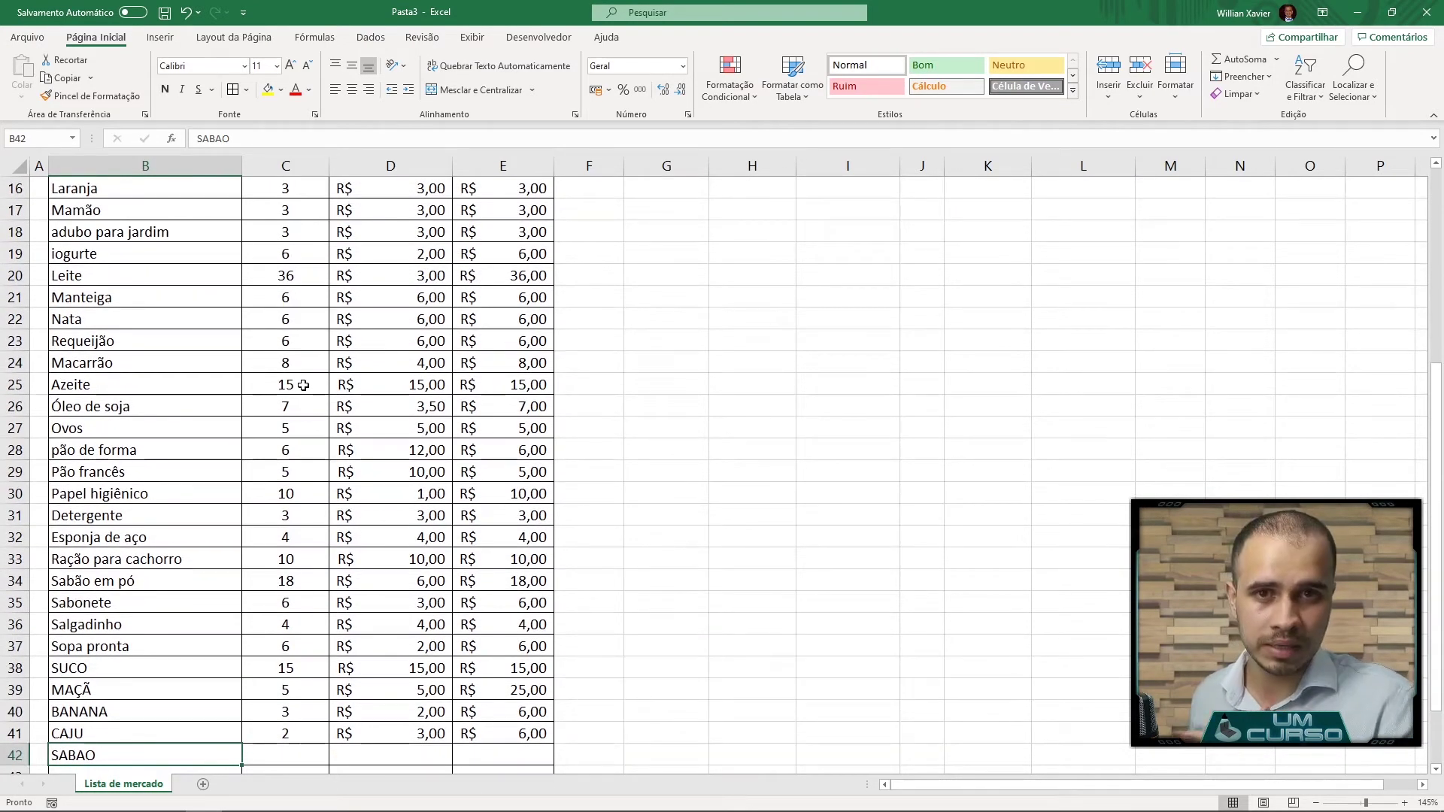
Delete rows 42 to 45, the incomplete SABAO row and the empty rows beneath it
scroll(219, 506, down, 2)
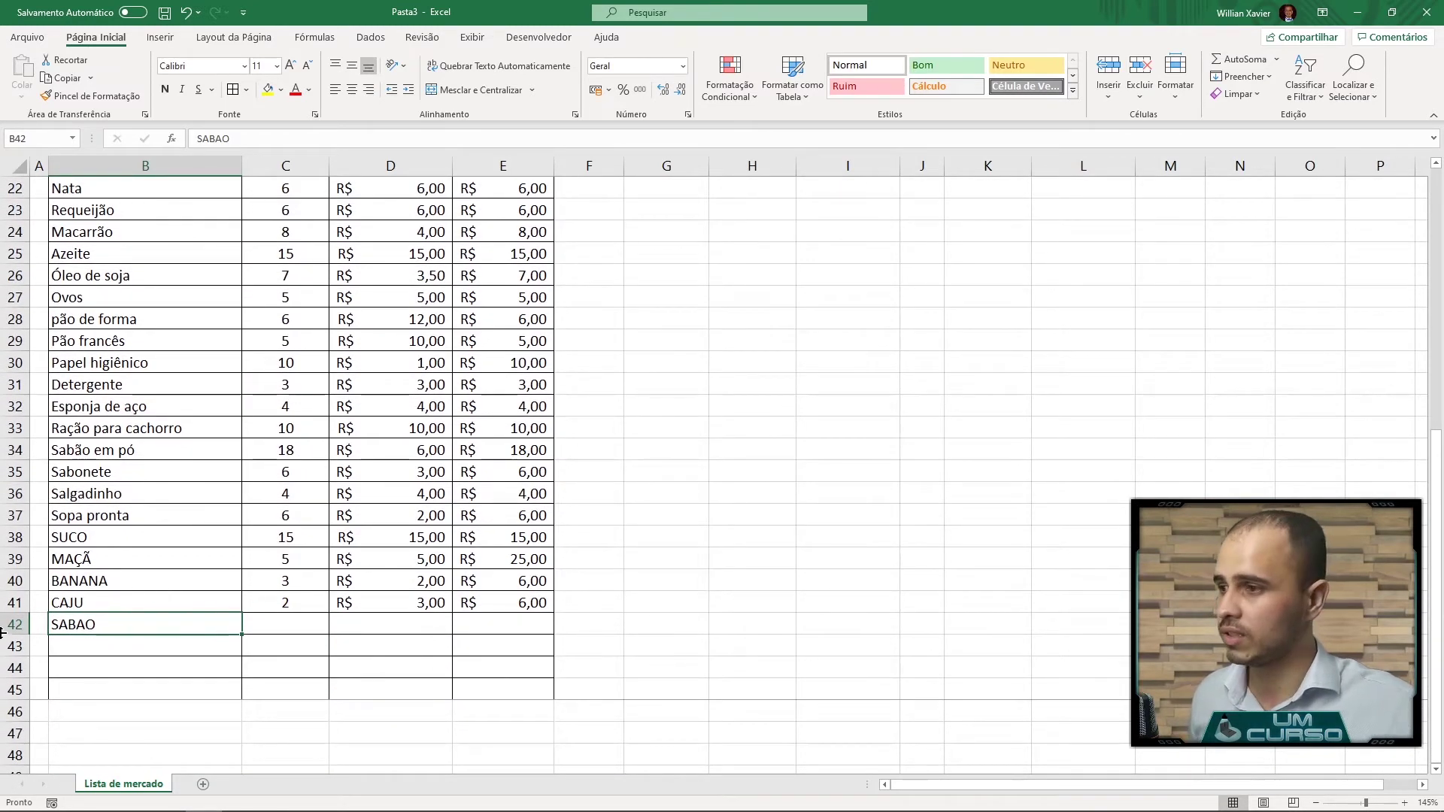
drag(6, 630, 3, 690)
right_click(6, 668)
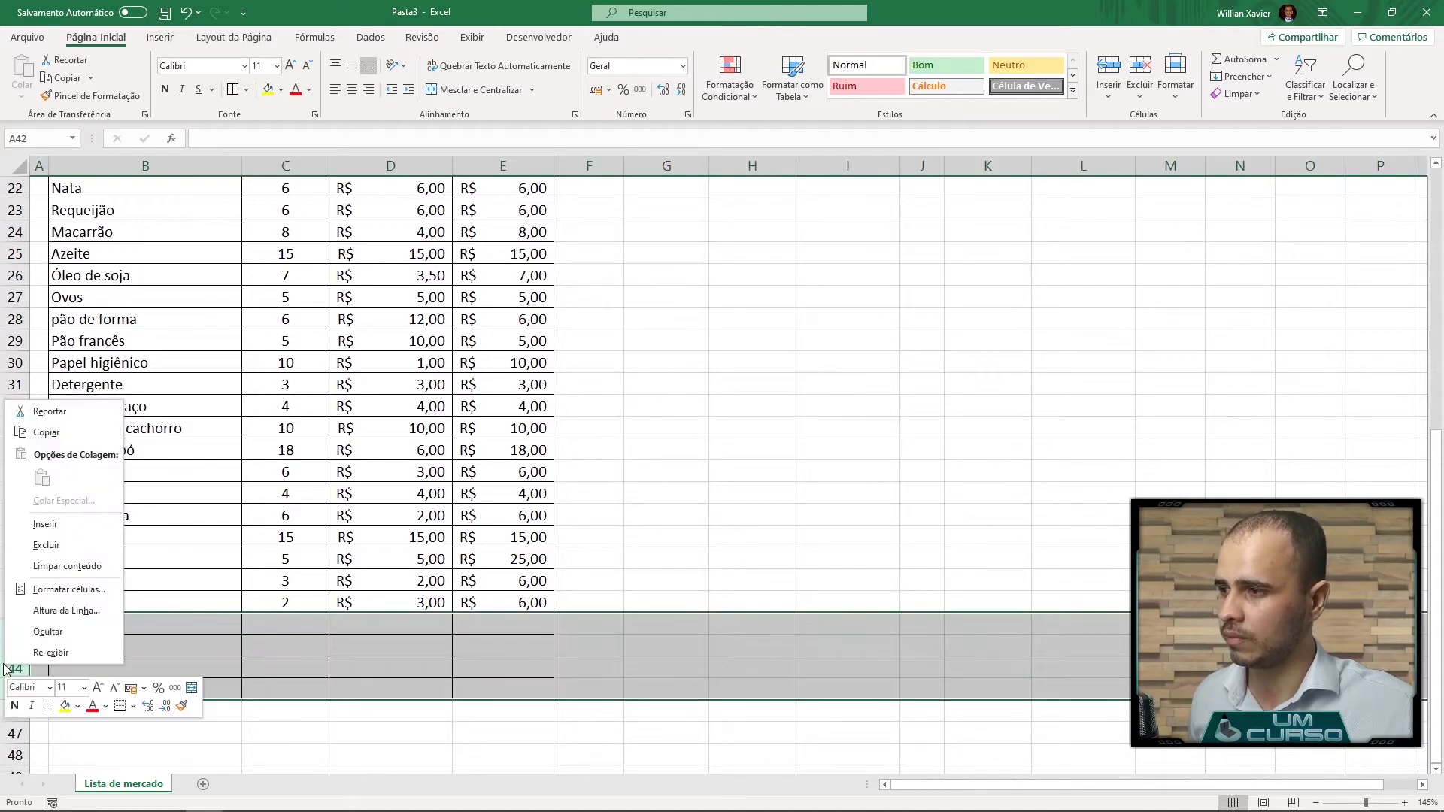
click(73, 549)
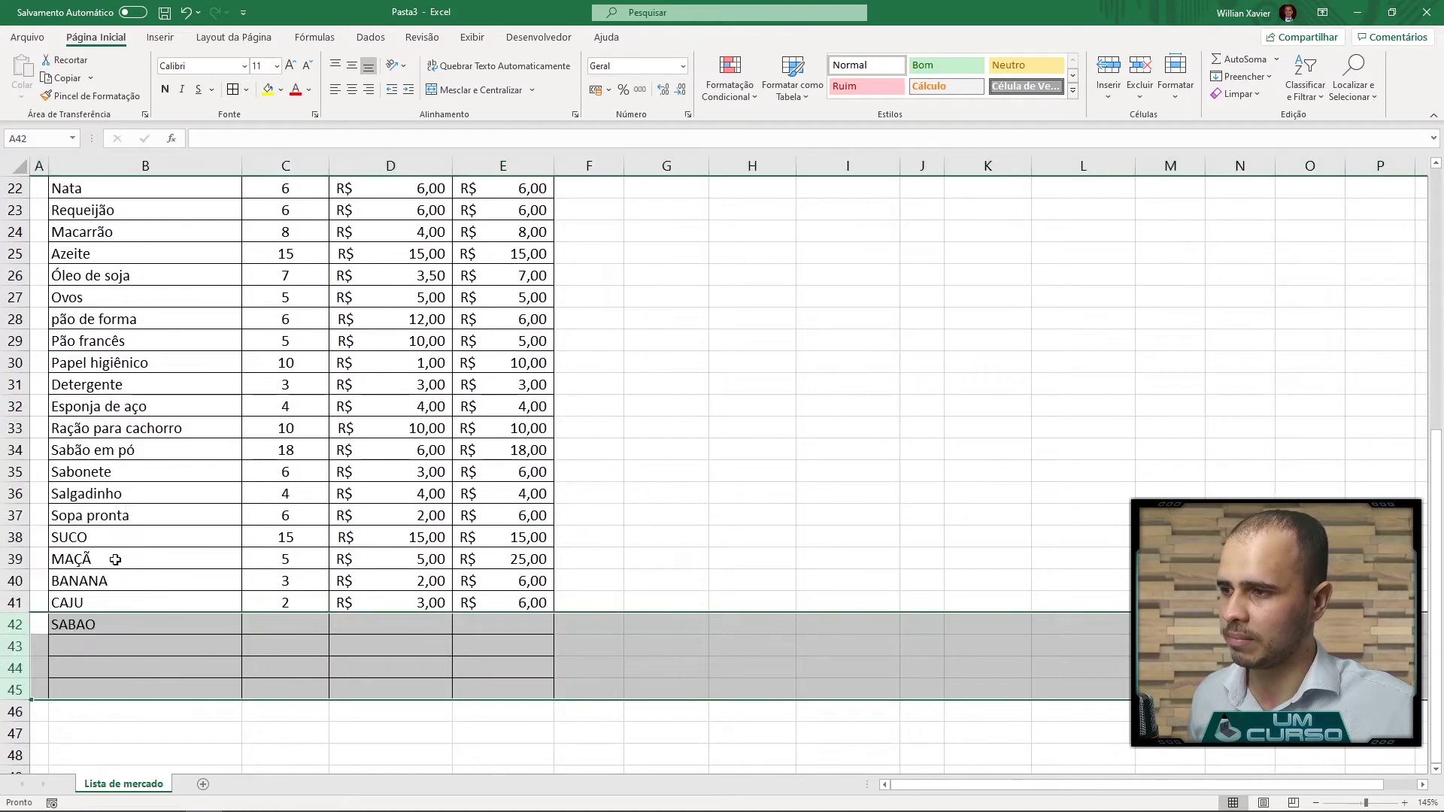
Jump back and forth between the Produto header and the column's last product, ending on CAJU in cell B41
click(179, 577)
key(Up)
key(ctrl+Up)
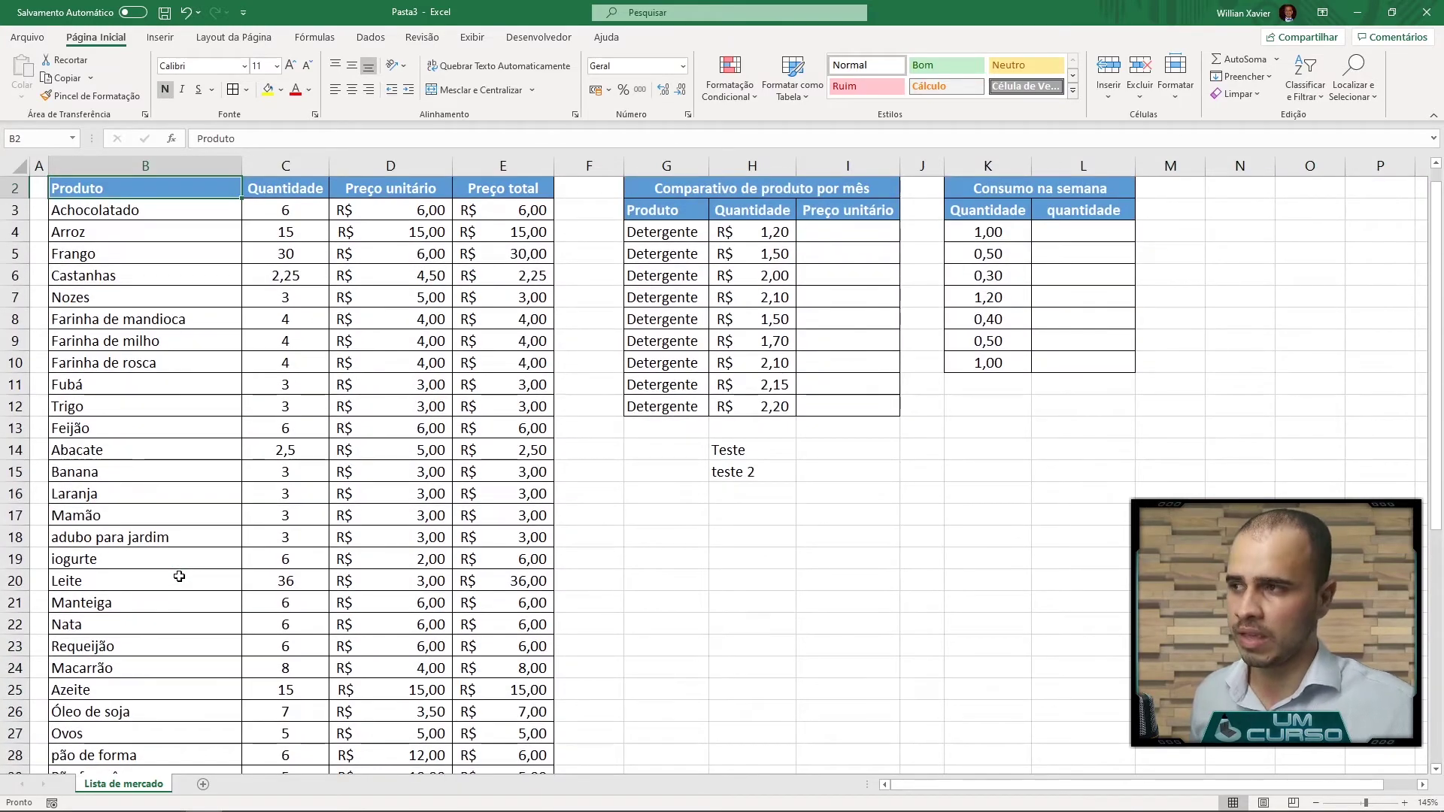
key(ctrl+Down)
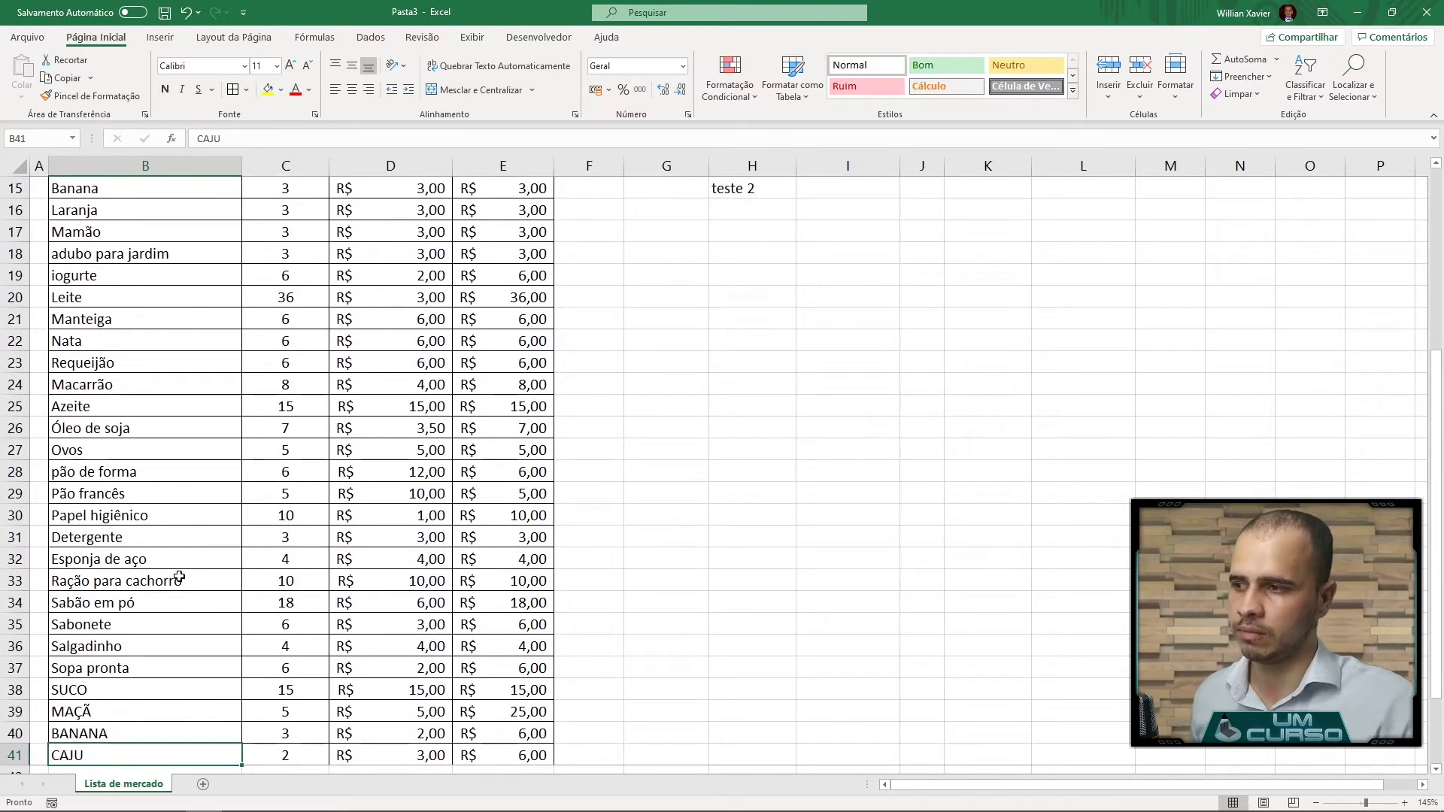
key(ctrl+Up)
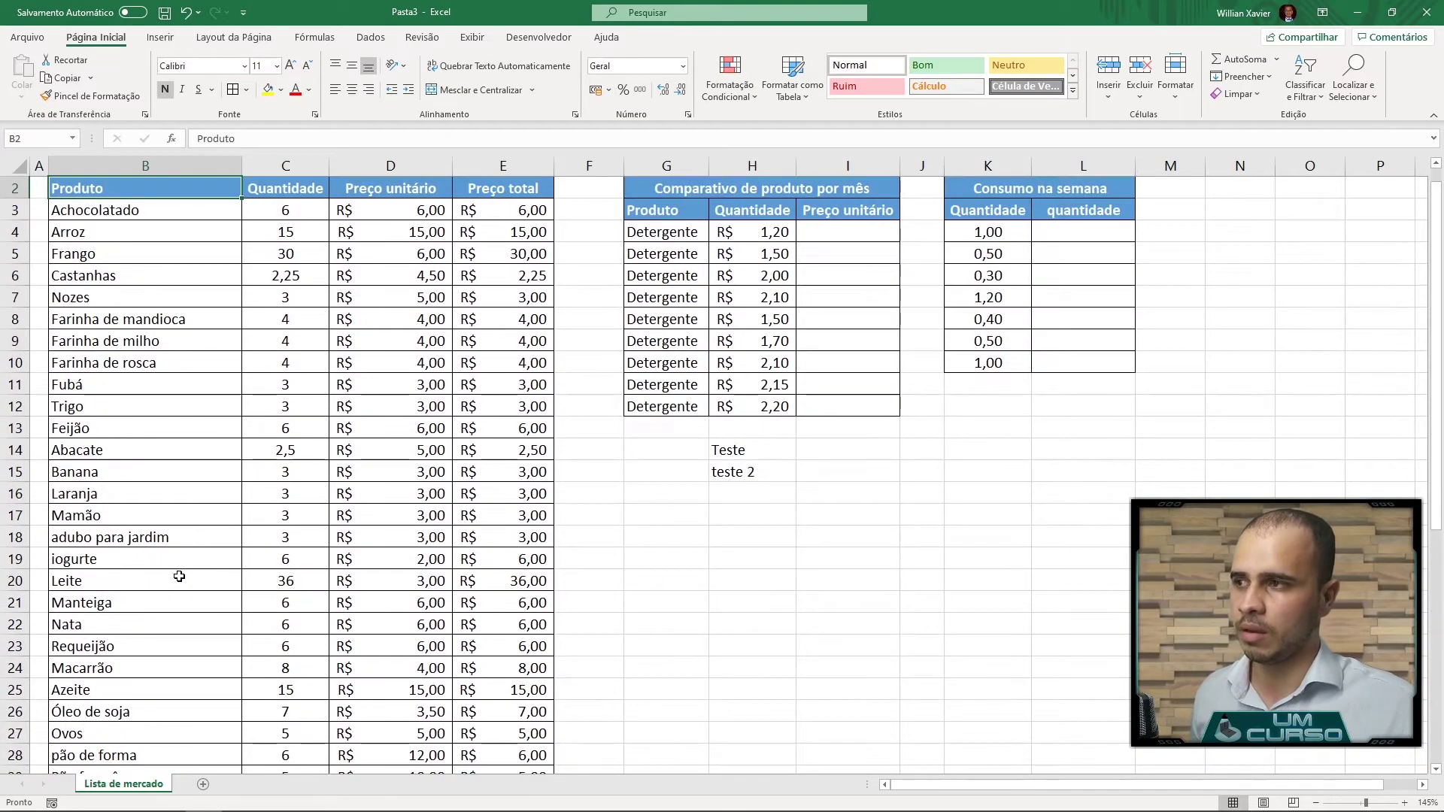
key(ctrl+Down)
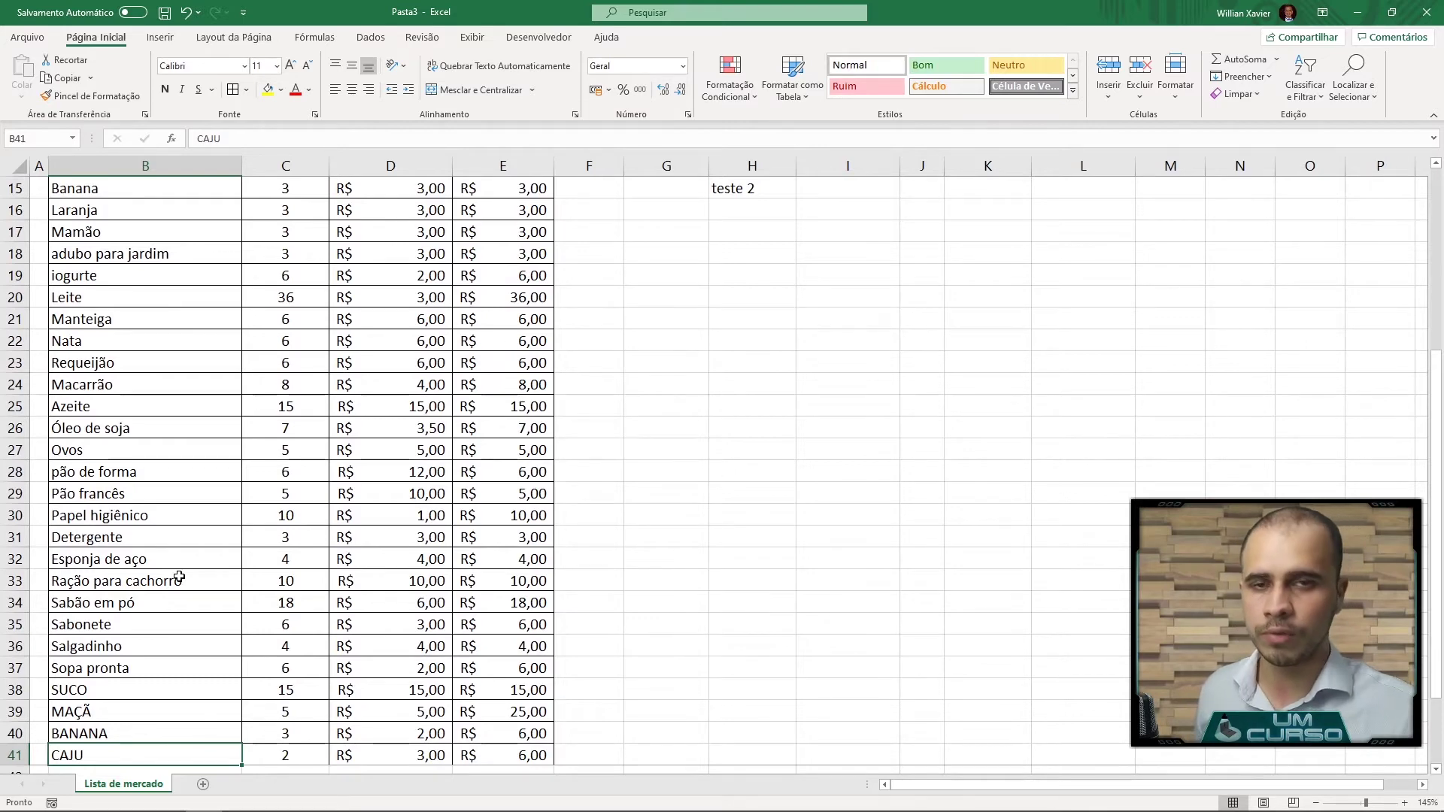
Copy the Macarrão to Ovos rows (B24:E27) and paste them side by side starting at F24, J24 and N24
key(ctrl+Up)
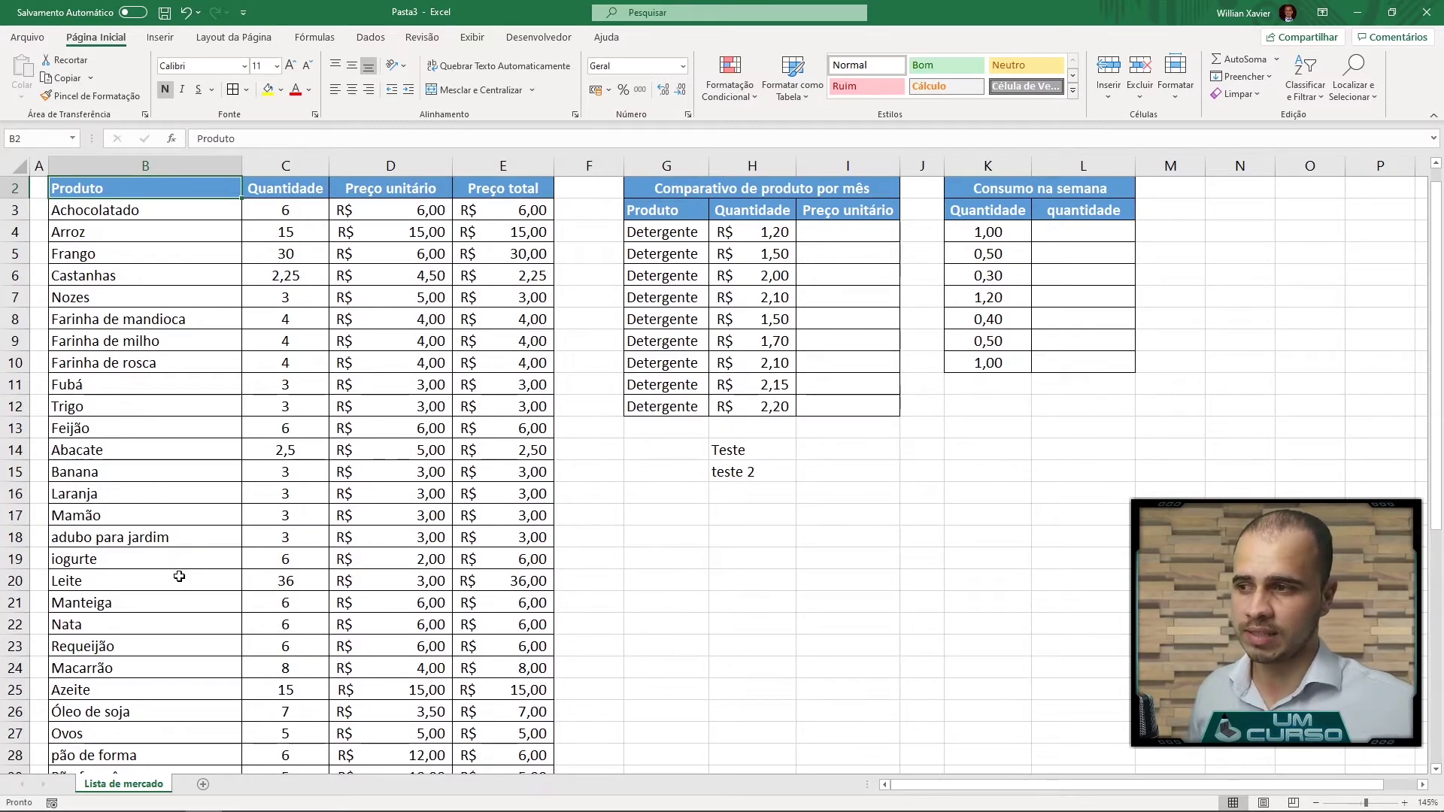
drag(136, 669, 519, 734)
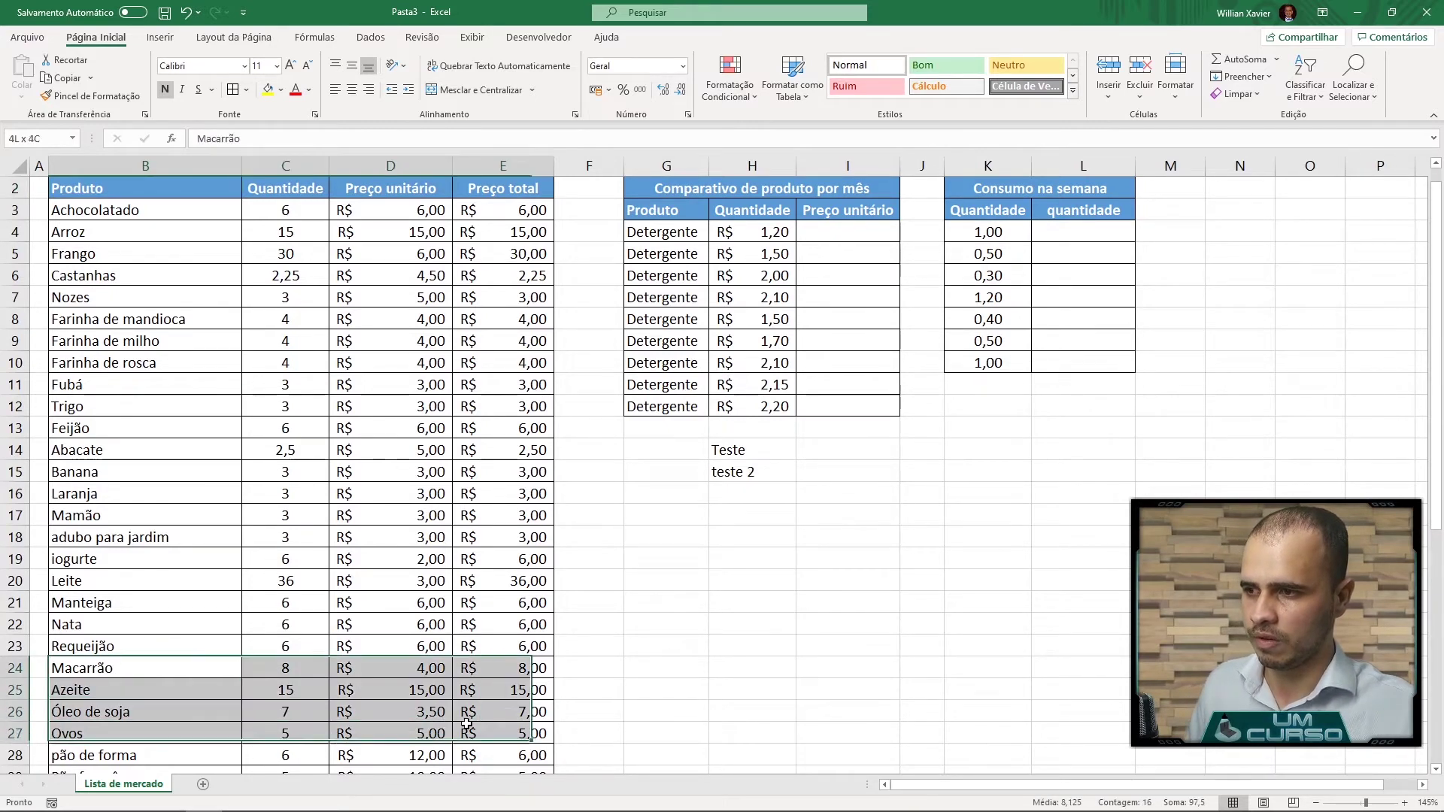
key(ctrl+c)
click(591, 668)
key(ctrl+v)
key(ctrl)
key(Escape)
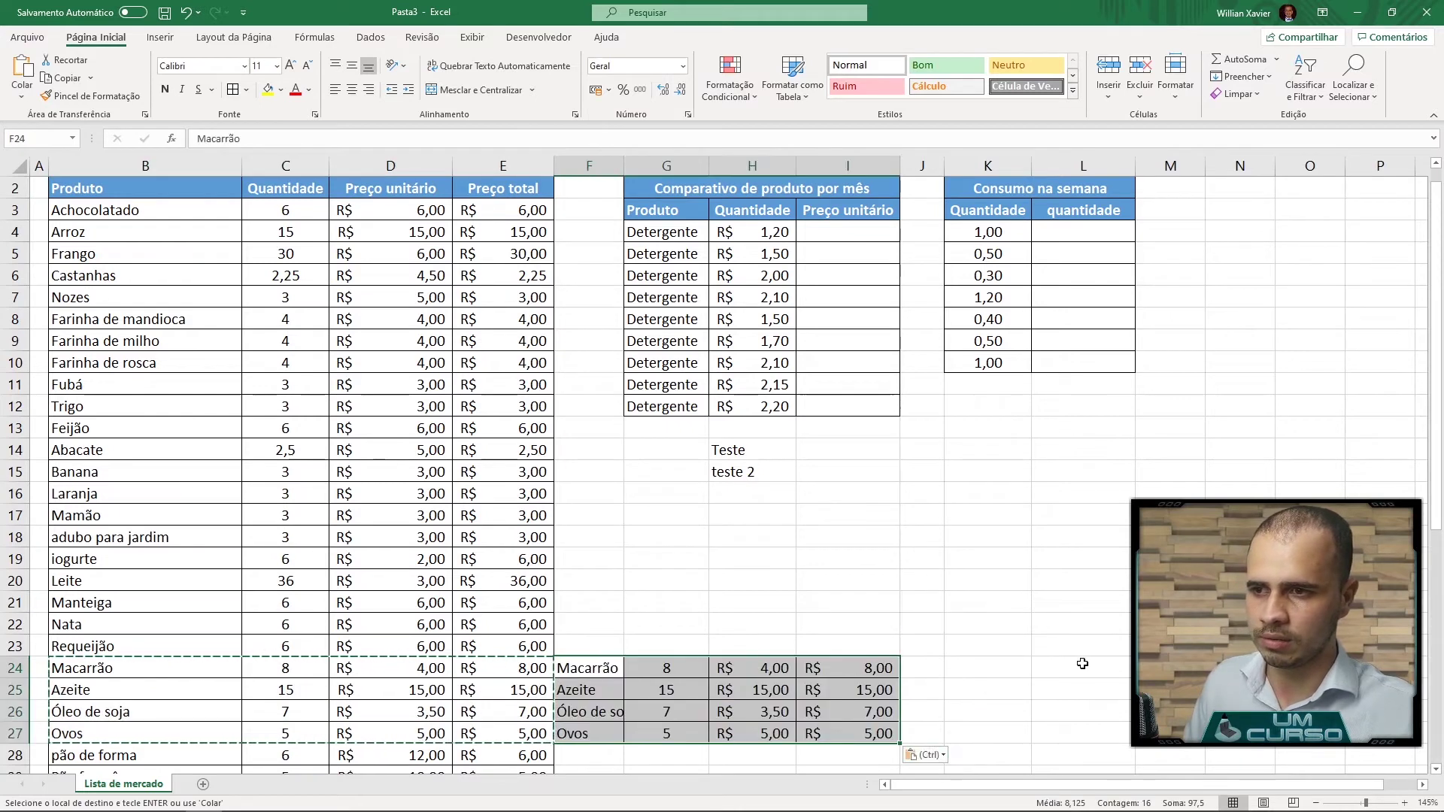
click(931, 664)
key(ctrl+v)
click(1240, 668)
key(ctrl+v)
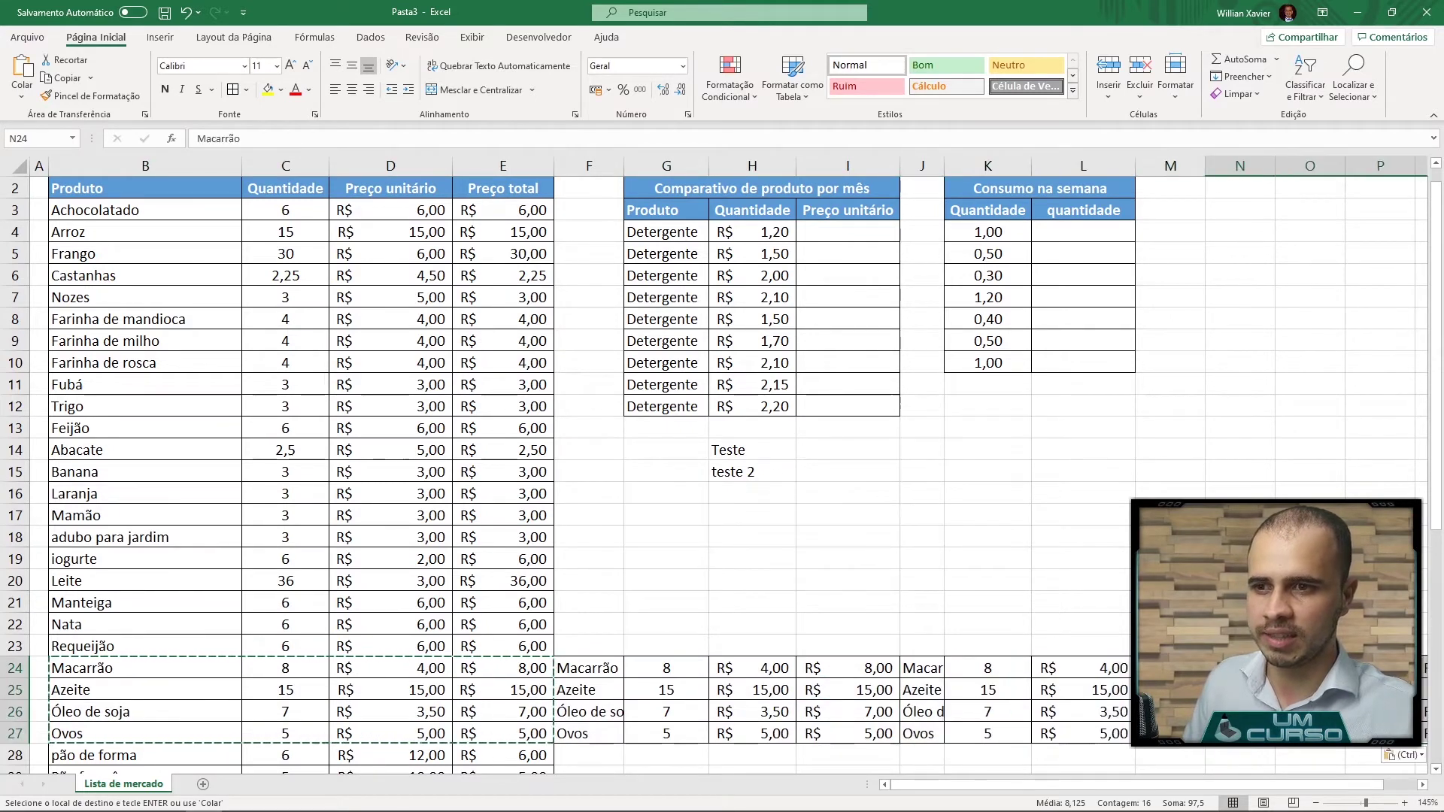
Jump from Macarrão in B24 to the row's last filled cell, Q24, and back to B24
click(116, 665)
key(Escape)
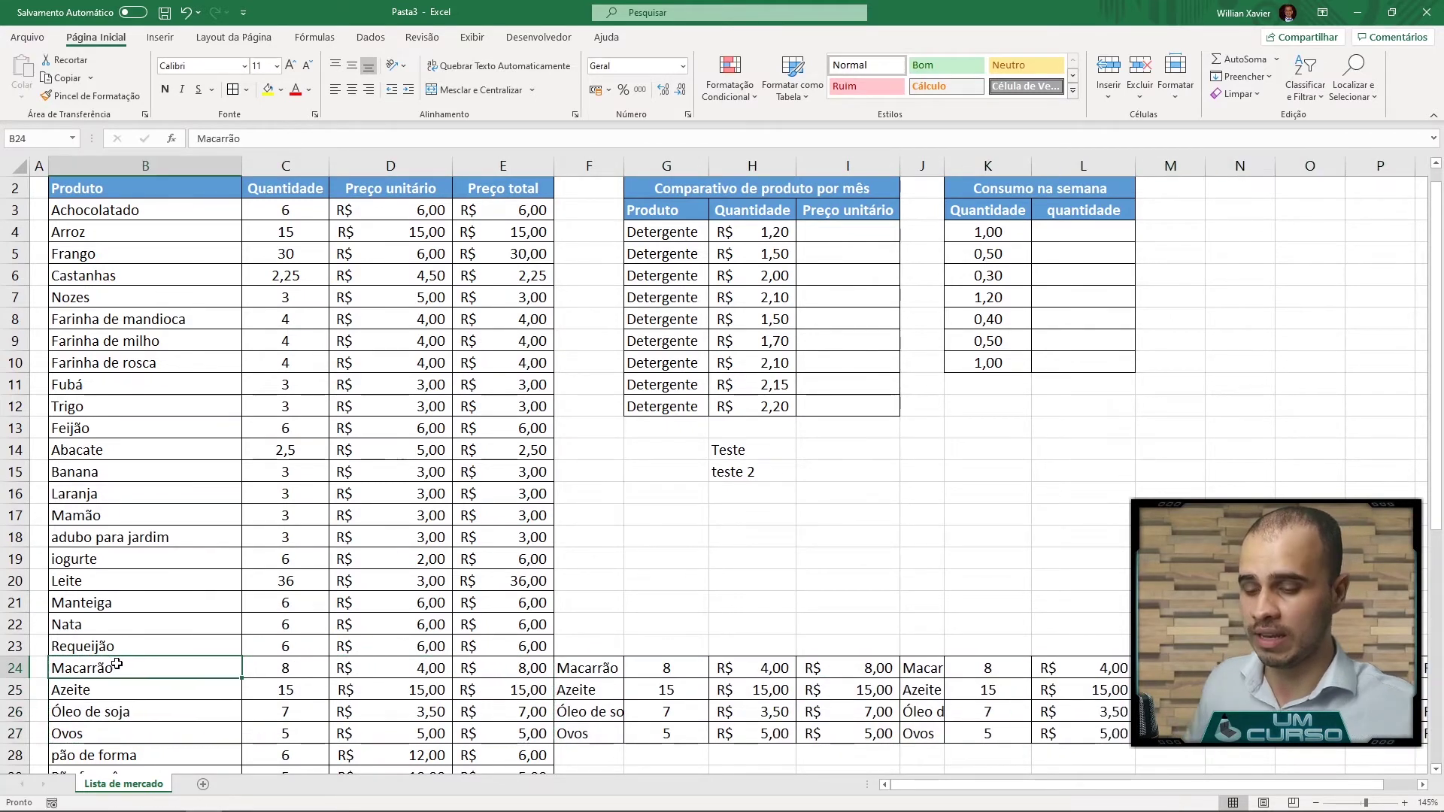
scroll(117, 664, down, 5)
key(ctrl)
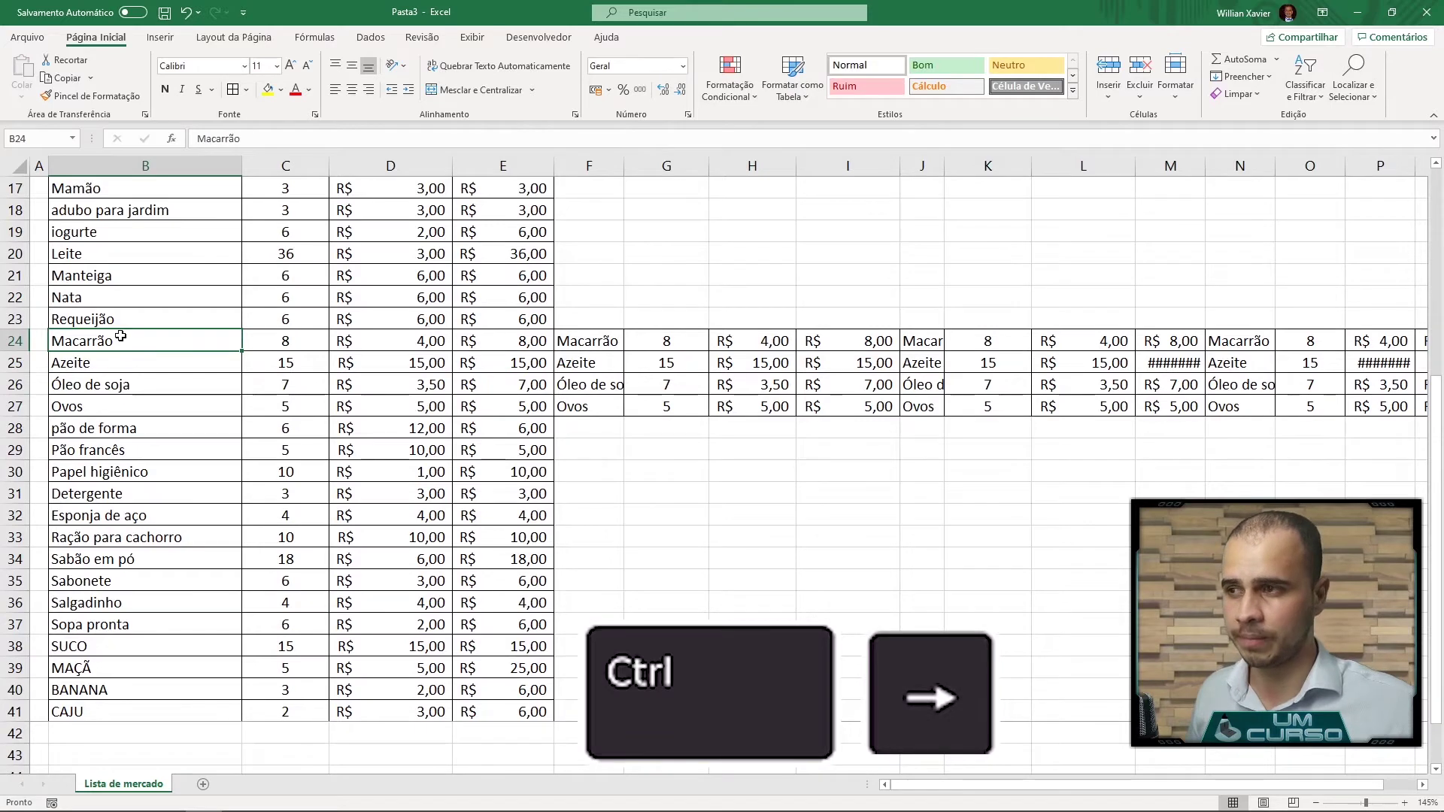
key(ctrl+Right)
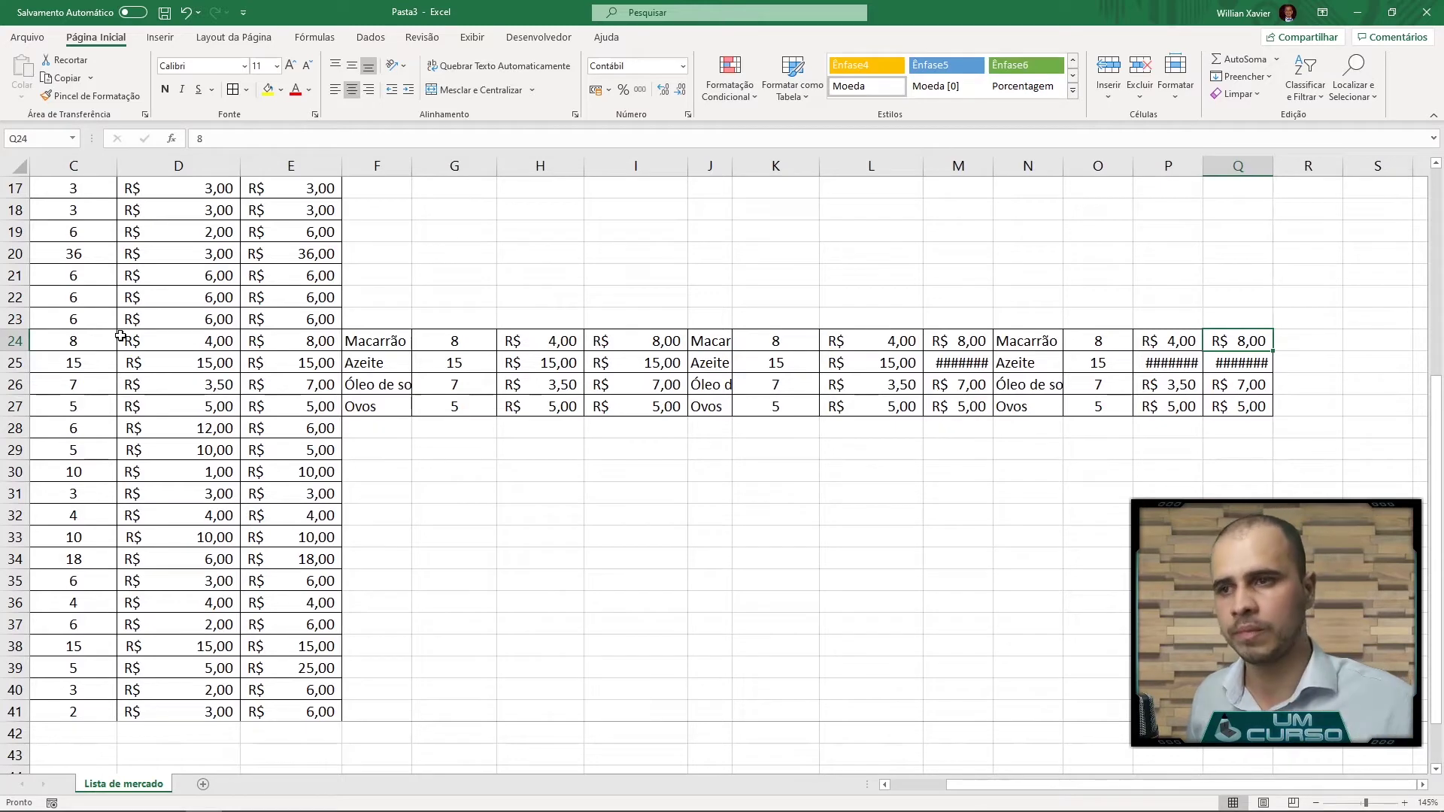
key(ctrl+Left)
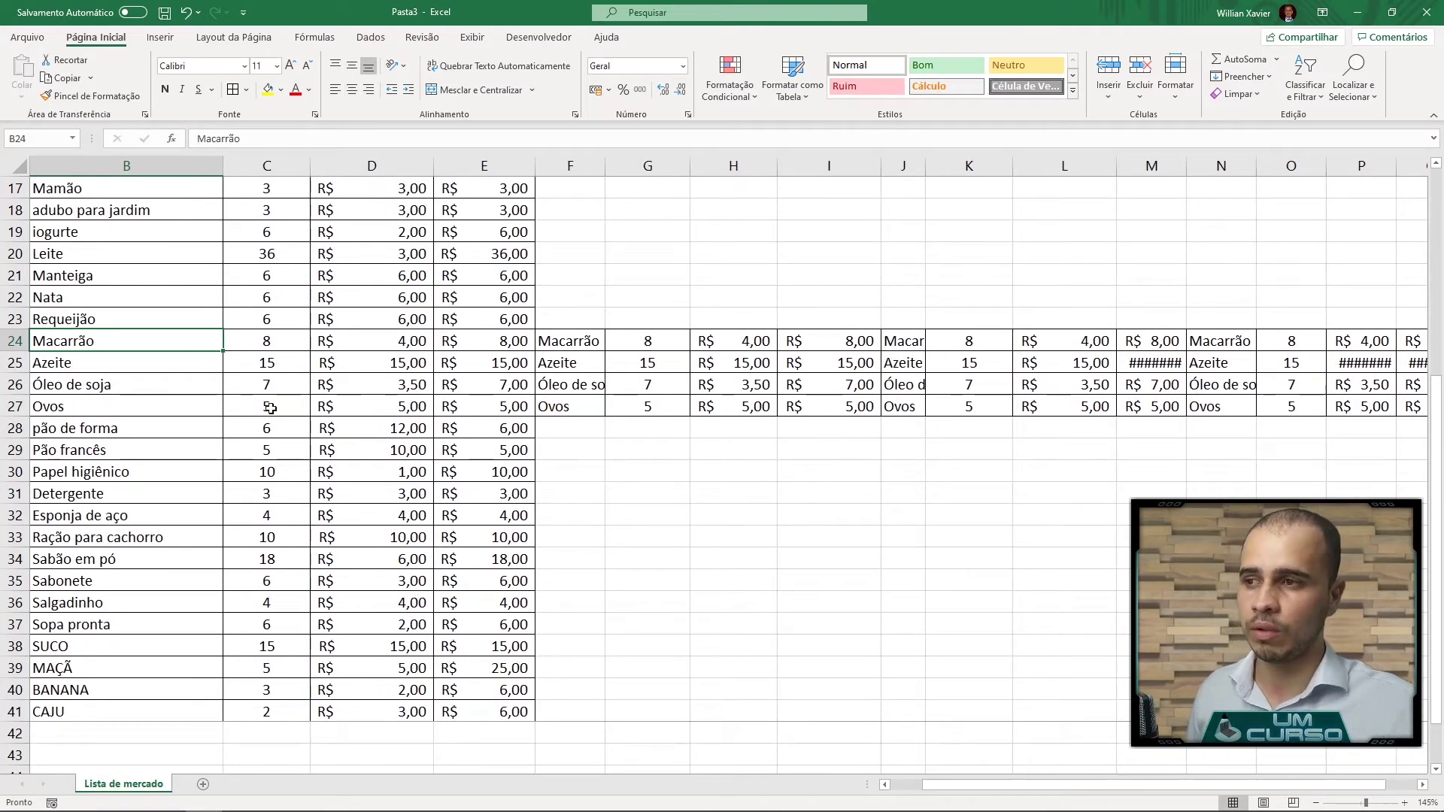
Delete the cells F24 to Q28 containing the pasted copies, shifting cells left
drag(548, 335, 1264, 429)
right_click(1253, 346)
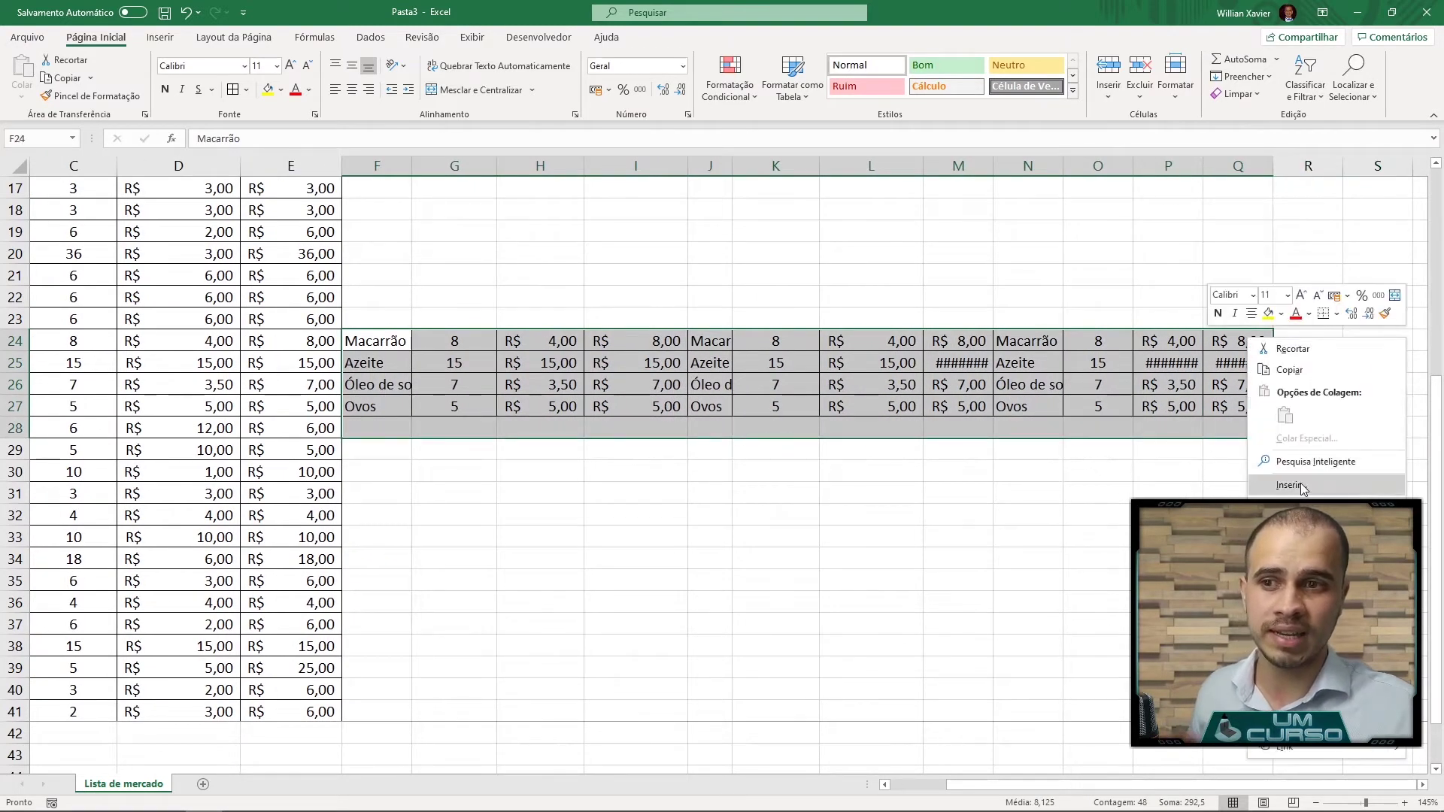
click(1291, 508)
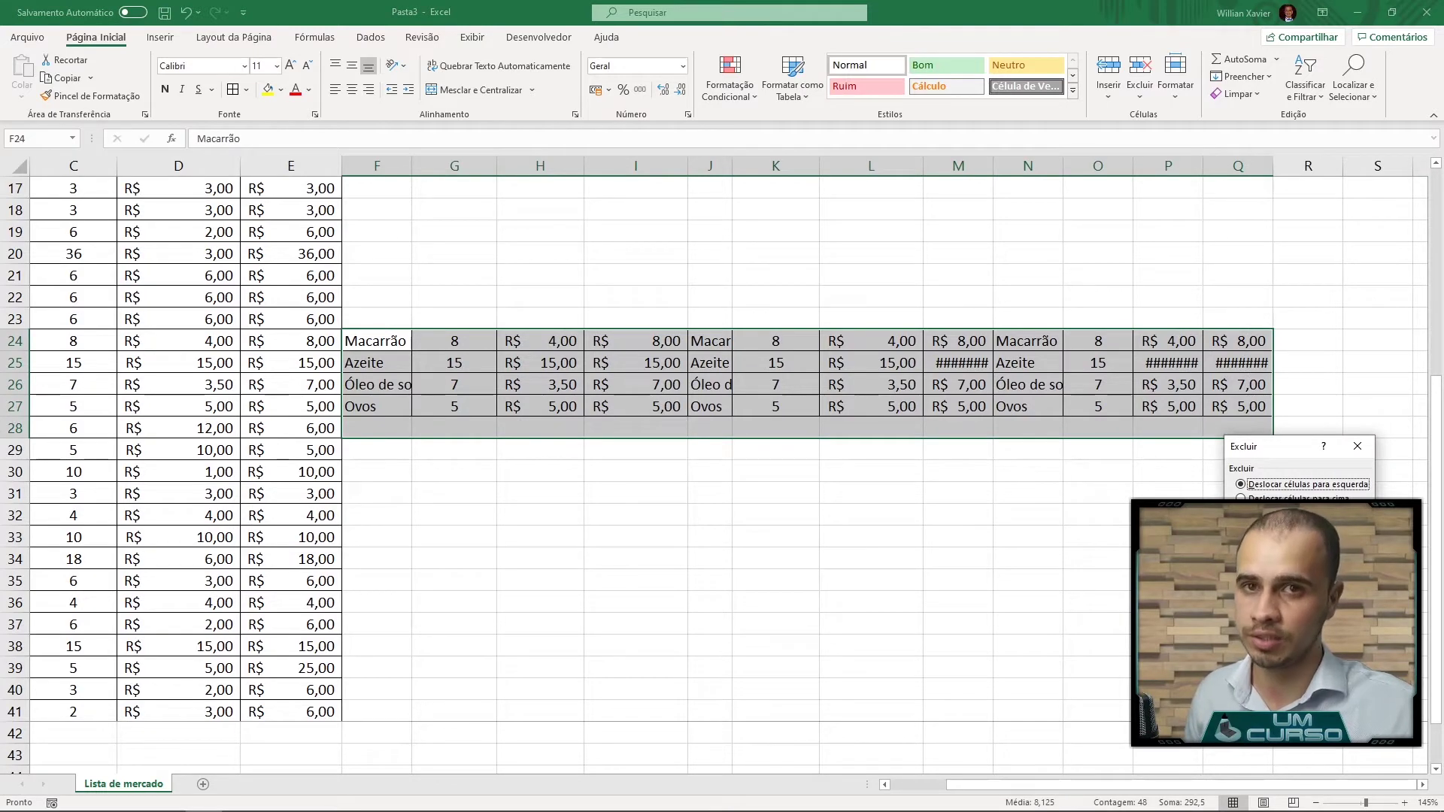
key(Return)
drag(1080, 785, 841, 731)
scroll(621, 638, up, 5)
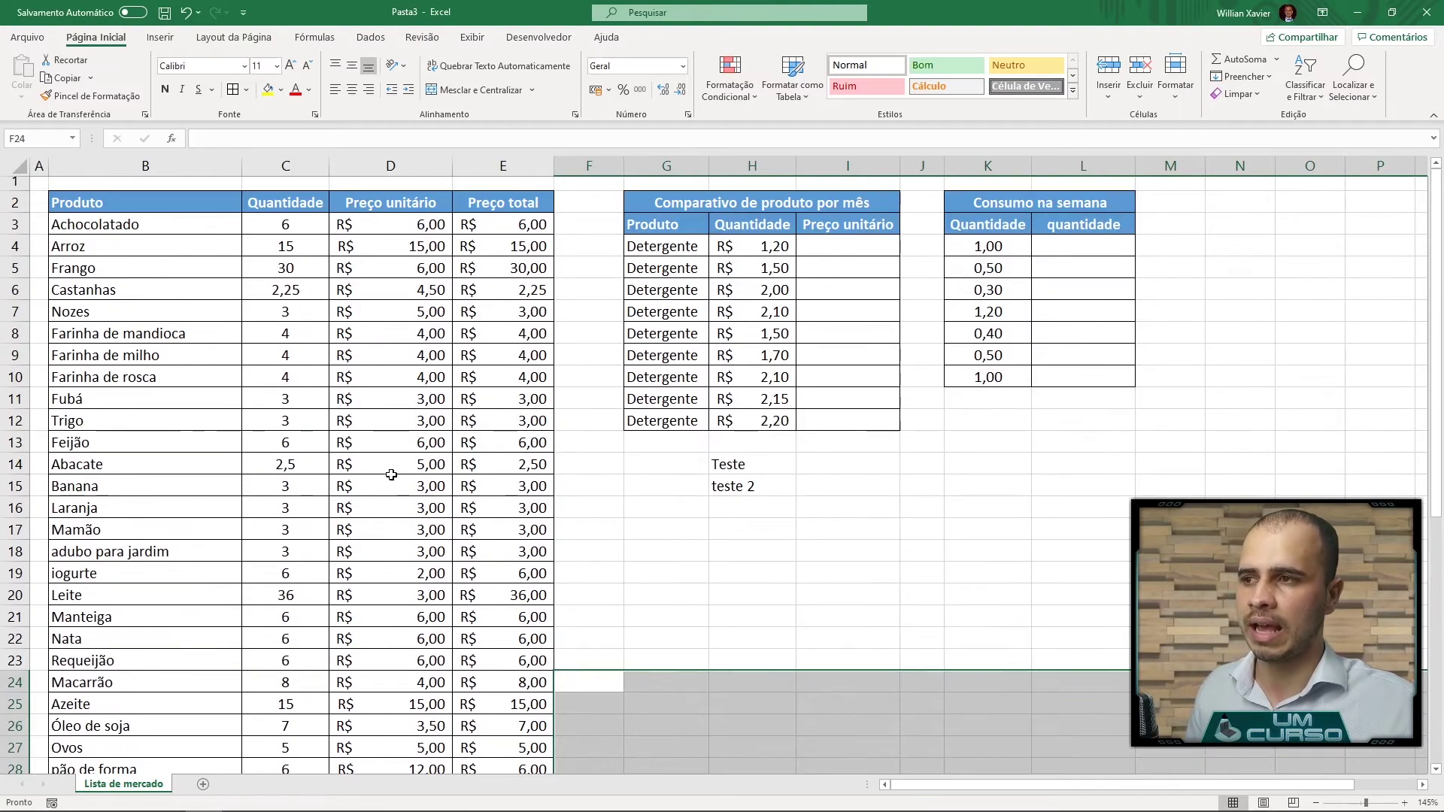
Extend the selection from the Produto header in B2 down to CAJU in B41, and clear it by selecting B1
click(134, 211)
scroll(134, 213, down, 5)
scroll(134, 213, up, 4)
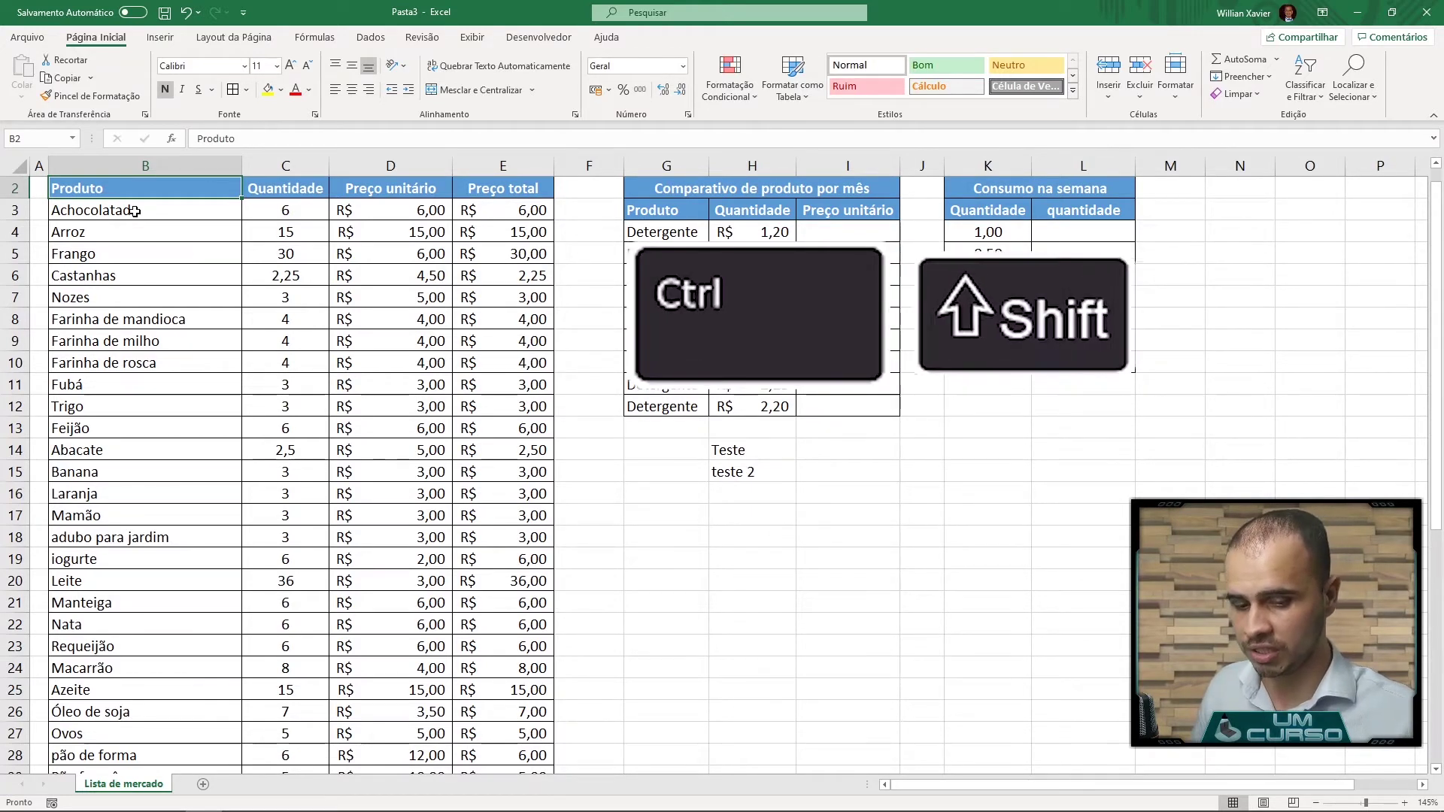
key(ctrl+shift+Down)
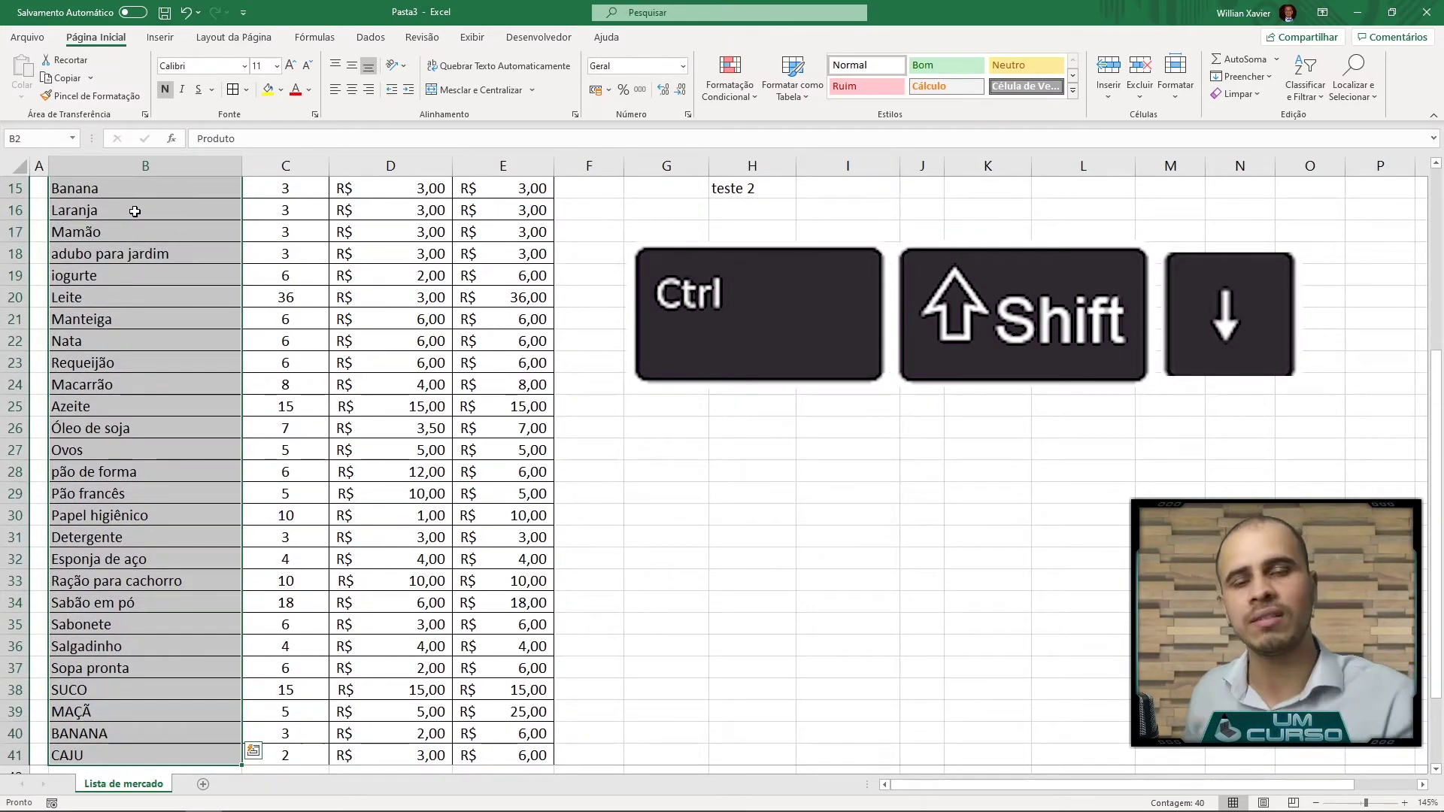
scroll(194, 188, up, 5)
click(194, 187)
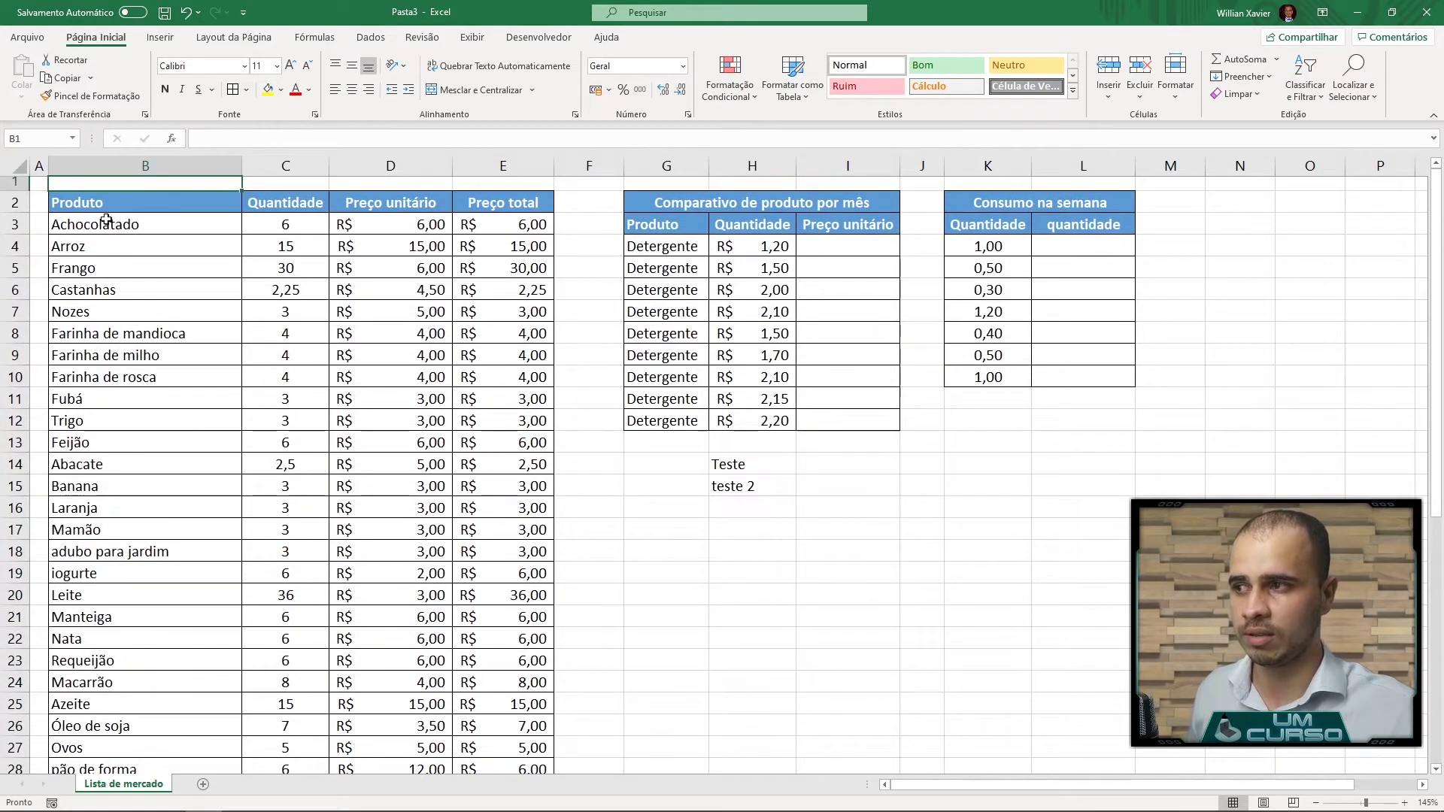
Select the Farinha de milho row from B9 to E9, and after it the whole shopping table from B2 to E41
click(122, 353)
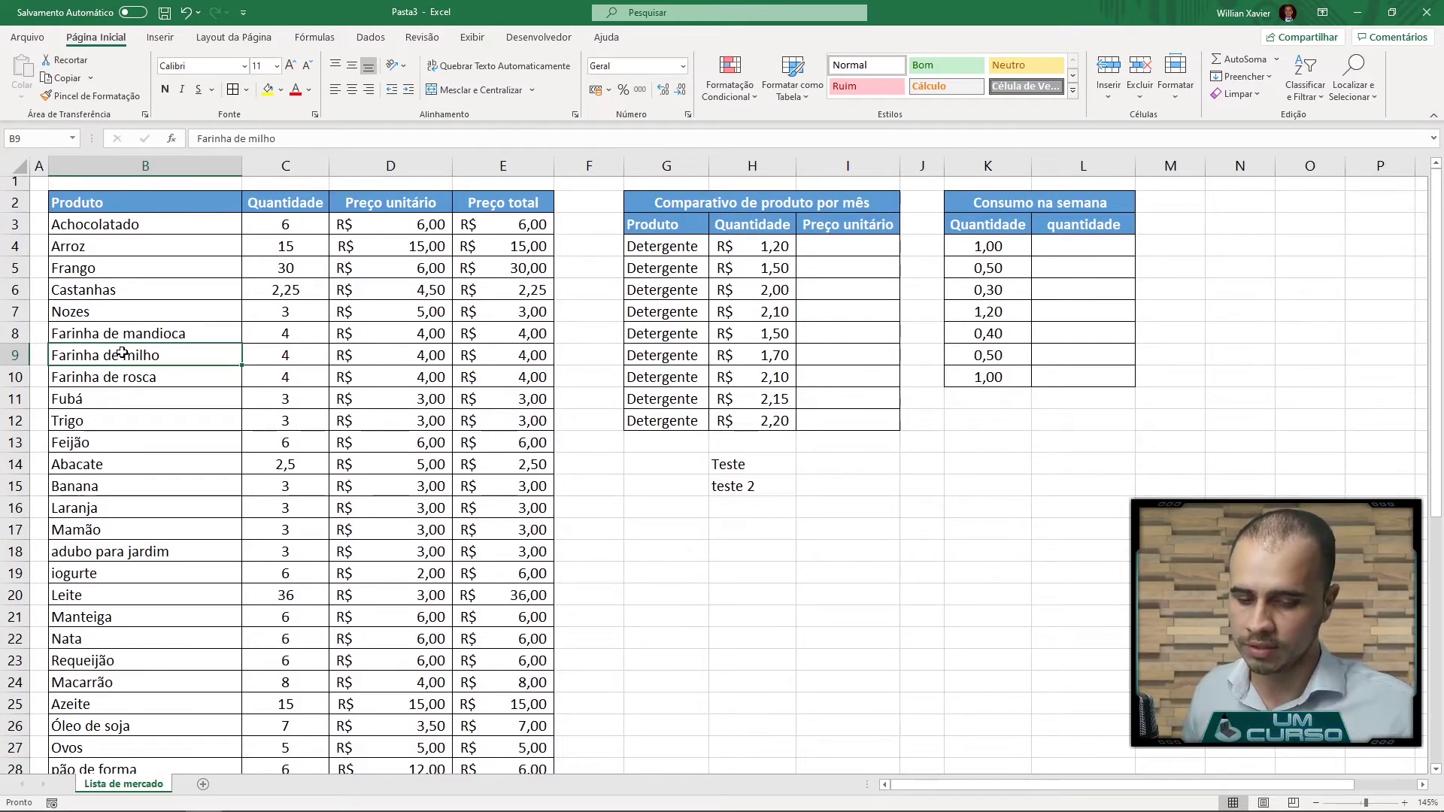
key(ctrl+shift+Right)
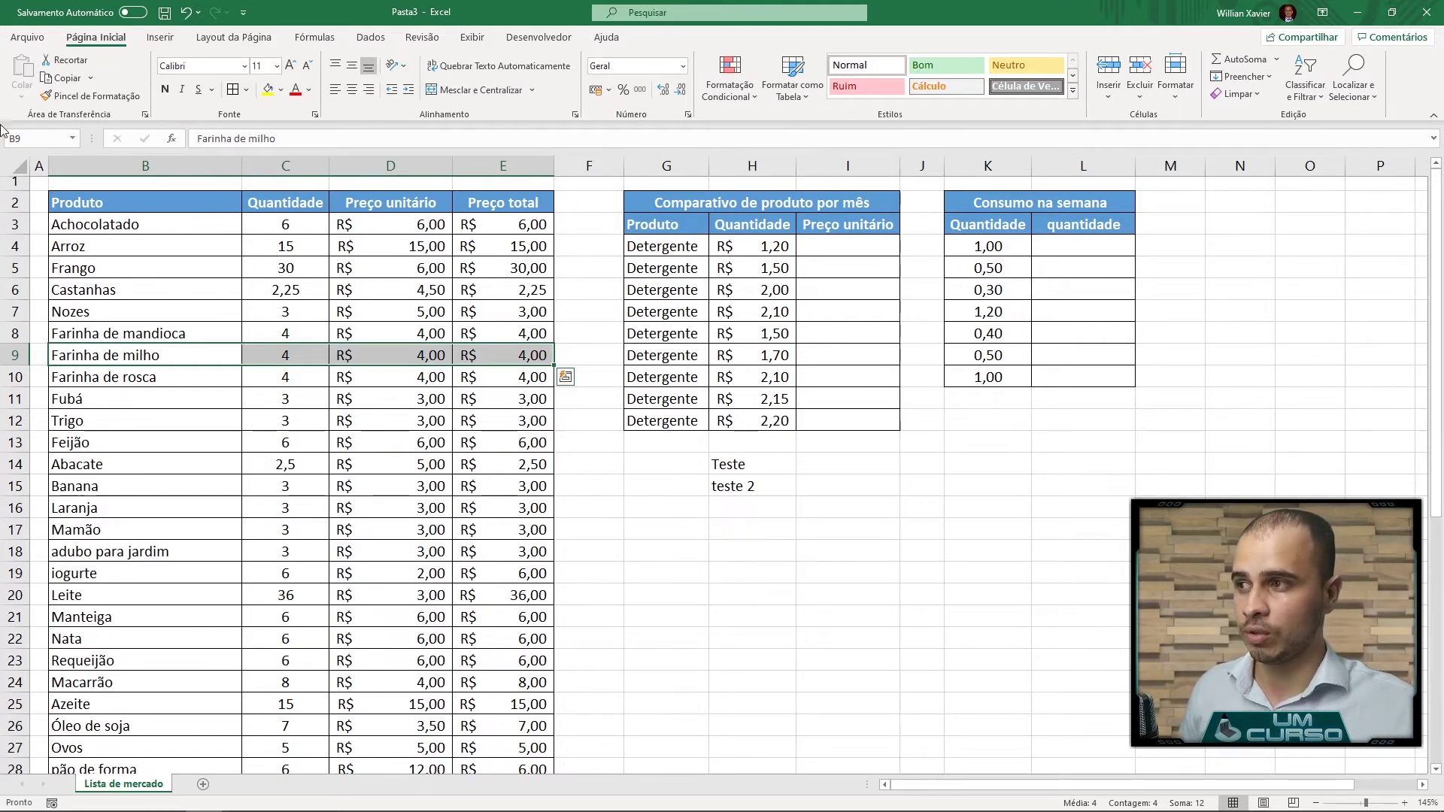
click(103, 211)
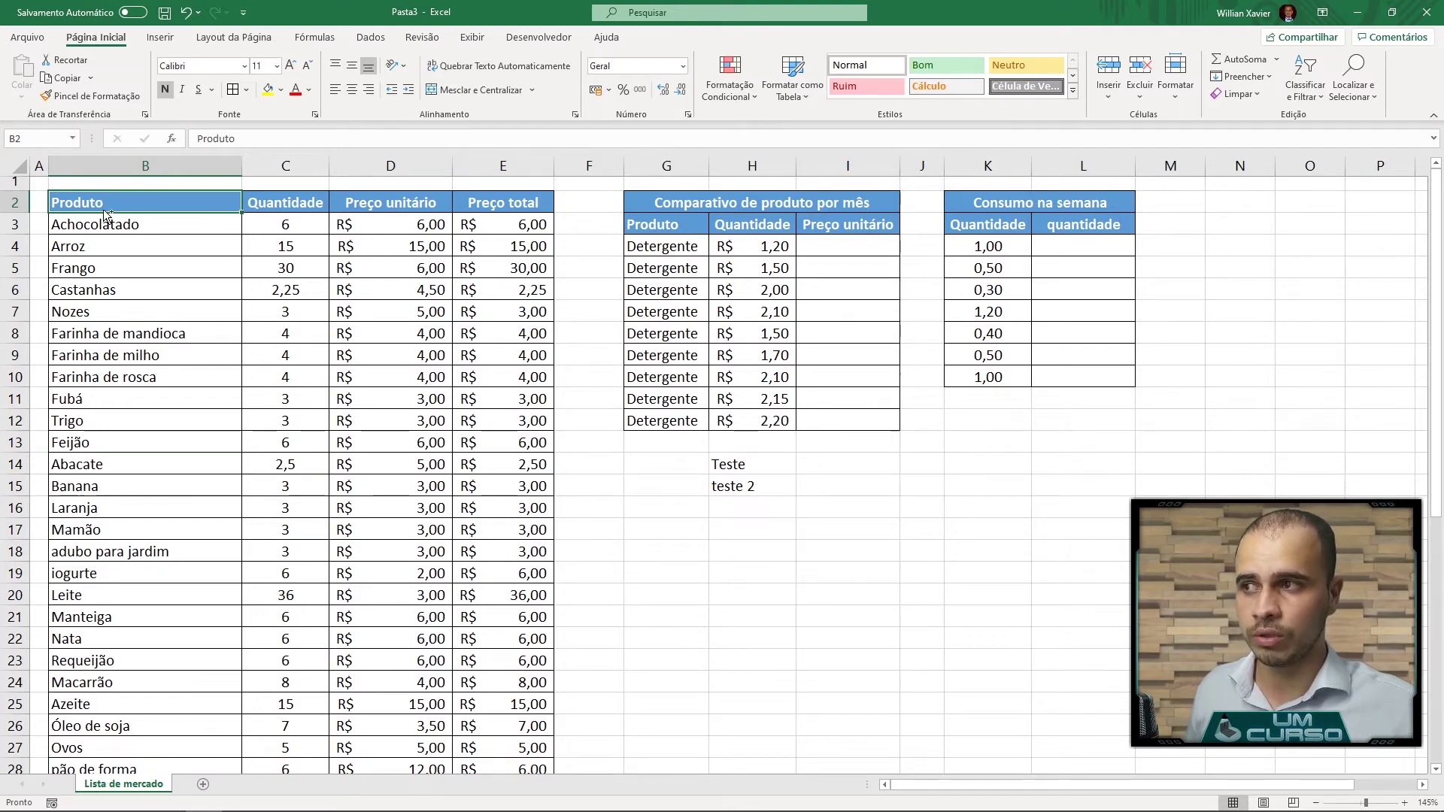
key(ctrl+shift+Right)
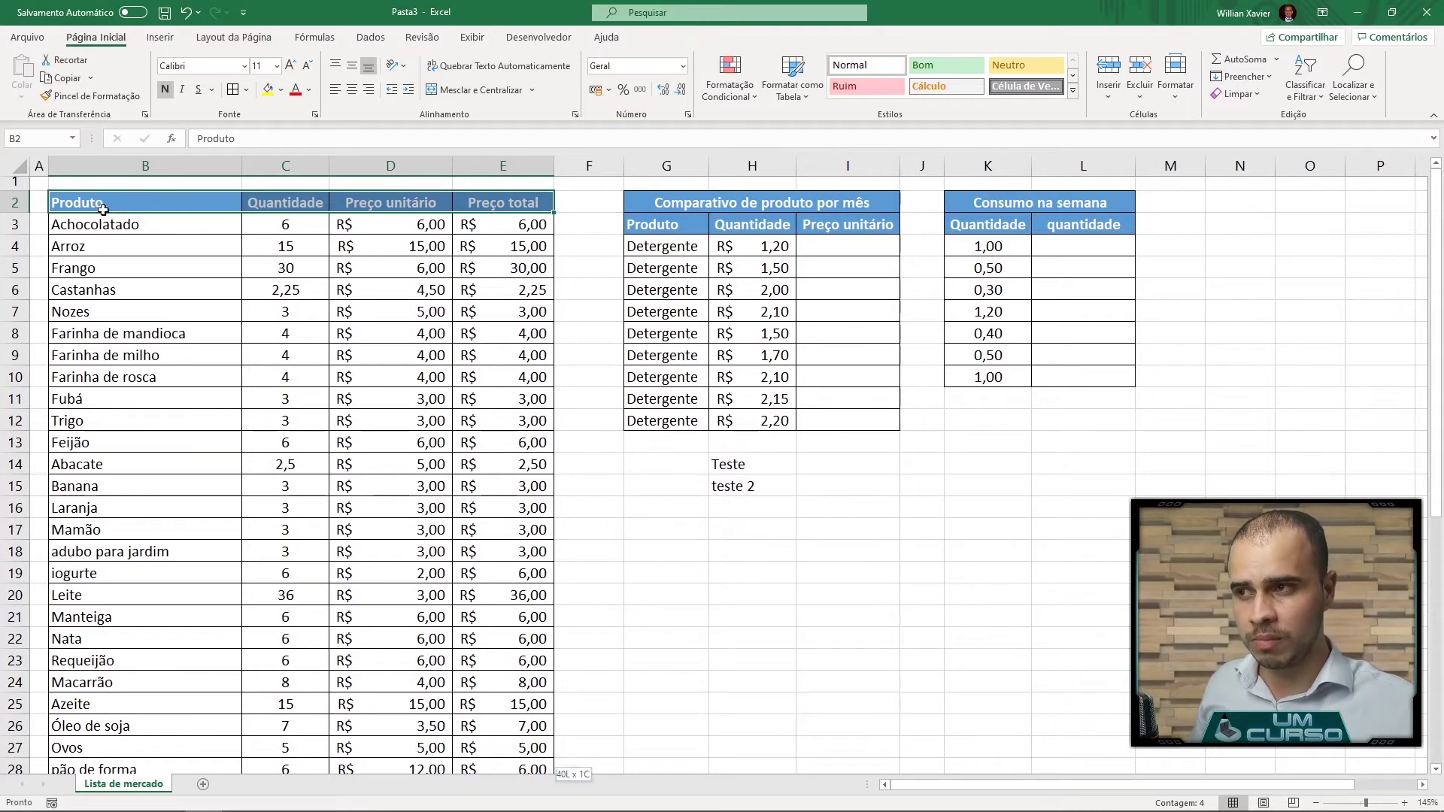
key(ctrl+shift+Down)
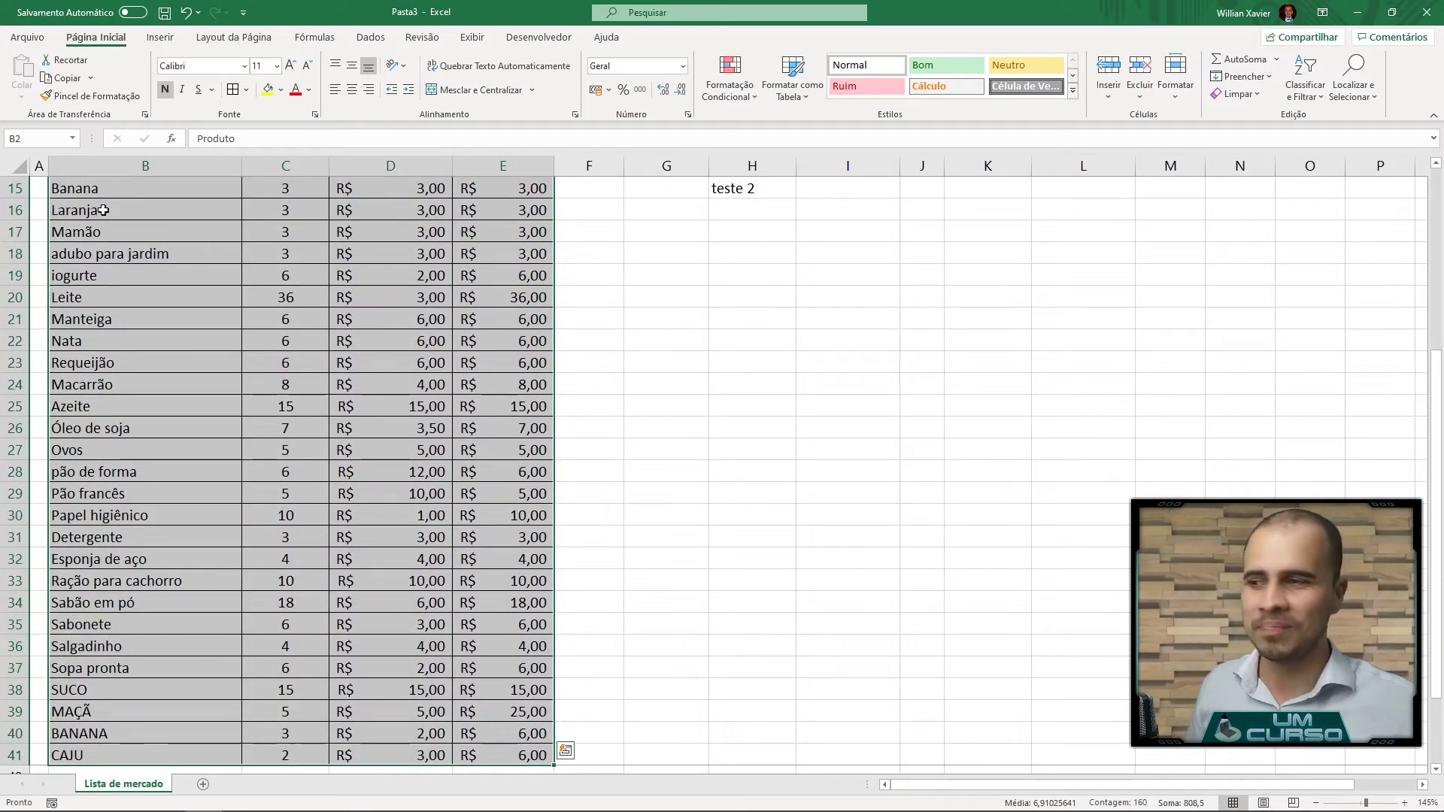
Move to Arroz in B4 and extend the selection to the table's last column and row, covering B4 to E41
key(Up)
key(Down)
key(Down)
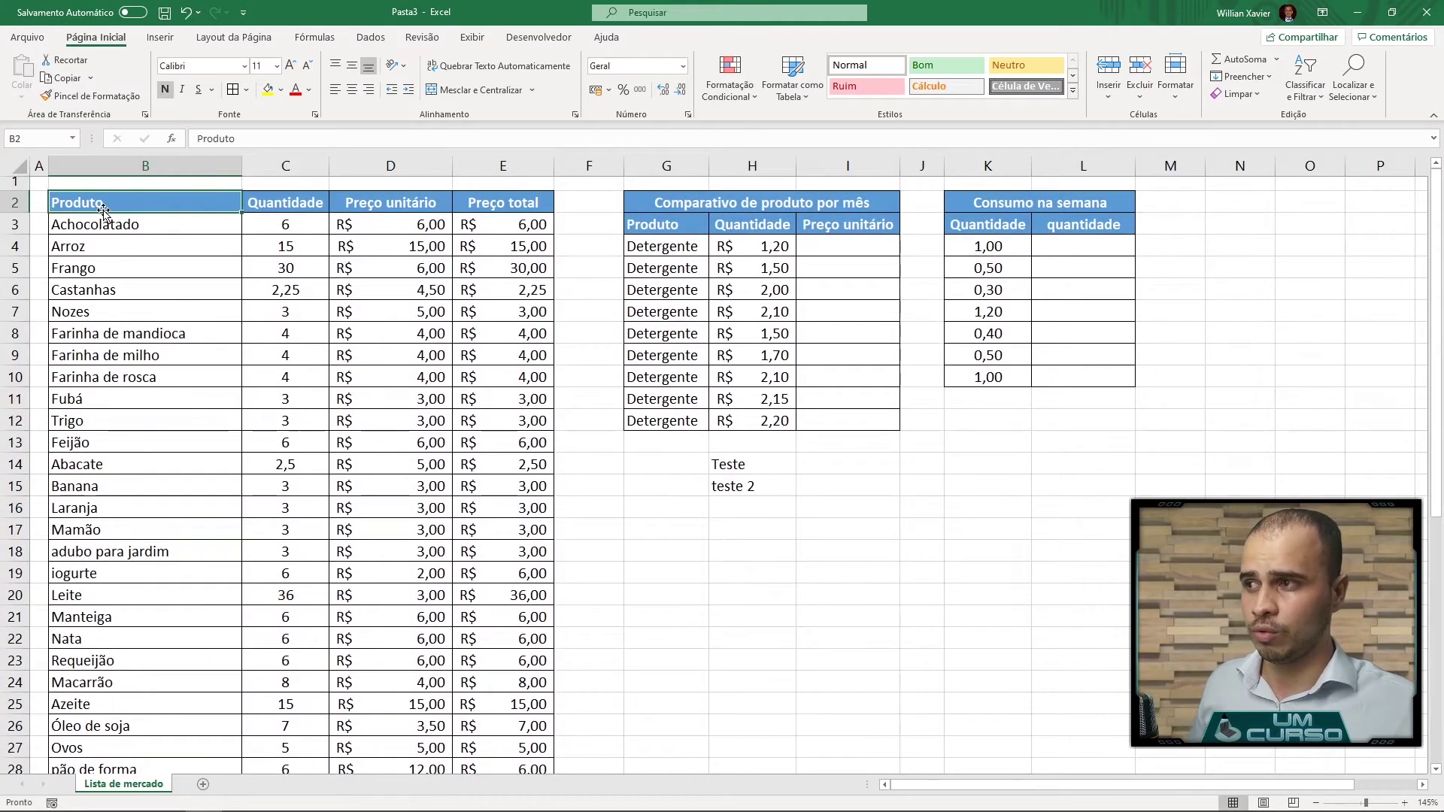
key(Down)
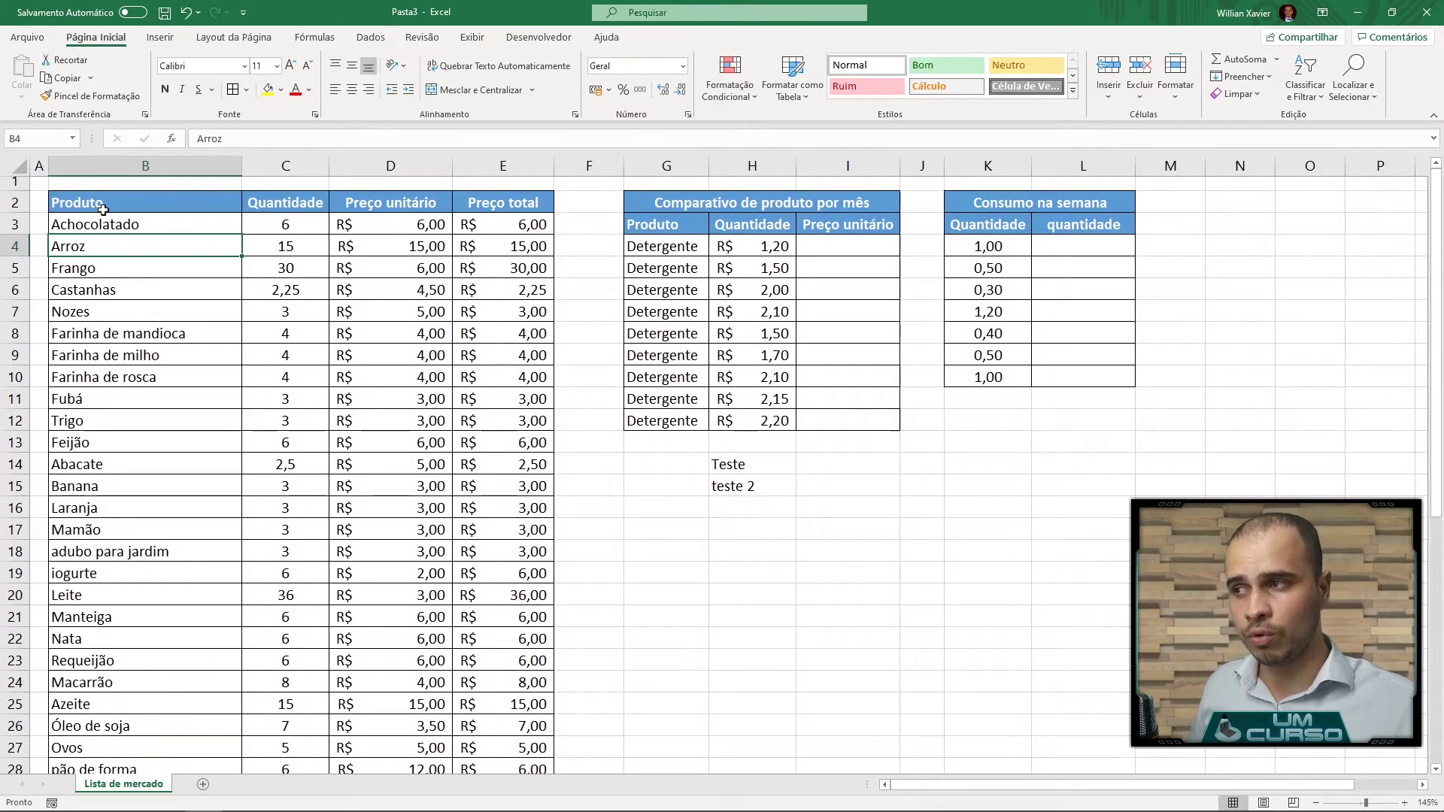
key(ctrl+shift+Right)
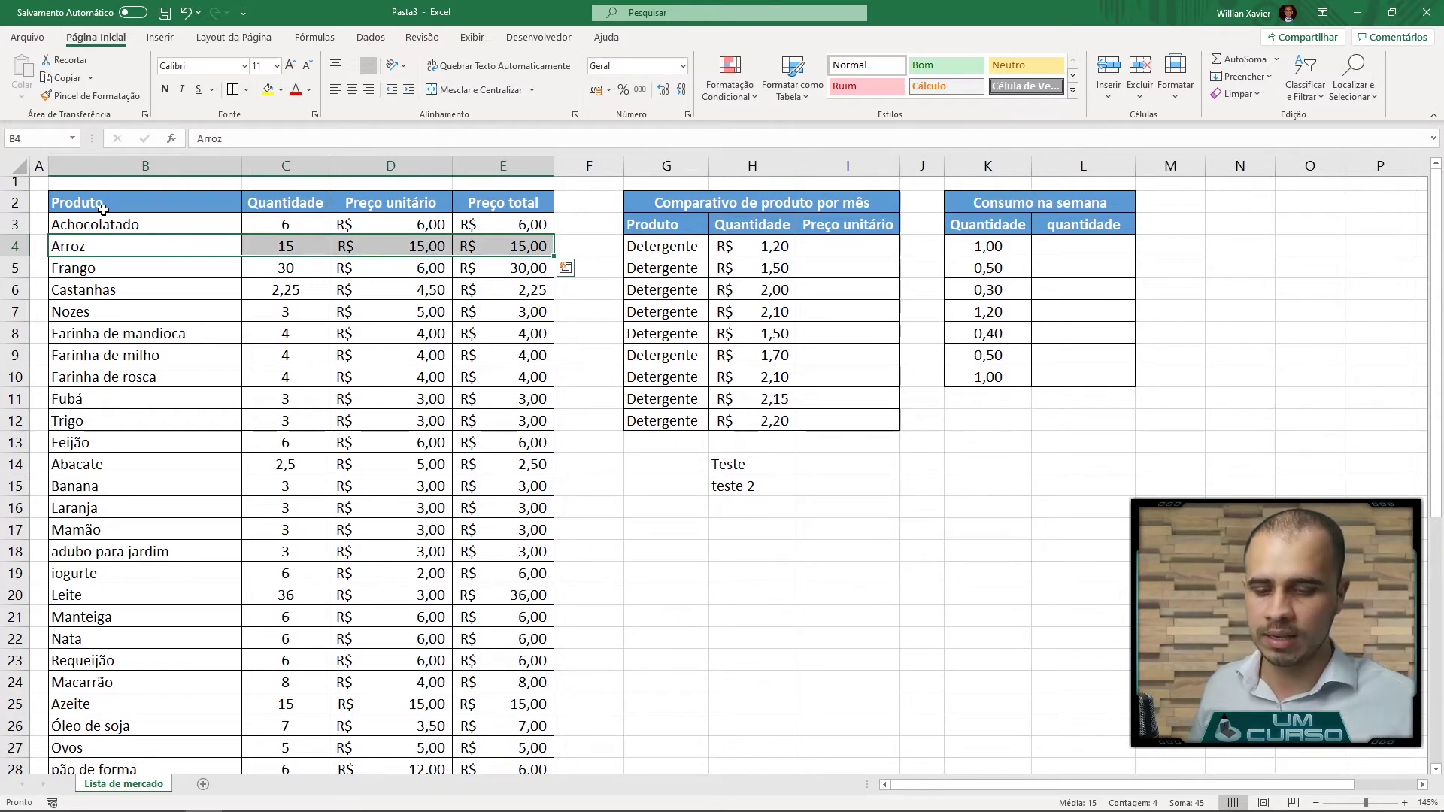
key(ctrl+shift+Down)
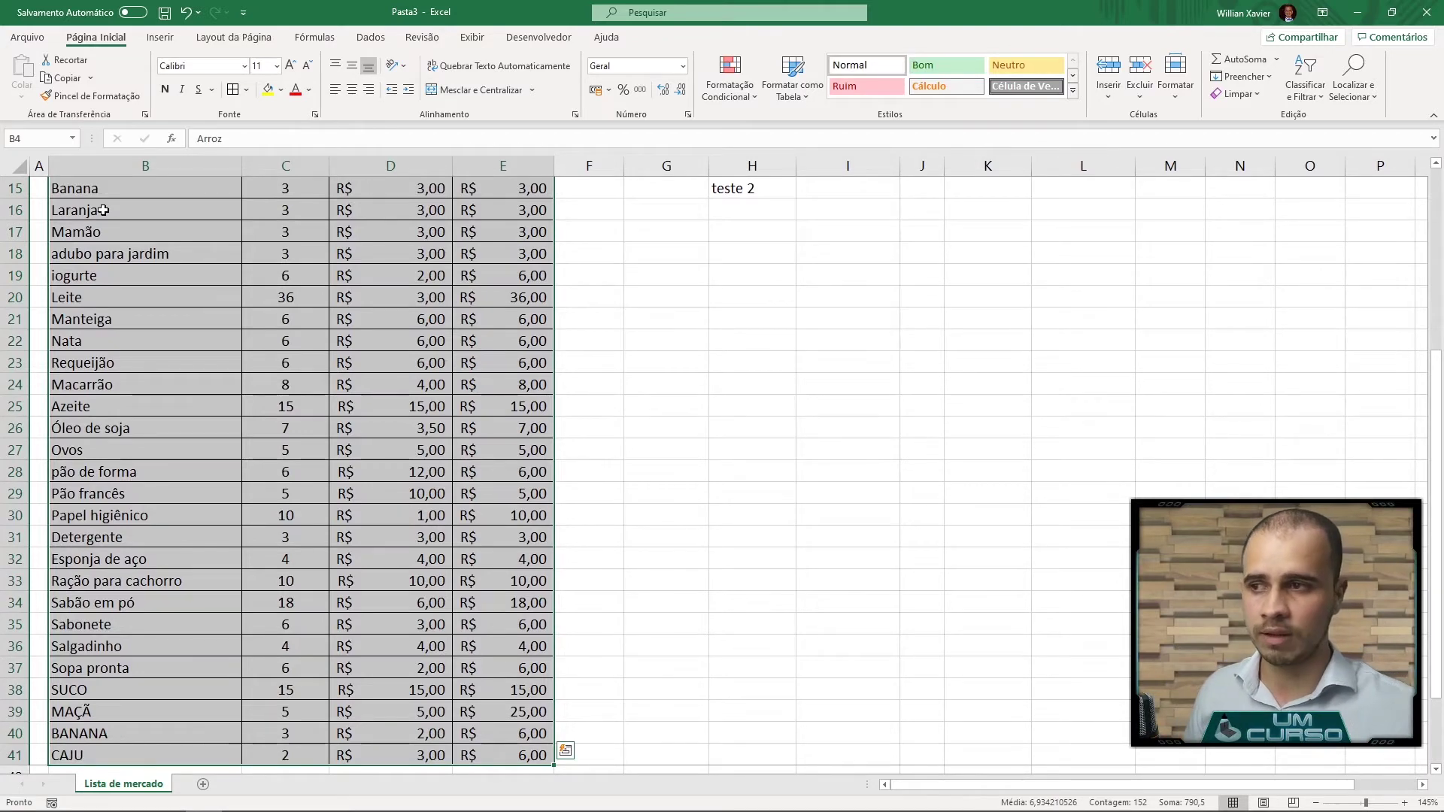
Jump between both ends of the Achocolatado row and select it from B3 to E3, finishing on cell C9
key(Up)
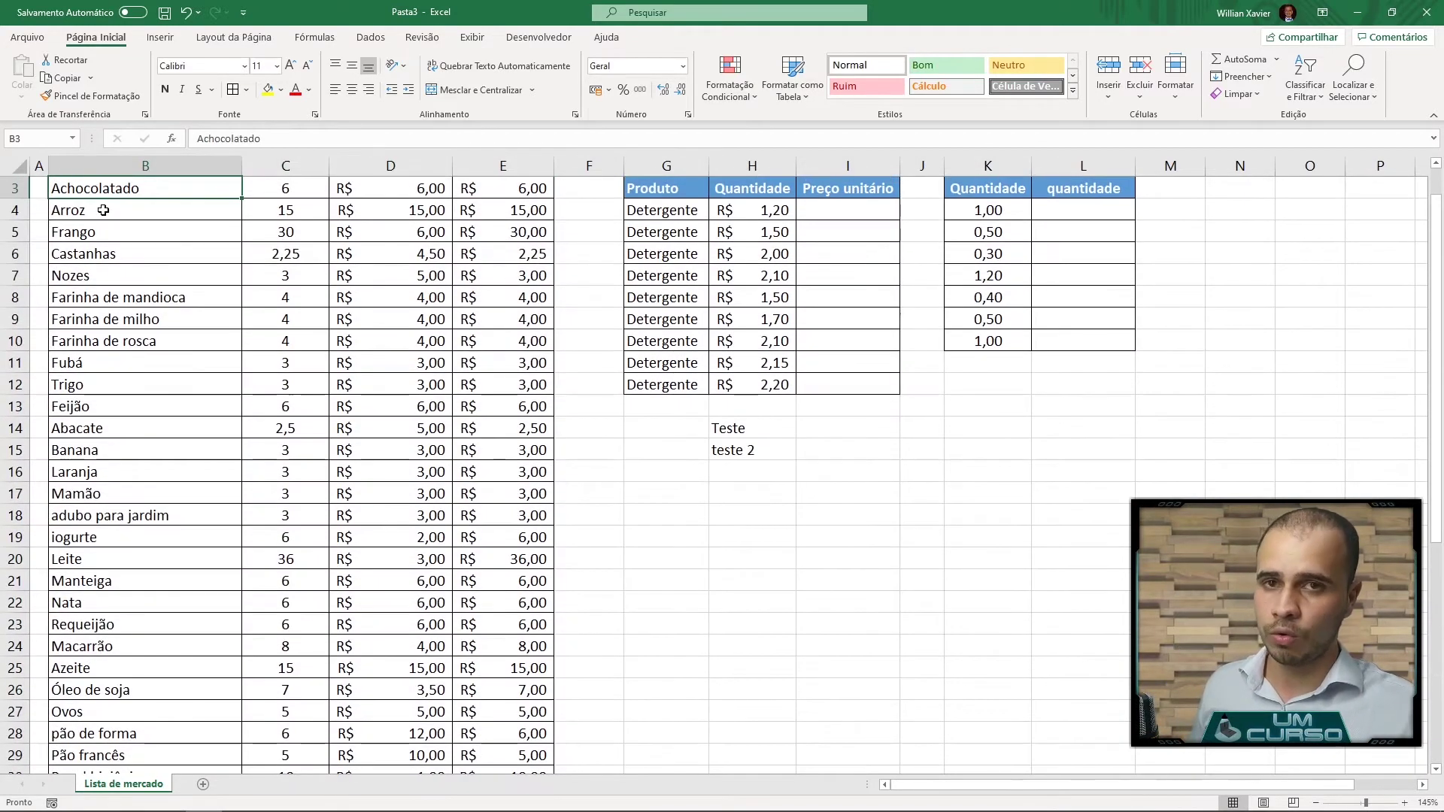
key(ctrl+Right)
key(ctrl+Left)
key(ctrl+Right)
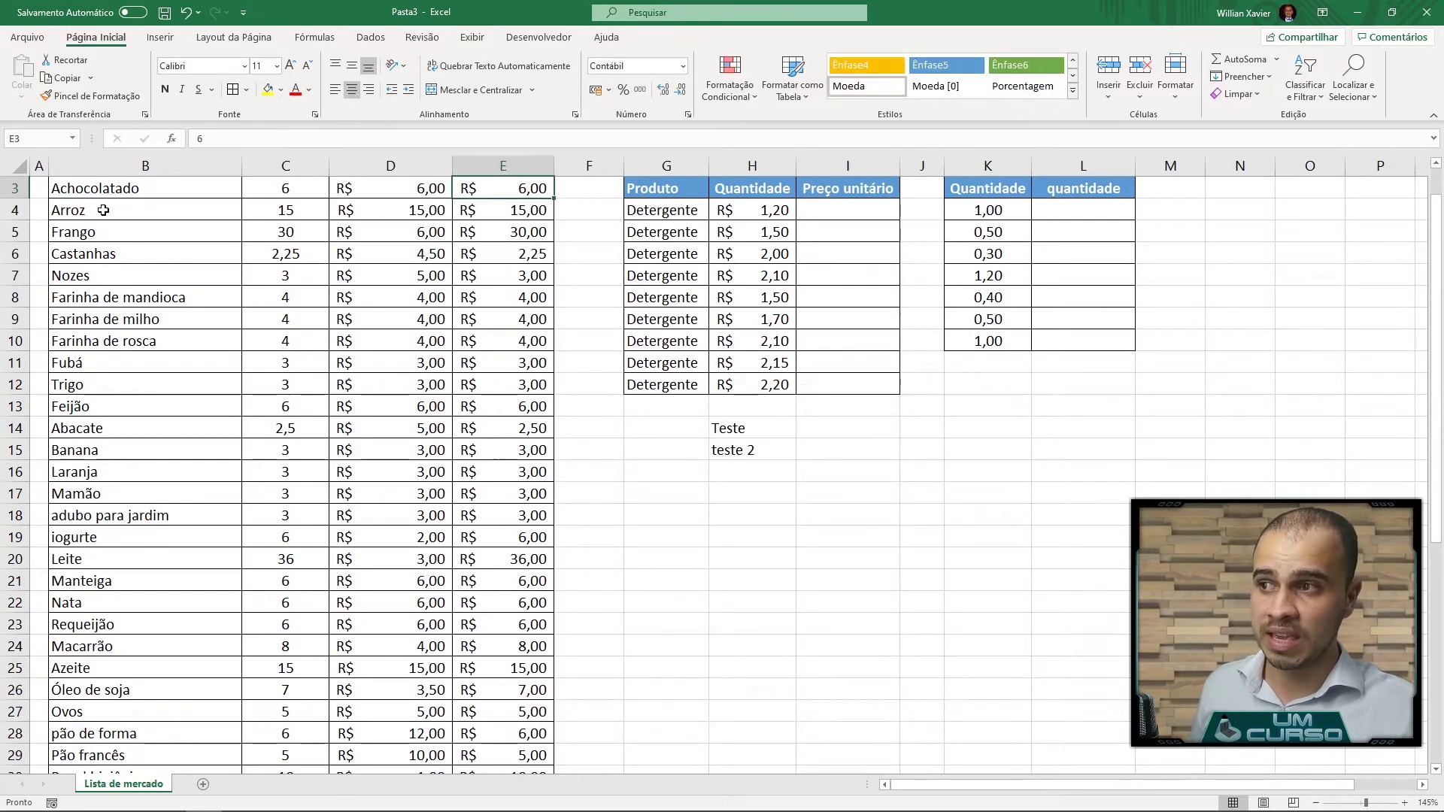
key(ctrl+Left)
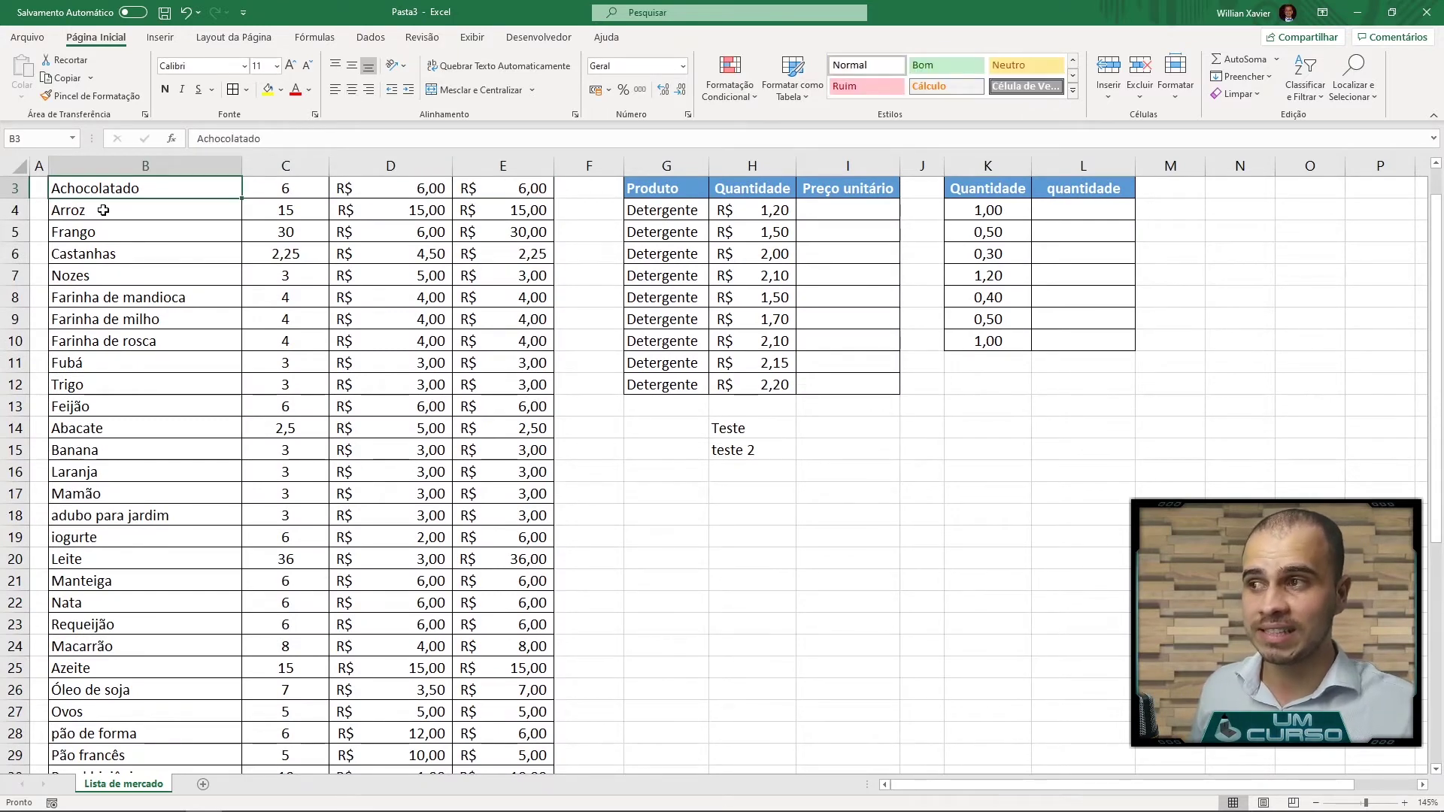
key(ctrl+shift+Right)
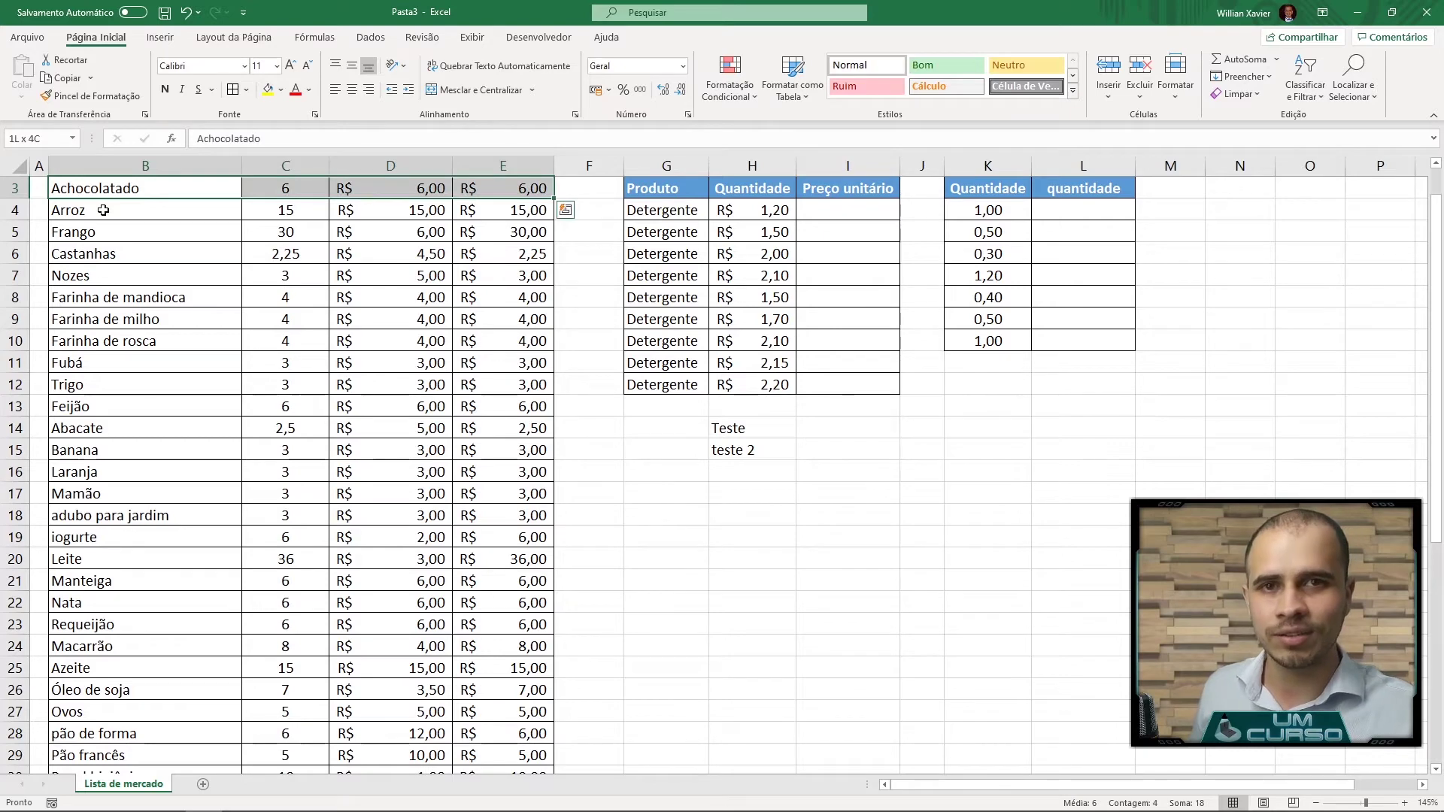
scroll(103, 210, up, 1)
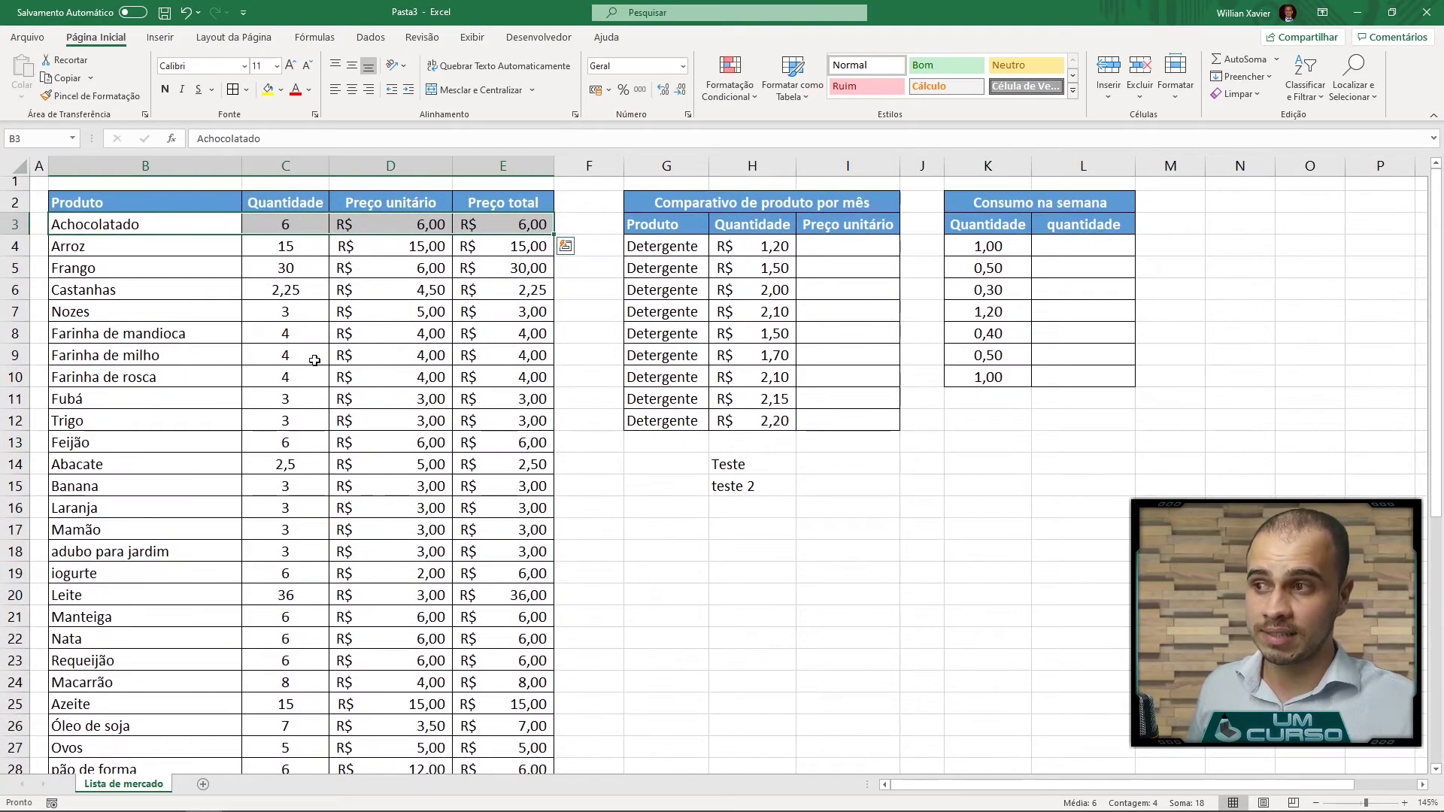
click(314, 365)
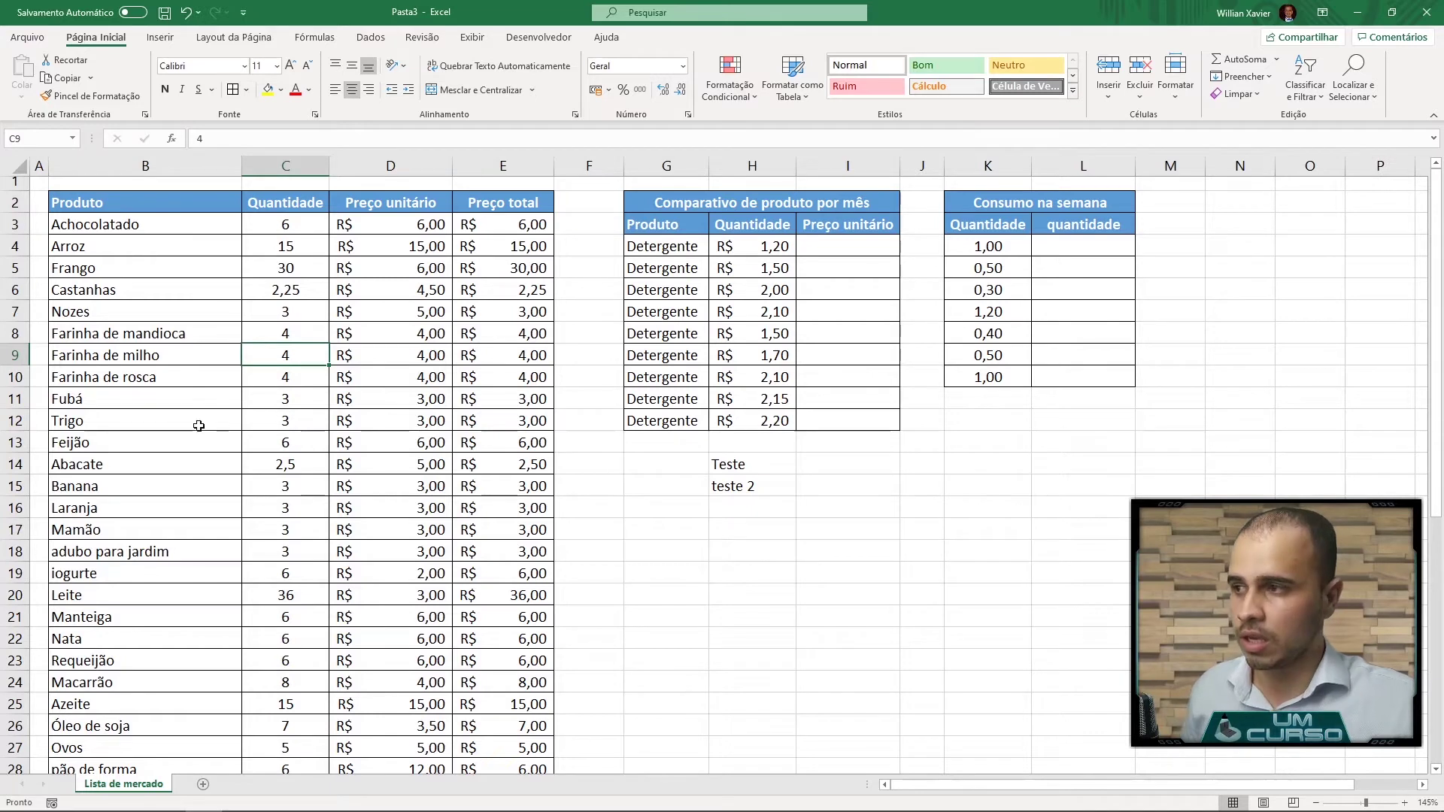
Select the separate product cells Banana, Laranja, Abacate, Mamão, MAÇÃ, BANANA and CAJU together and fill them with yellow
click(120, 488)
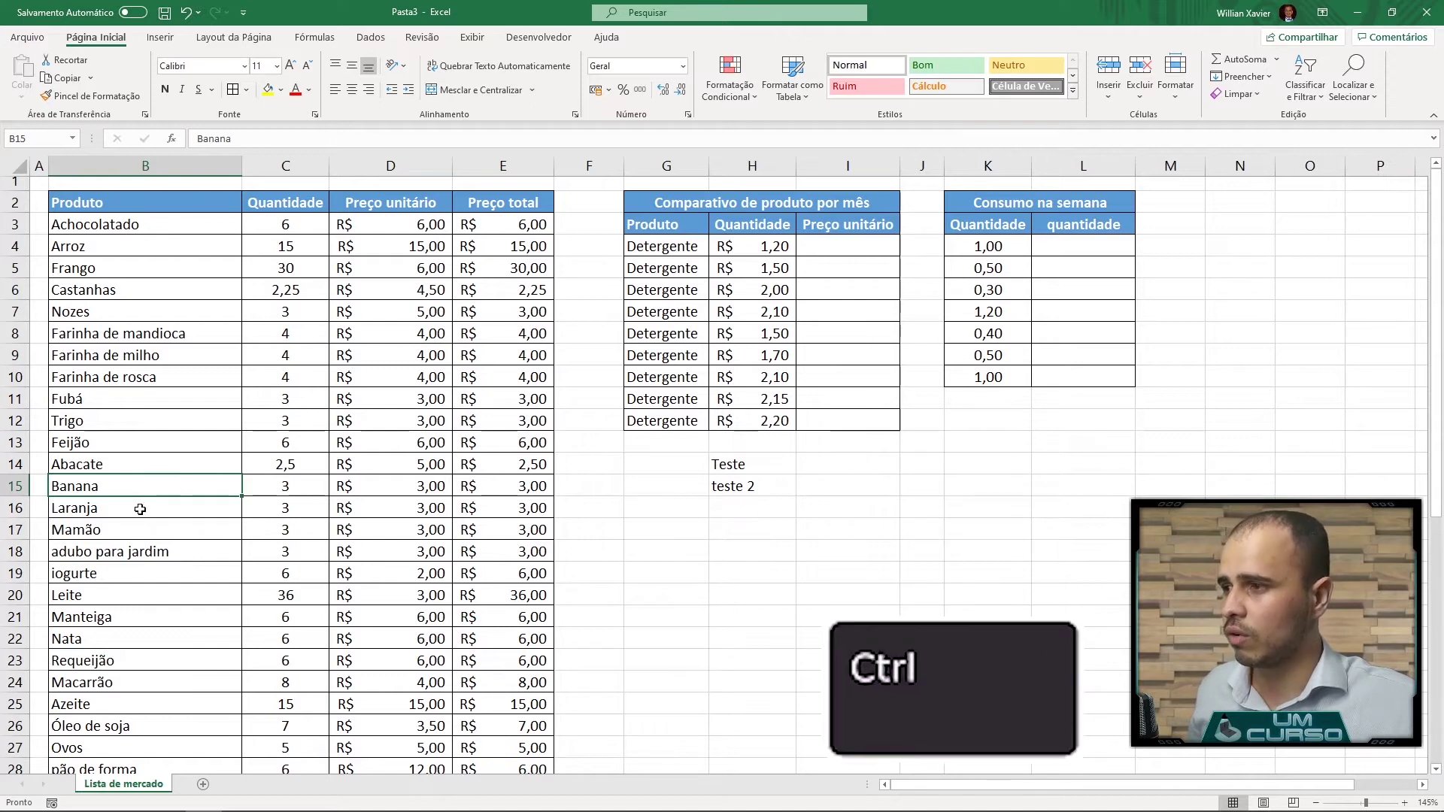
ctrl+click(124, 511)
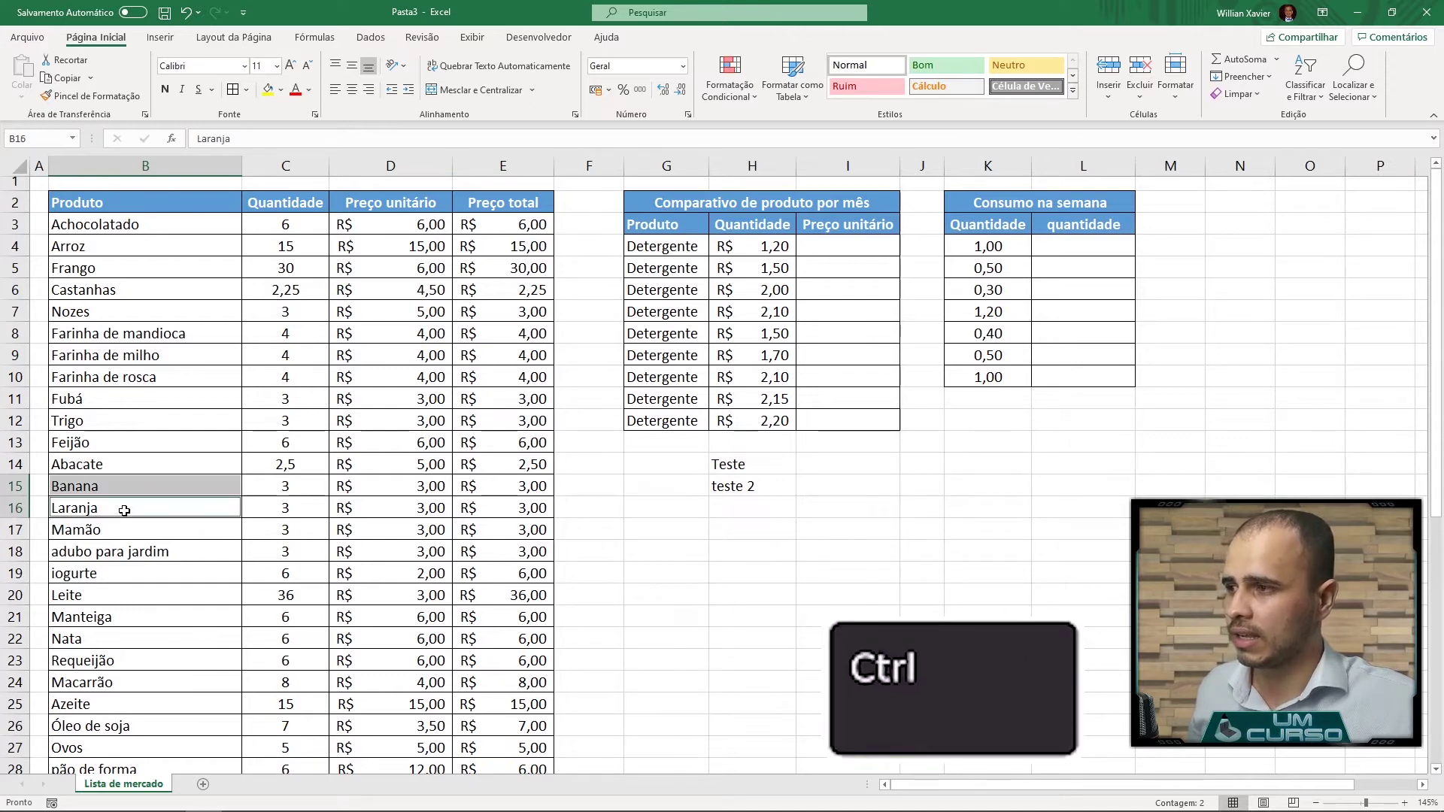
ctrl+click(111, 465)
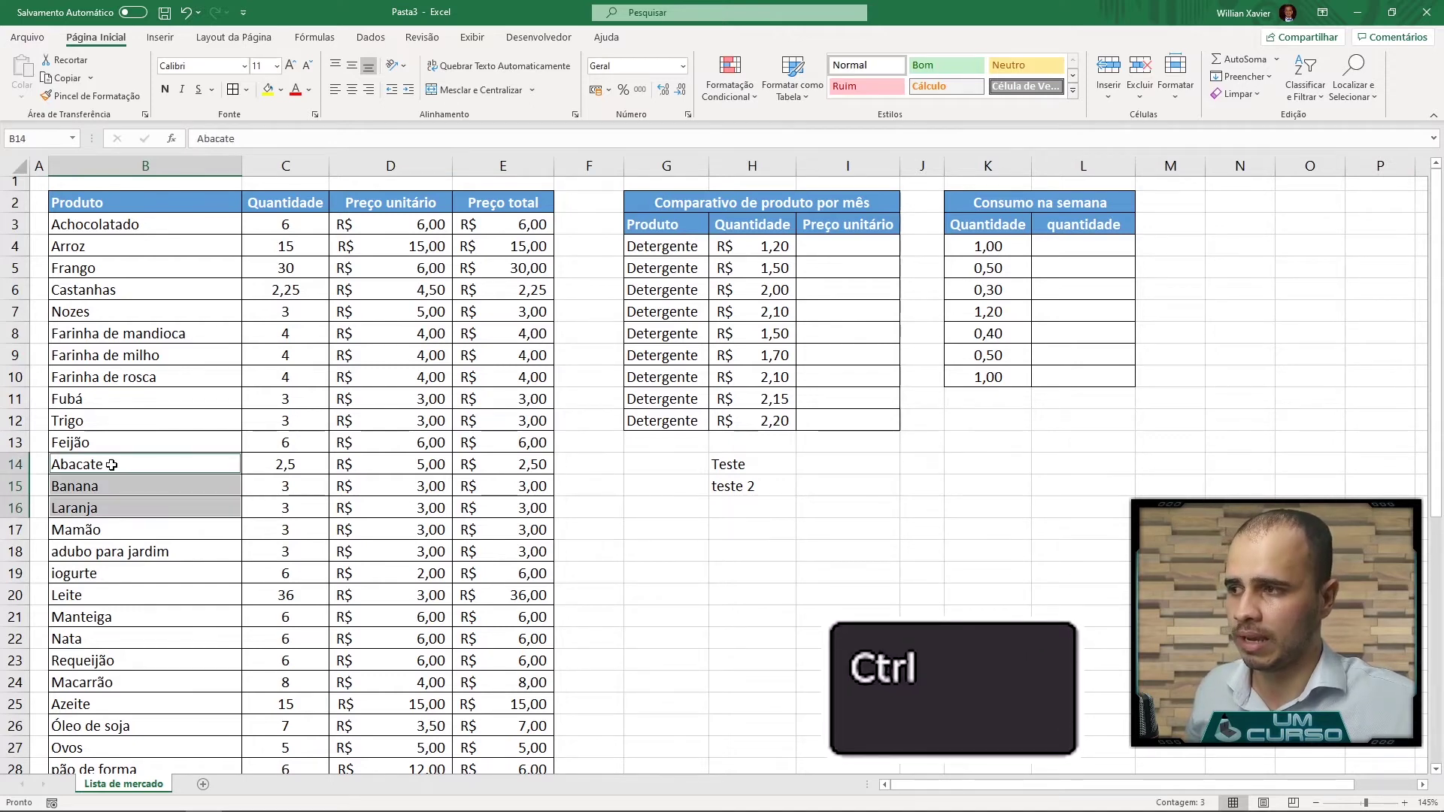
ctrl+click(97, 531)
scroll(119, 591, down, 5)
ctrl+click(106, 690)
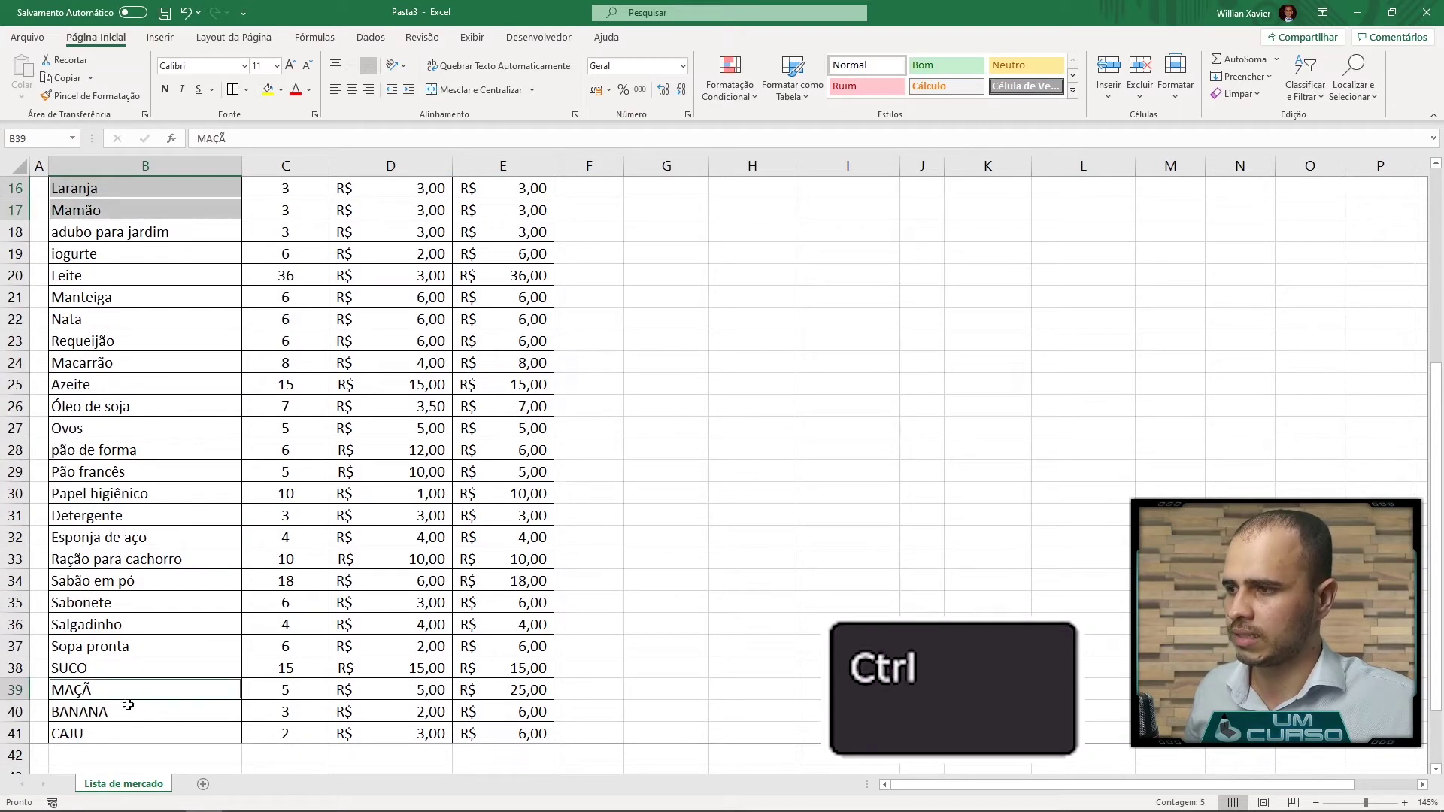
ctrl+click(119, 713)
ctrl+click(117, 733)
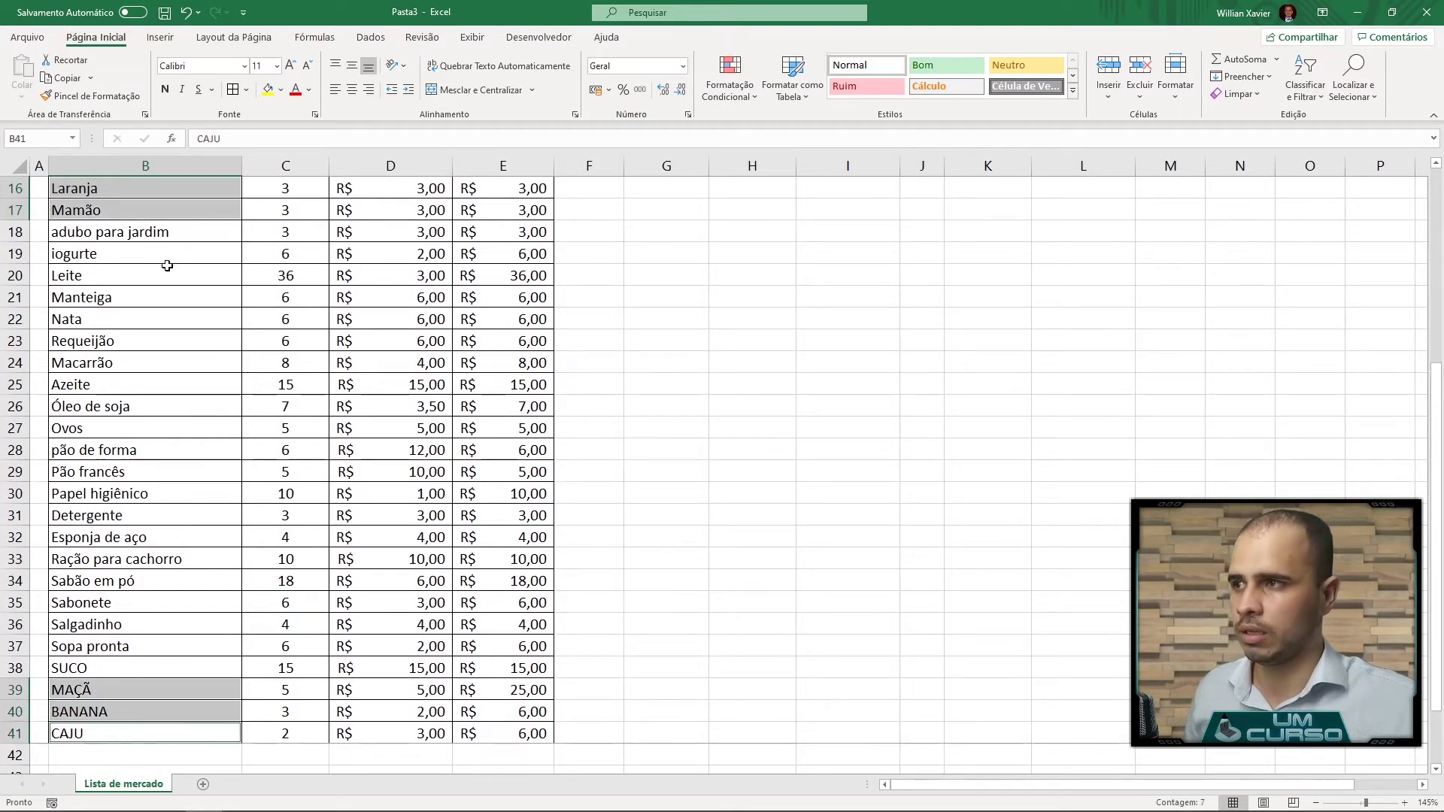
click(268, 89)
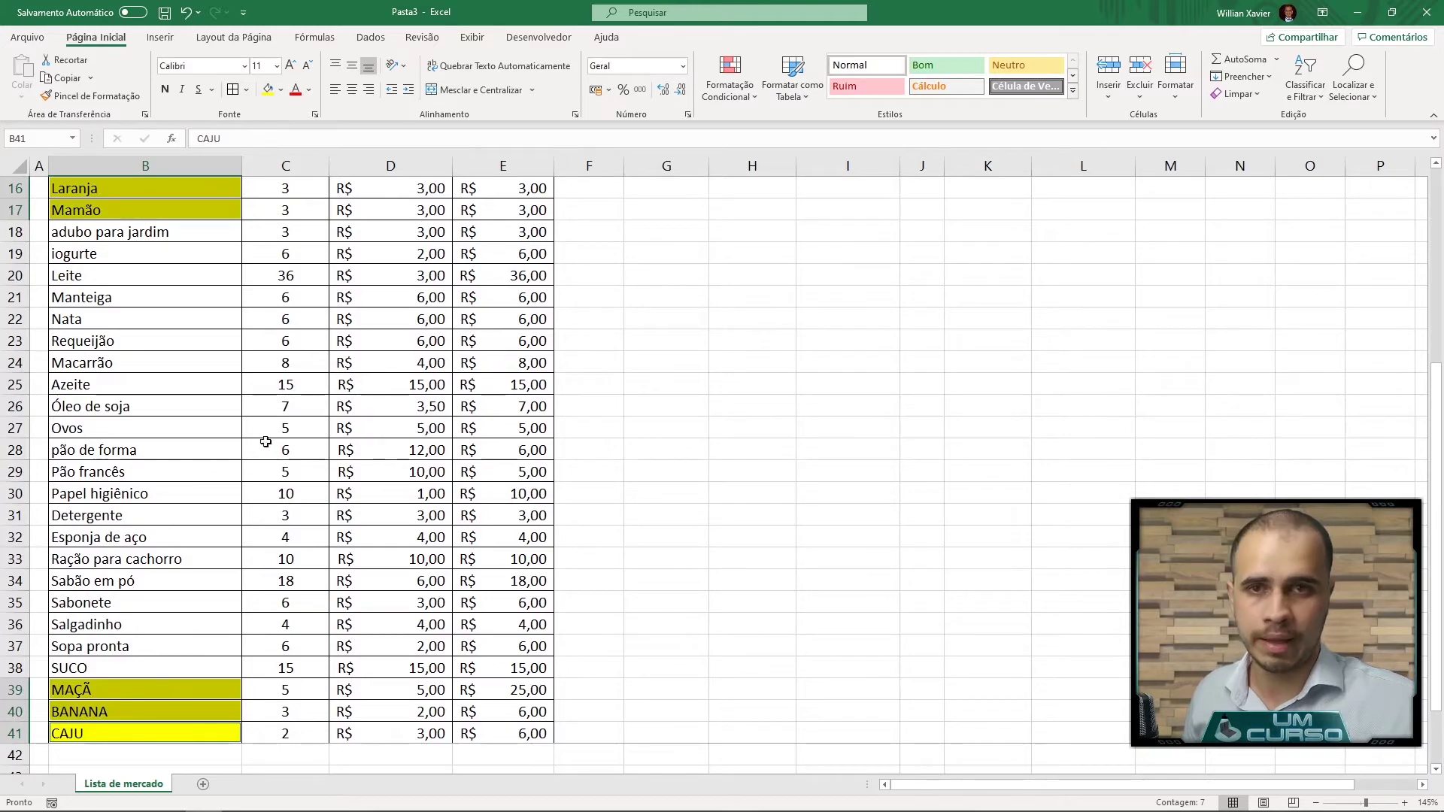
Select the product and quantity cells from adubo para jardim to SUCO, covering B18 to C38
scroll(268, 459, up, 2)
scroll(268, 460, up, 3)
scroll(367, 522, down, 5)
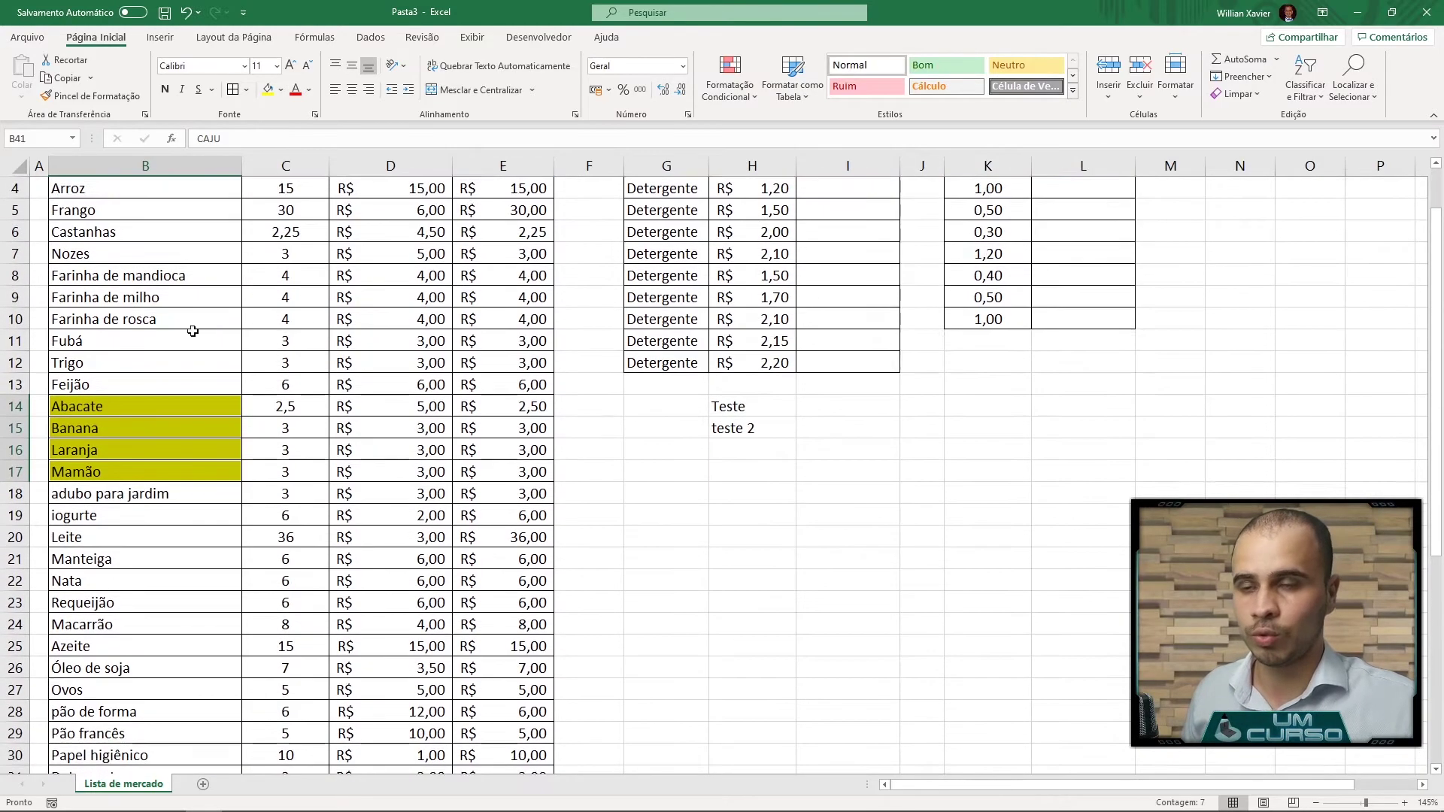
scroll(367, 522, down, 1)
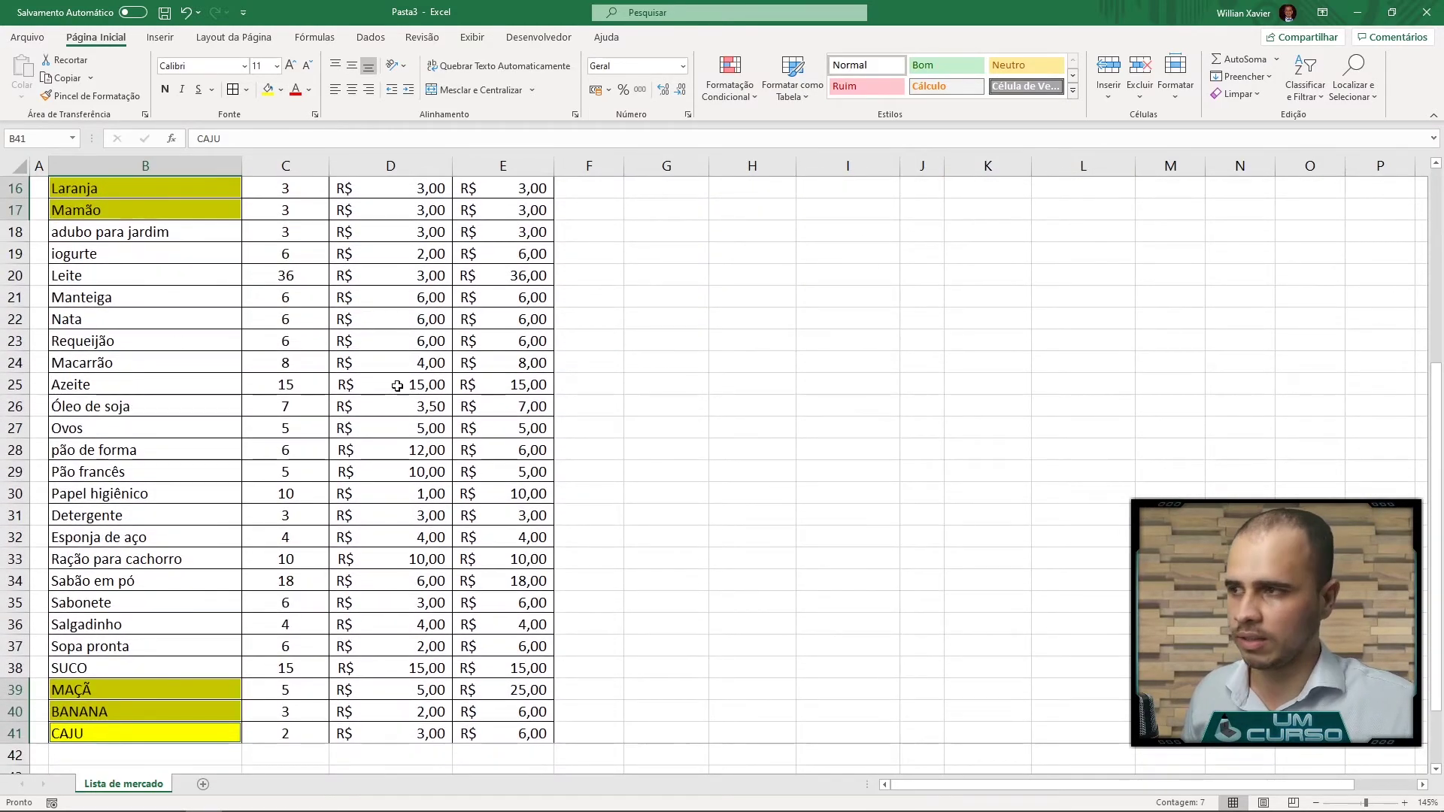
drag(327, 235, 151, 668)
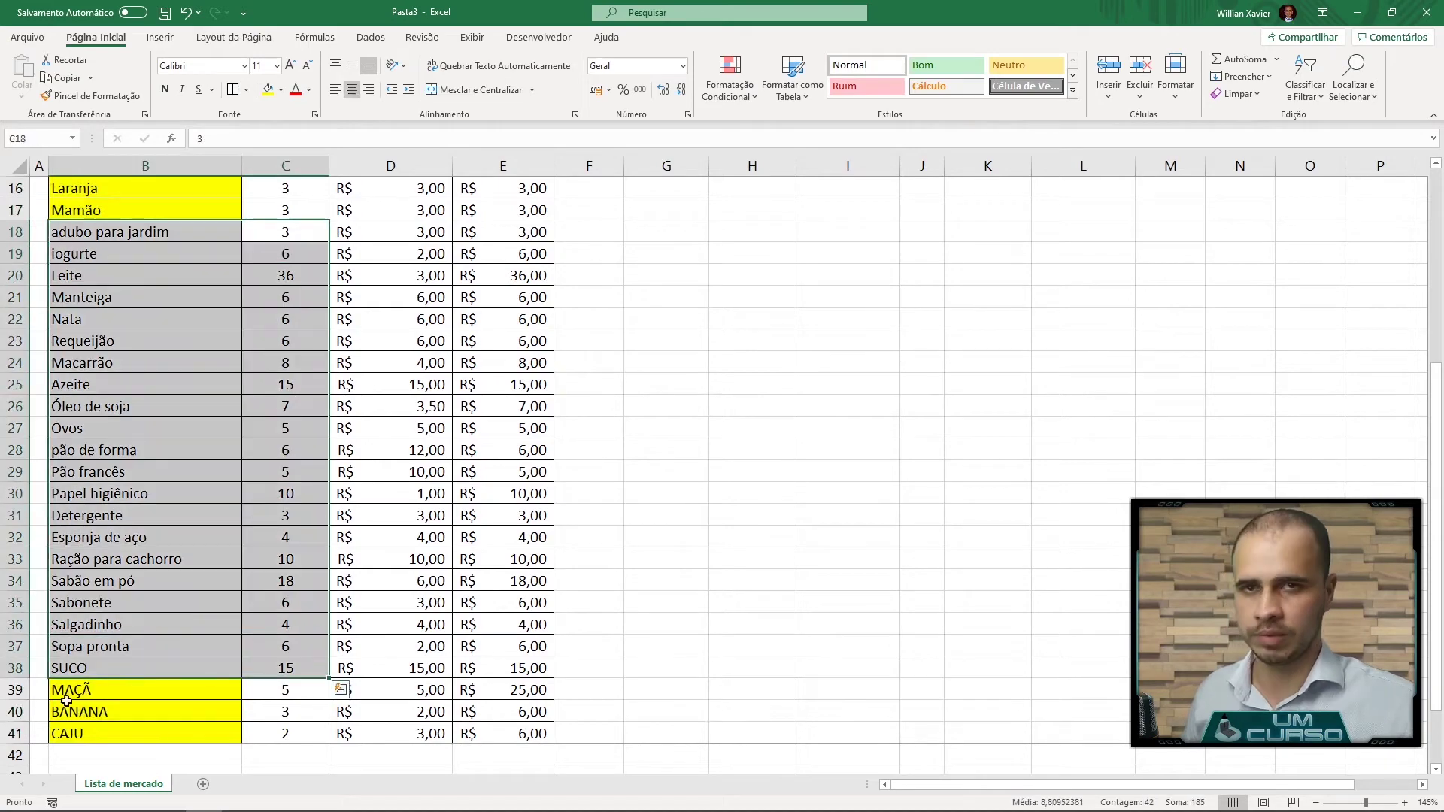
scroll(415, 595, up, 5)
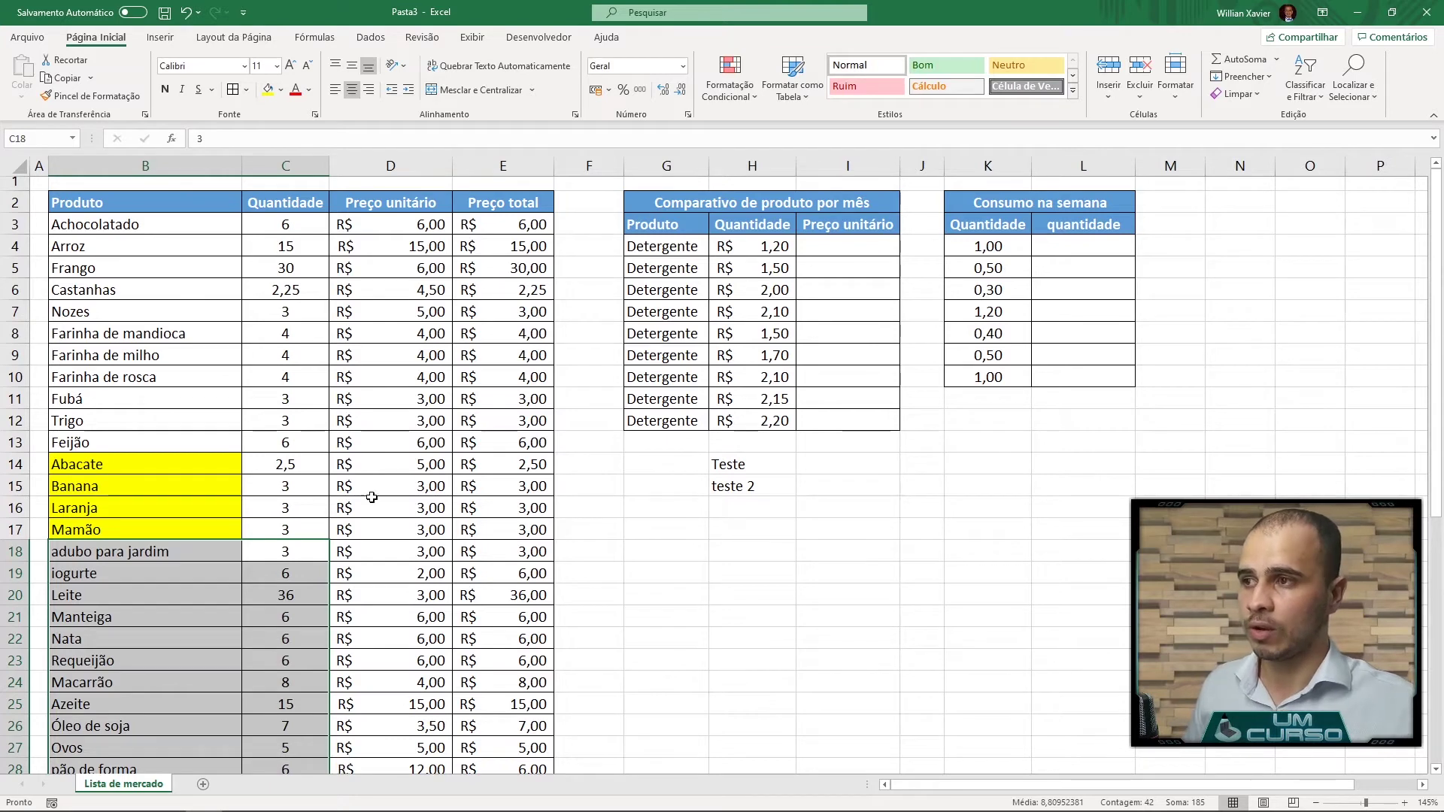
Extend the selection from the Produto header in B2 to the table's last row and column, covering B2 to E41
click(170, 199)
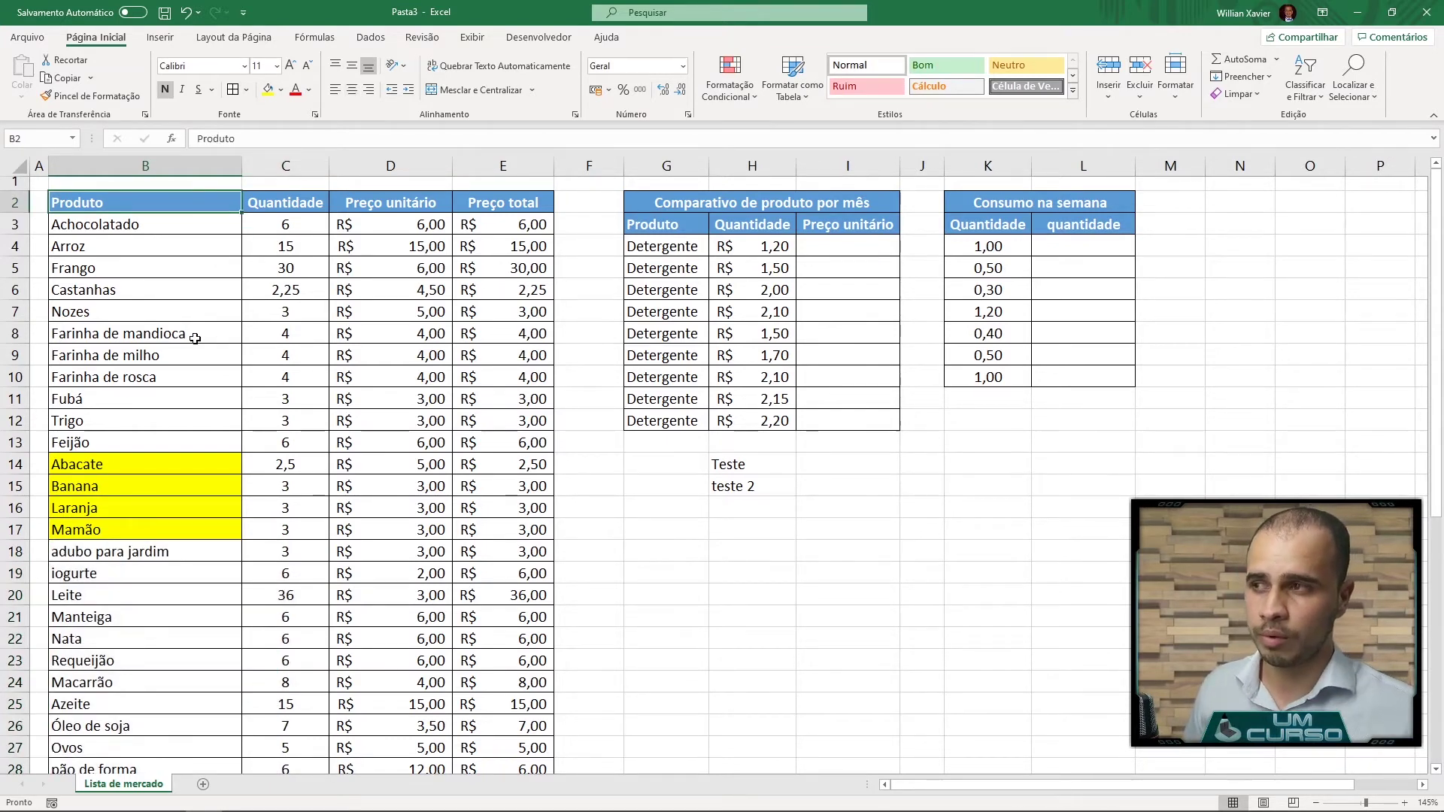
key(ctrl+shift+Down)
key(ctrl+shift+Right)
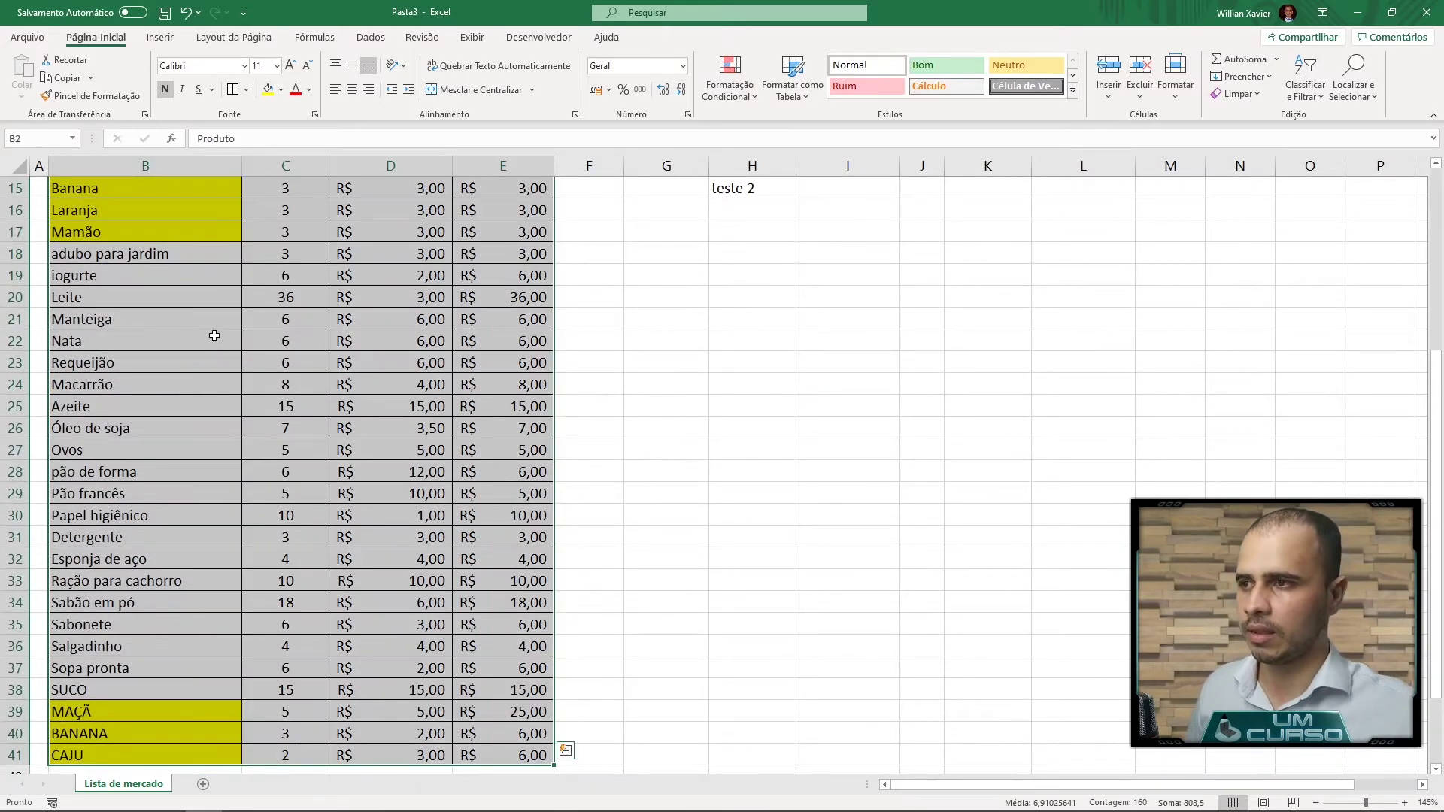
scroll(214, 336, up, 5)
Sweep a selection over the shopping table from the Produto header down across to the Preço total column
click(142, 209)
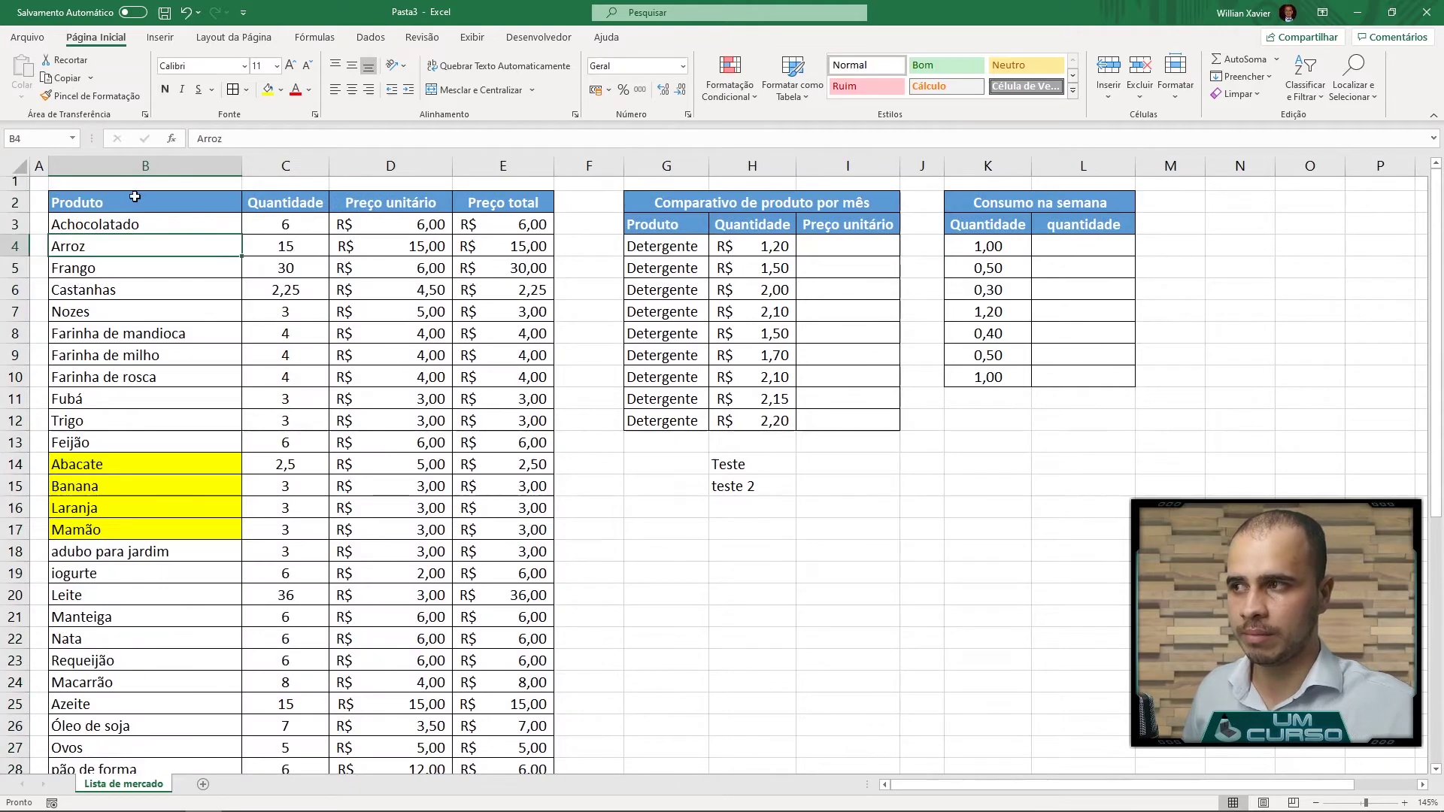
drag(142, 208, 512, 767)
scroll(447, 594, up, 5)
Select the whole shopping table again from B2 to E41, and release the selection by moving to cell H7
click(193, 204)
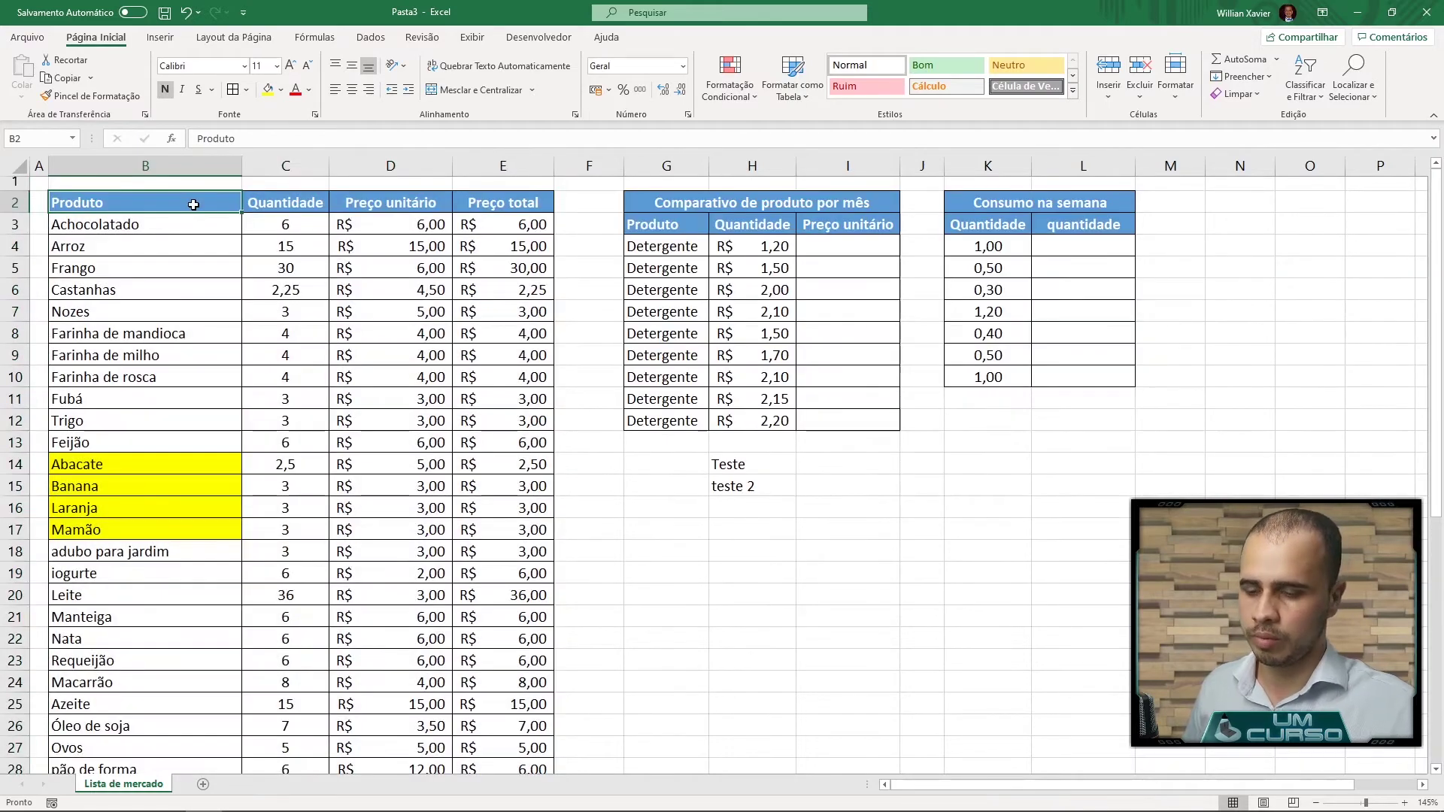
key(ctrl+shift+Down)
key(ctrl+shift+Right)
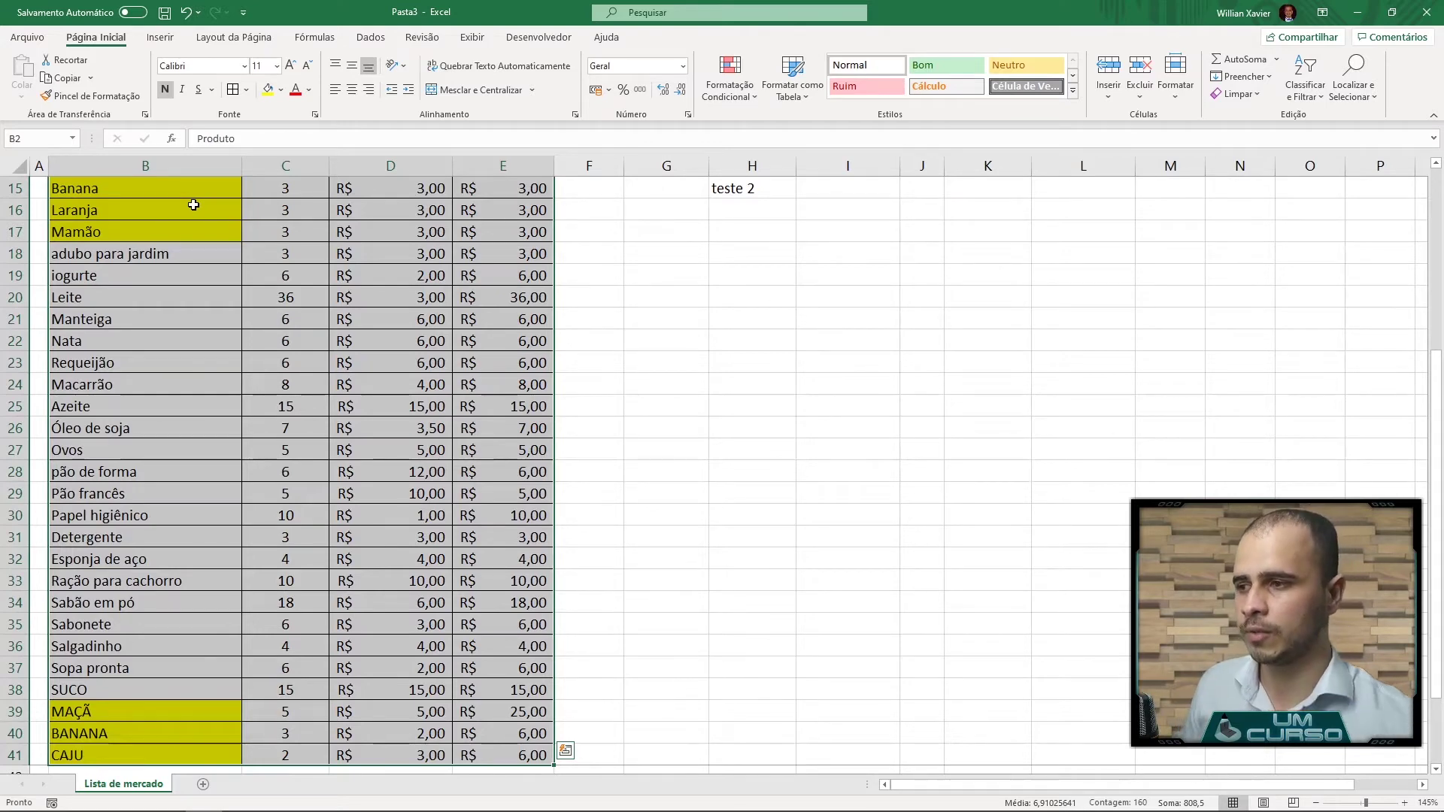
scroll(194, 203, up, 5)
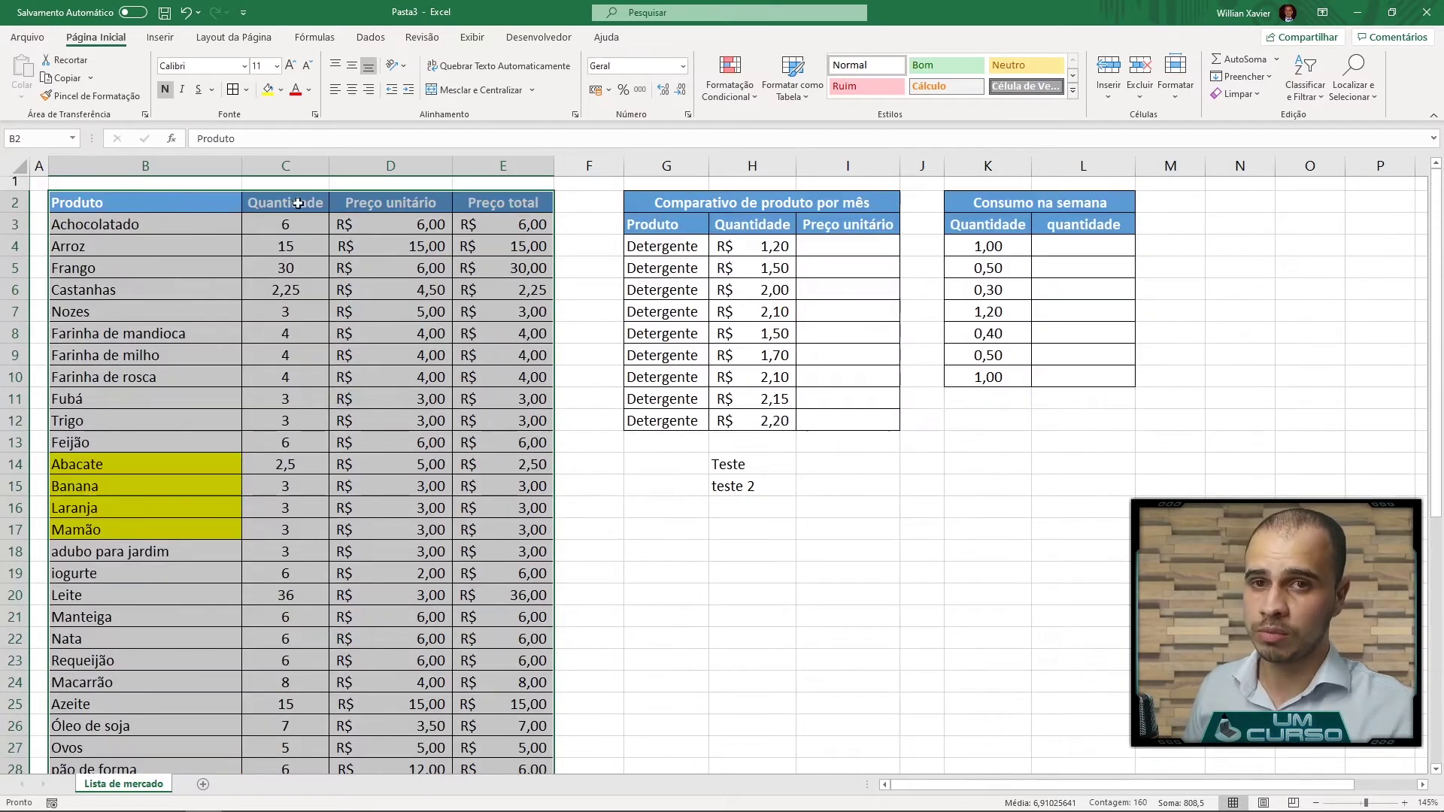
click(711, 308)
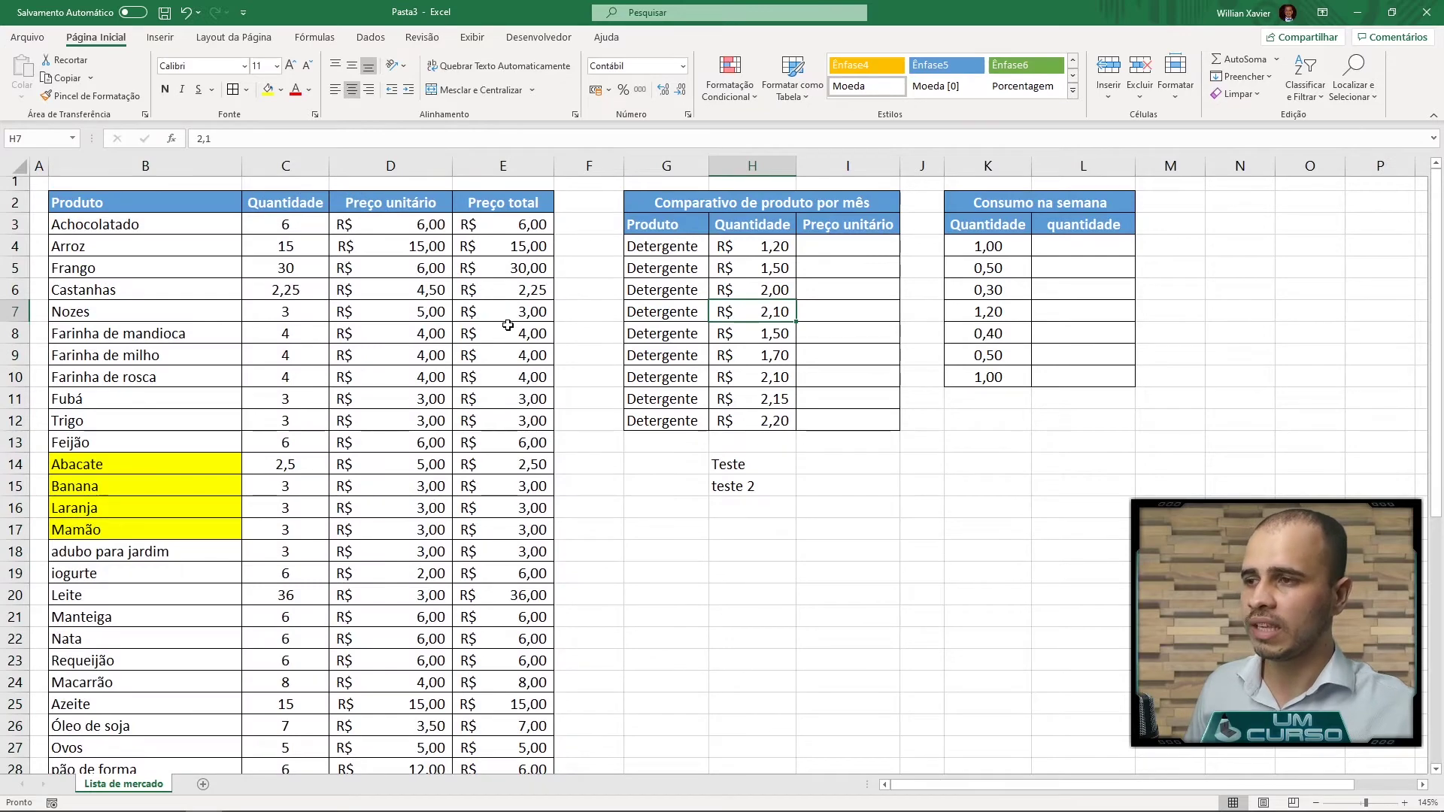
Select the shopping table including its headers, from B2 to E41, and copy it
click(216, 210)
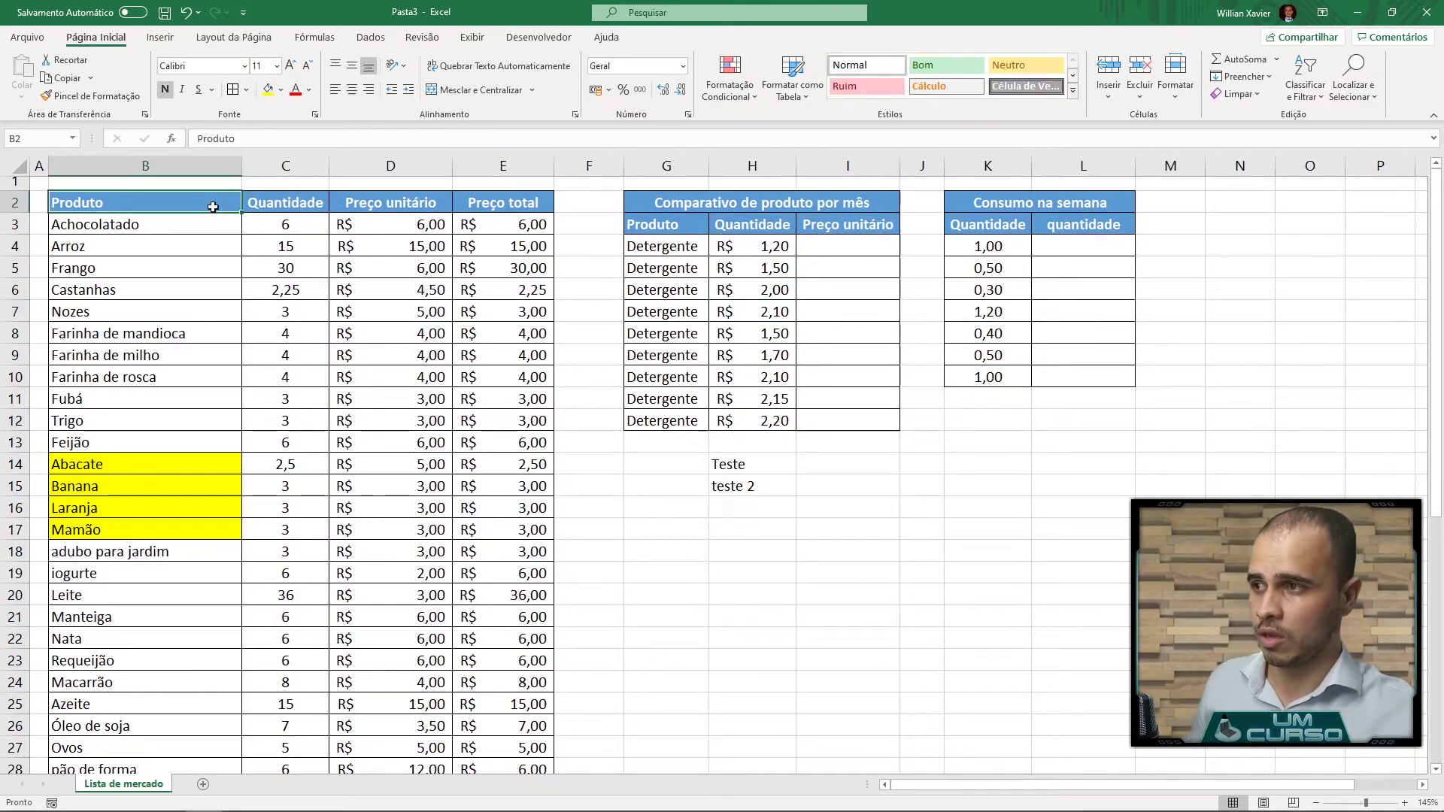
key(ctrl+shift+Right)
key(ctrl+shift+Down)
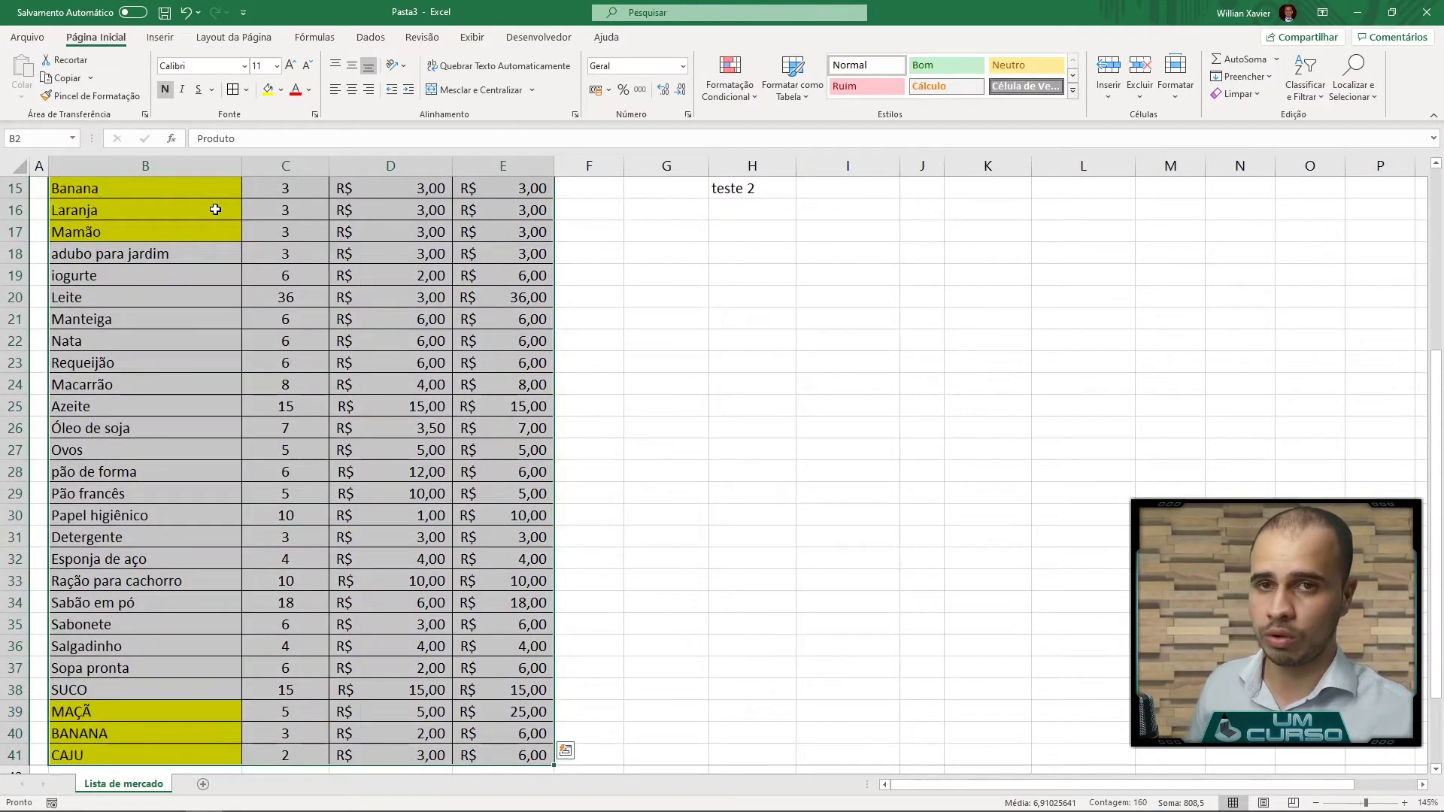
scroll(215, 210, up, 5)
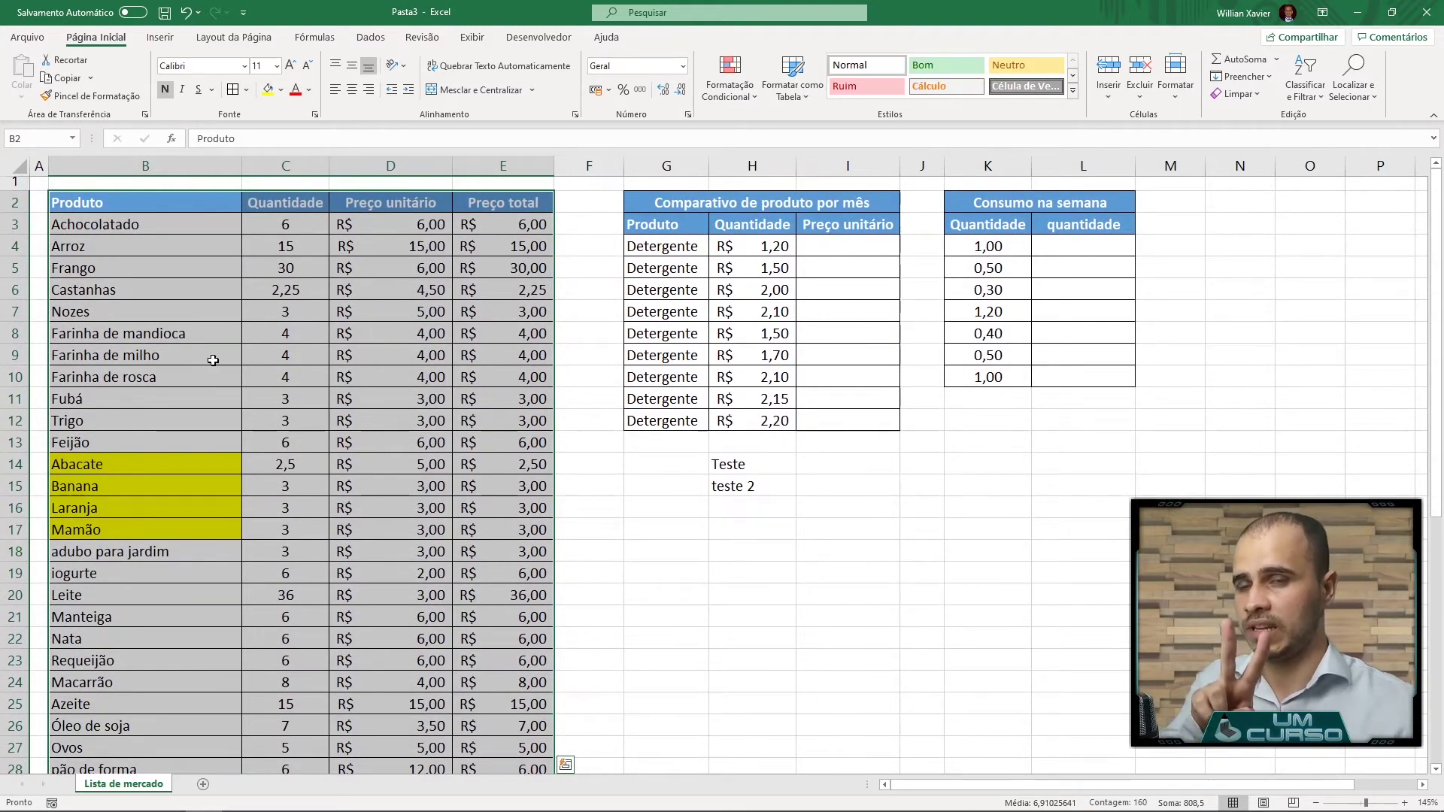
right_click(311, 293)
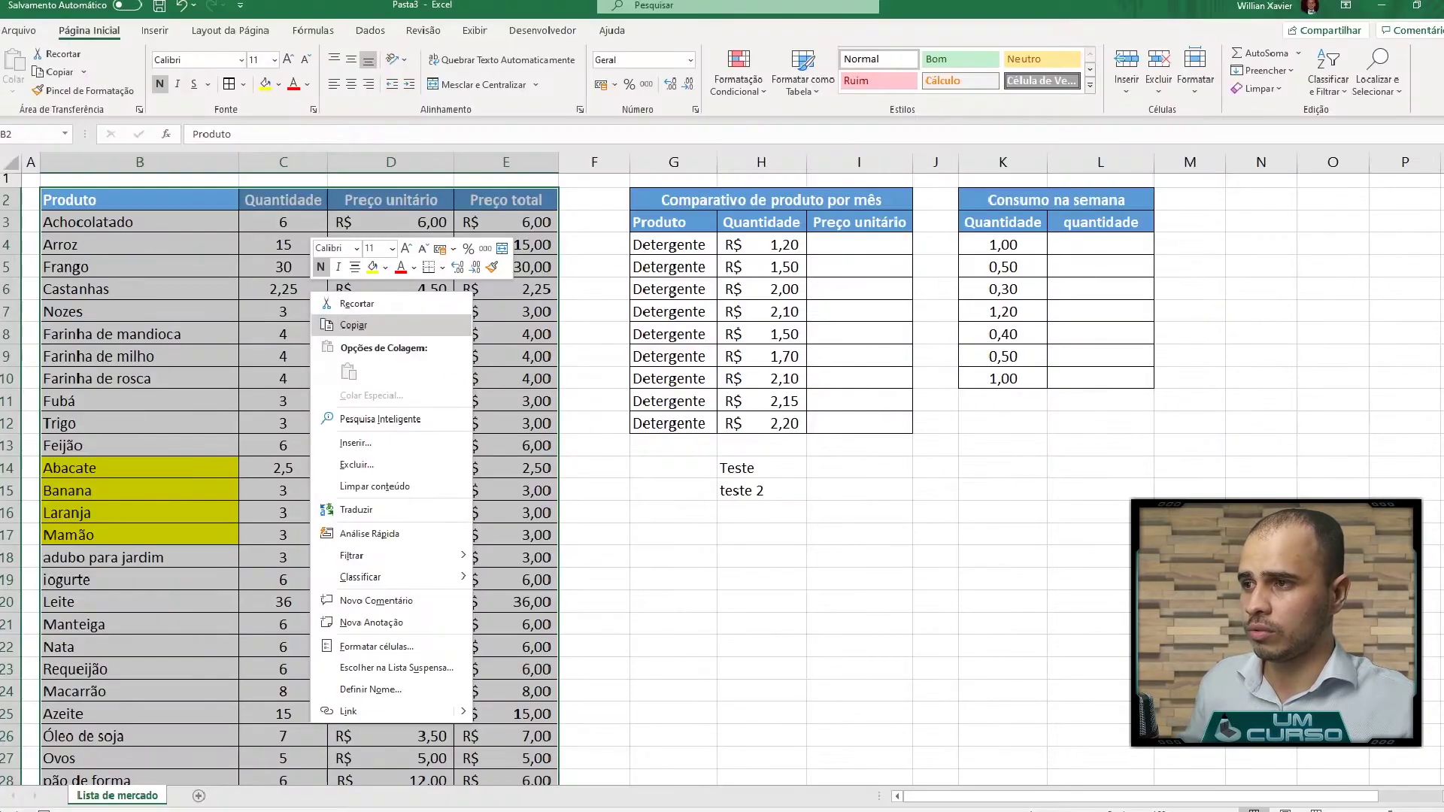
key(Escape)
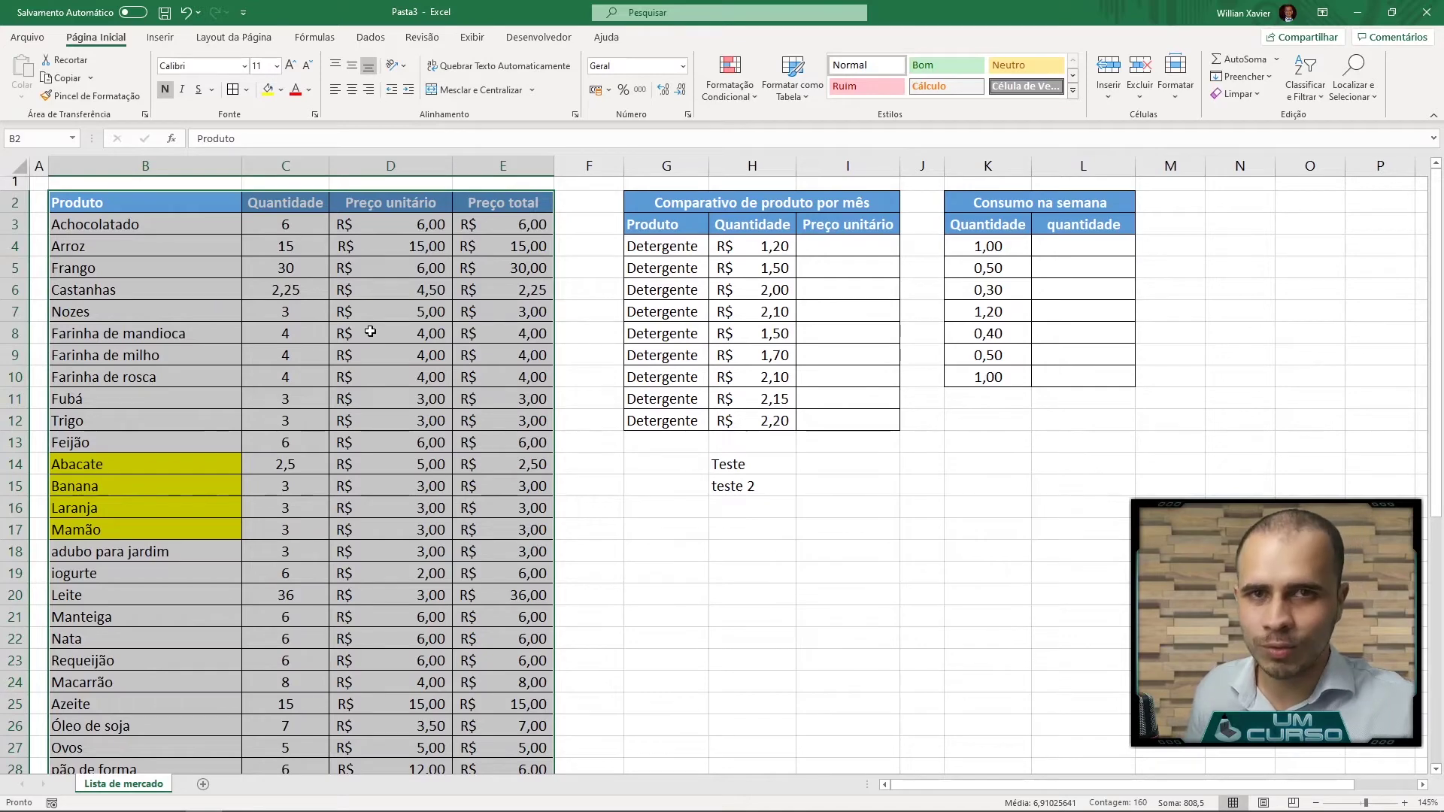
key(ctrl+c)
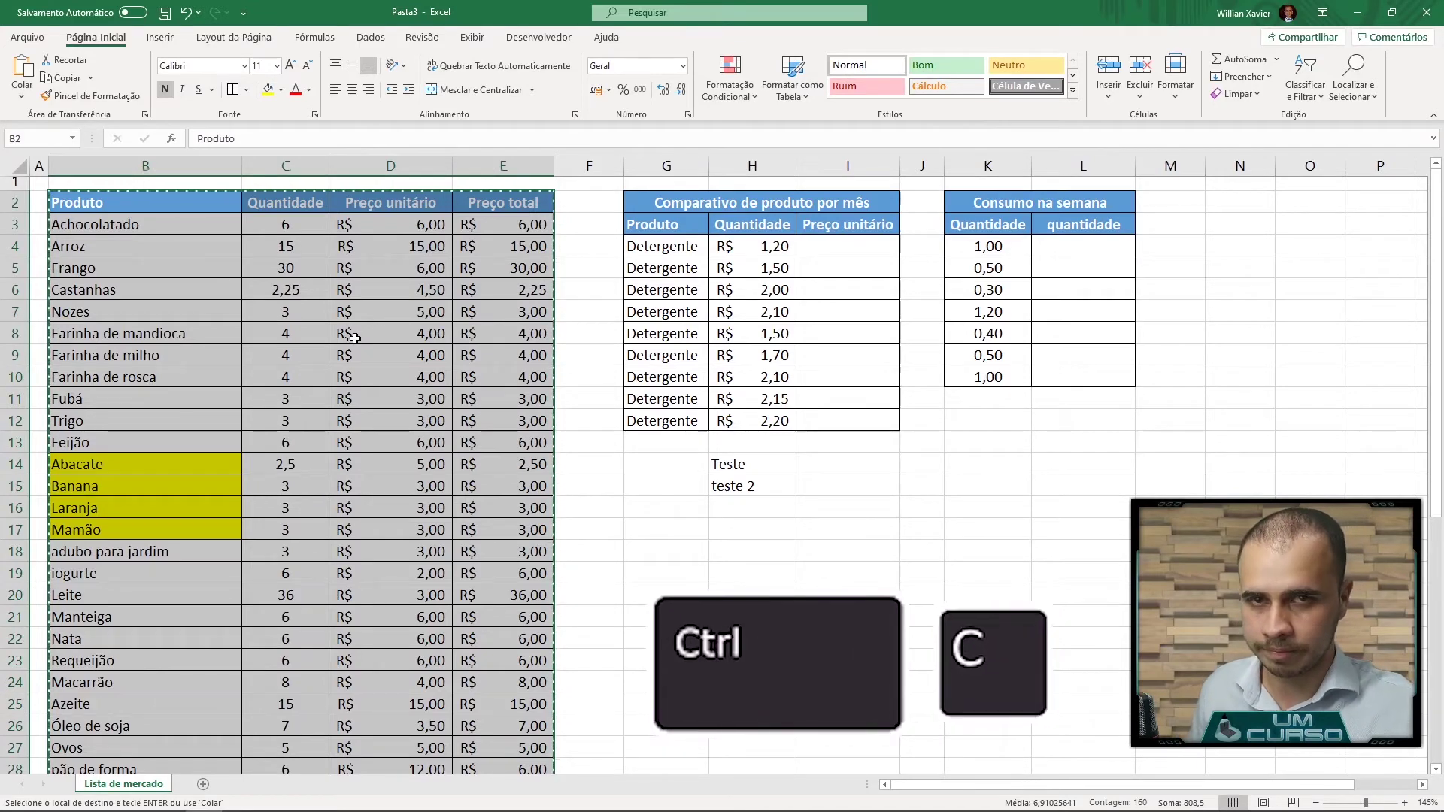
Add a new worksheet and try the standard paste option for the copied table at cell A1
click(203, 784)
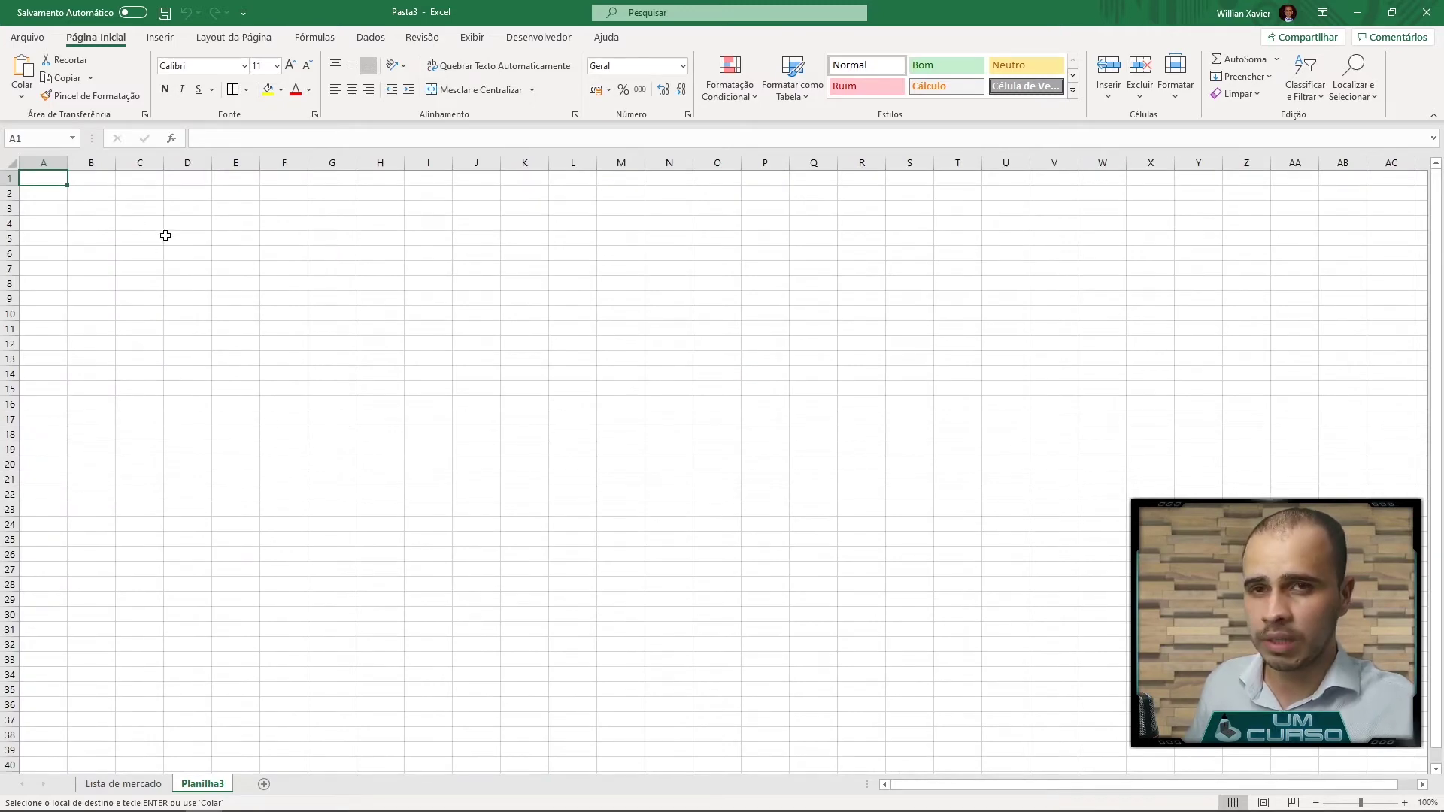
right_click(49, 179)
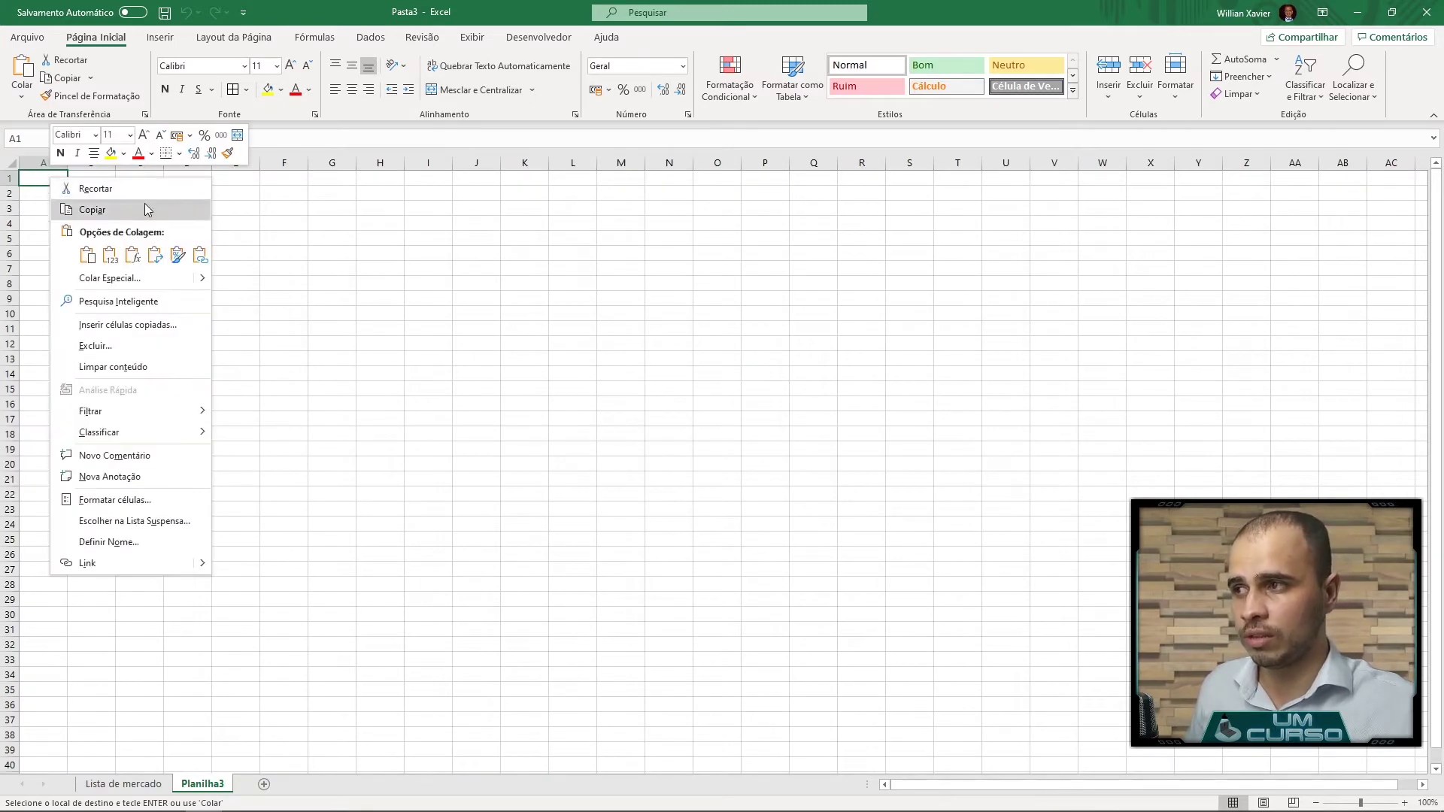
click(88, 256)
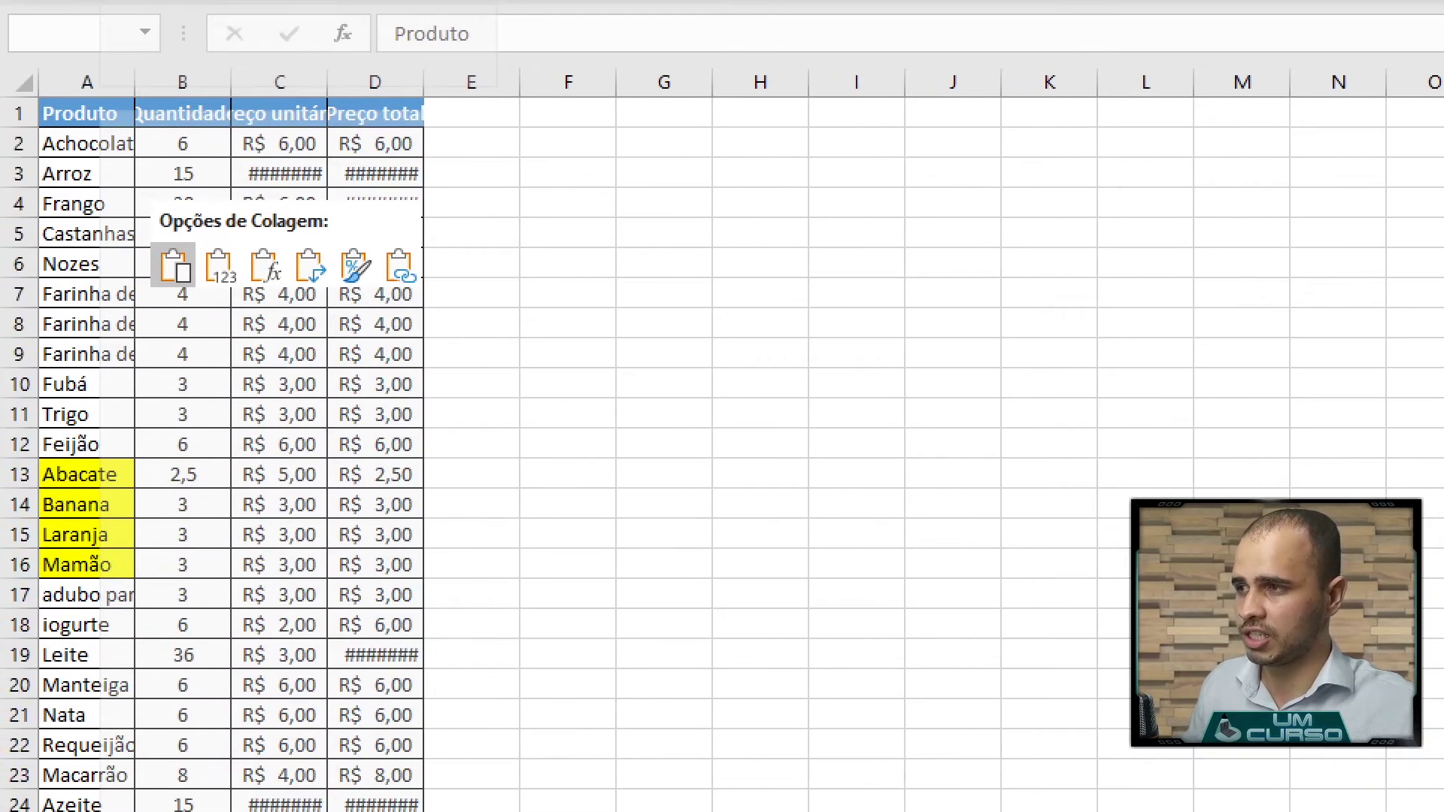
Capture the screen area around the paste options and draw an arrow towards the standard paste option
key(Print)
mouse_move(392, 167)
mouse_down()
mouse_move(32, 322)
mouse_move(12, 422)
mouse_up()
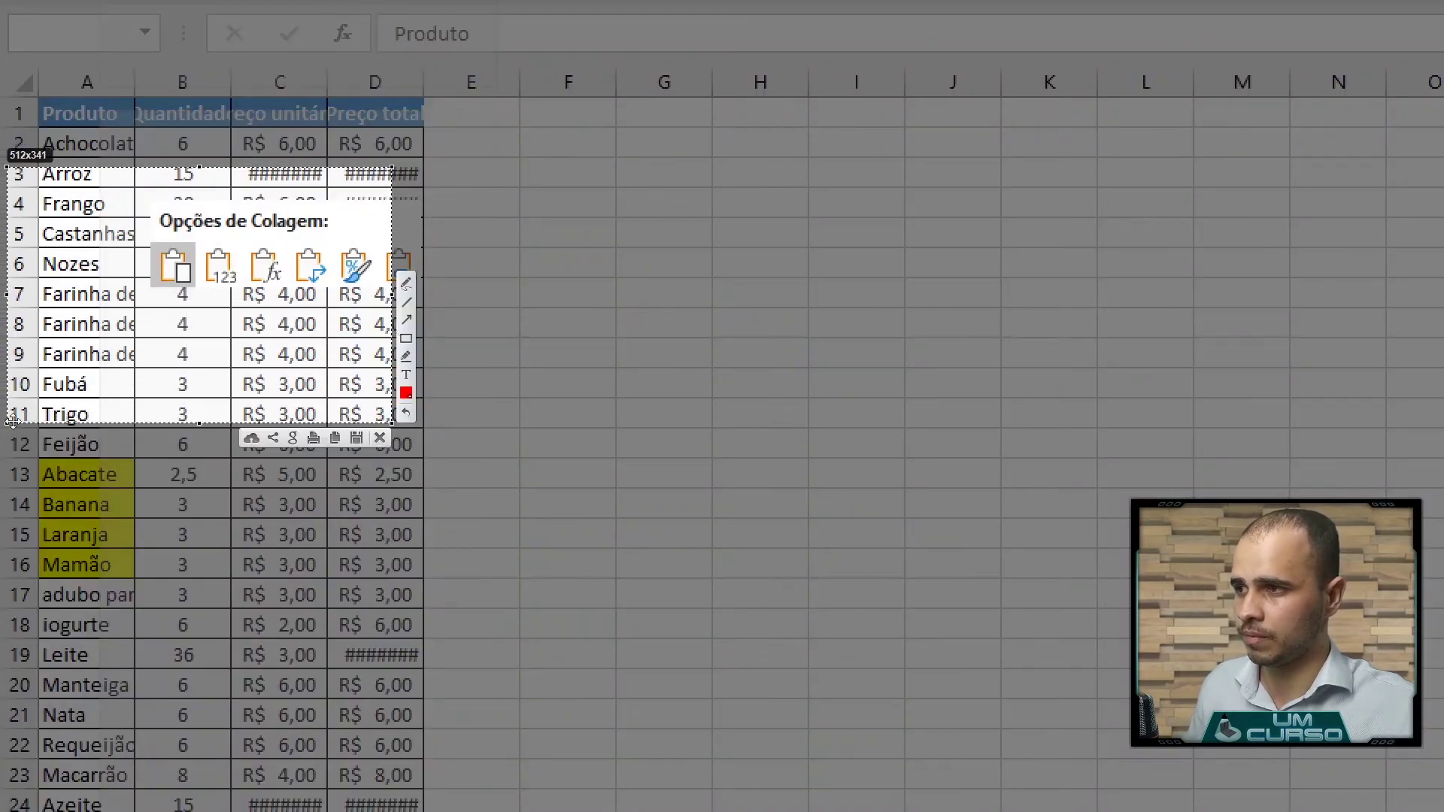
click(406, 320)
drag(65, 371, 148, 287)
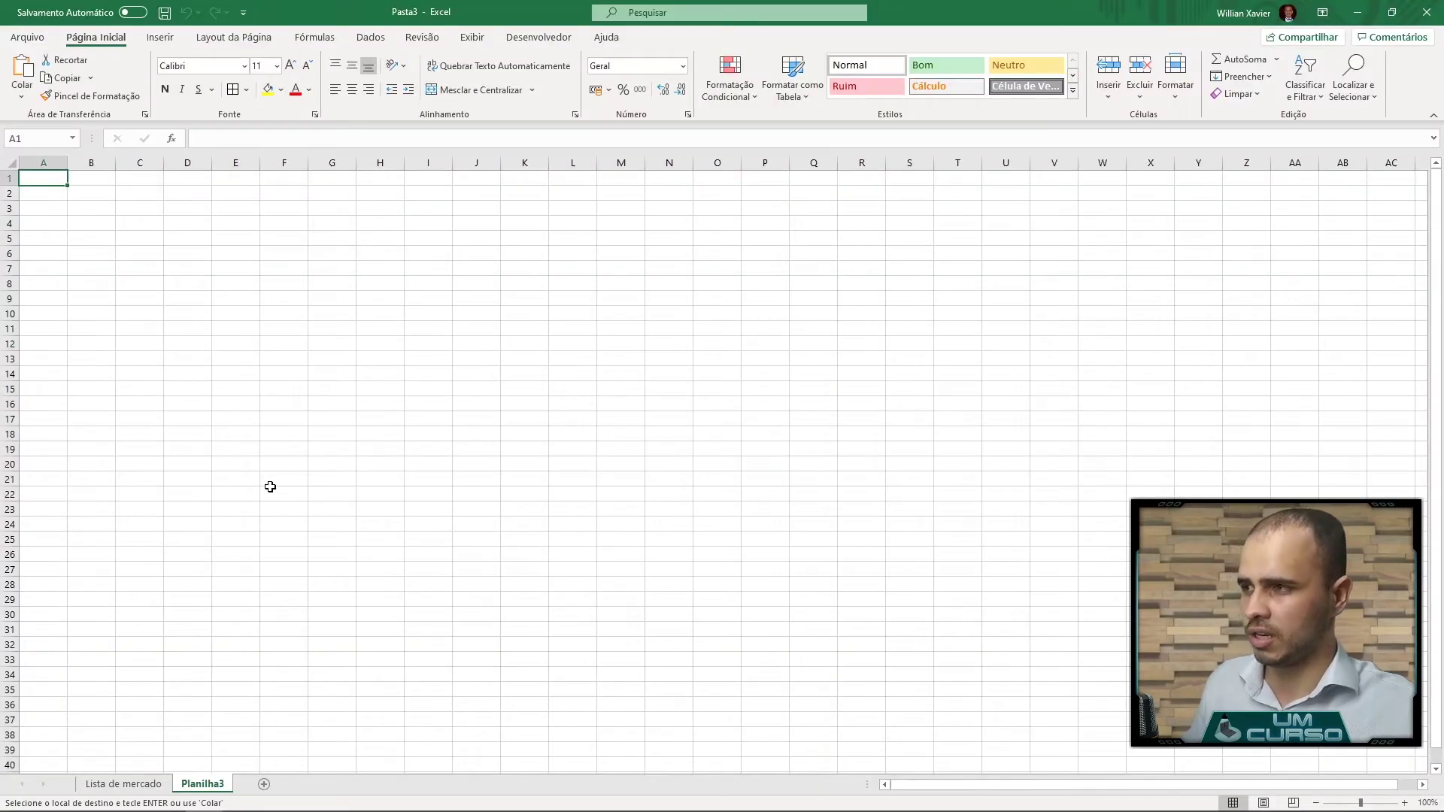
Paste the copied shopping table at A1 of the new sheet and fit columns A to D to their contents
key(ctrl+v)
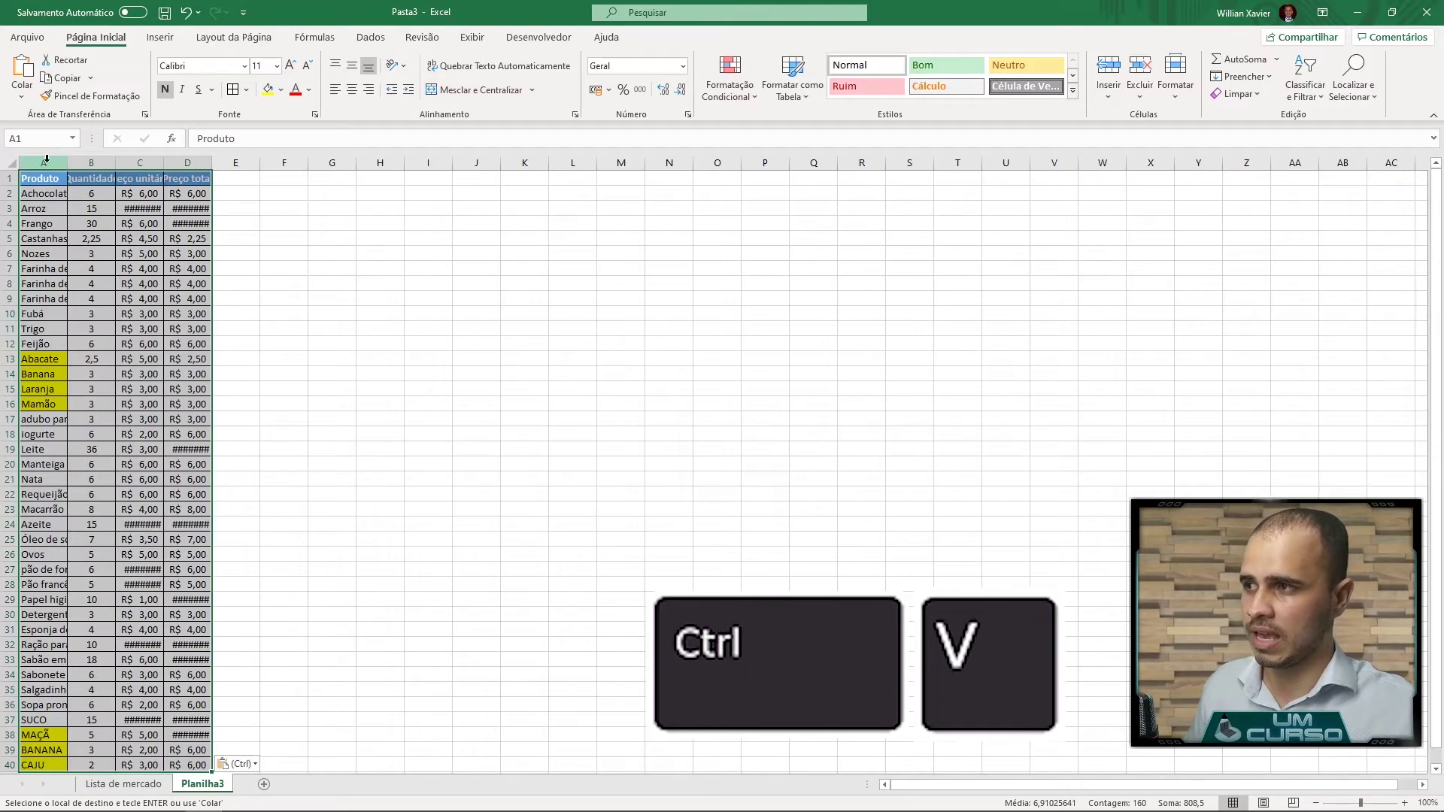
drag(47, 160, 185, 162)
double_click(164, 162)
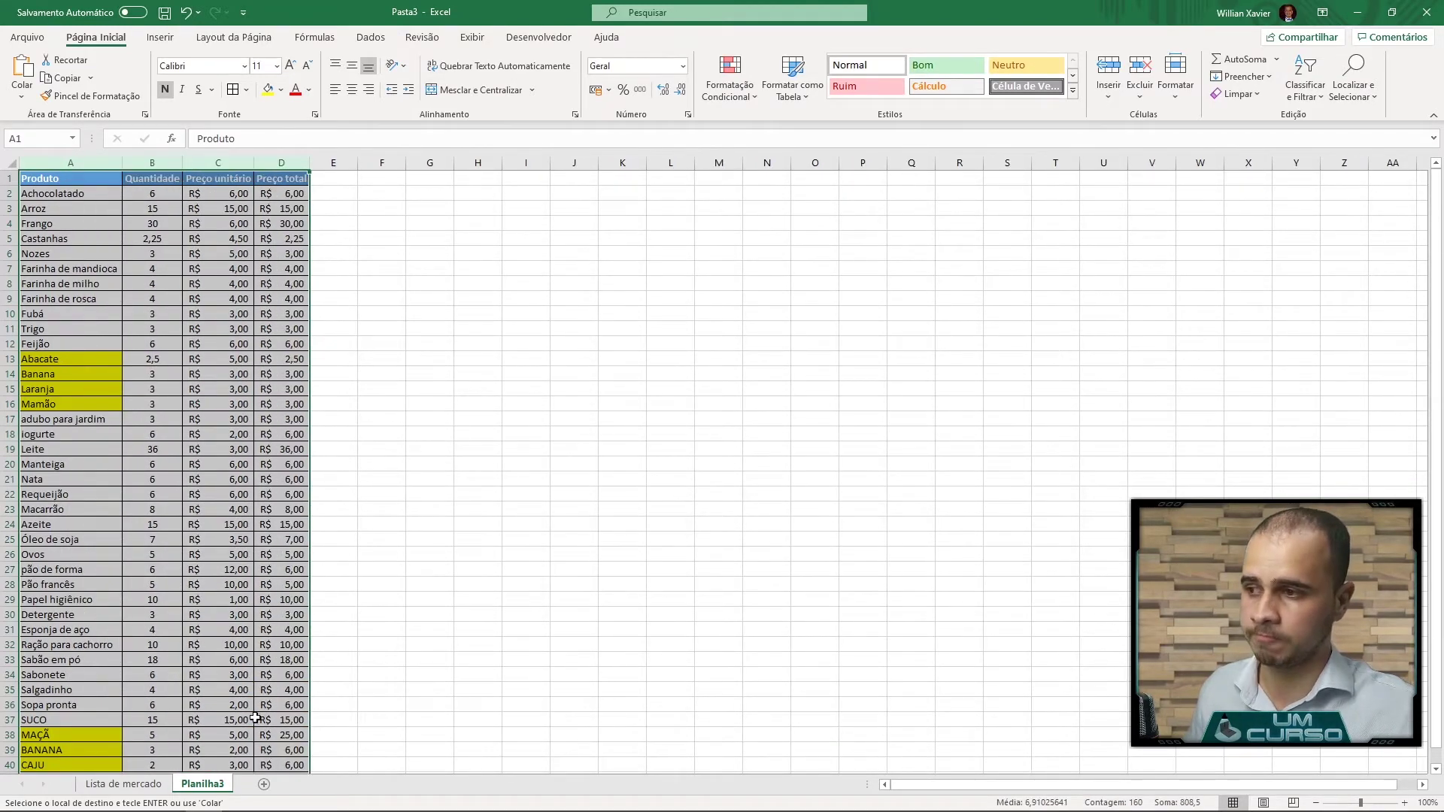
Compare the copy with the original list, and fill its product rows A2 to D40 on Planilha3 with white
click(126, 786)
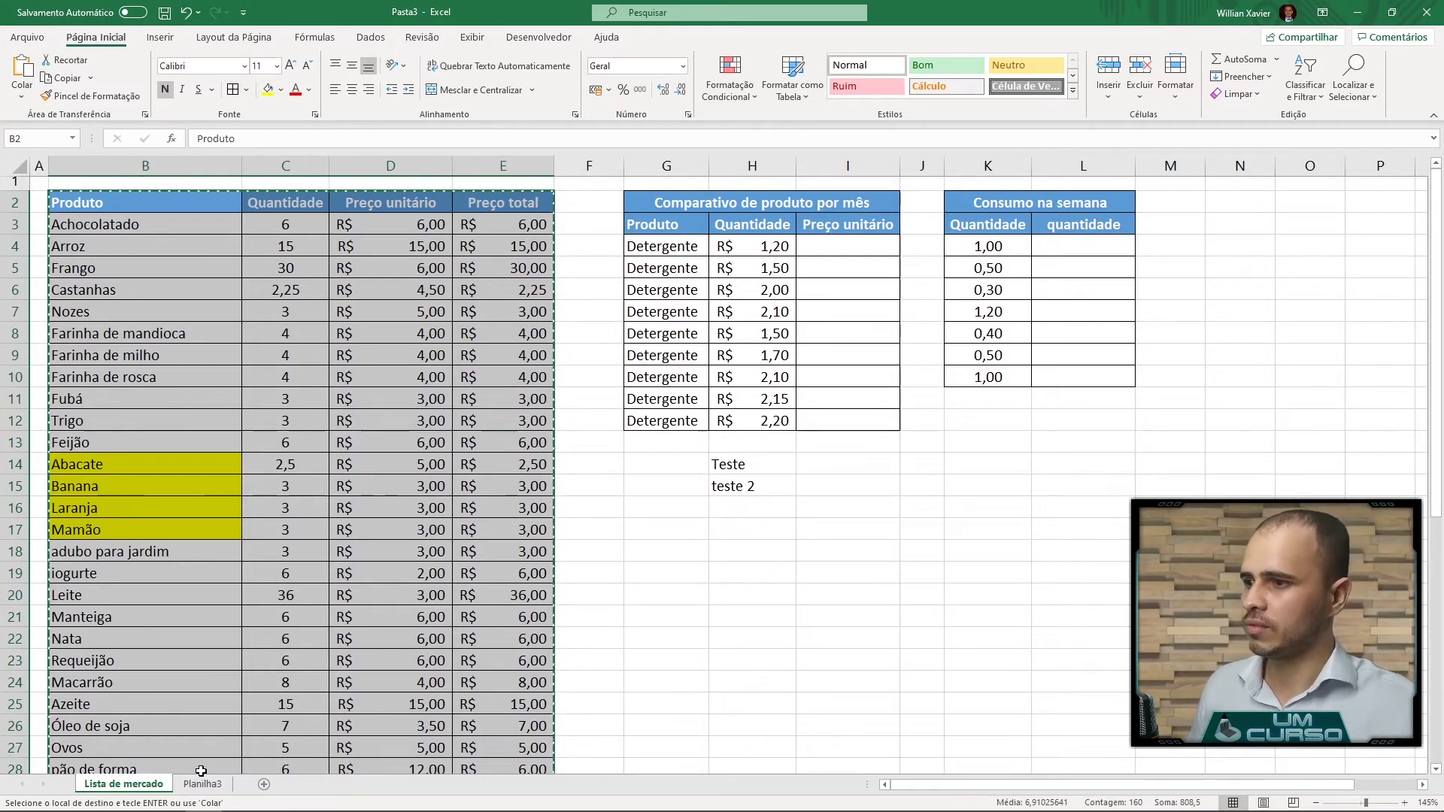
click(202, 784)
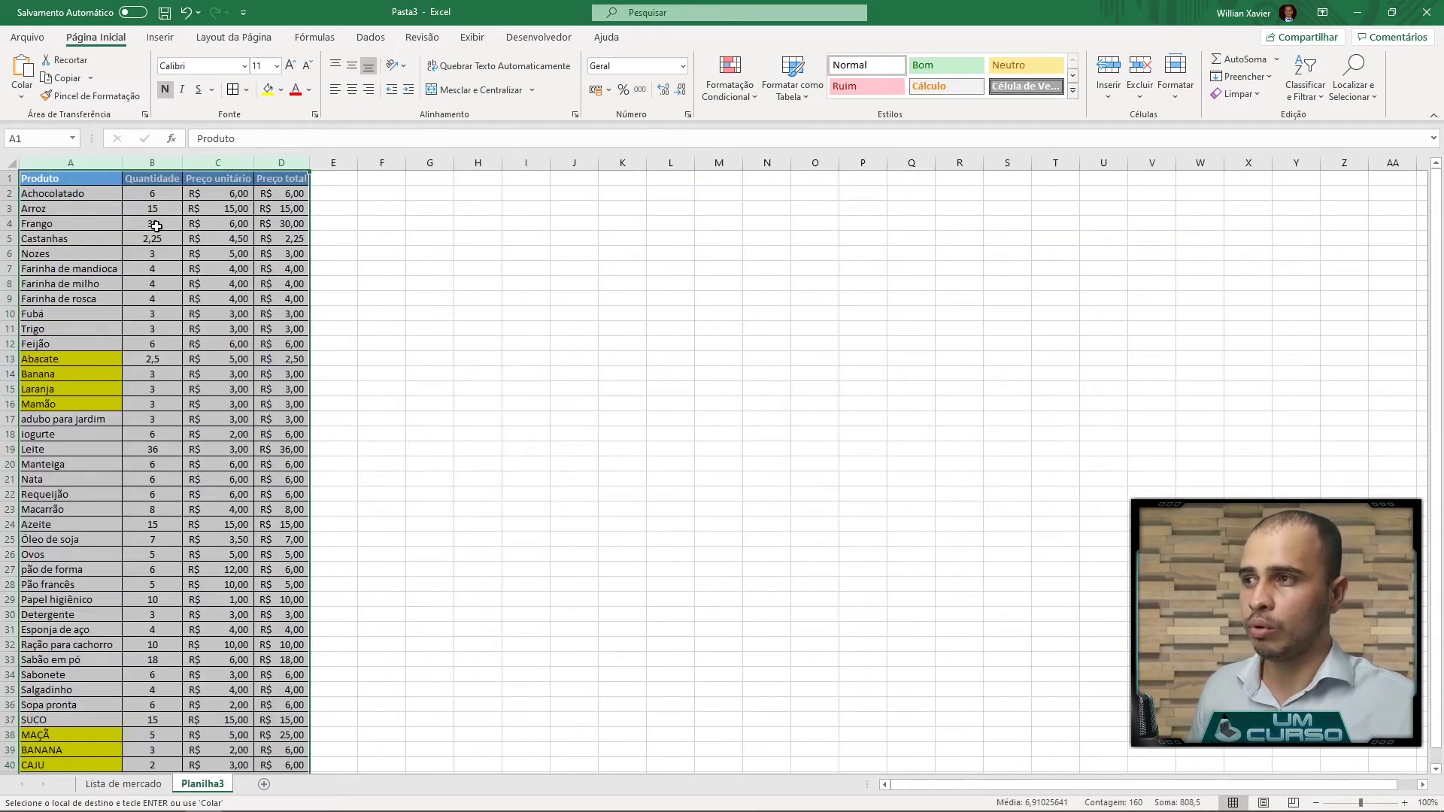
click(79, 194)
drag(79, 194, 284, 686)
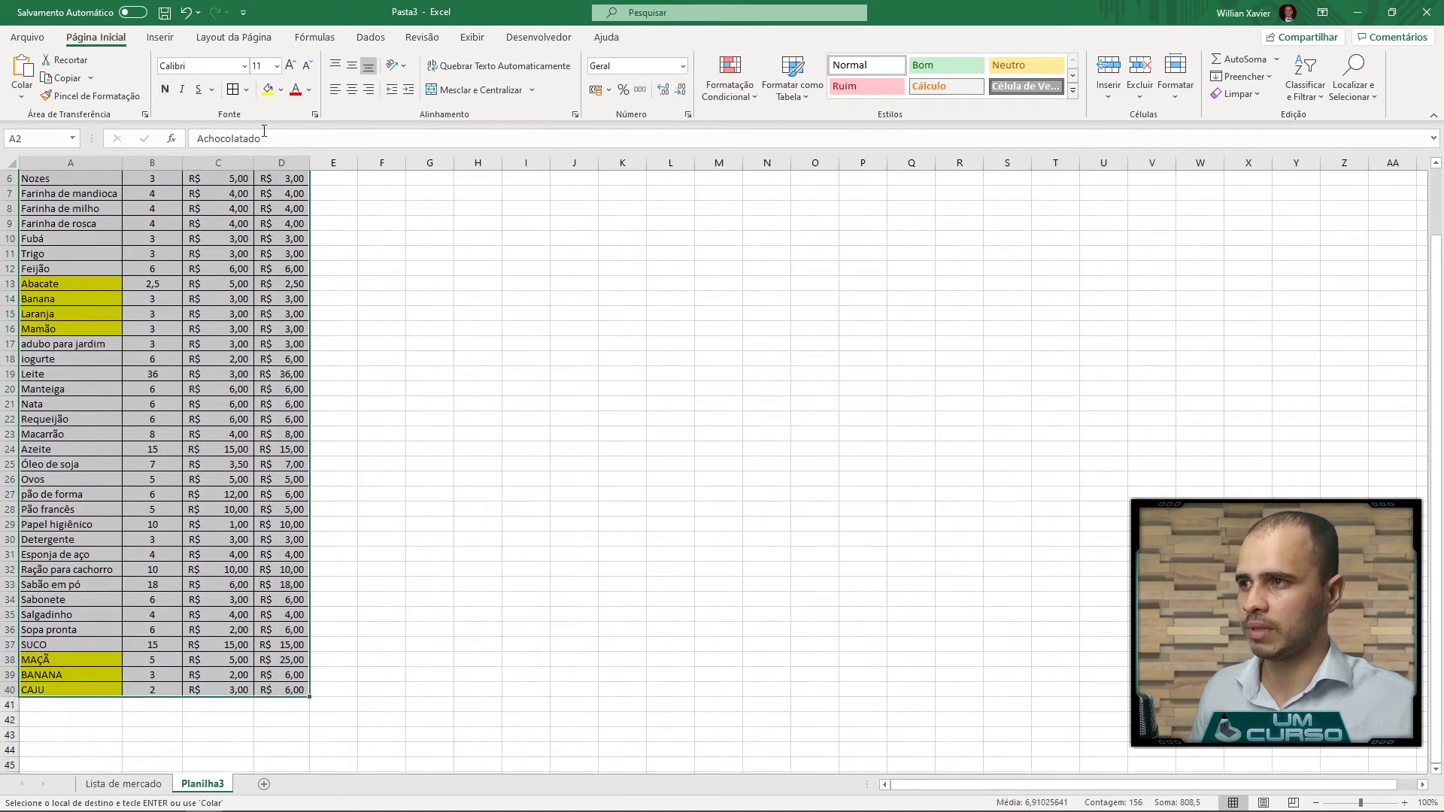
click(281, 91)
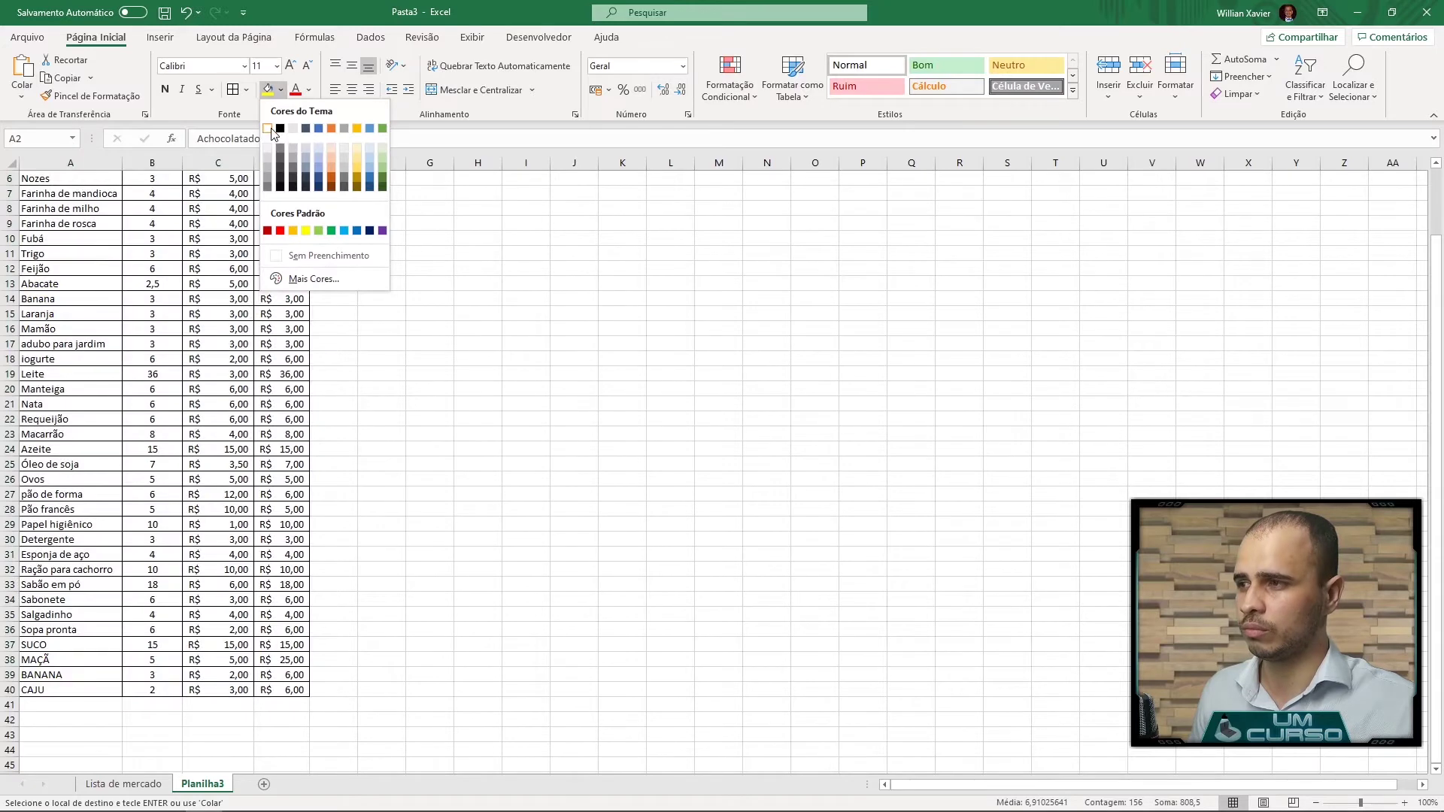
click(272, 132)
click(448, 328)
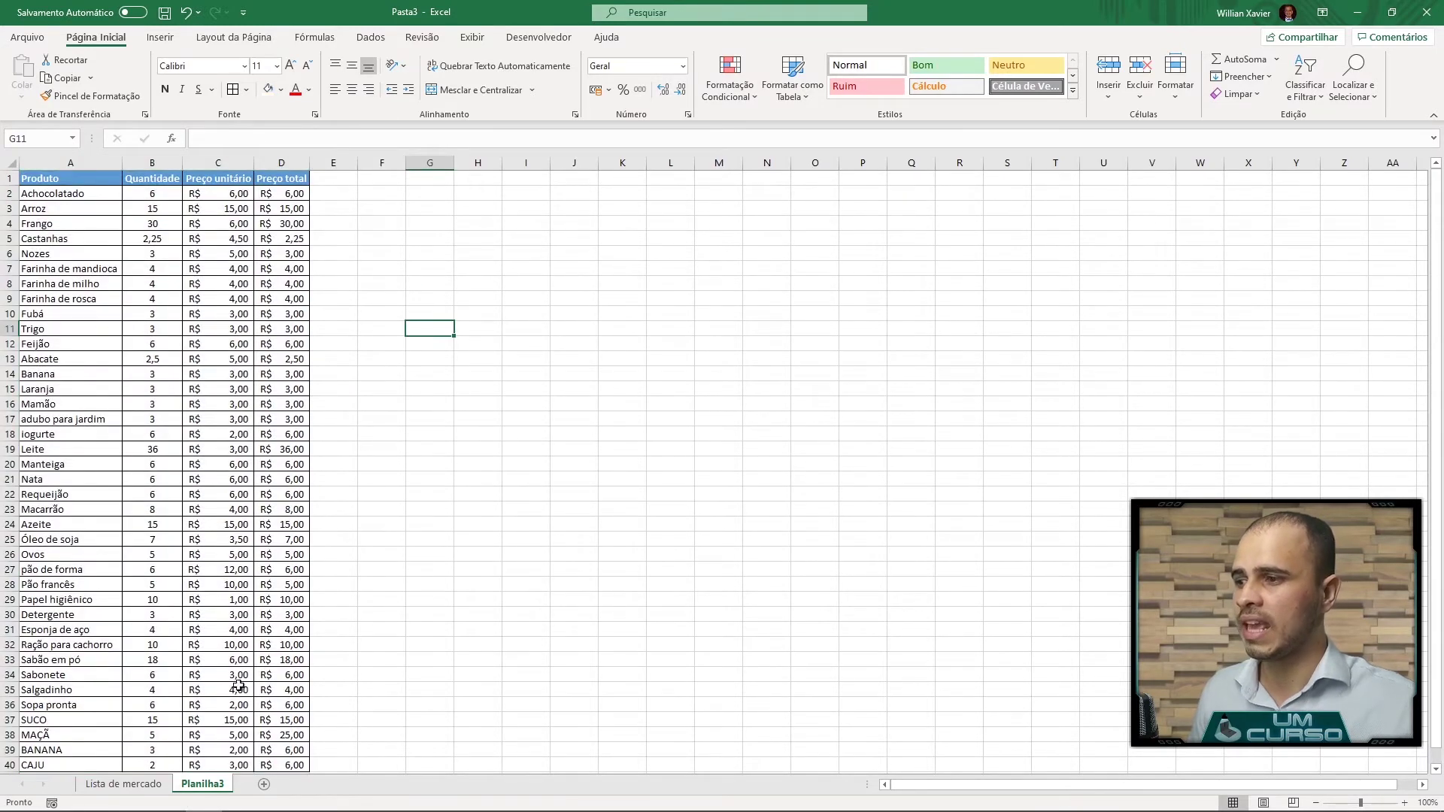
Copy the part of the Lista de mercado table from the Produto header to the Mamão row, B2 to E17
click(143, 784)
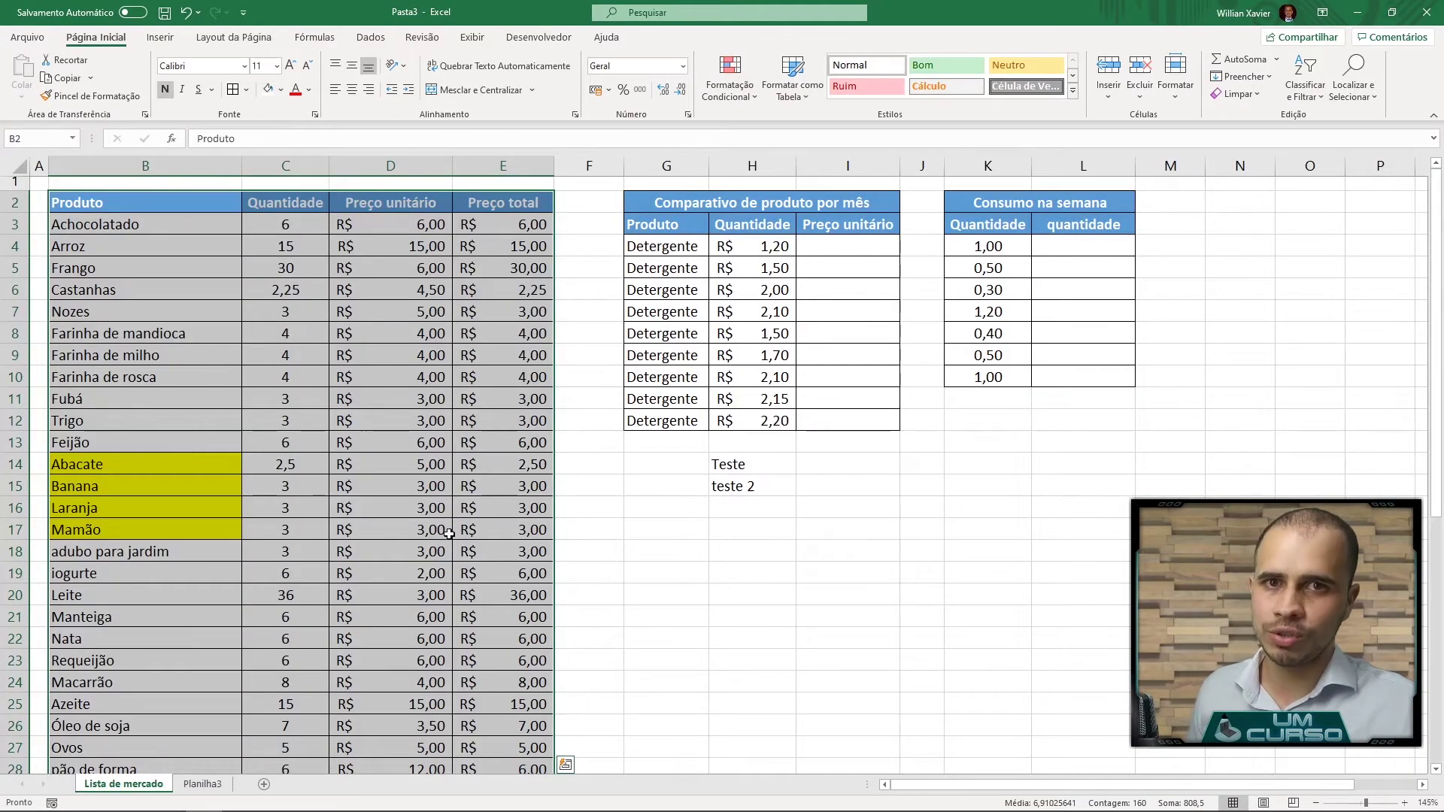
click(745, 509)
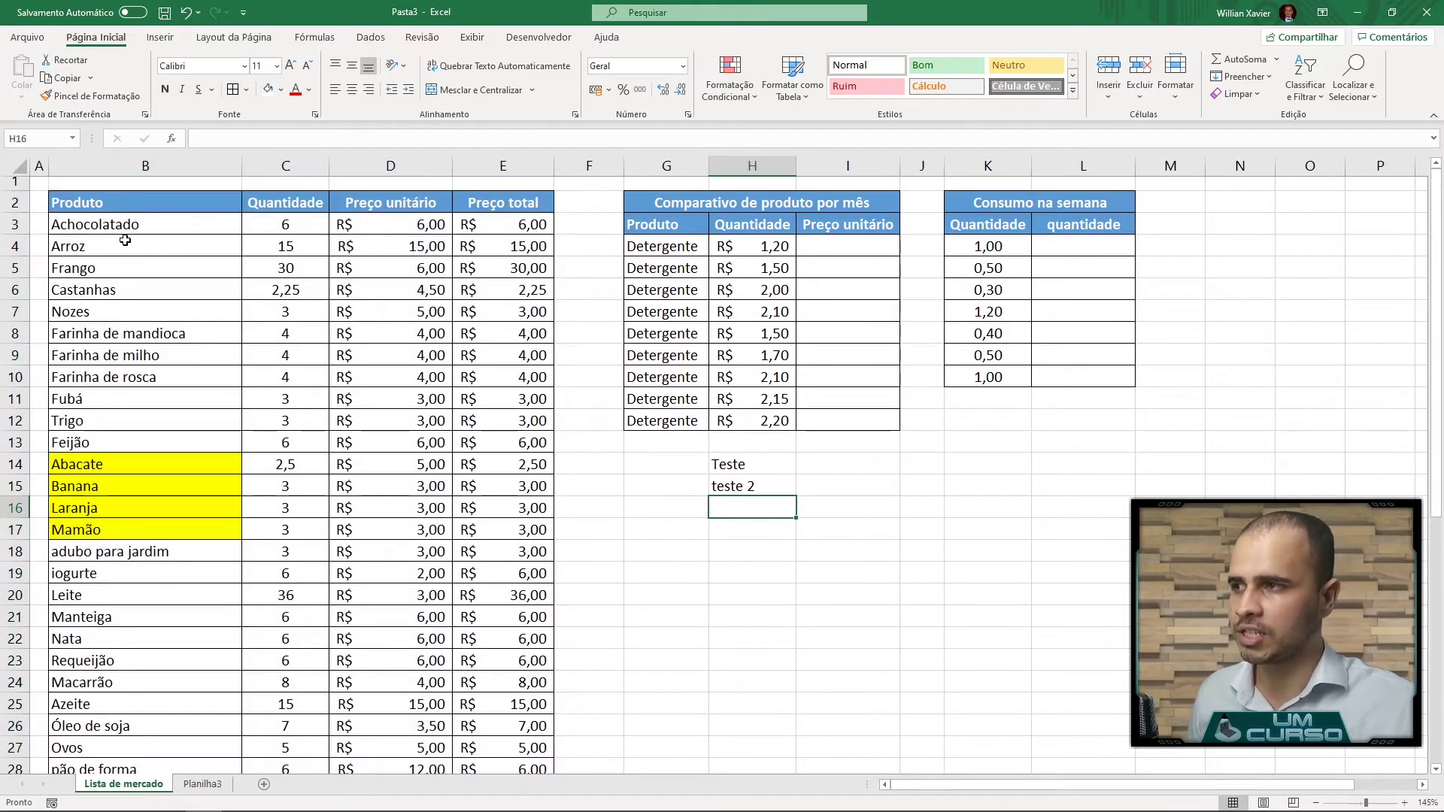
drag(121, 202, 483, 317)
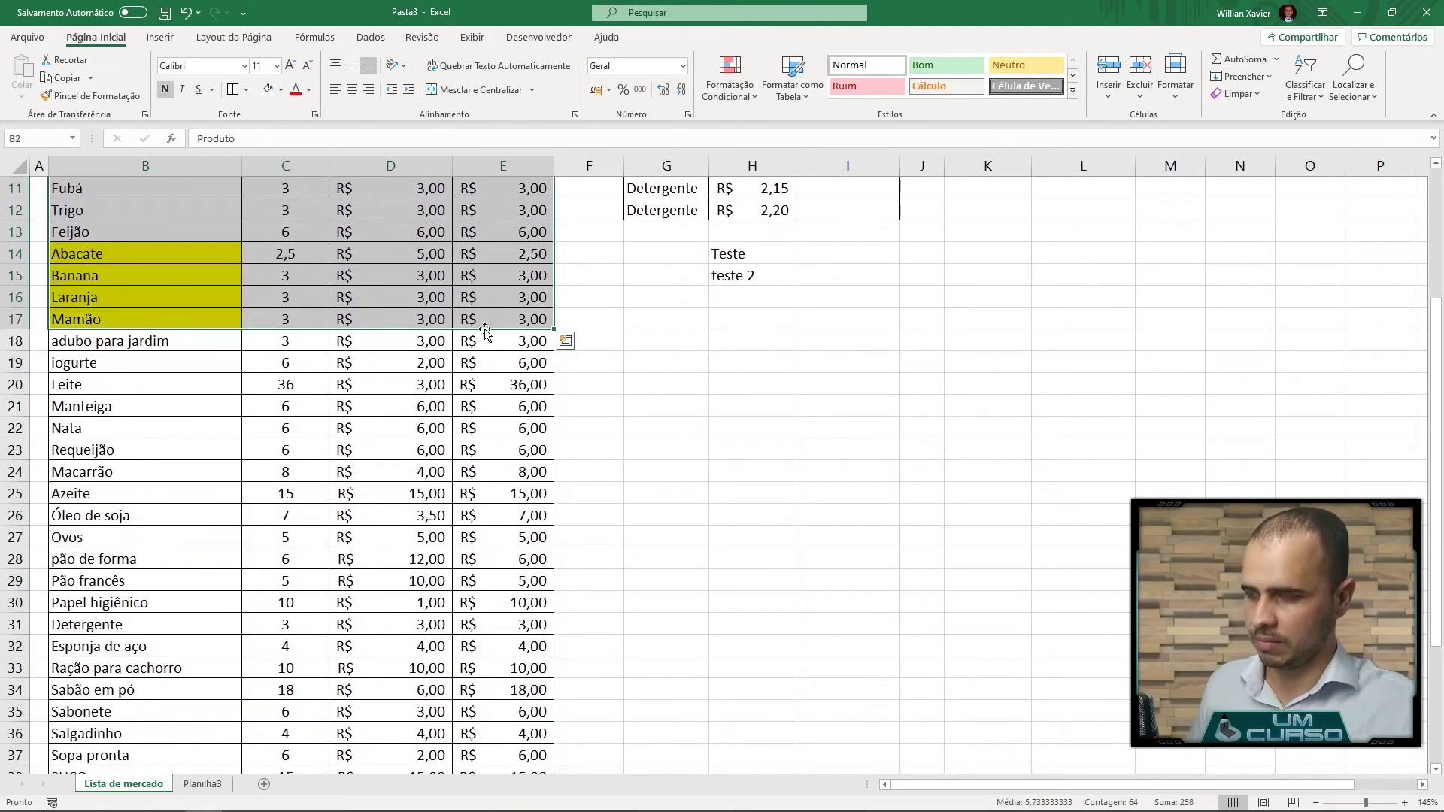
key(ctrl+c)
Clear the contents of product rows A2 to D40 on Planilha3, leaving the header row and borders in place
click(202, 784)
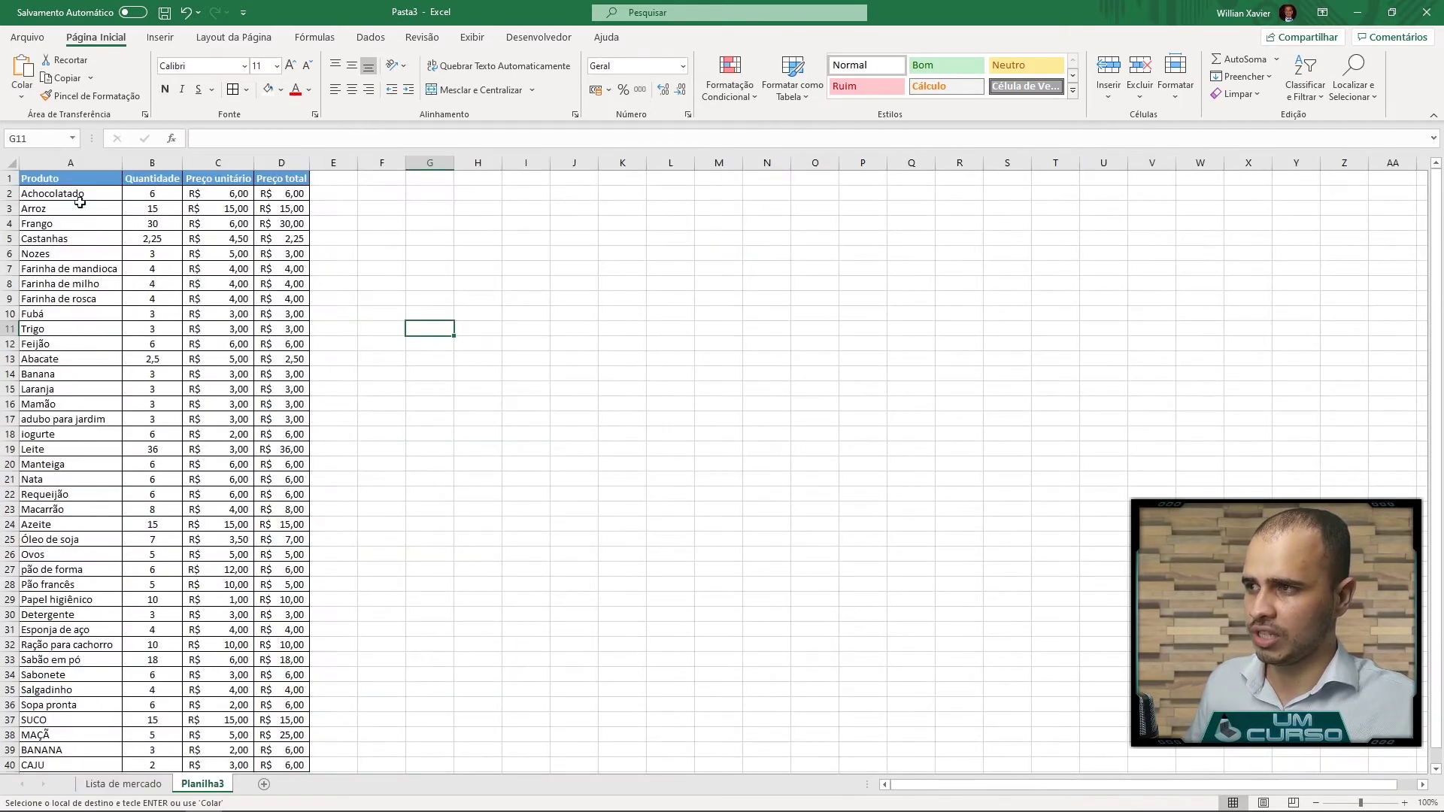
click(51, 190)
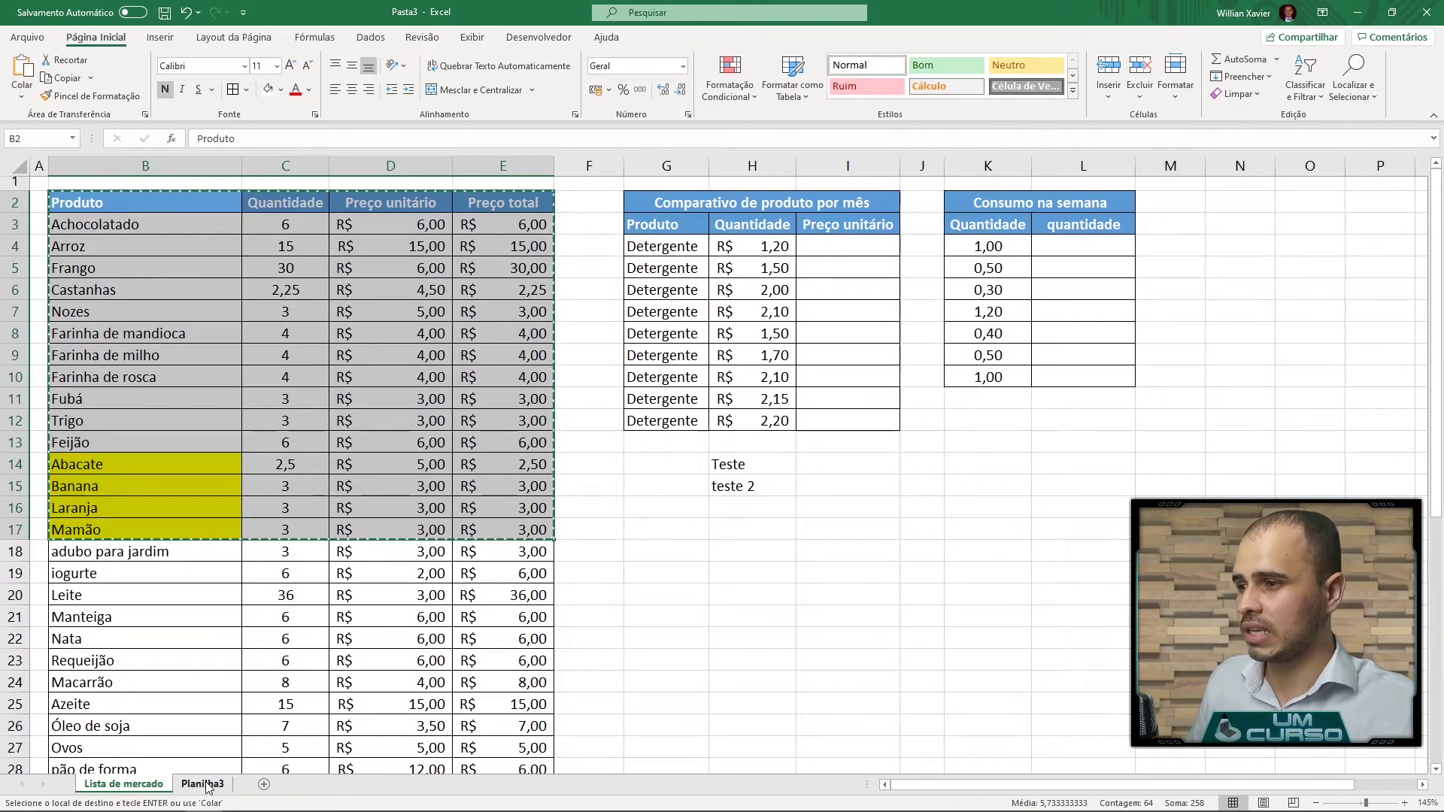
click(204, 785)
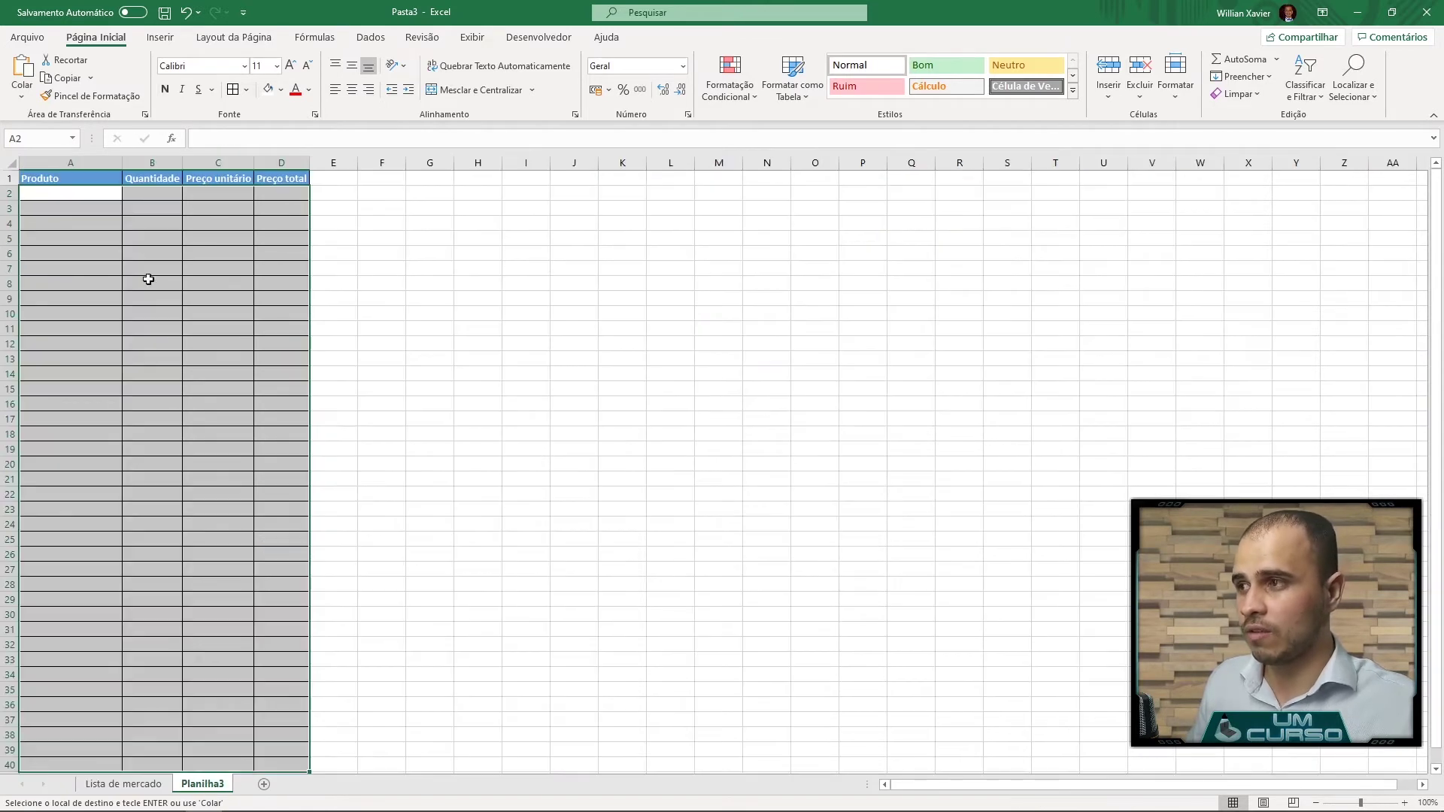
Paste the copied part of the shopping list at A1 of Planilha3 and highlight product names A11 to A16
click(88, 178)
key(ctrl+v)
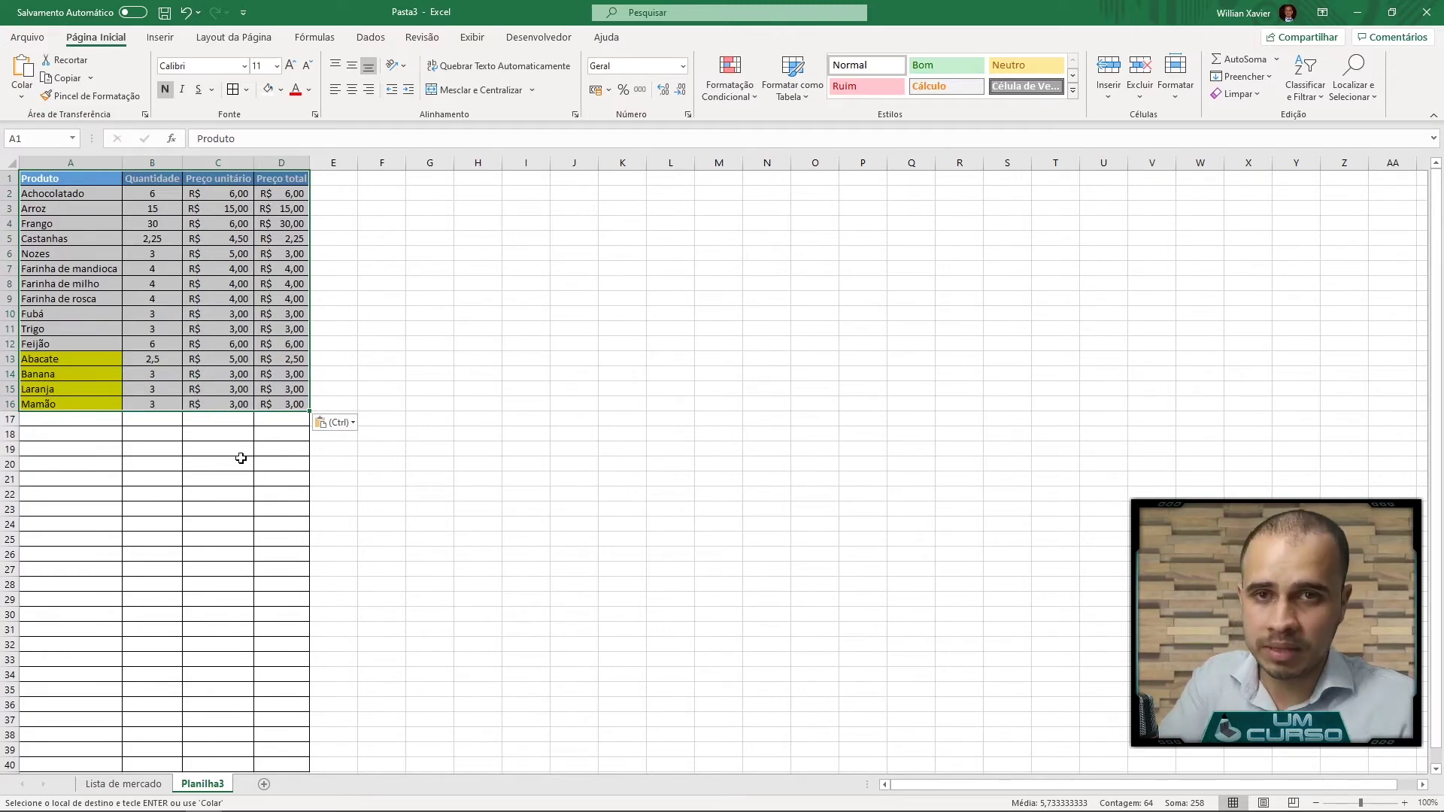
drag(105, 331, 130, 413)
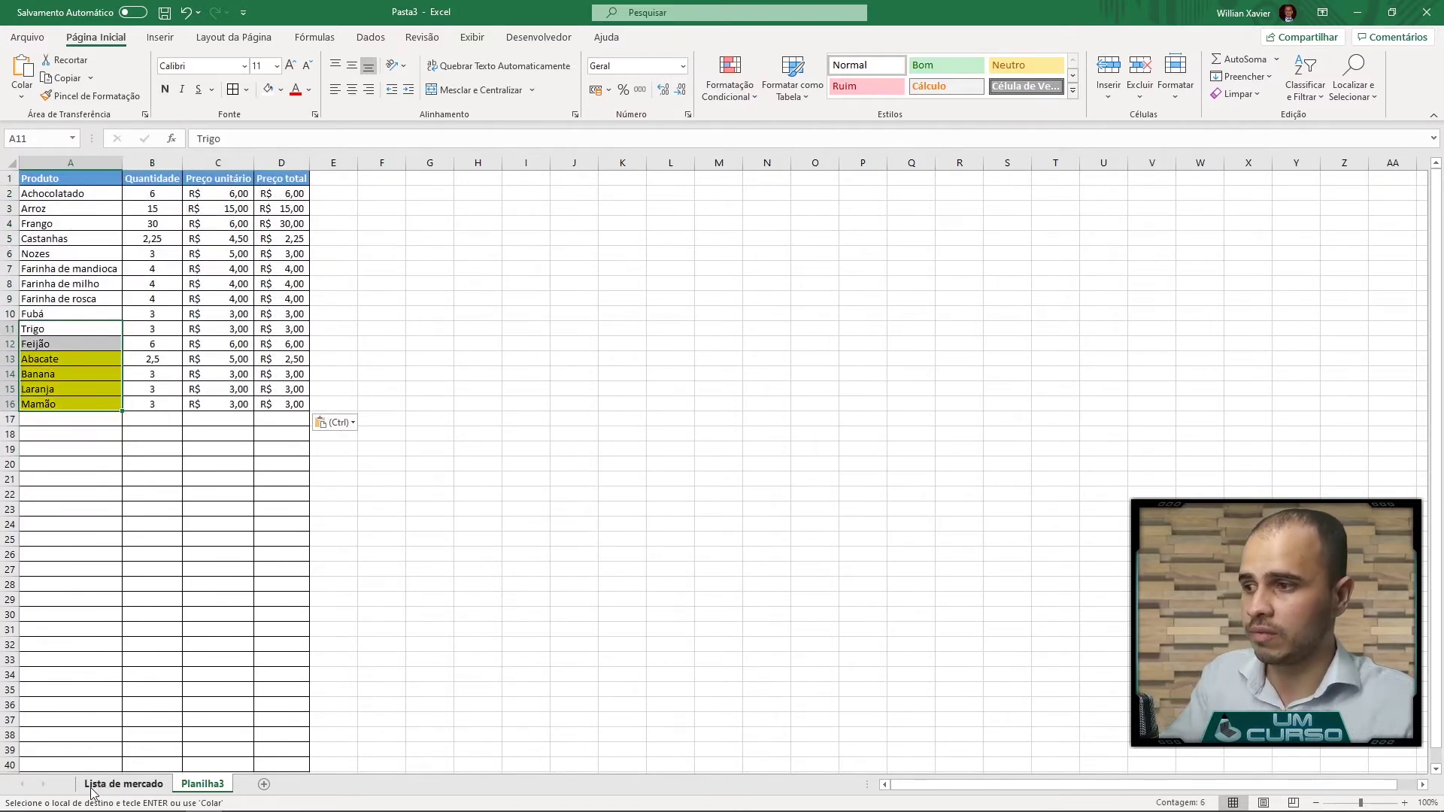
On Lista de mercado, set the unit prices from Frango to Trigo, D5 to D12, to font size 12
click(123, 784)
drag(404, 269, 382, 427)
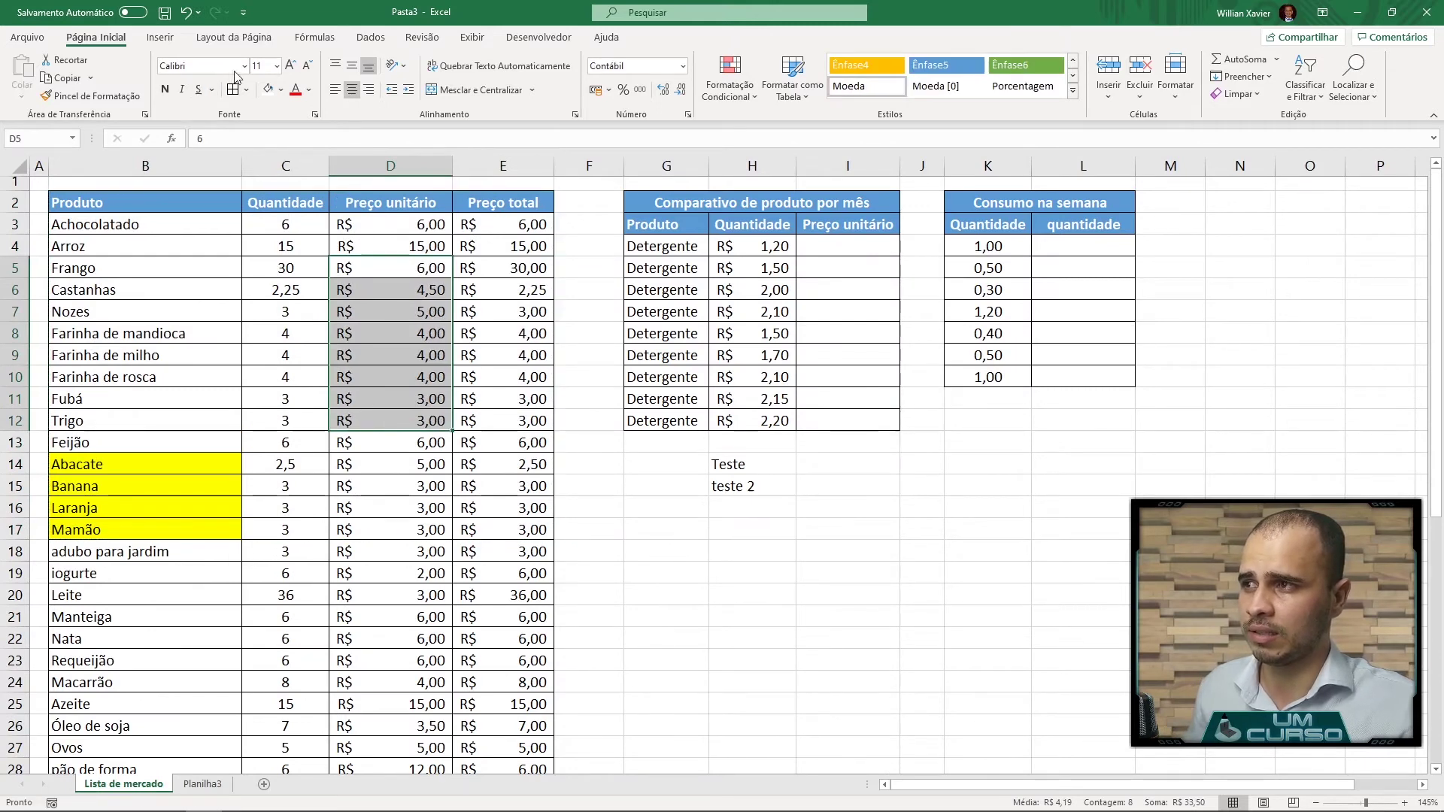
click(244, 66)
click(291, 67)
click(292, 67)
click(291, 66)
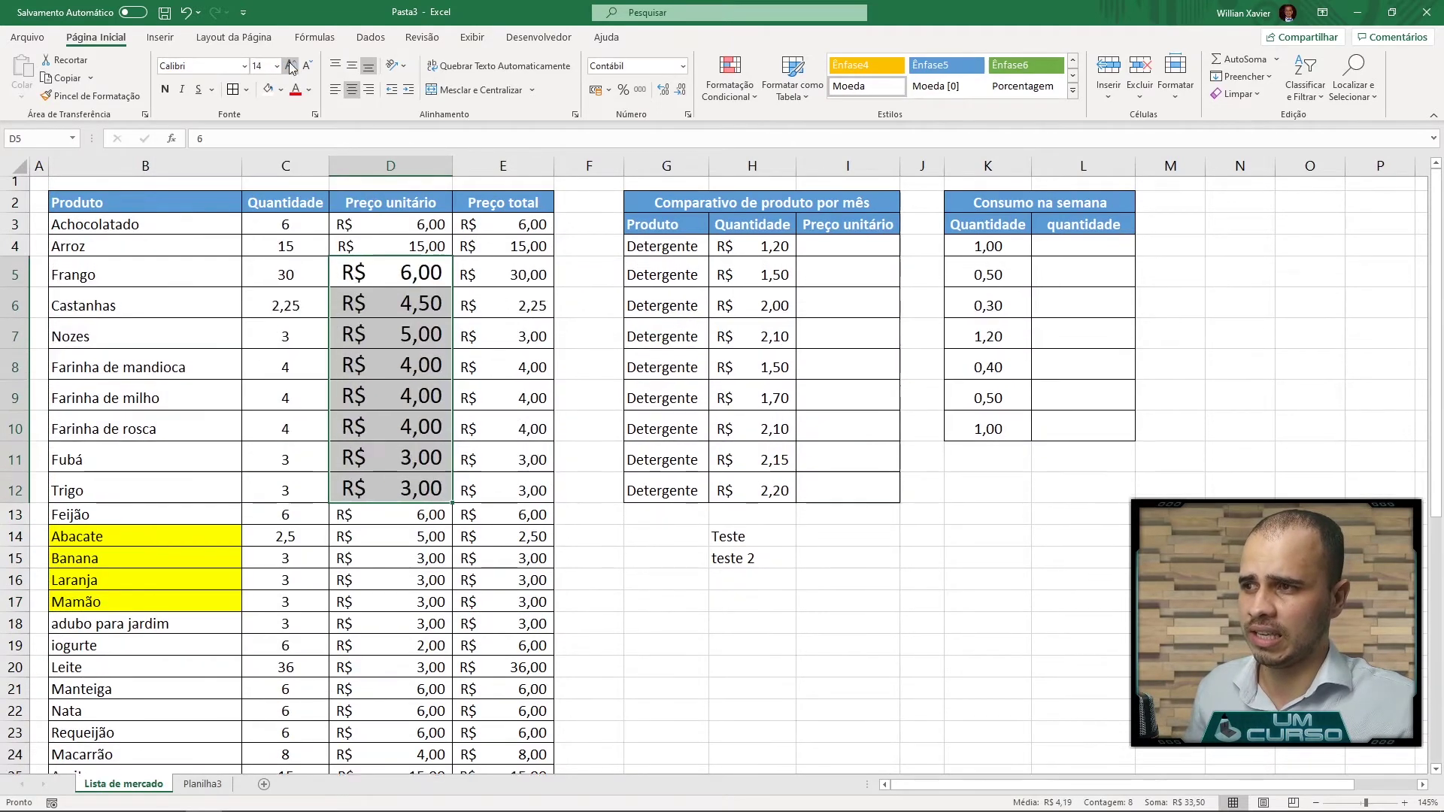
click(291, 66)
click(291, 66)
click(307, 67)
click(308, 68)
click(309, 68)
click(309, 68)
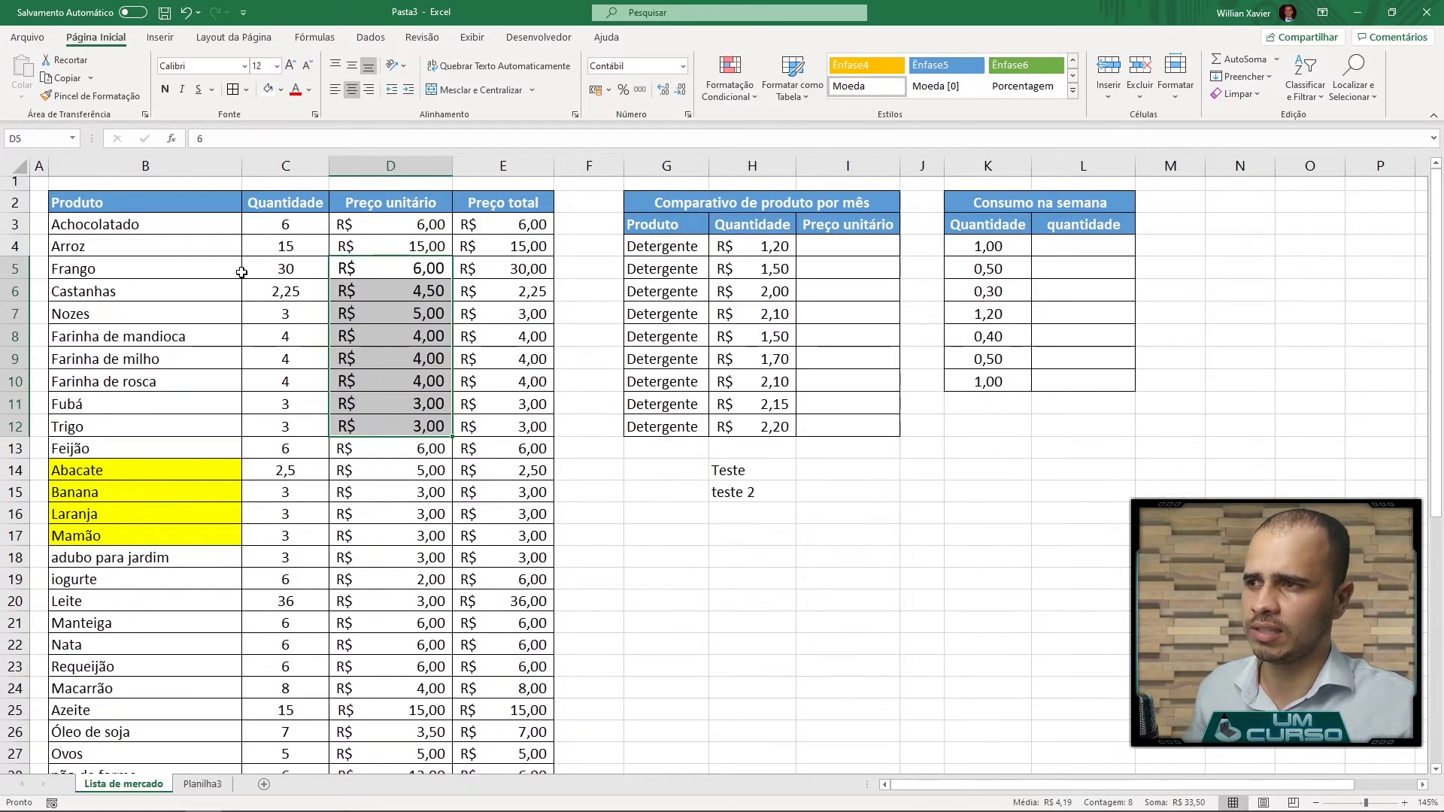
Enlarge the font of the Farinha de mandioca cell B8 by several sizes
click(211, 336)
click(290, 67)
click(290, 66)
click(291, 66)
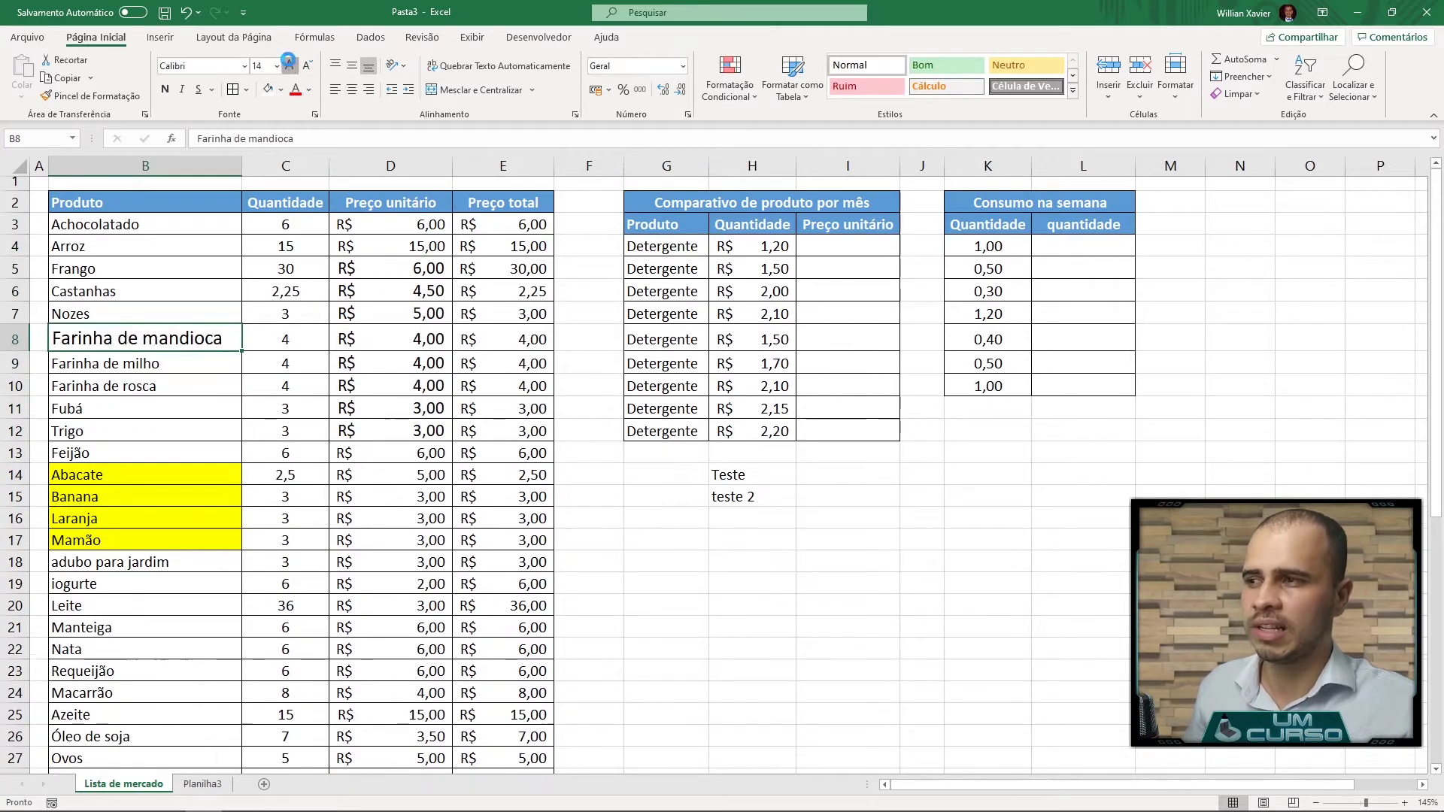
click(290, 66)
click(291, 66)
click(290, 66)
Color the unit price of Farinha de mandioca in D8 red
click(374, 331)
click(295, 89)
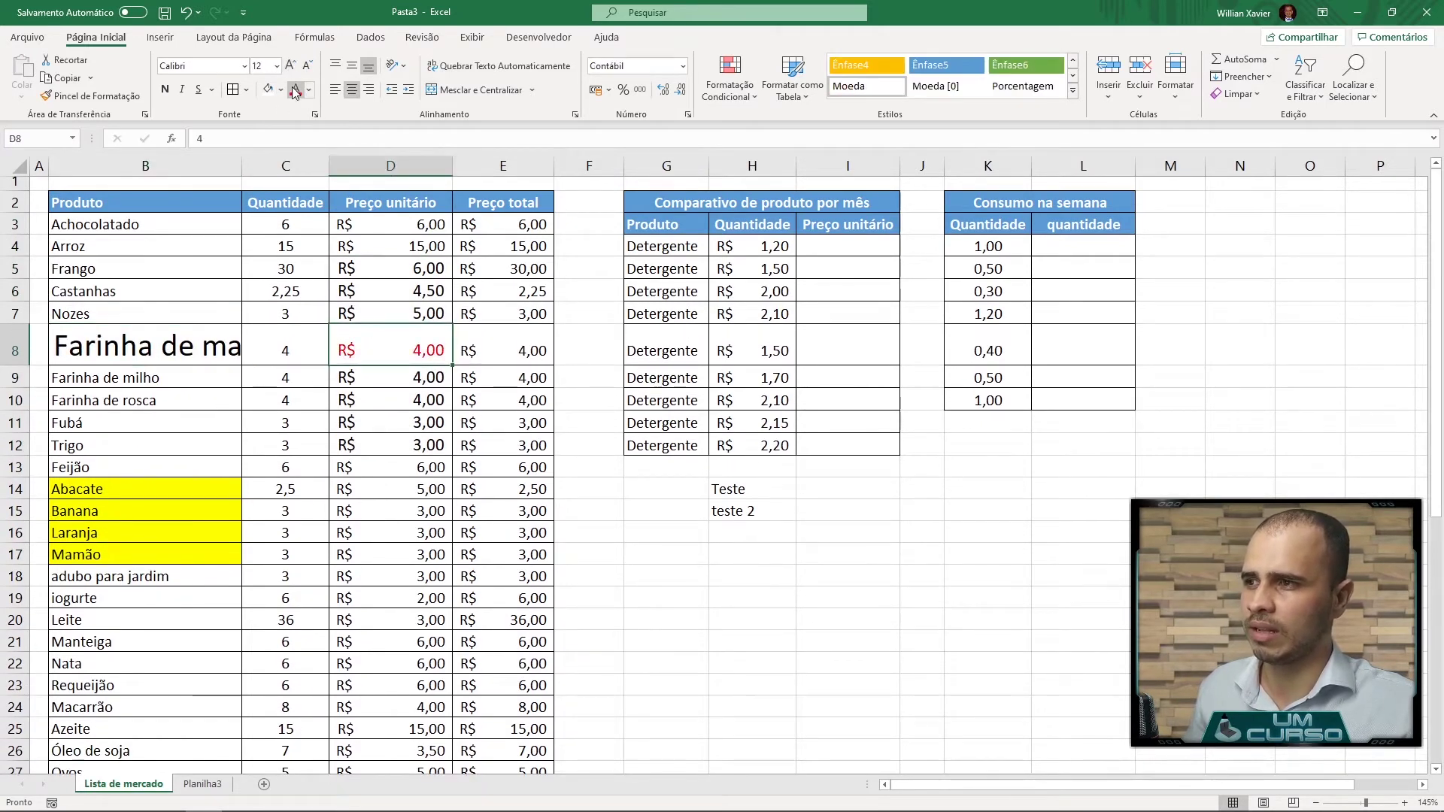
click(366, 401)
Copy B2 to E17 of Lista de mercado with its new formatting and paste it at A1 of Planilha3
mouse_move(133, 211)
mouse_down()
mouse_move(436, 534)
mouse_move(495, 538)
mouse_move(496, 555)
mouse_up()
key(ctrl+c)
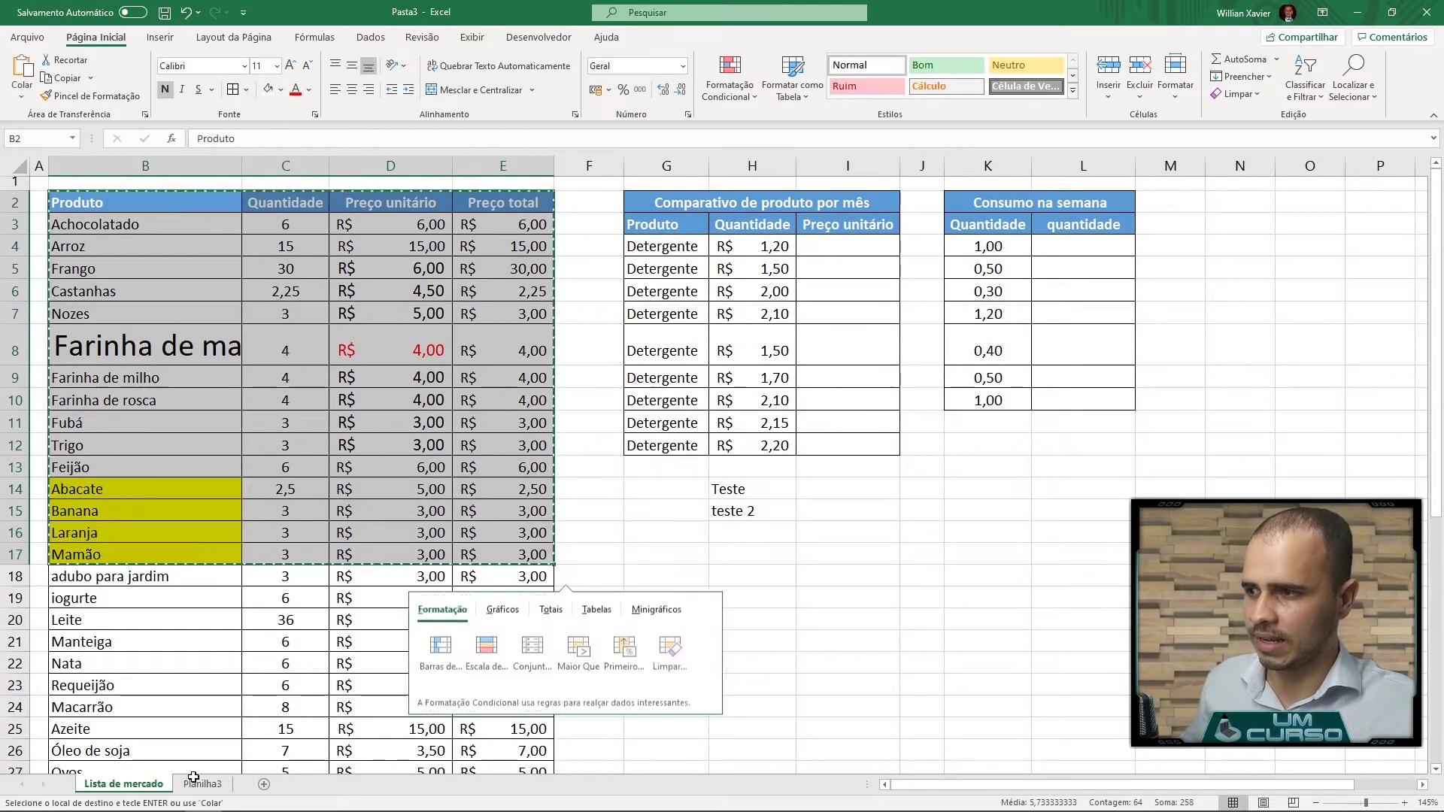
click(203, 784)
click(83, 179)
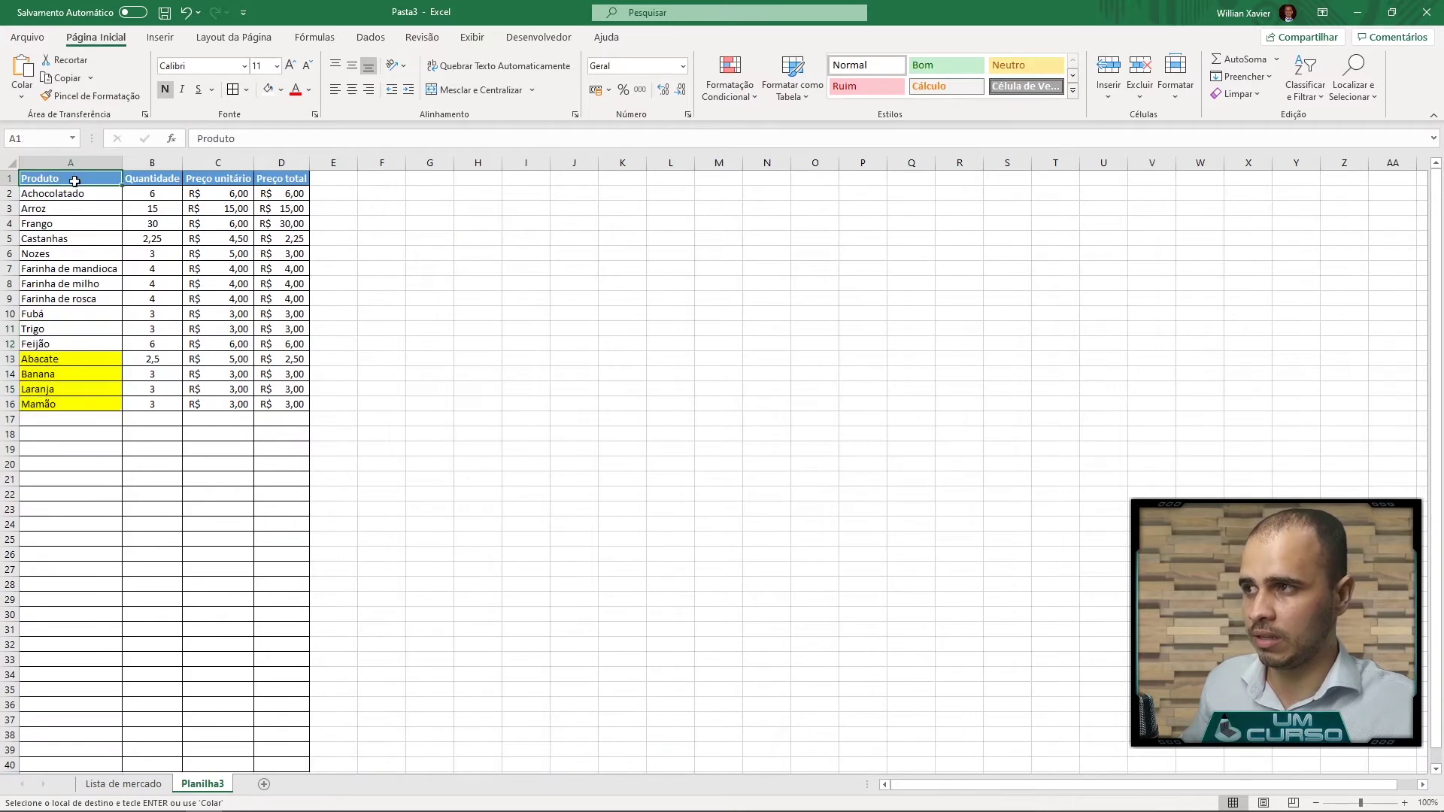
key(ctrl+v)
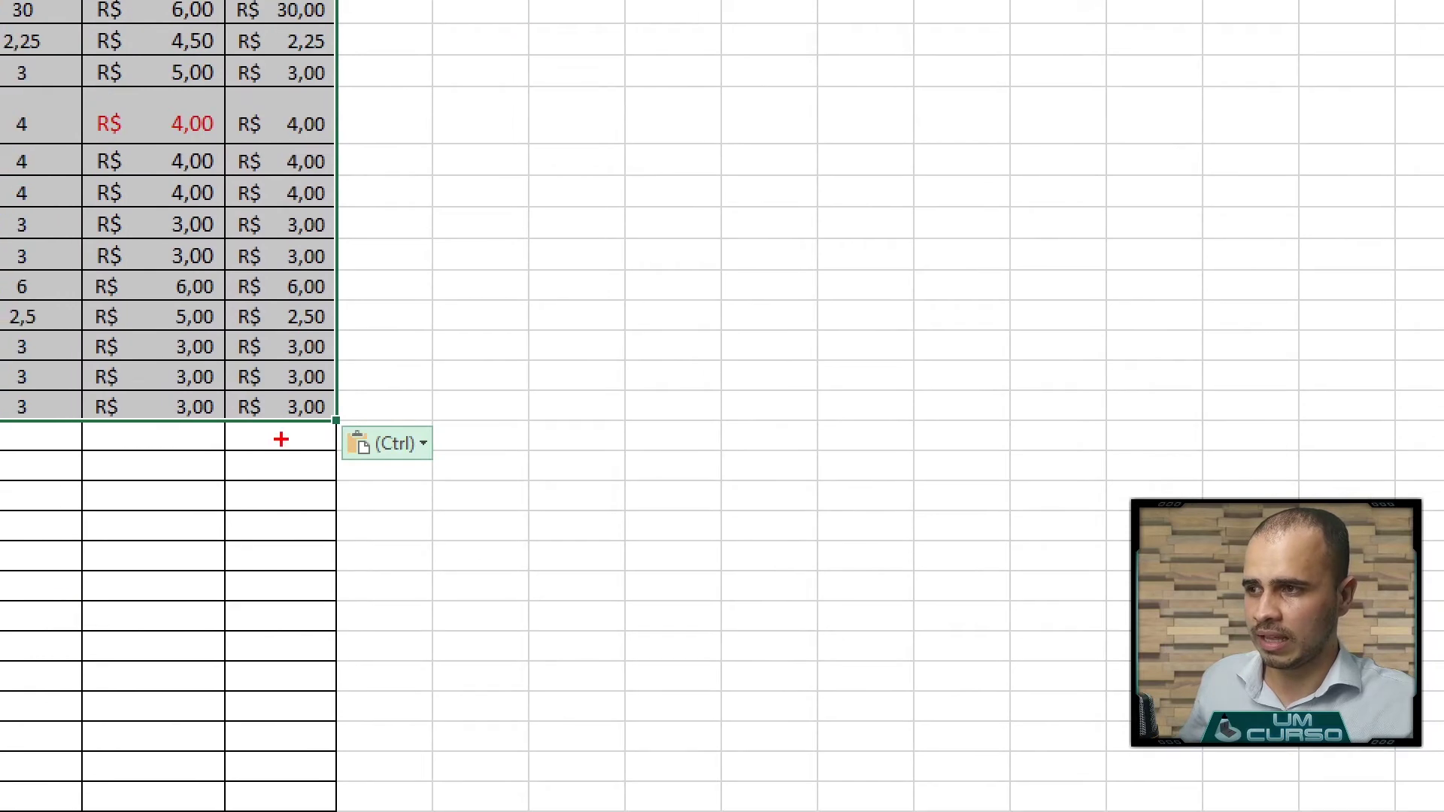
Examine the paste options offered for the pasted list, especially the values-only choice under Colar Valores
mouse_move(449, 402)
mouse_down()
mouse_move(345, 374)
mouse_move(416, 531)
mouse_move(406, 345)
mouse_up()
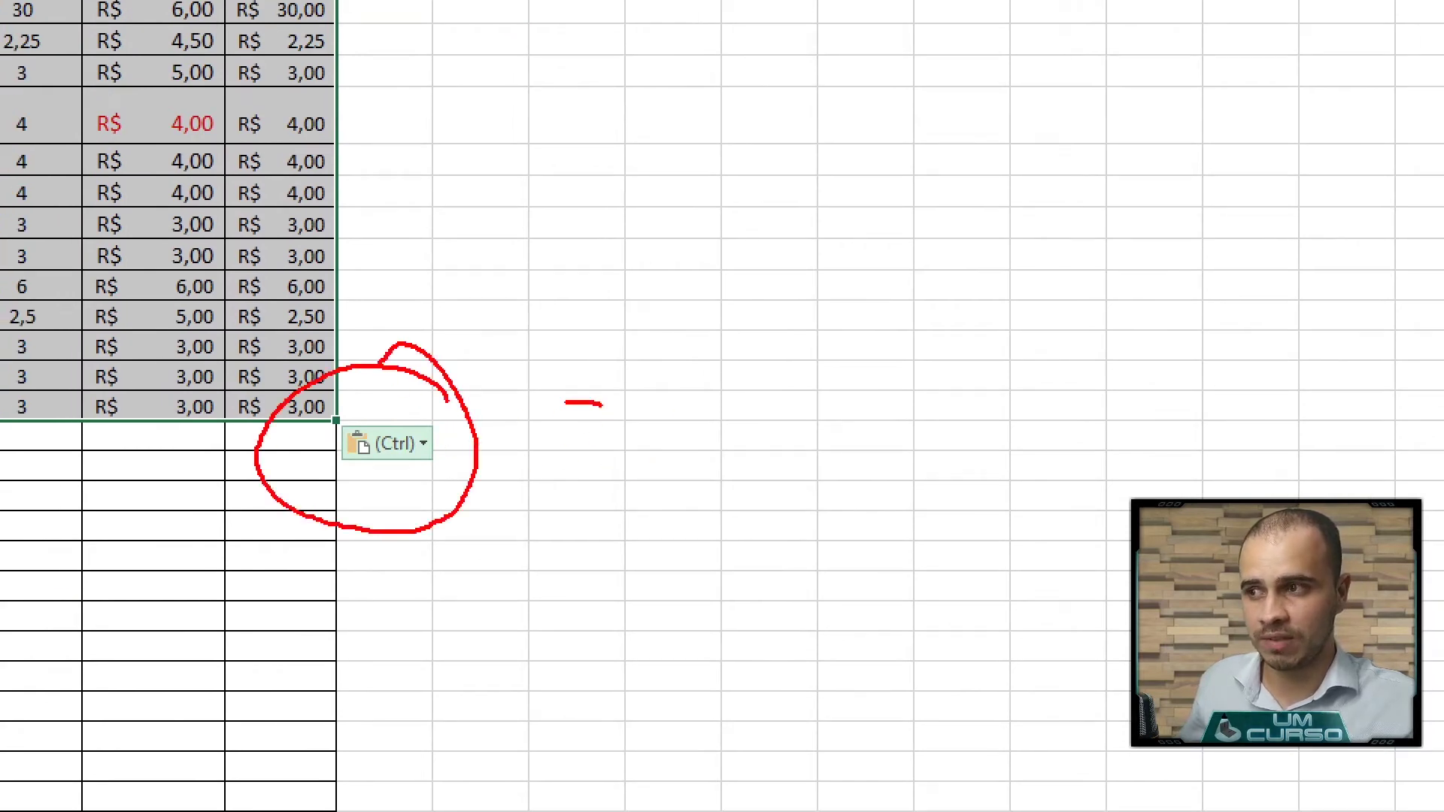
drag(565, 403, 449, 422)
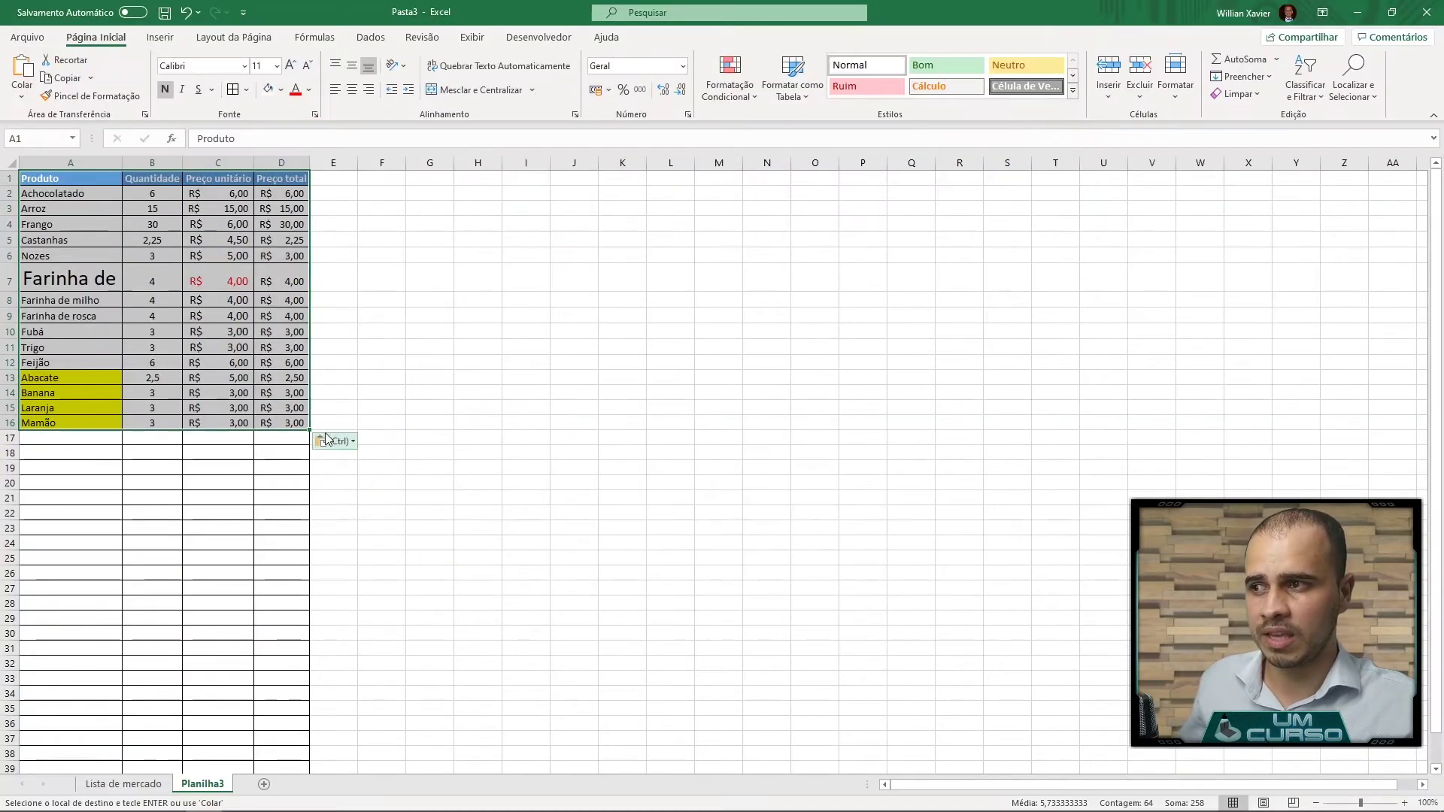
click(427, 445)
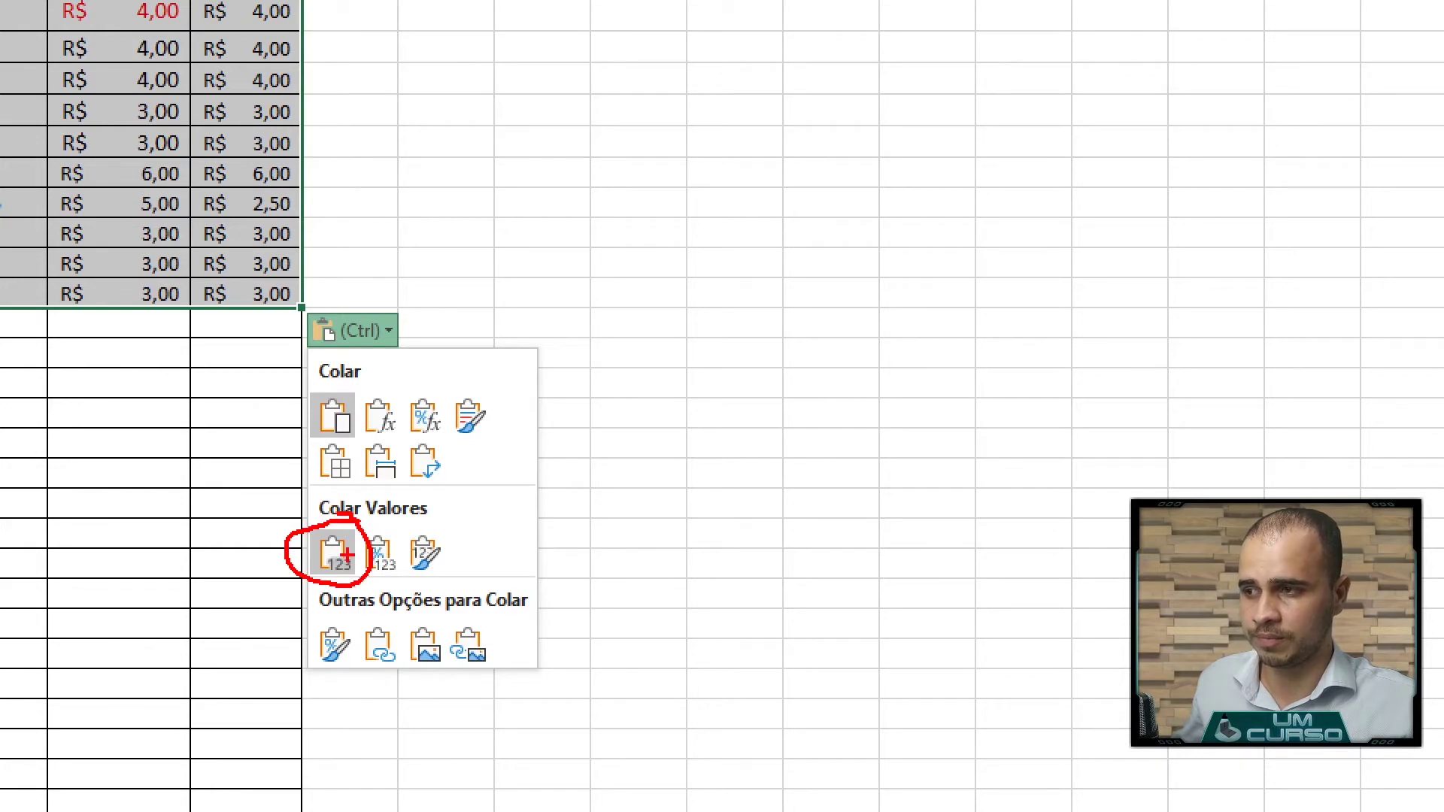
click(337, 555)
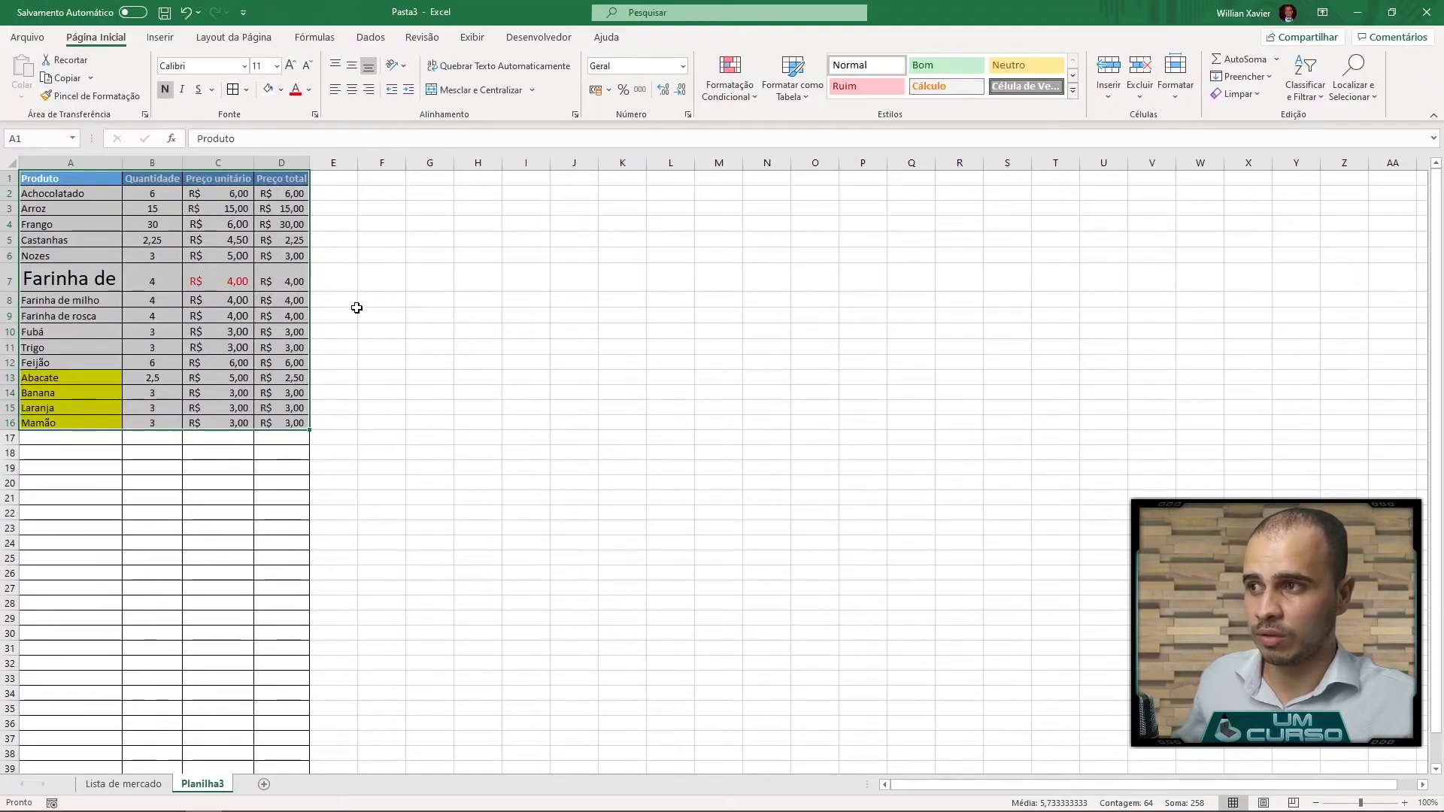
click(357, 308)
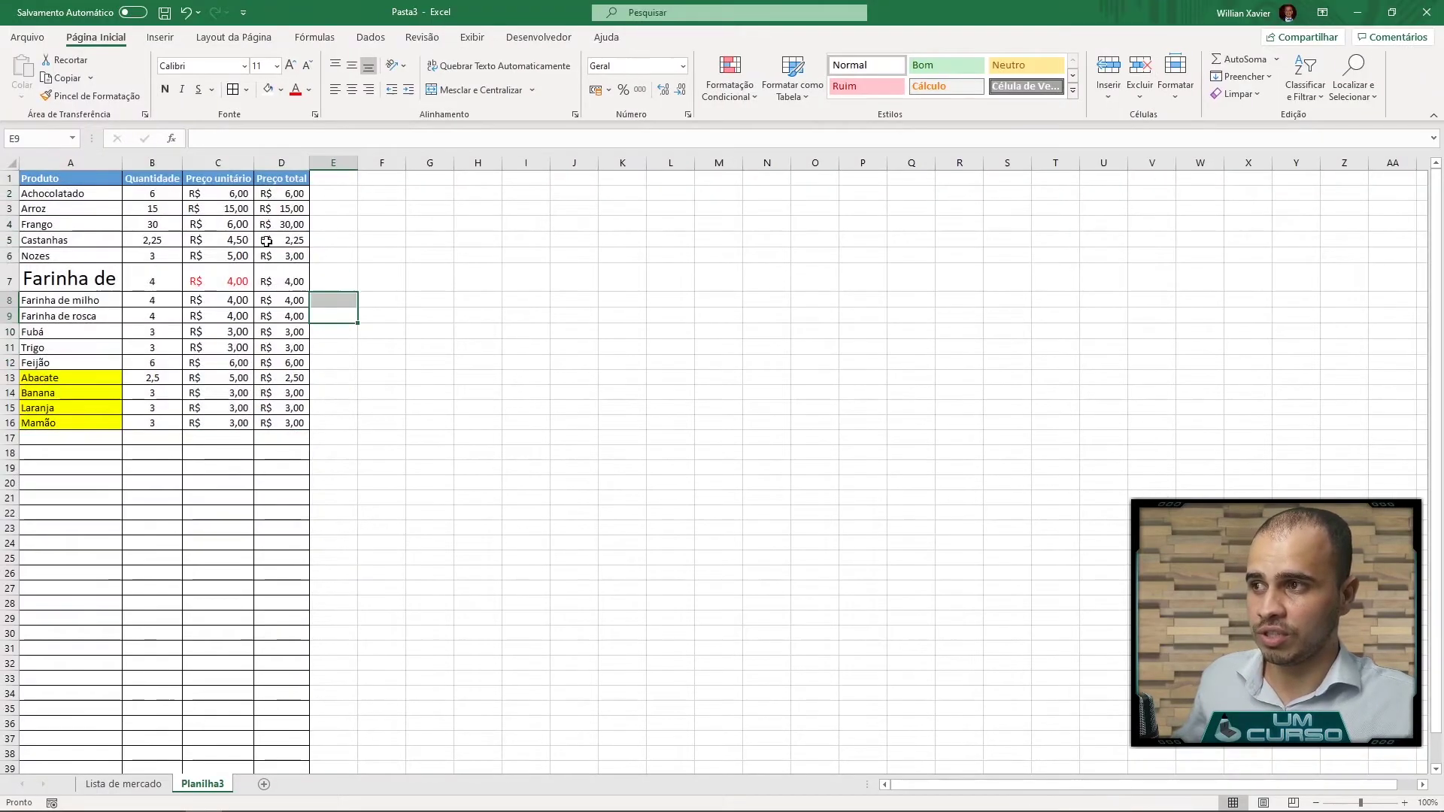
Delete rows 2 to 16 of Planilha3, keeping the header row
drag(106, 194, 152, 240)
drag(9, 193, 18, 426)
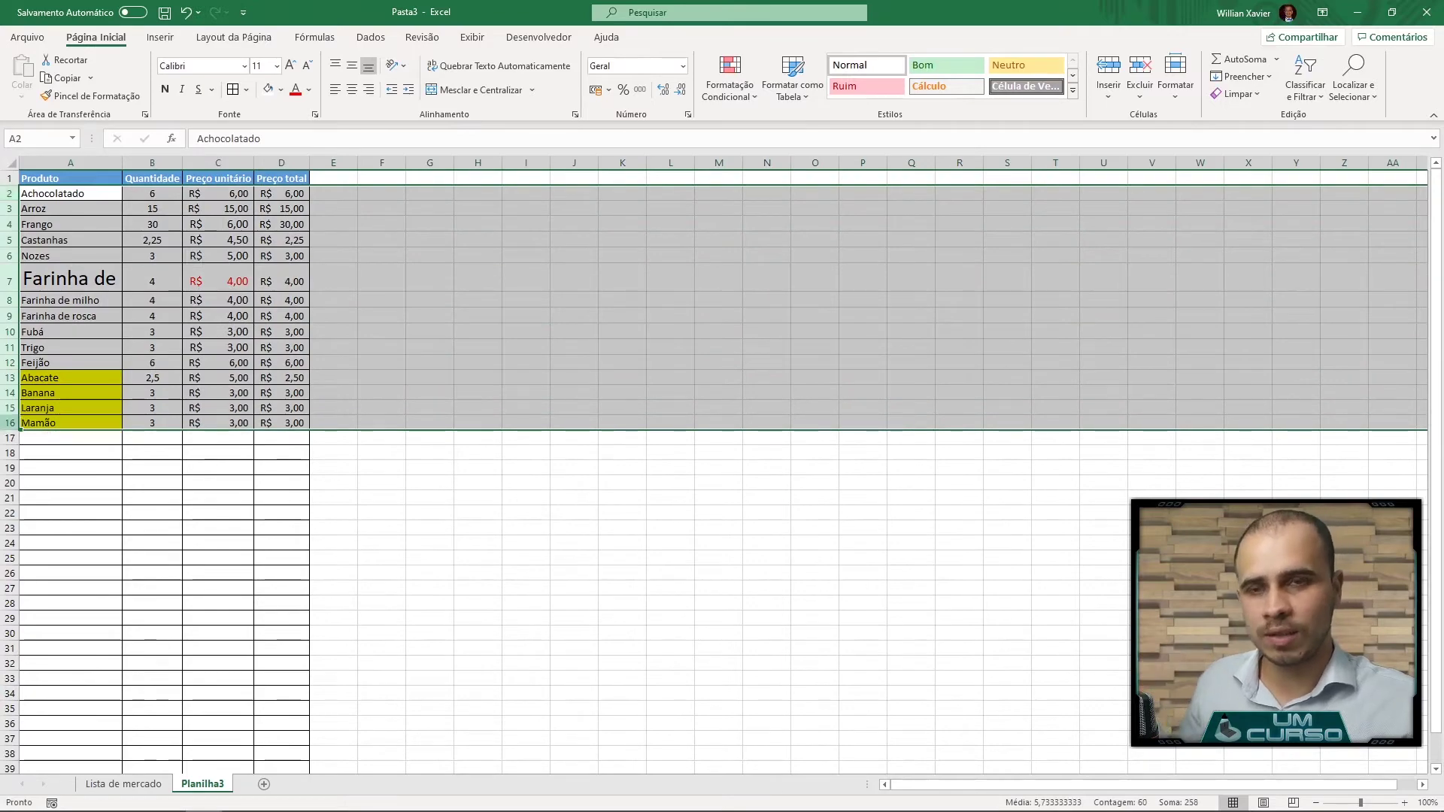
right_click(9, 358)
click(49, 505)
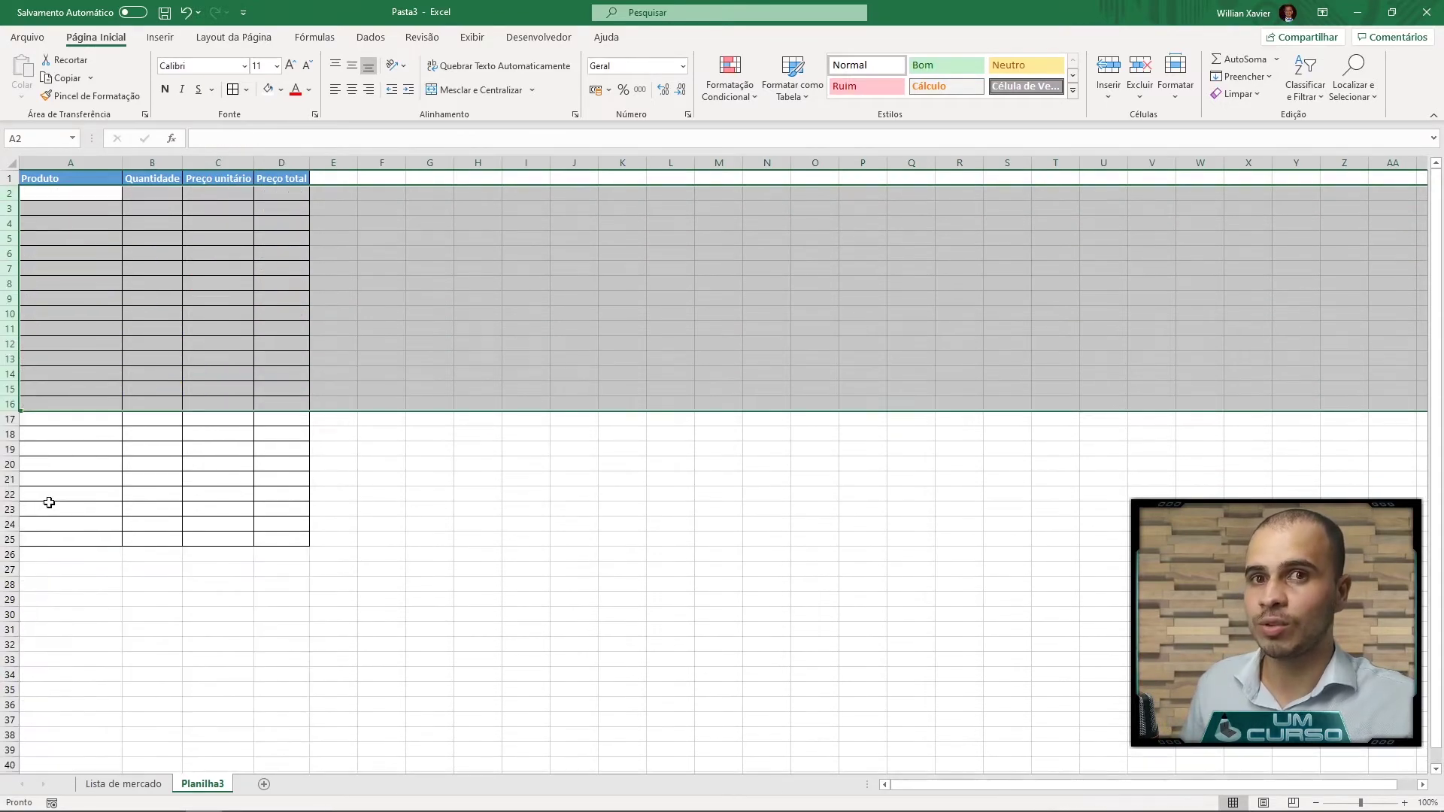
click(280, 451)
Copy B2 to E17 of Lista de mercado again and paste it at A1 of Planilha3, switching the paste to values only
click(139, 783)
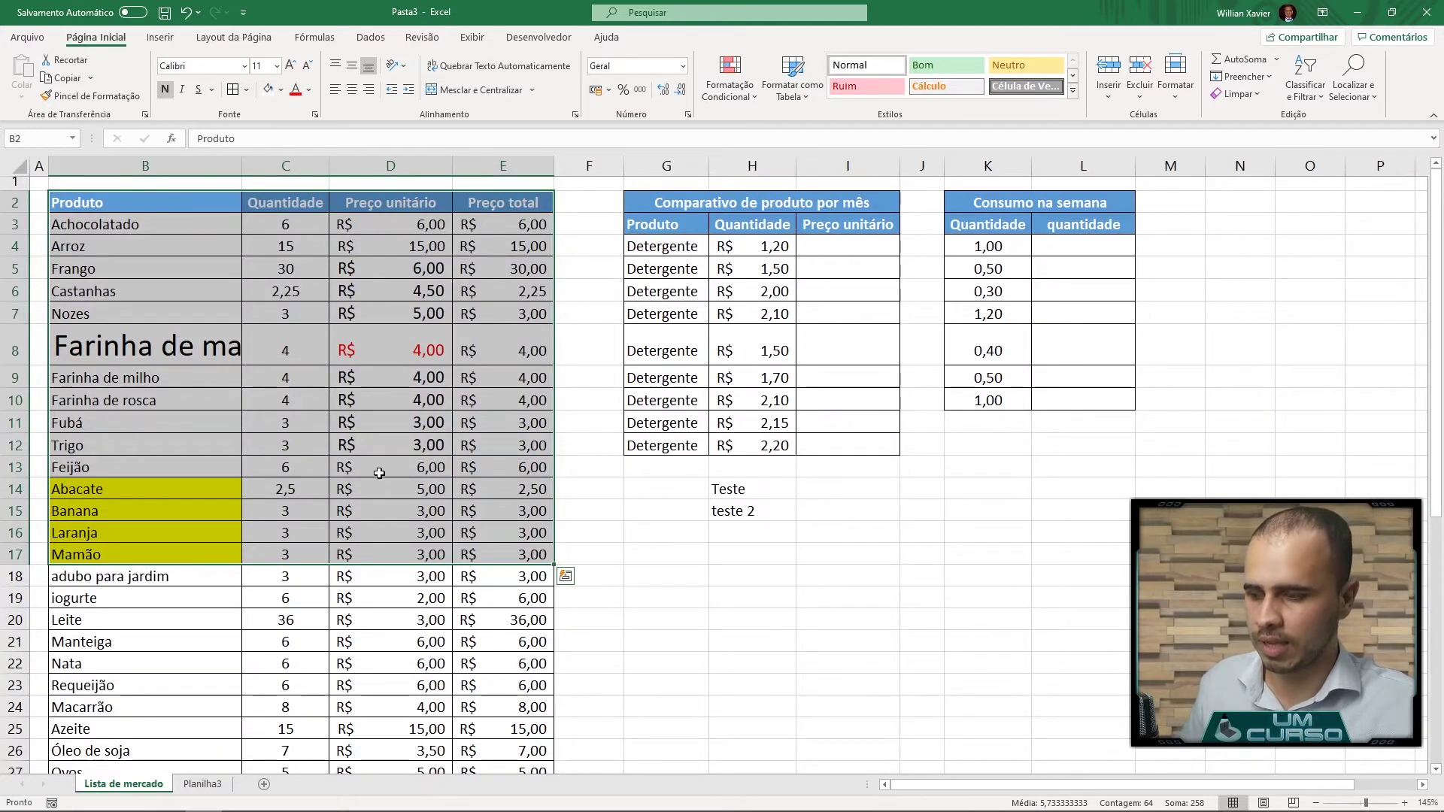
key(ctrl+c)
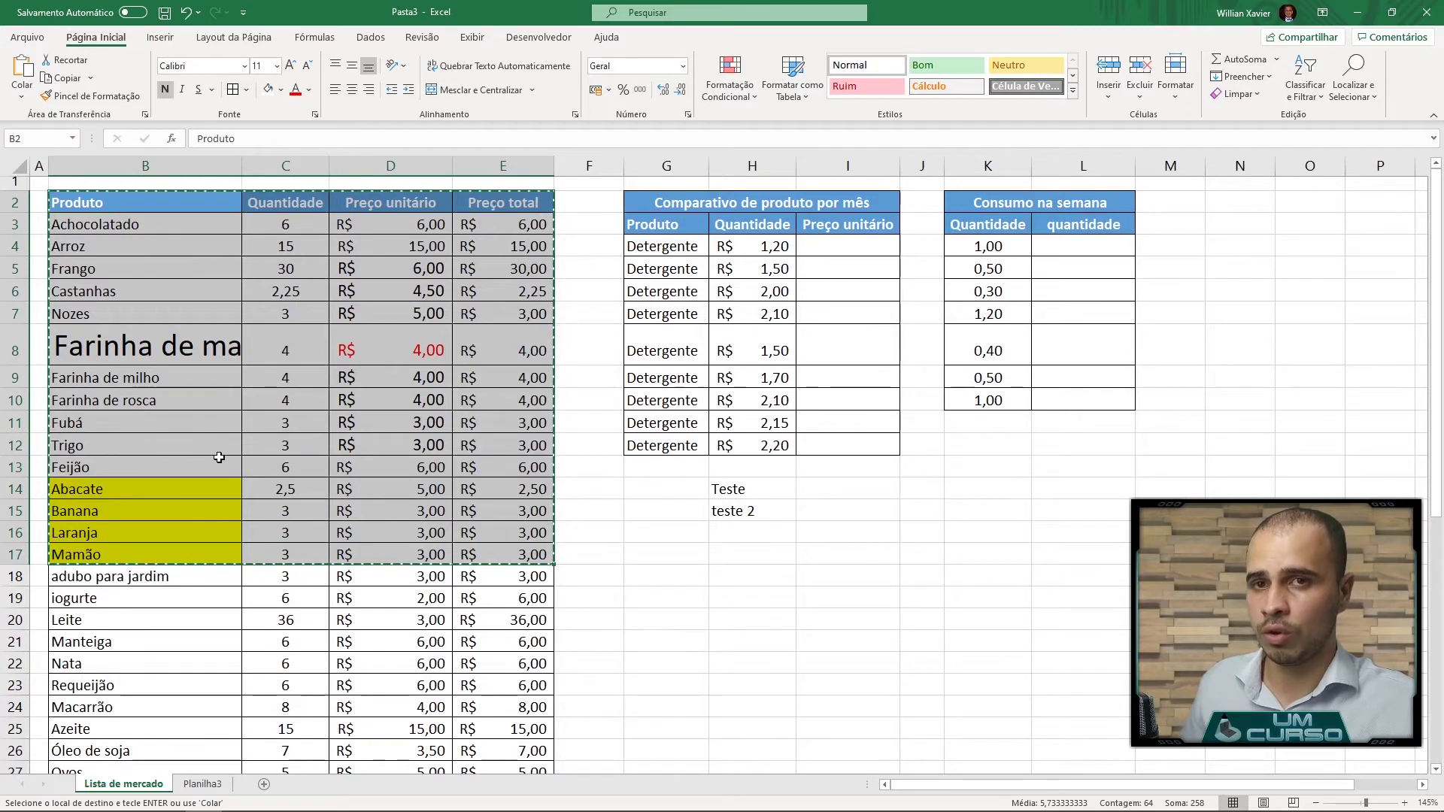
click(202, 784)
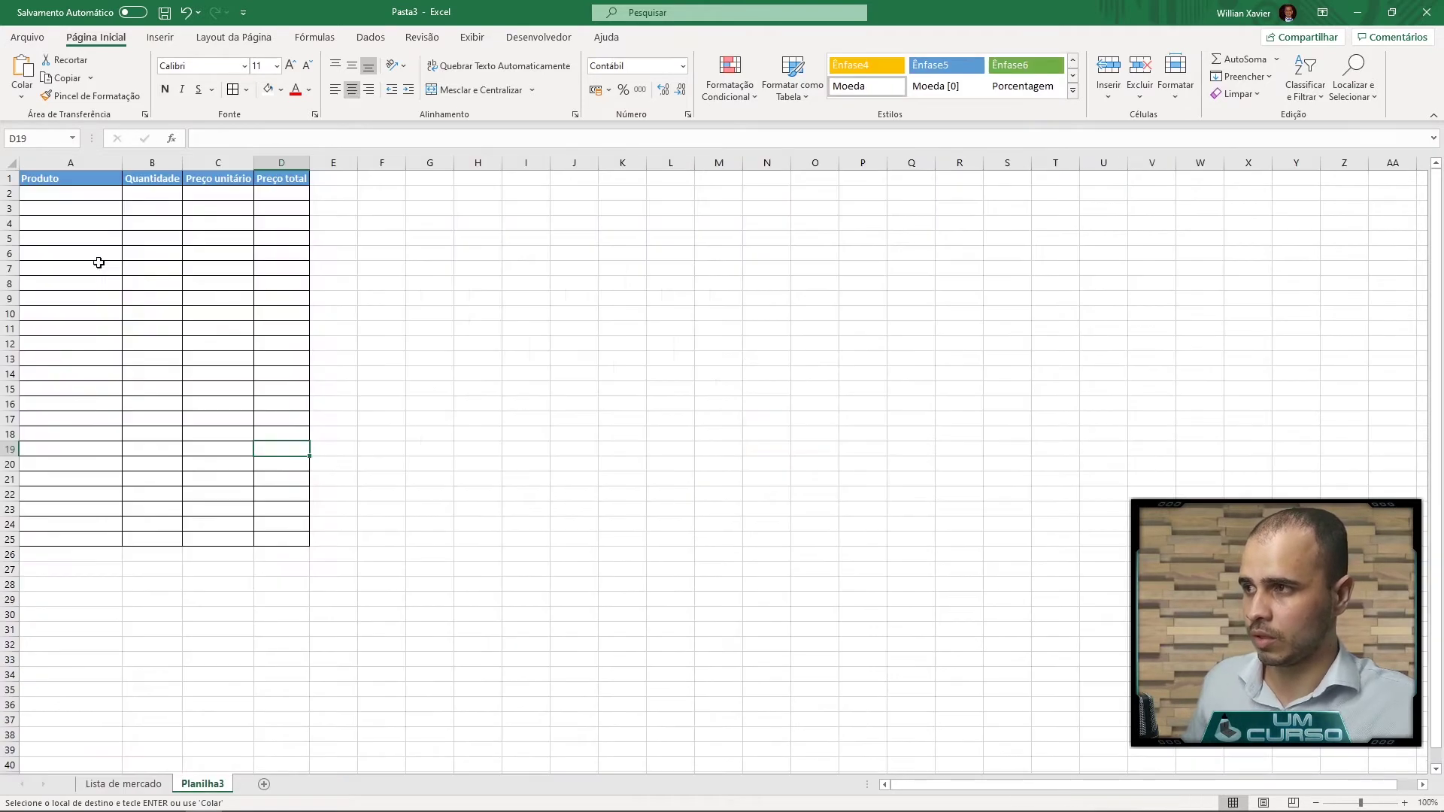
click(65, 179)
key(ctrl+v)
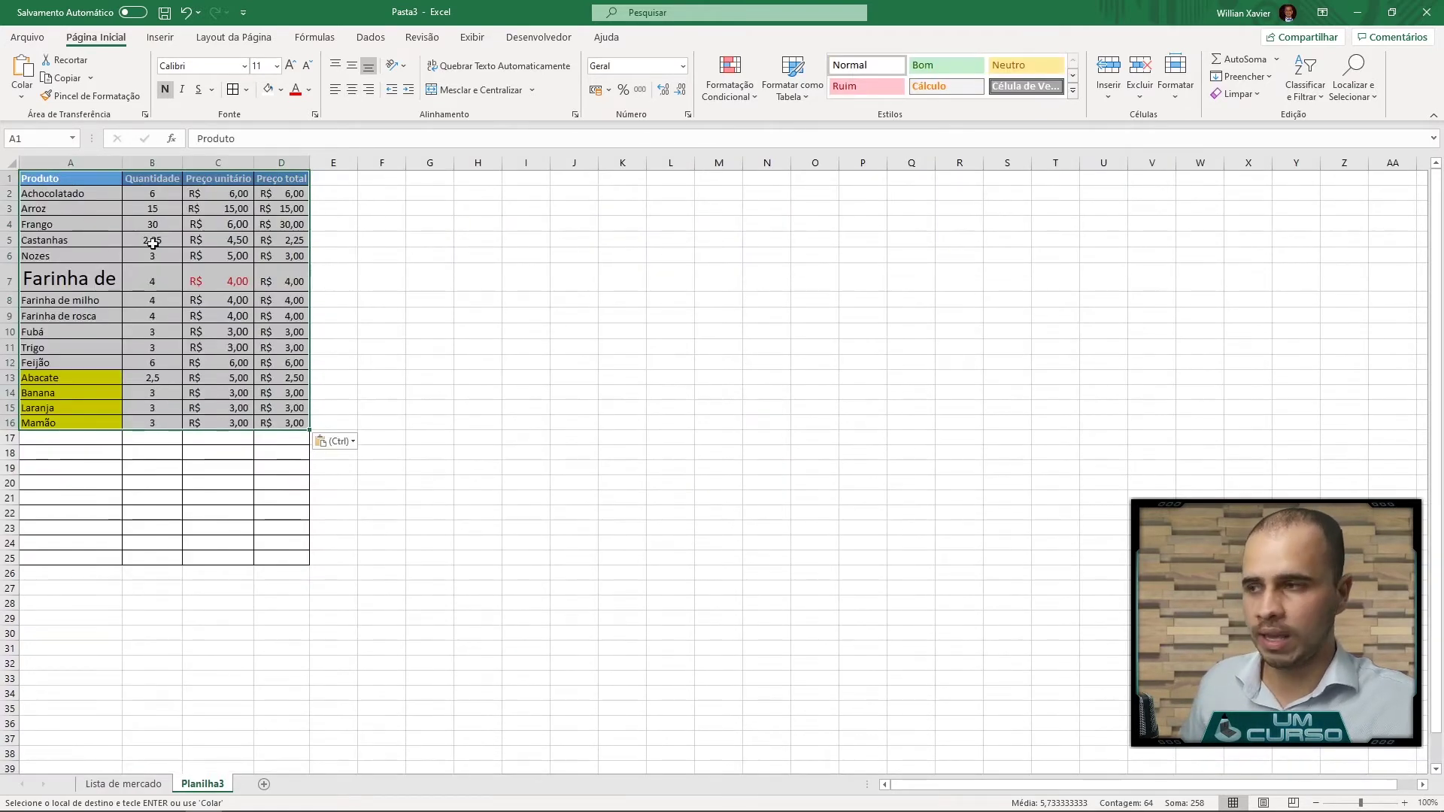
click(335, 440)
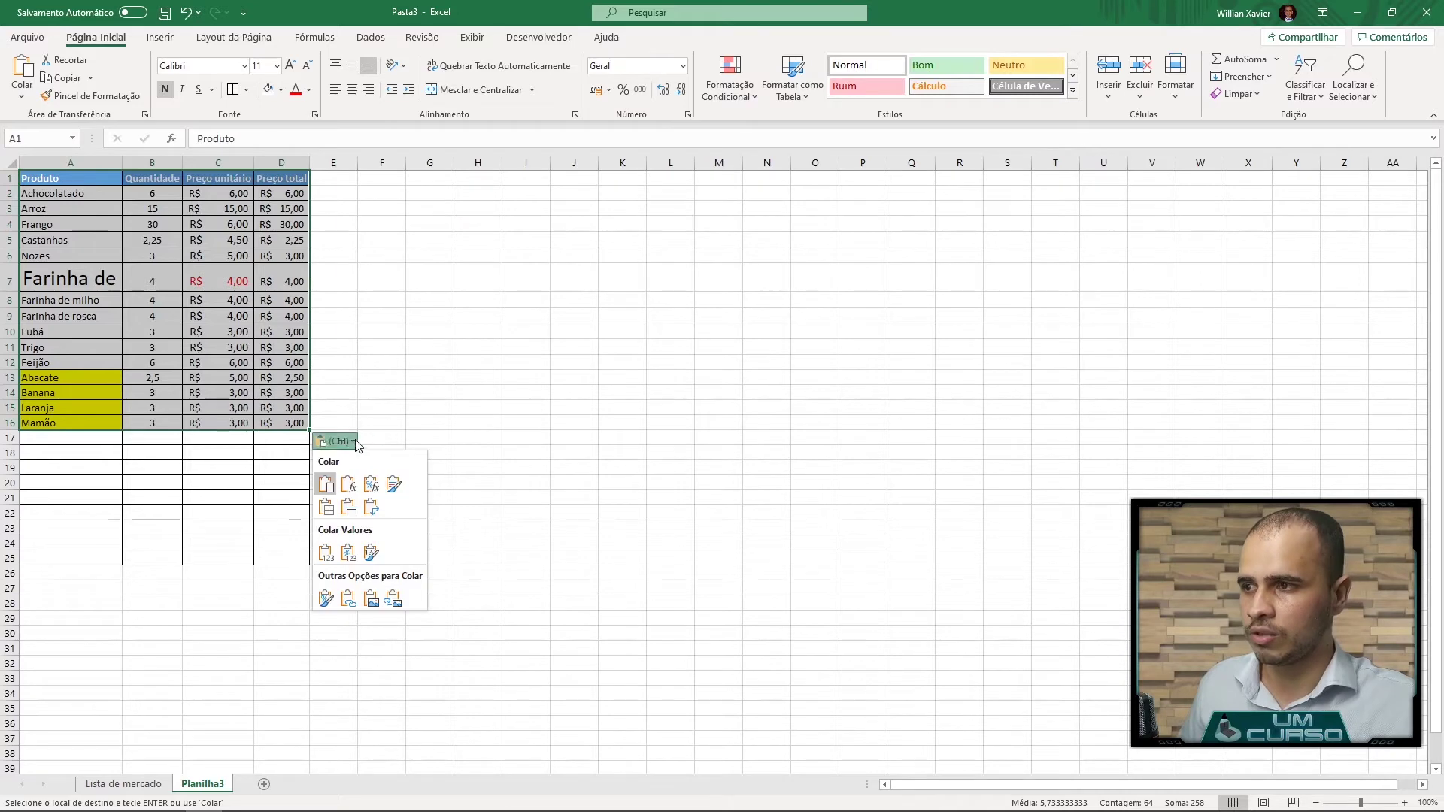
click(326, 555)
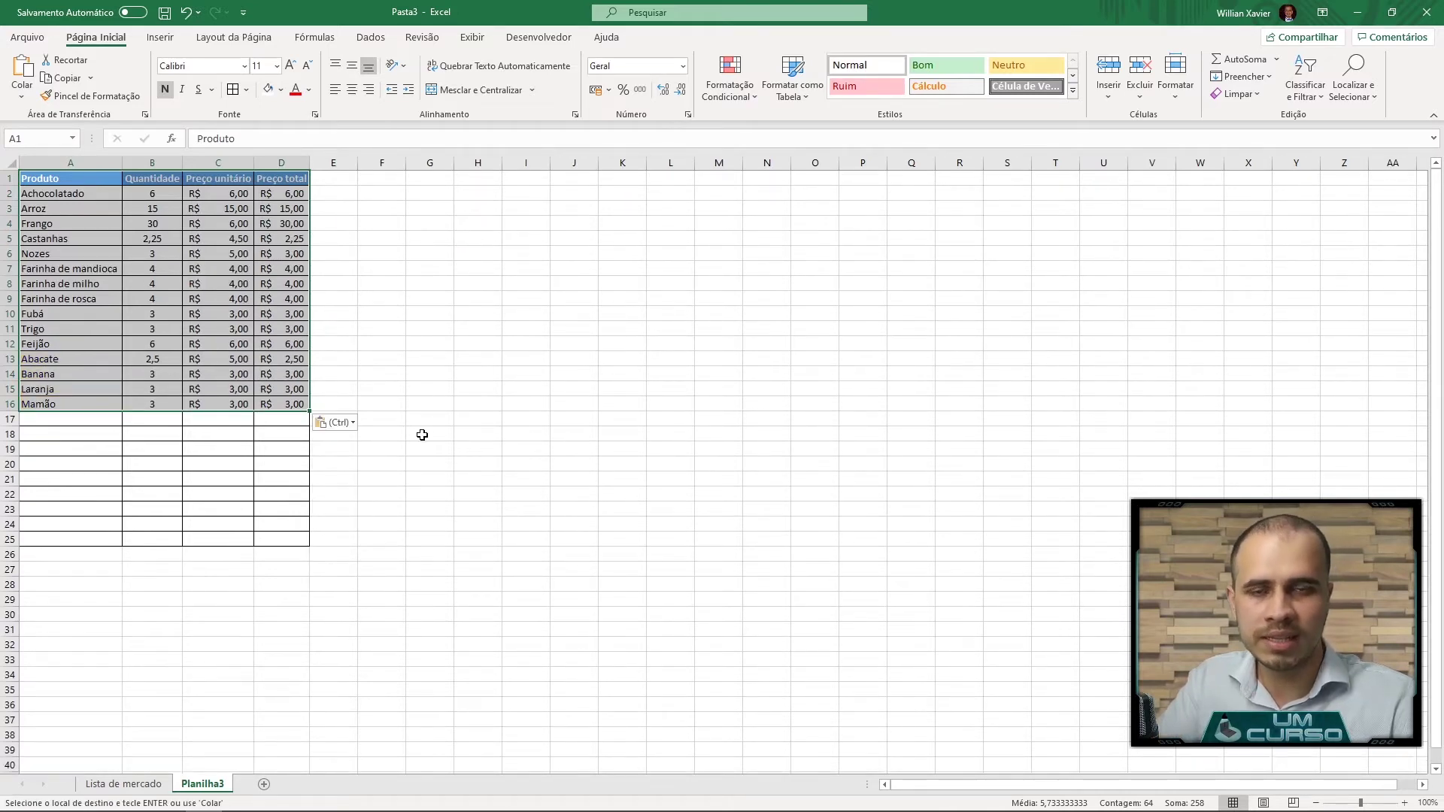
Undo the values-only paste on Planilha3
click(412, 407)
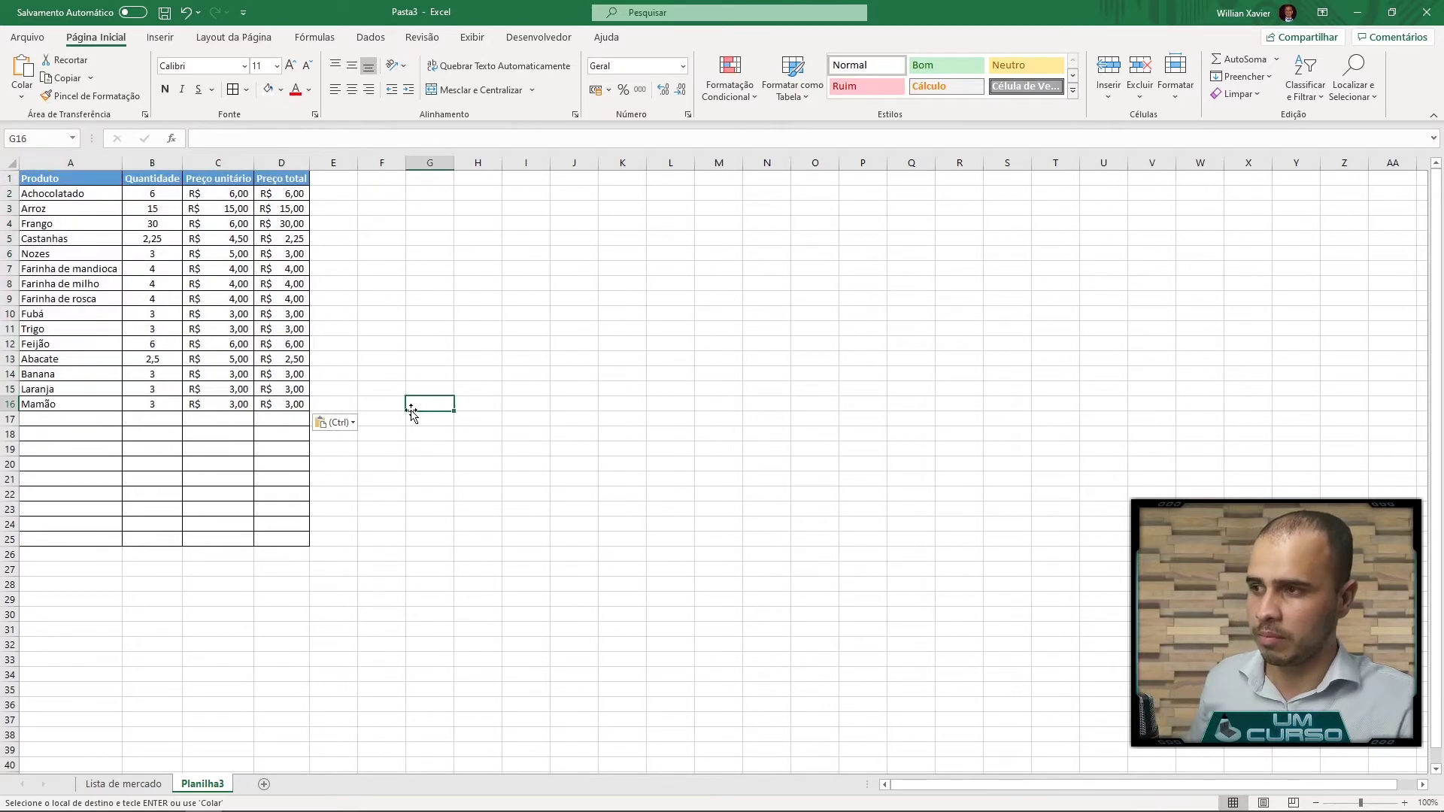
key(ctrl+z)
click(396, 382)
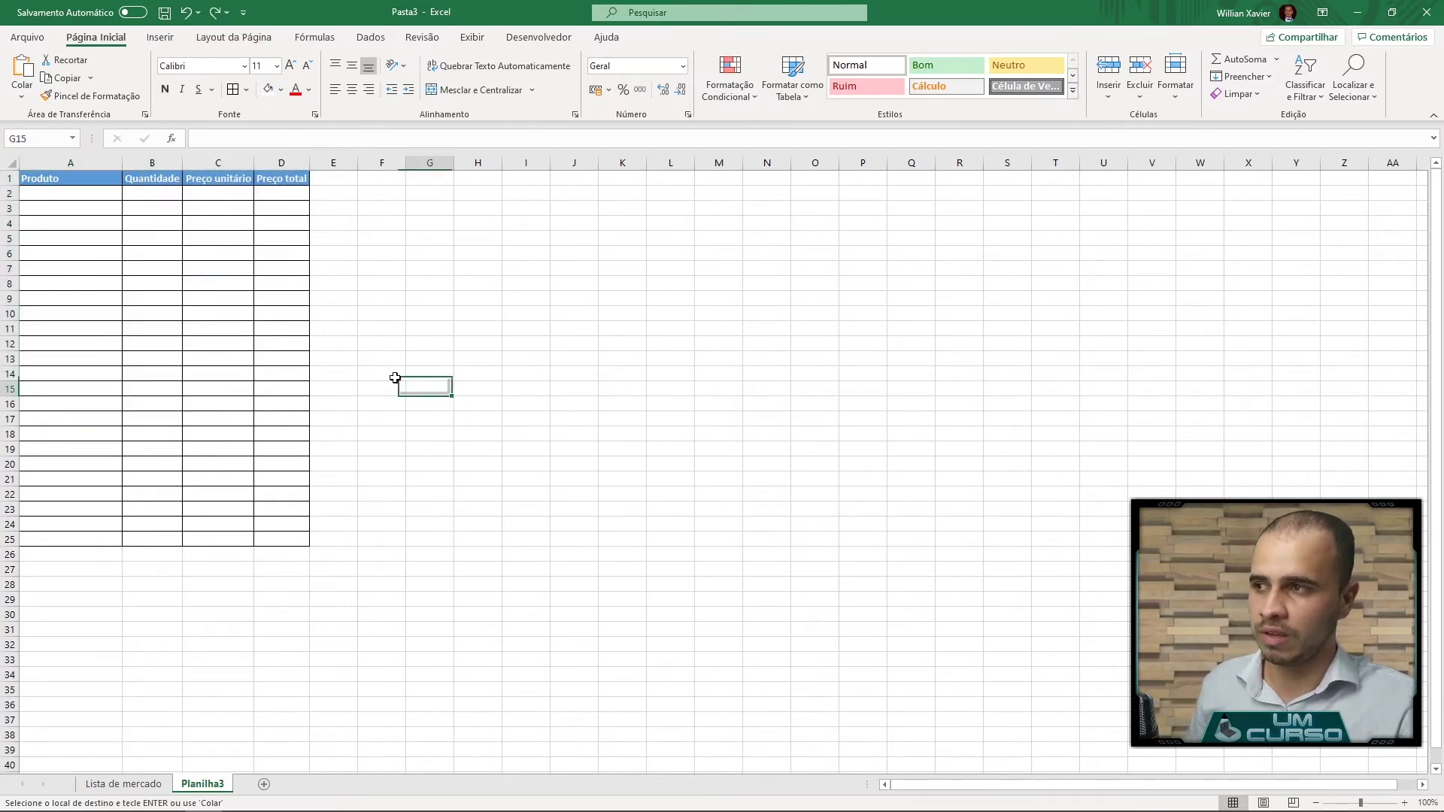
Paste only the values of the copied list directly at A1 of Planilha3
right_click(70, 181)
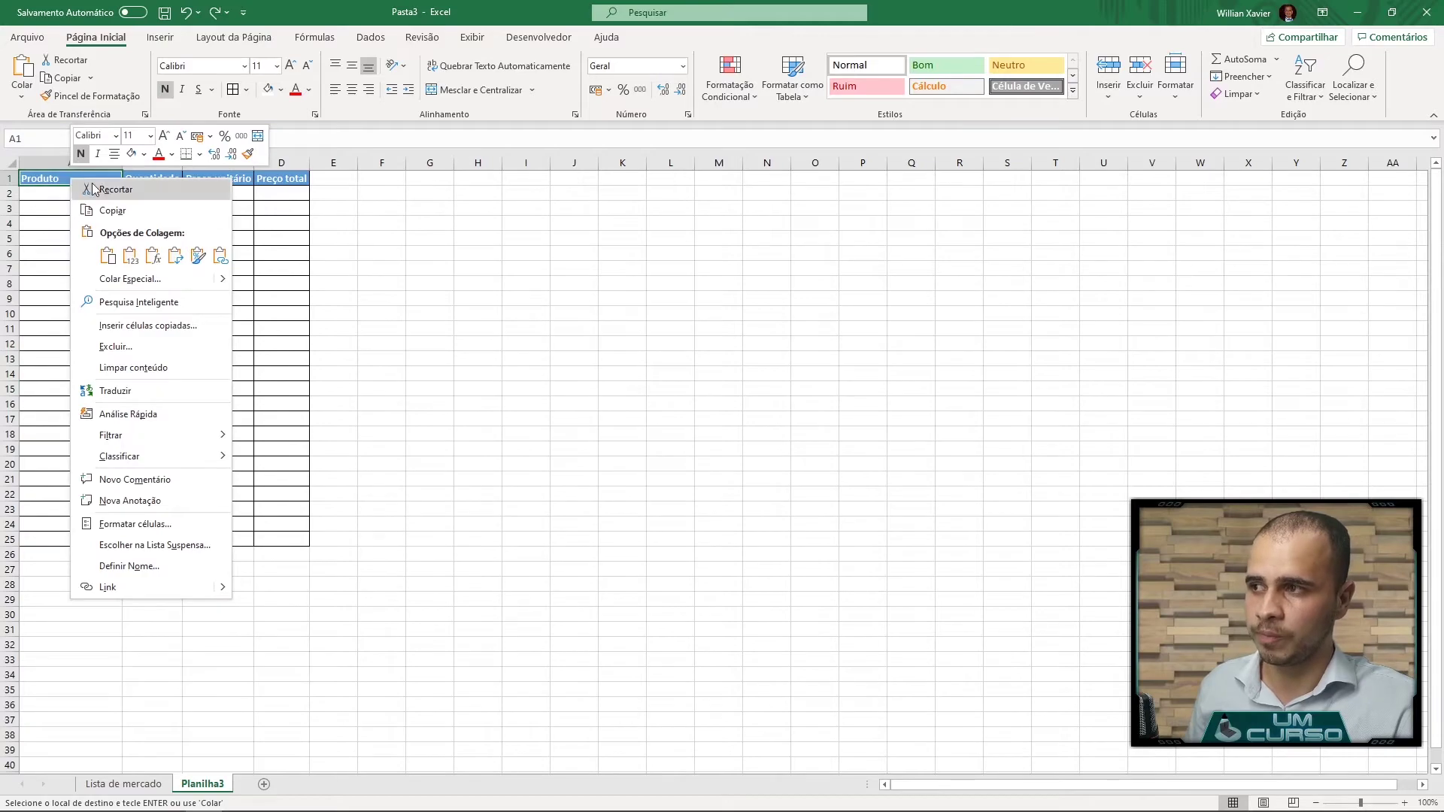
click(132, 257)
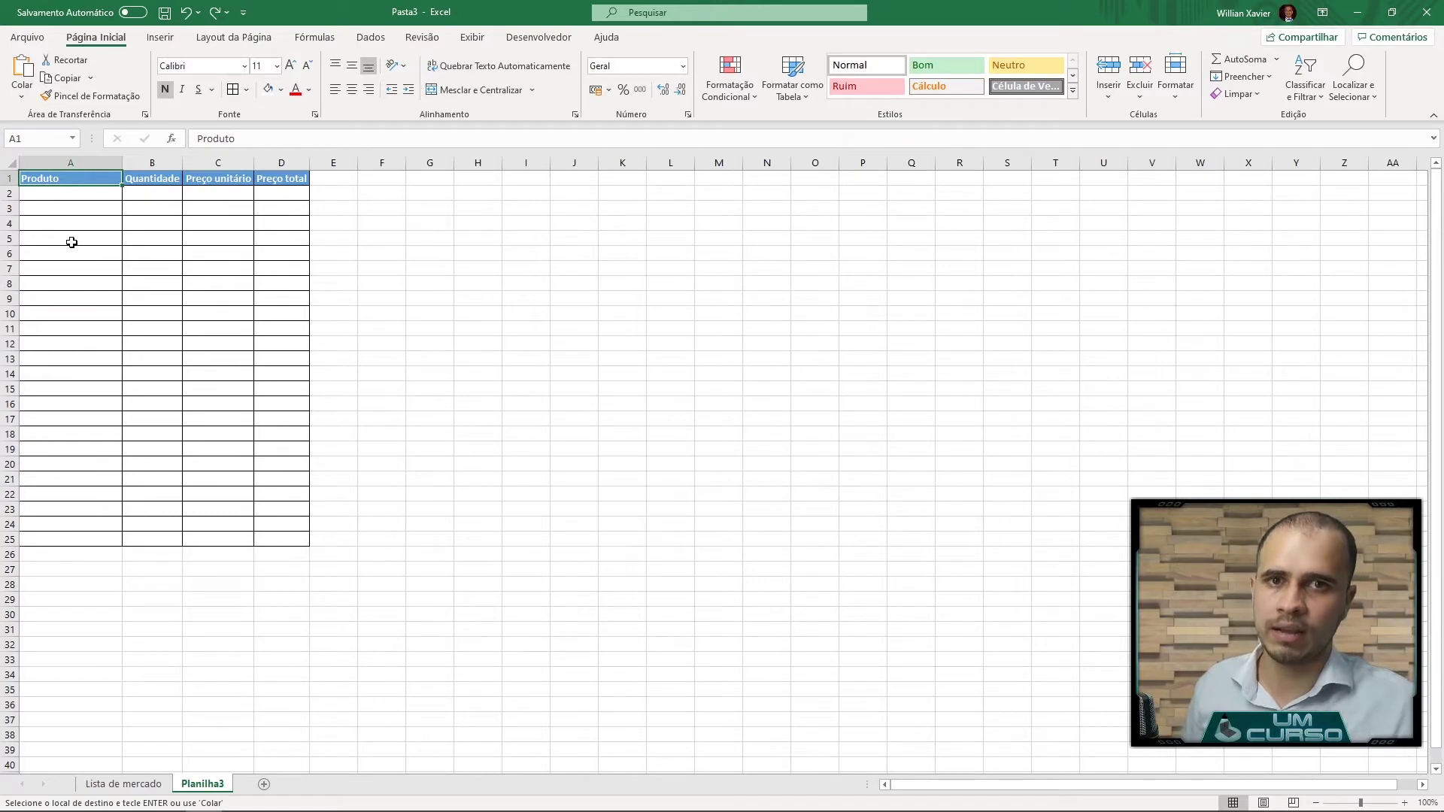
right_click(50, 185)
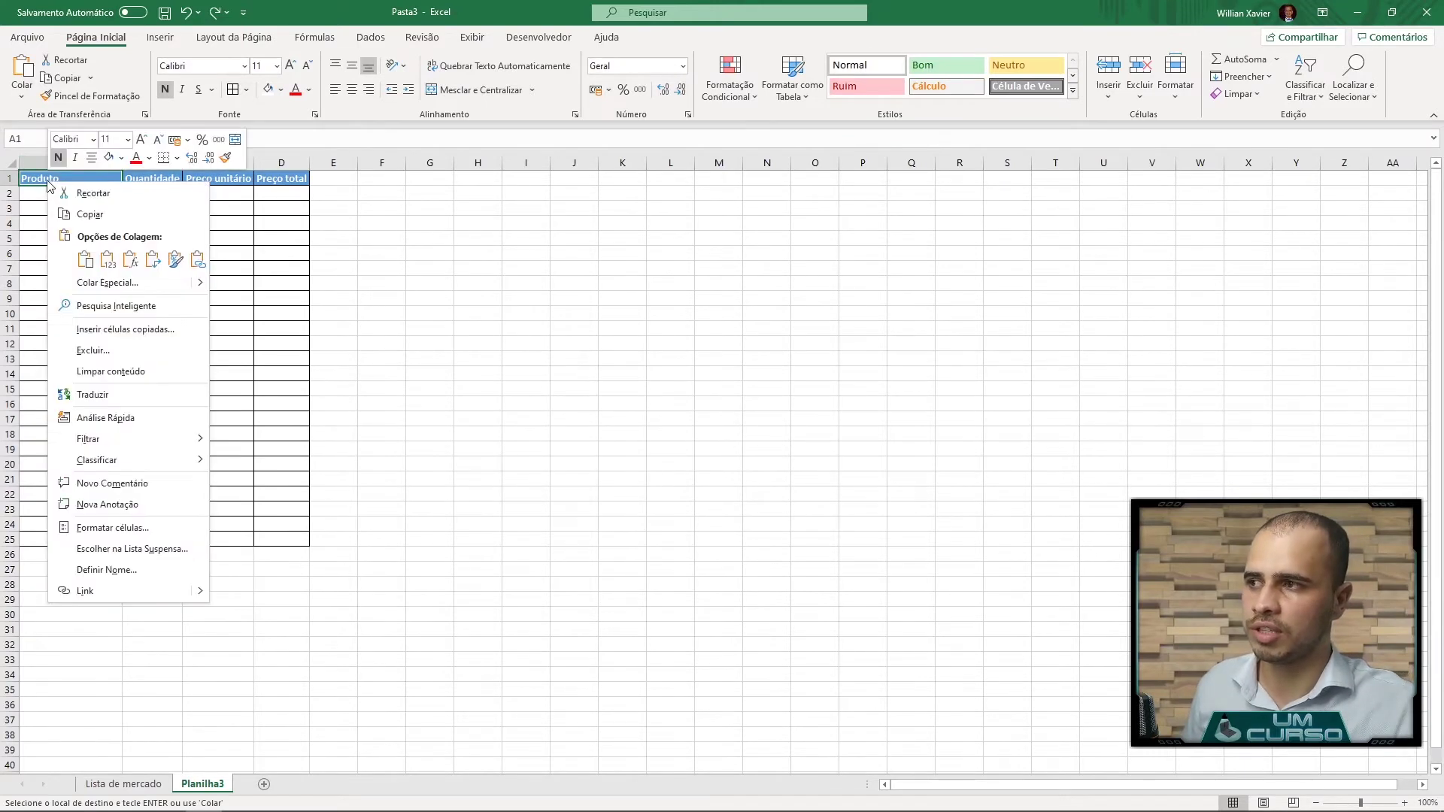
click(107, 259)
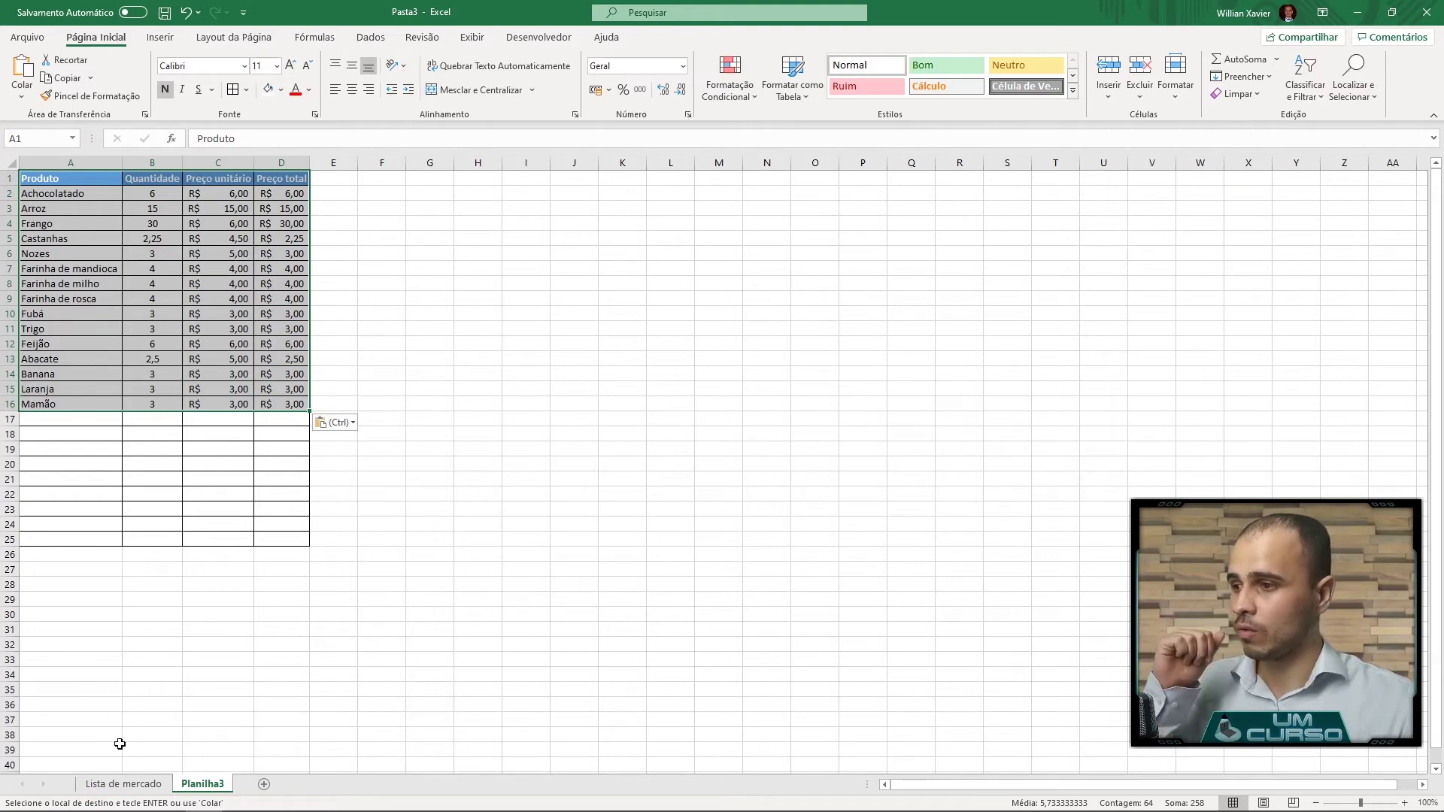
Fill the header cells B2 to E2 of the Lista de mercado table with the gold theme color
click(123, 784)
click(106, 219)
click(130, 202)
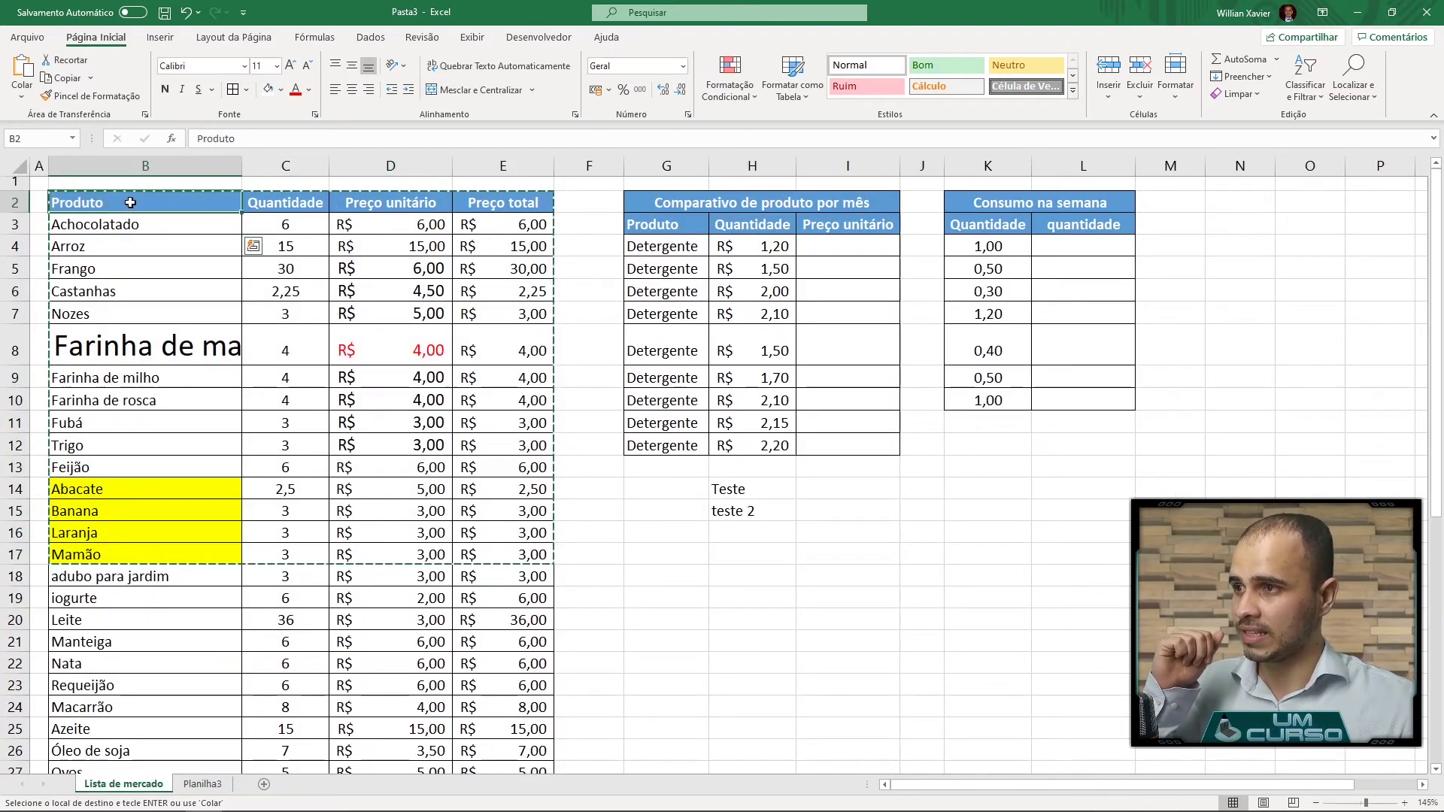
drag(130, 202, 527, 204)
click(281, 90)
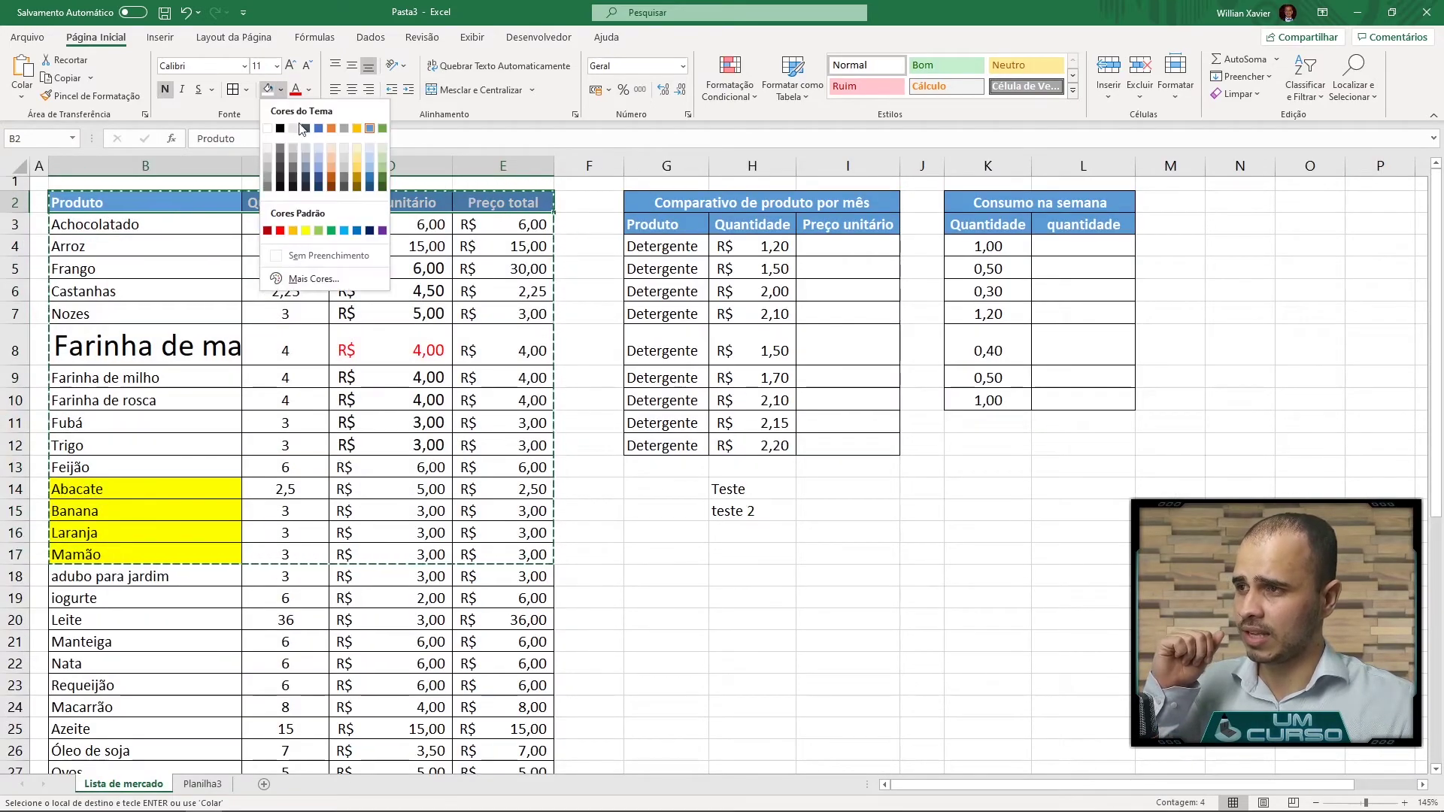
click(356, 128)
Fill the Frango, Castanhas and Nozes cells B5 to D7 with a light green theme shade
drag(75, 268, 421, 313)
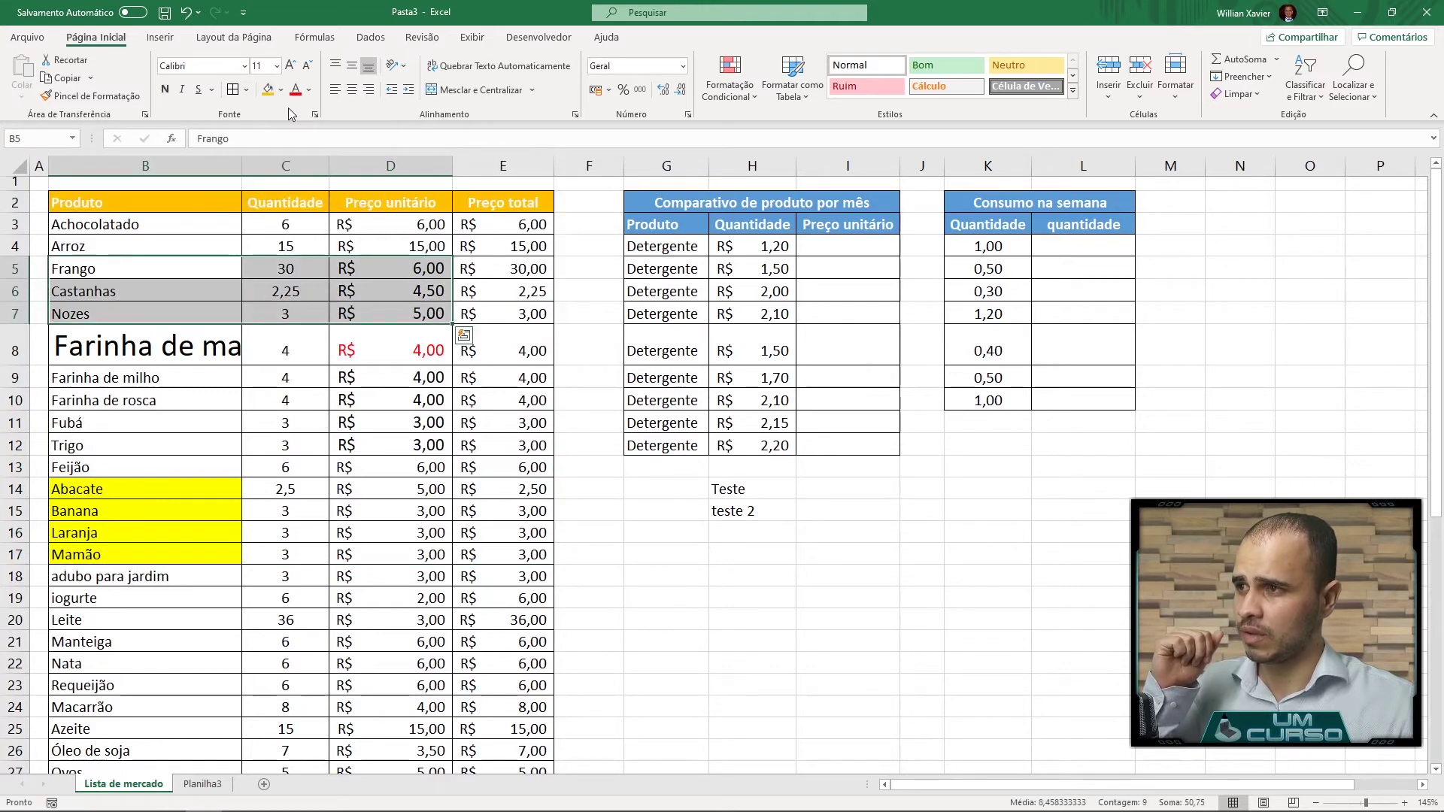
click(281, 90)
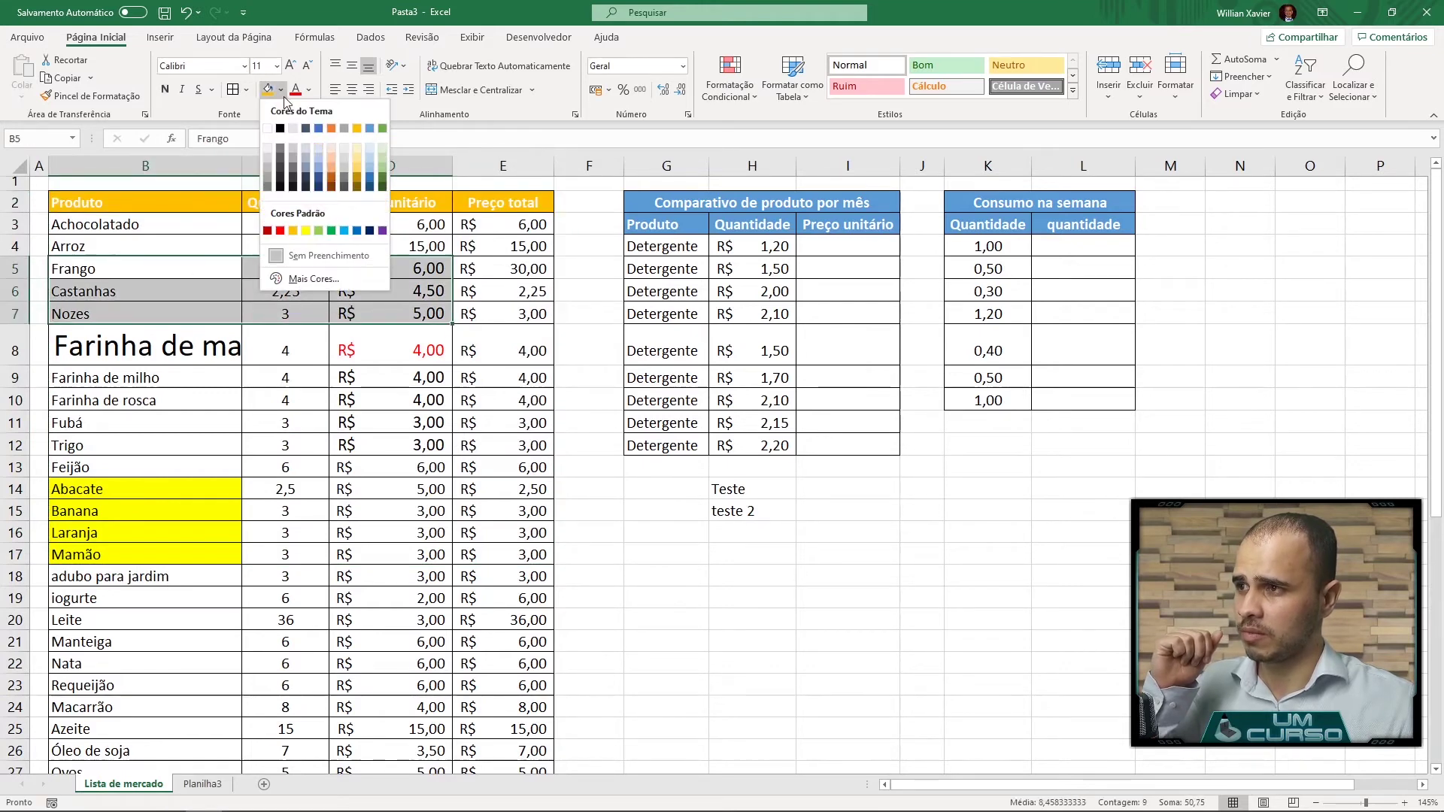
click(384, 175)
Underline and italicize the unit prices from Abacate to adubo para jardim, D14 to D18
drag(421, 489, 419, 574)
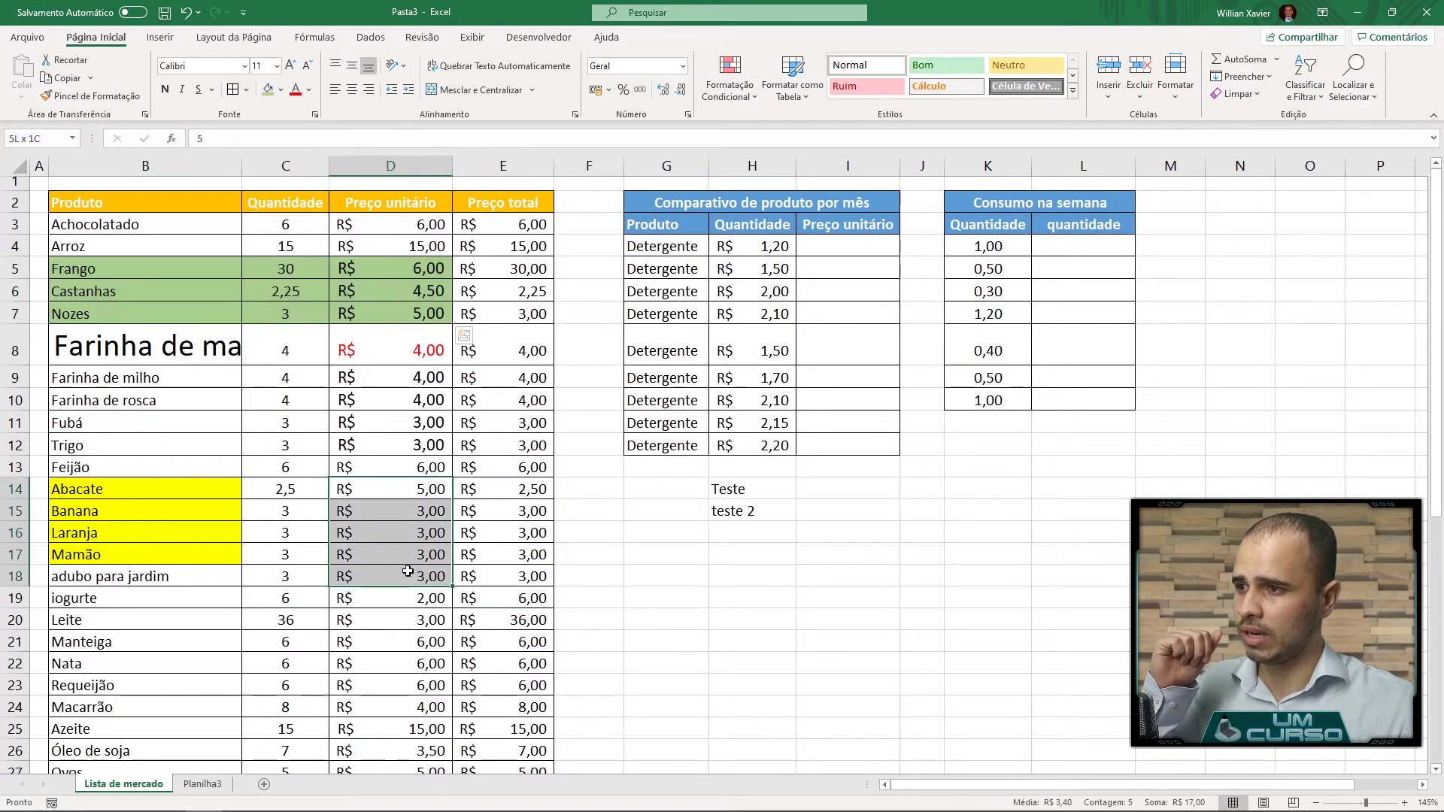
click(198, 90)
click(183, 89)
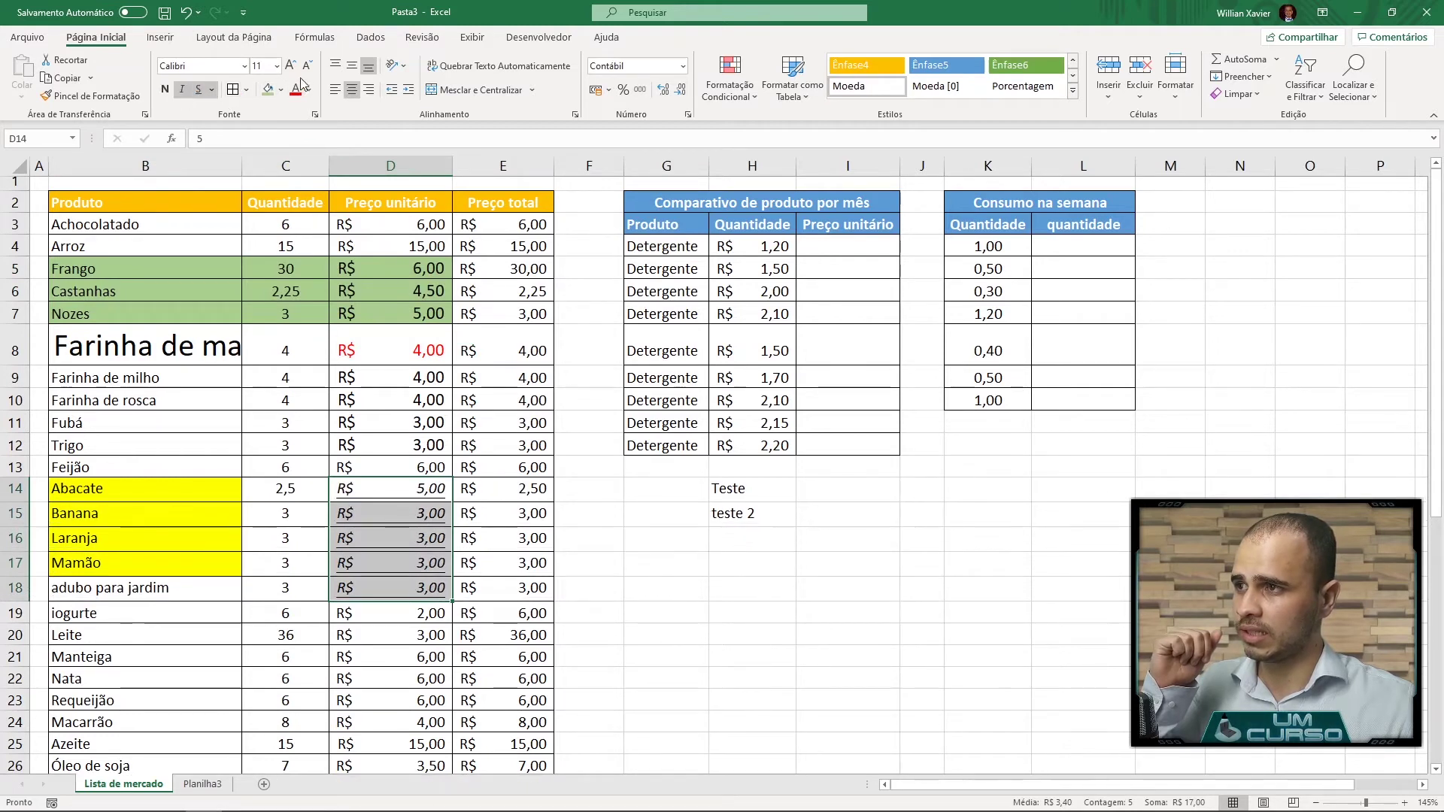
Remove all borders from the unit prices of Abacate to adubo para jardim, D14 to D18
click(246, 90)
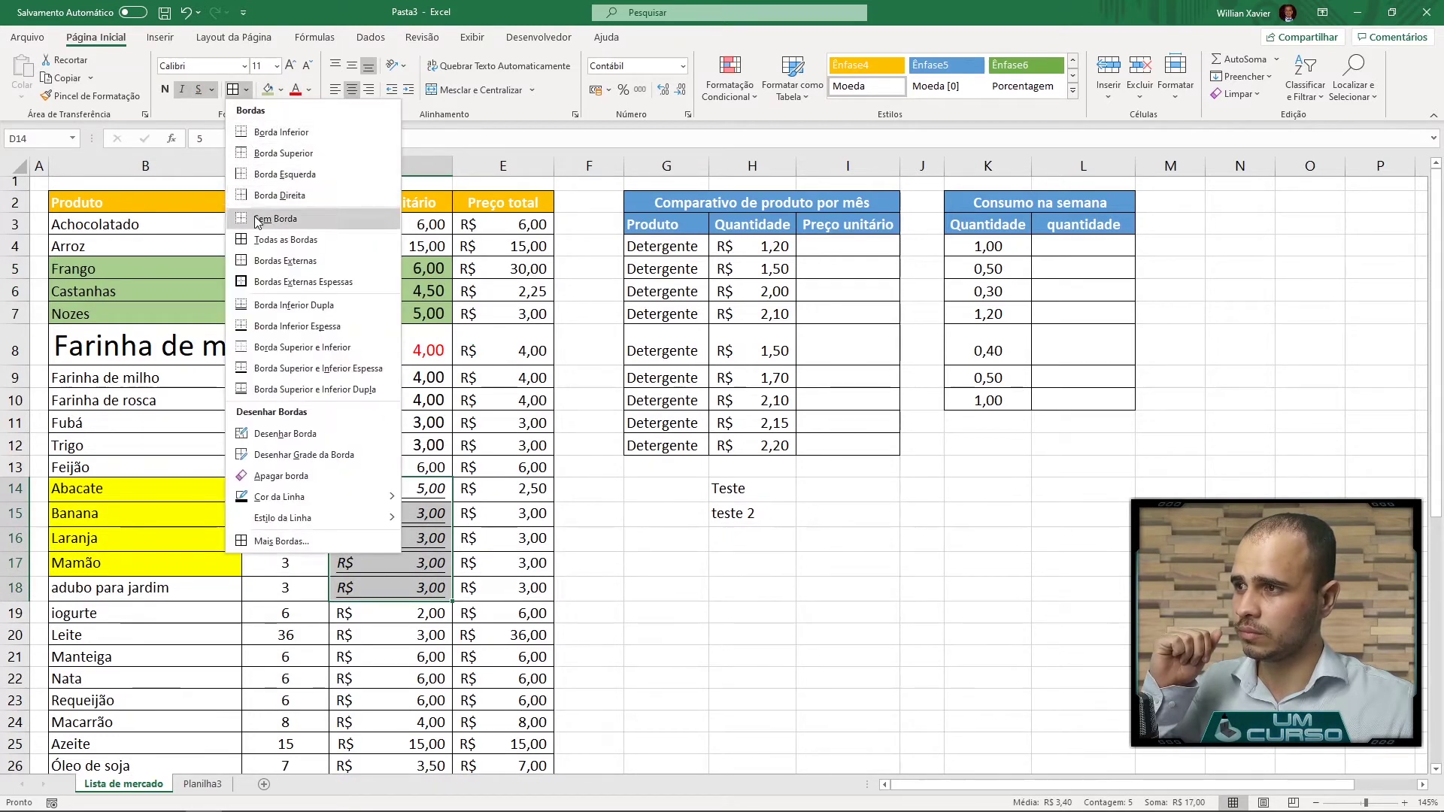
click(258, 220)
click(519, 378)
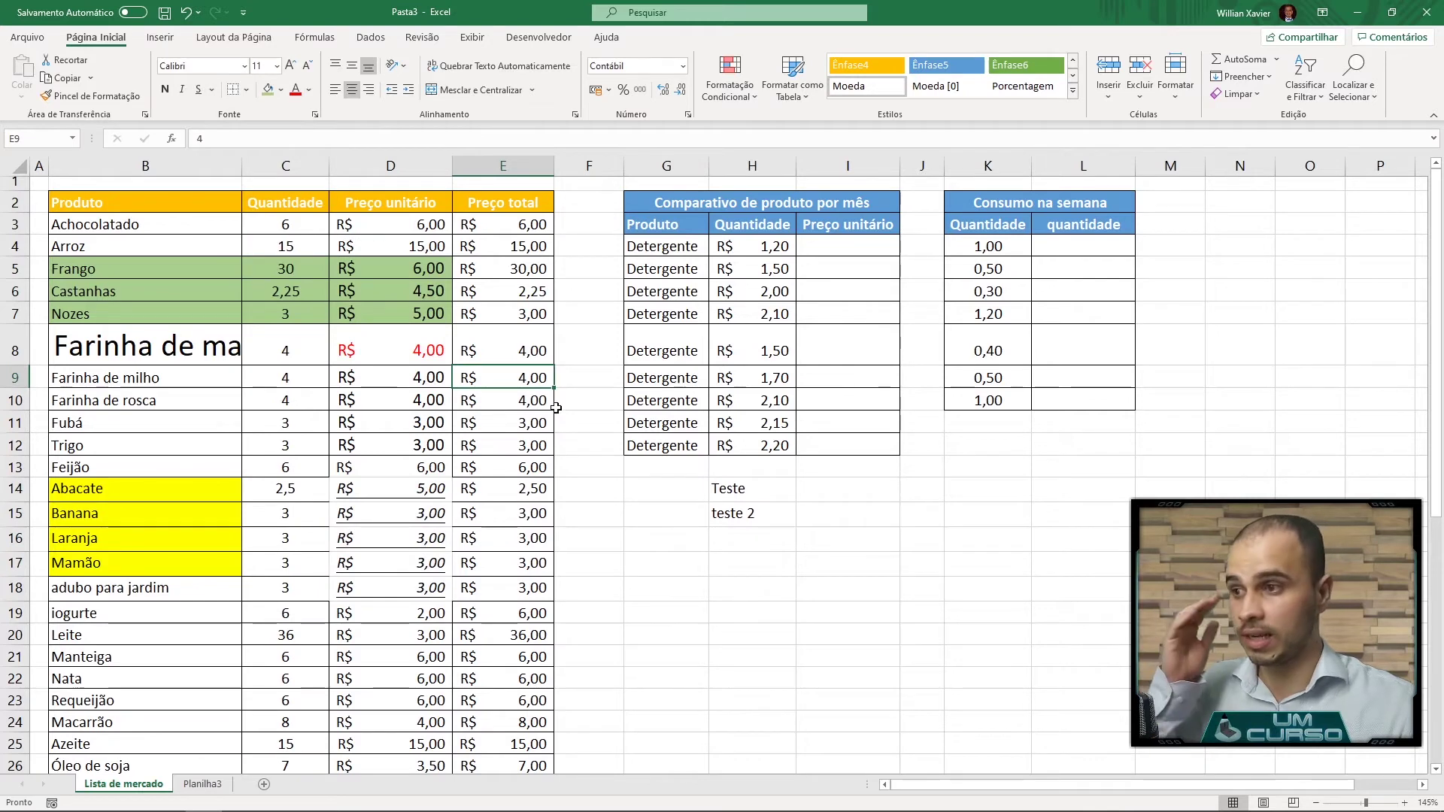
Copy the bordered range A1 to D25 on Planilha3, including its empty rows
key(ctrl+Page_Down)
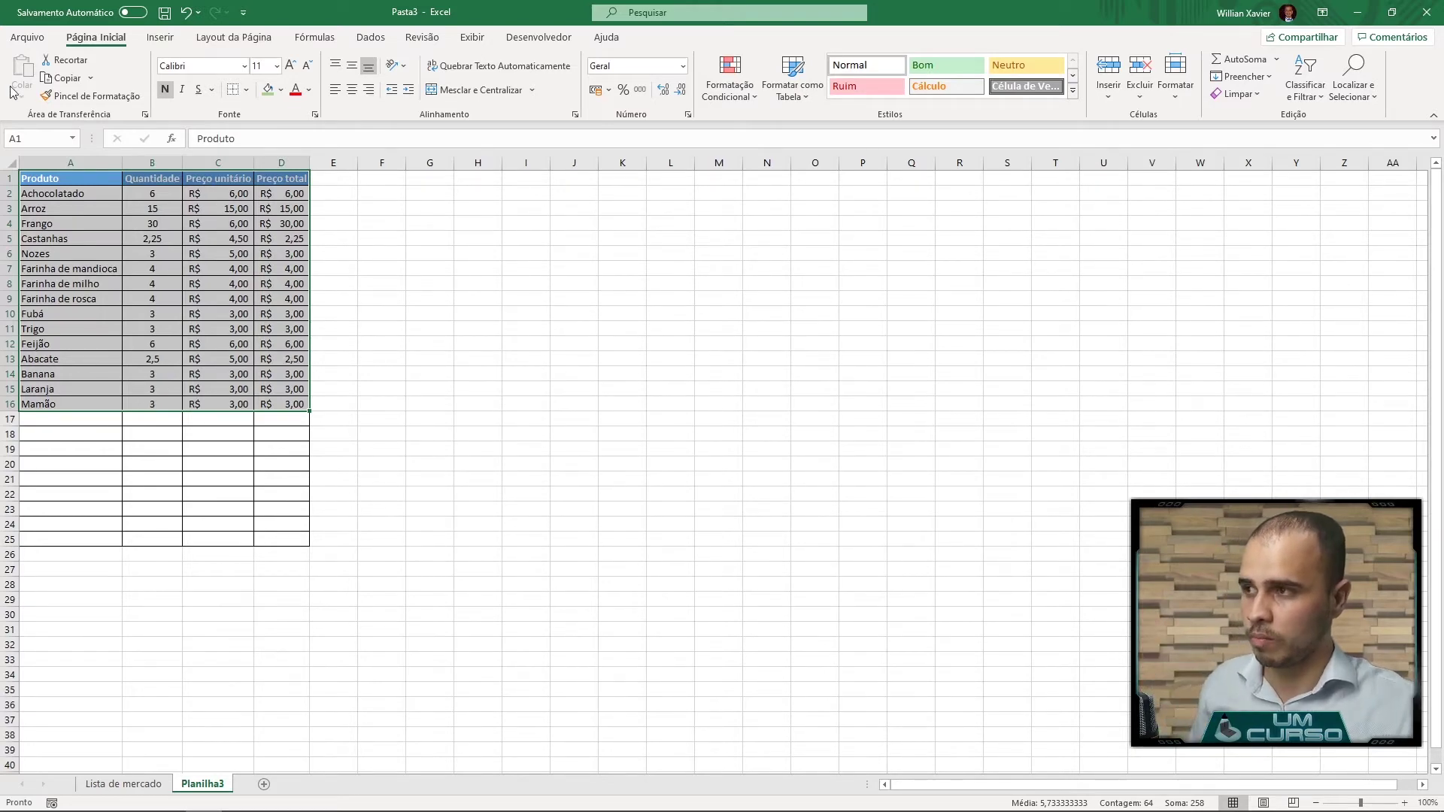
drag(54, 179, 274, 540)
key(ctrl+c)
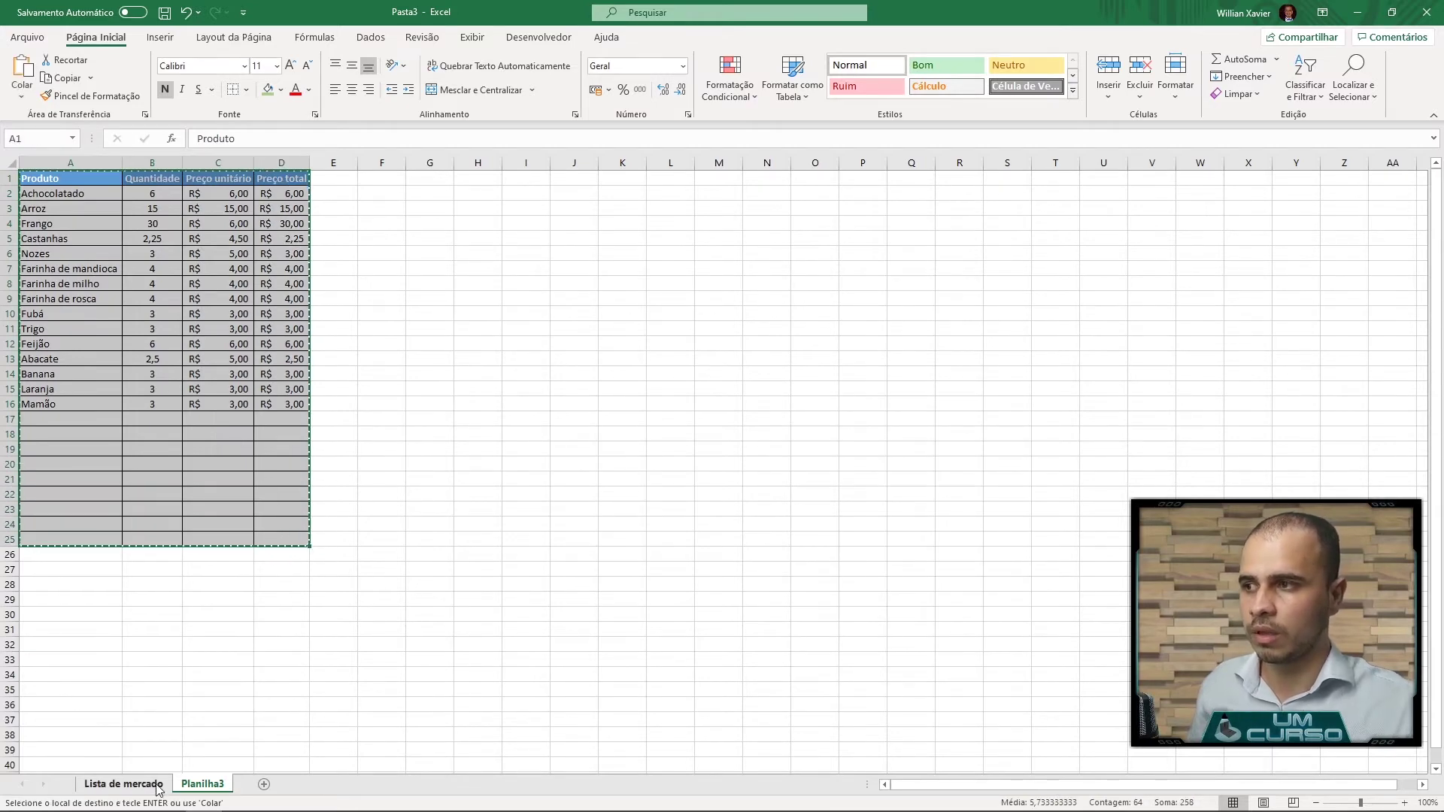
Paste only the formatting of the copied range onto the Lista de mercado table, starting at B2
click(123, 784)
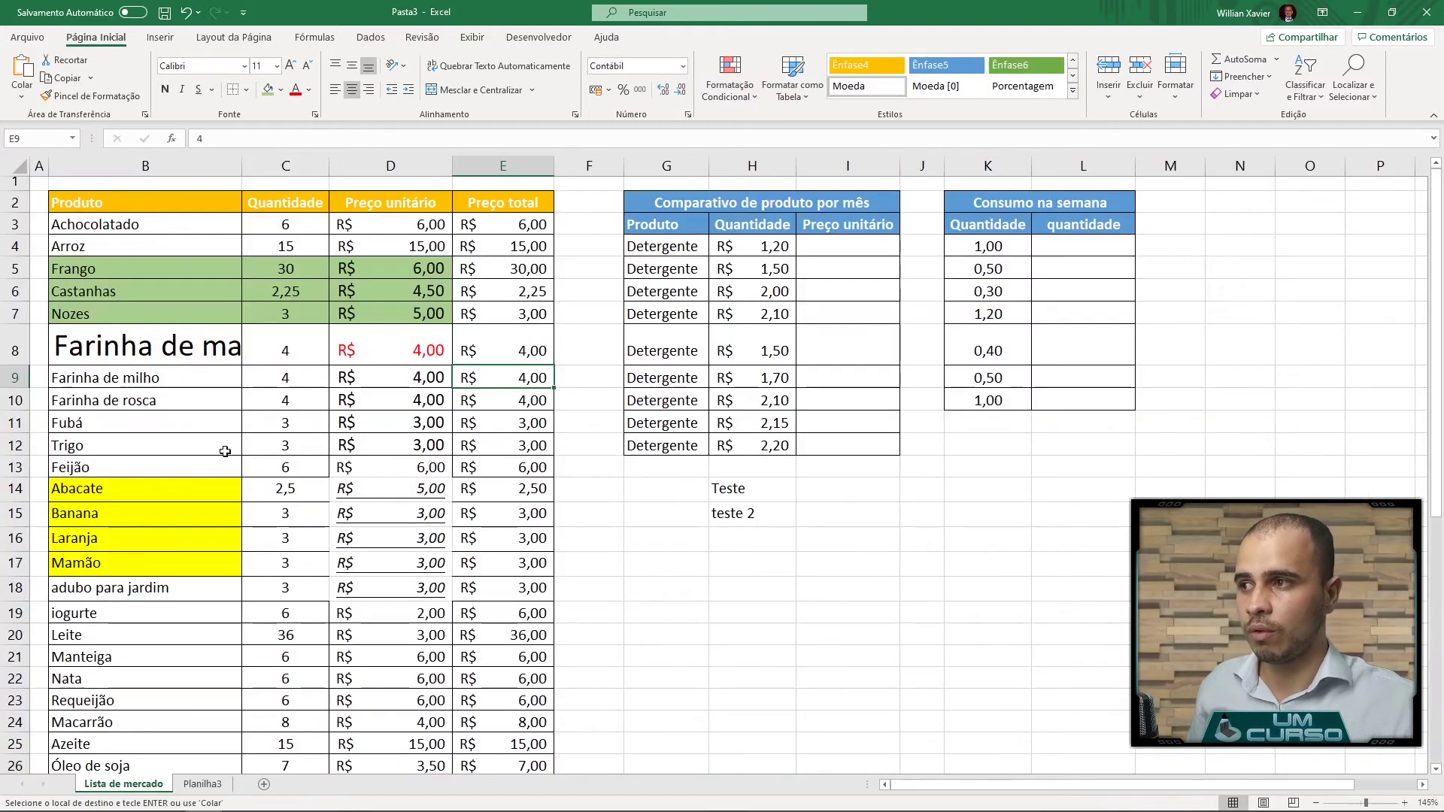
click(118, 204)
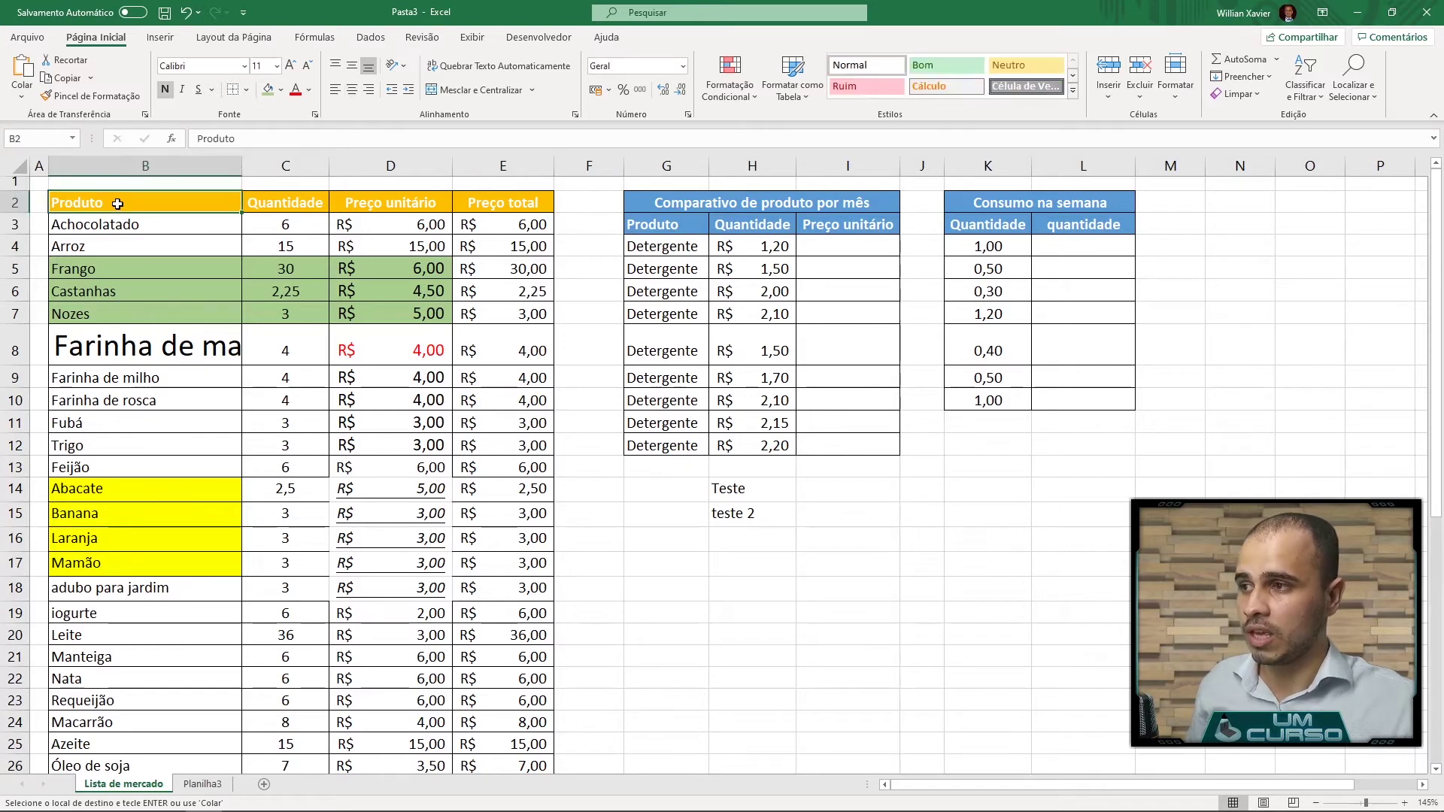
right_click(118, 204)
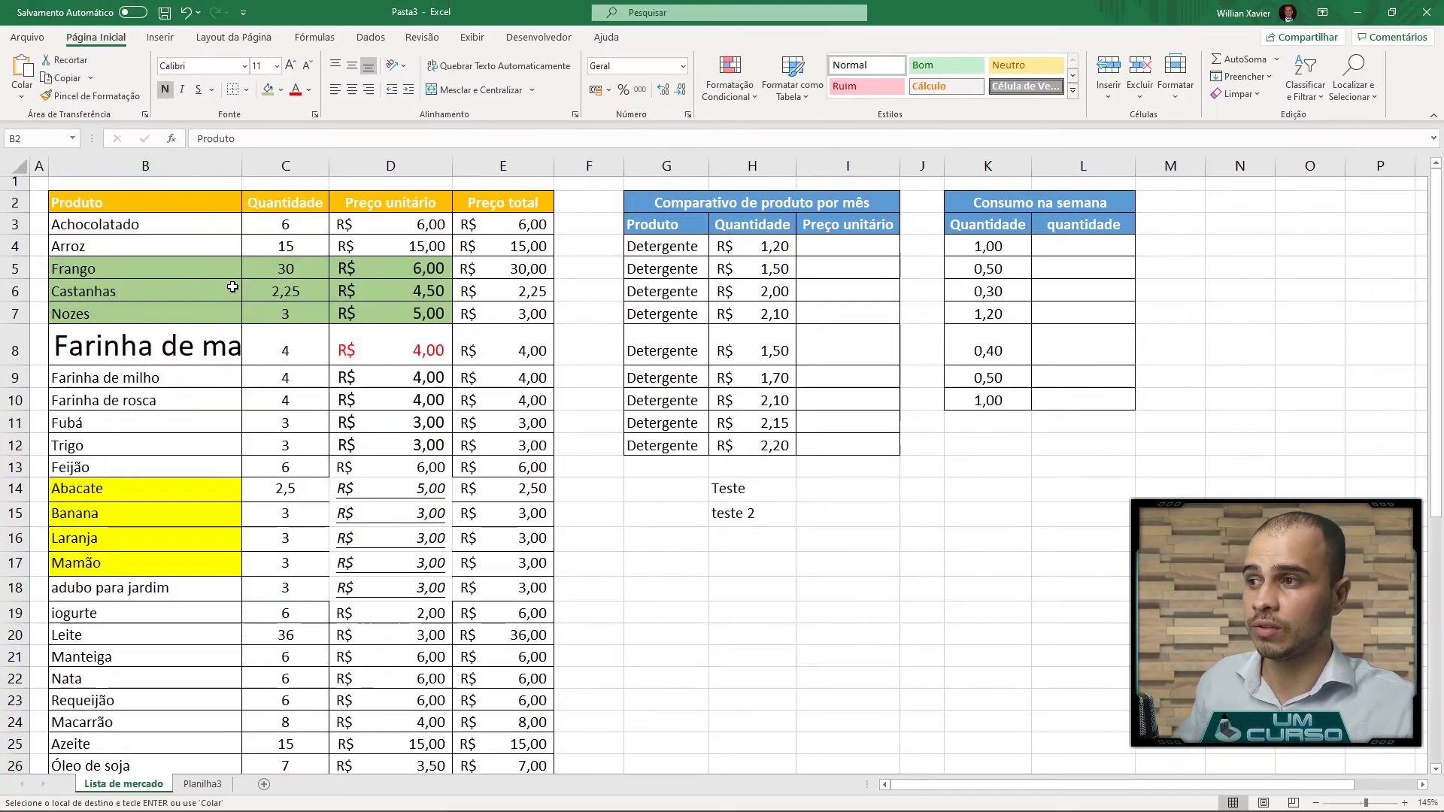
right_click(203, 141)
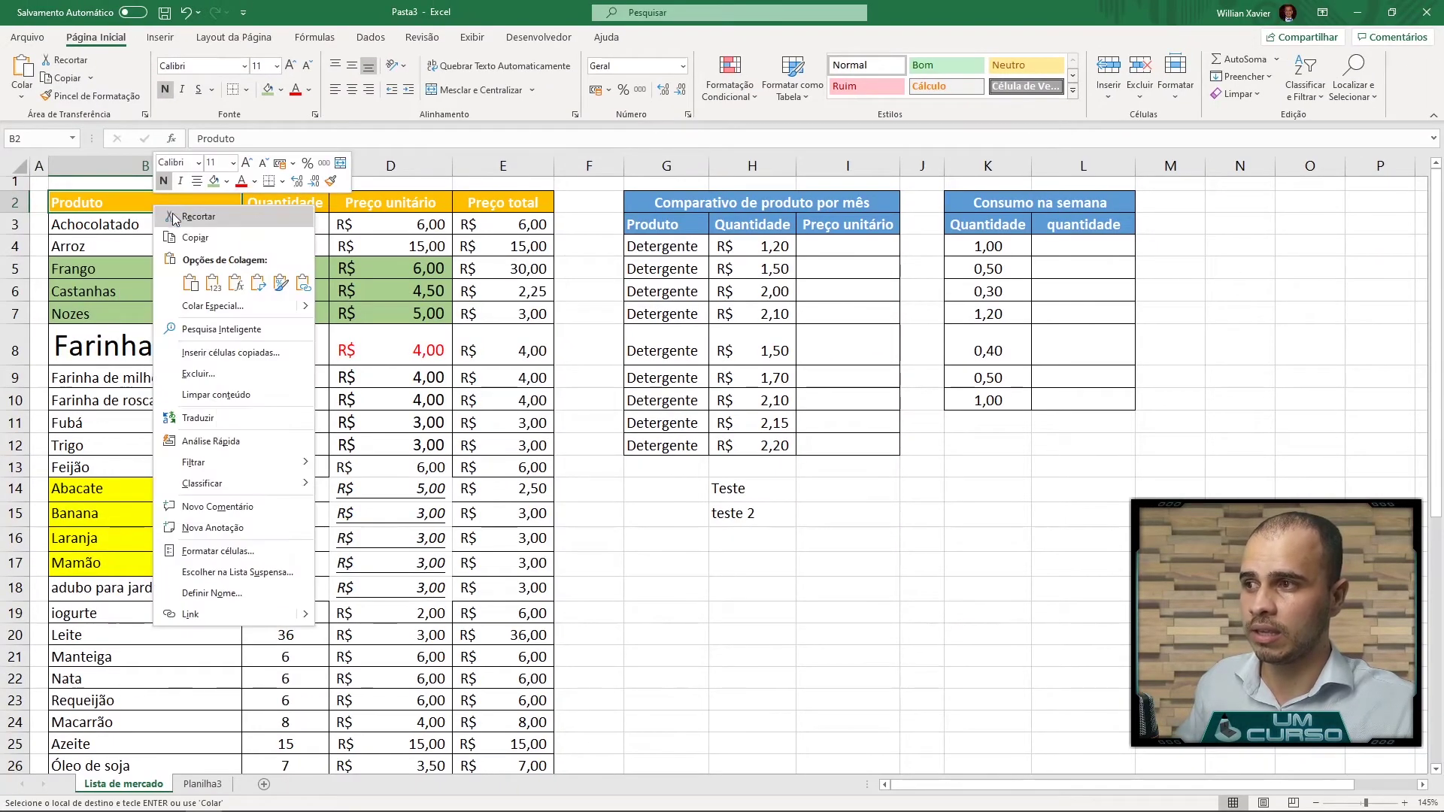
click(279, 284)
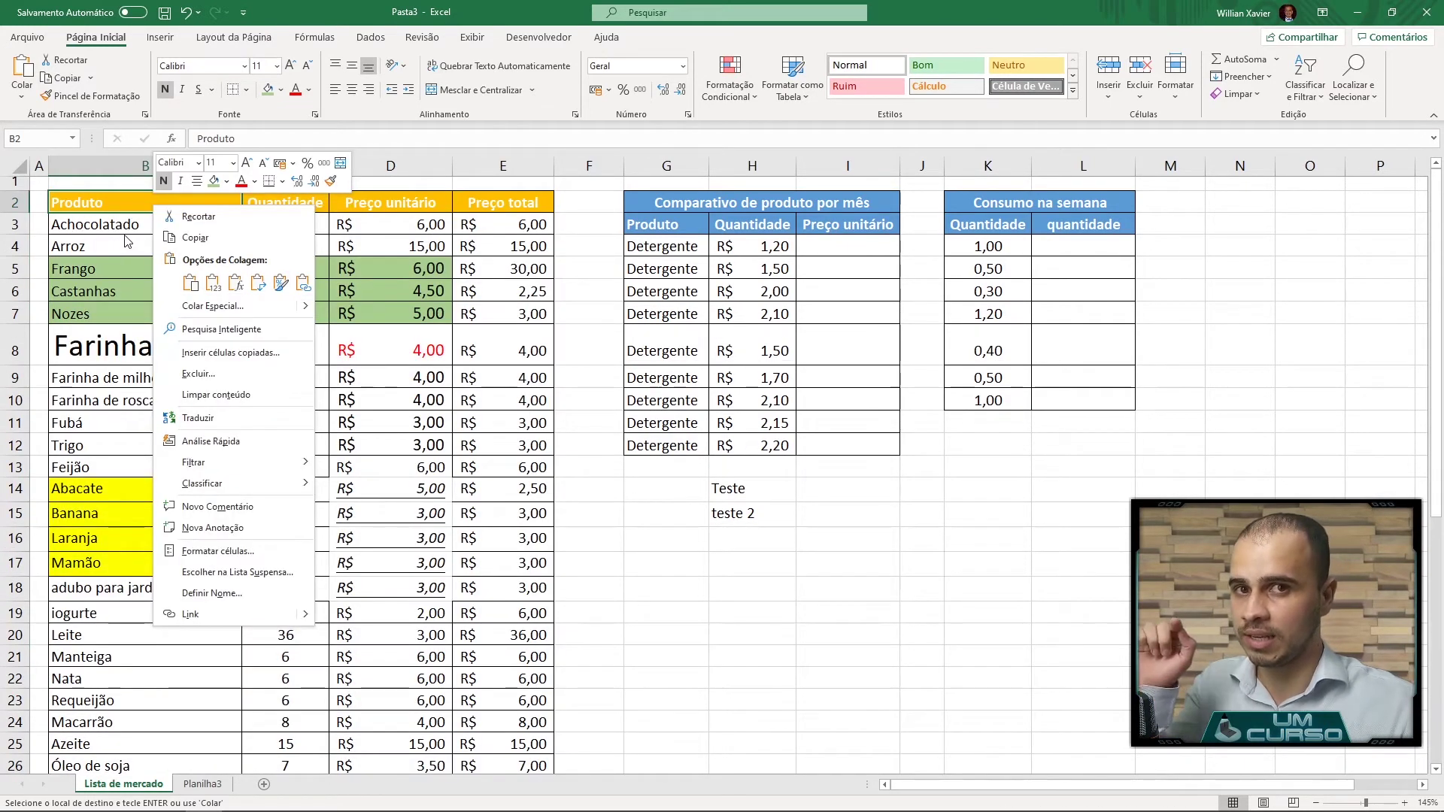
click(280, 284)
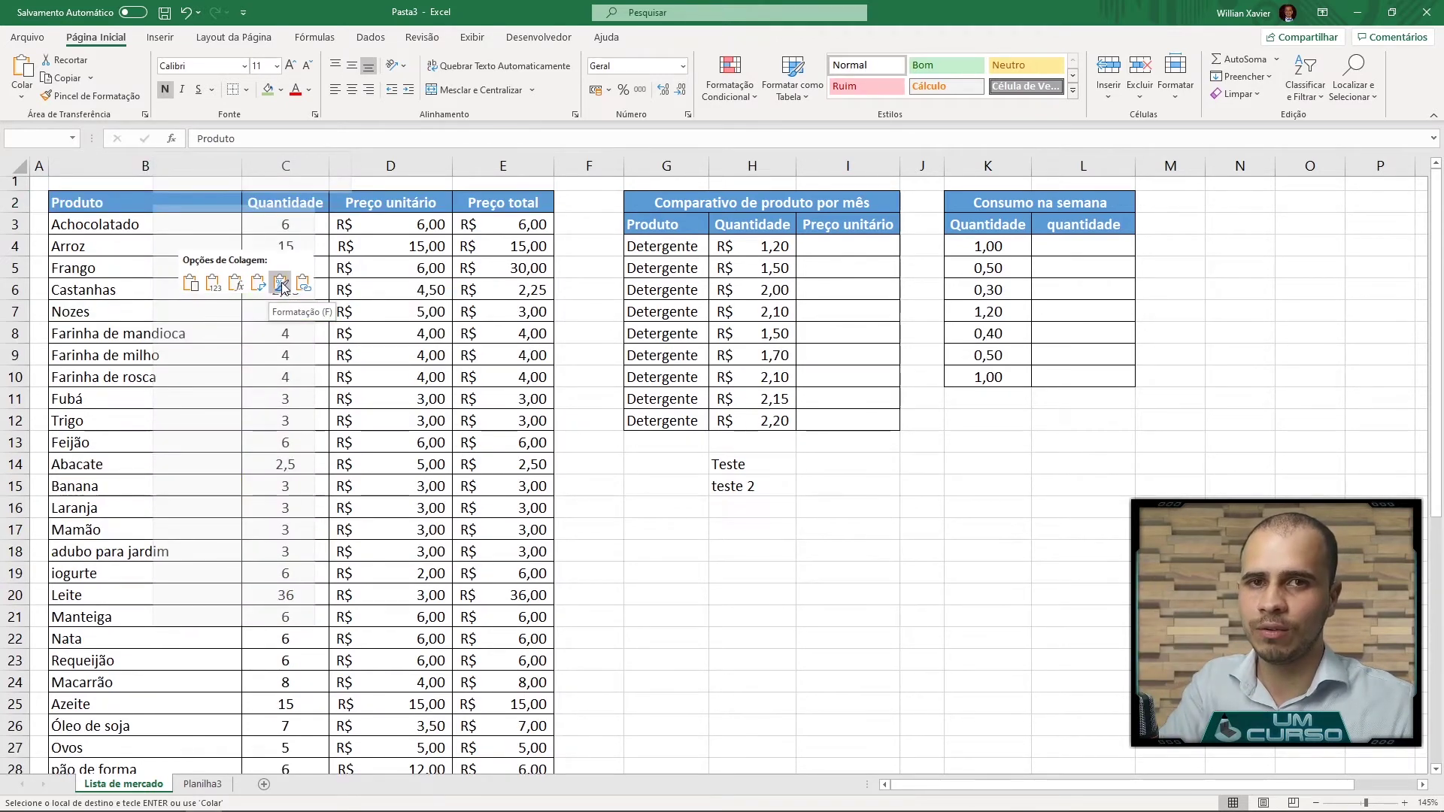
click(280, 285)
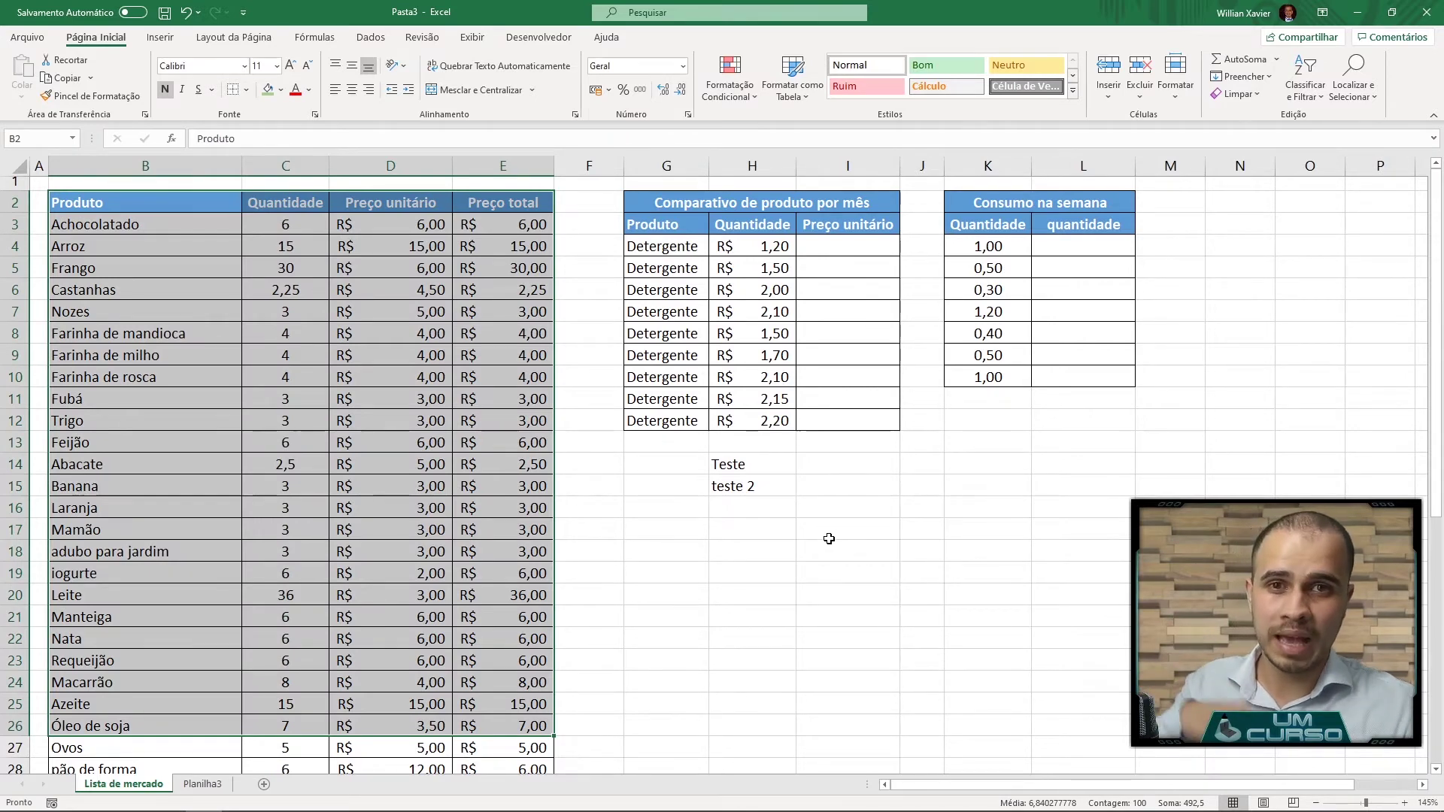
click(132, 207)
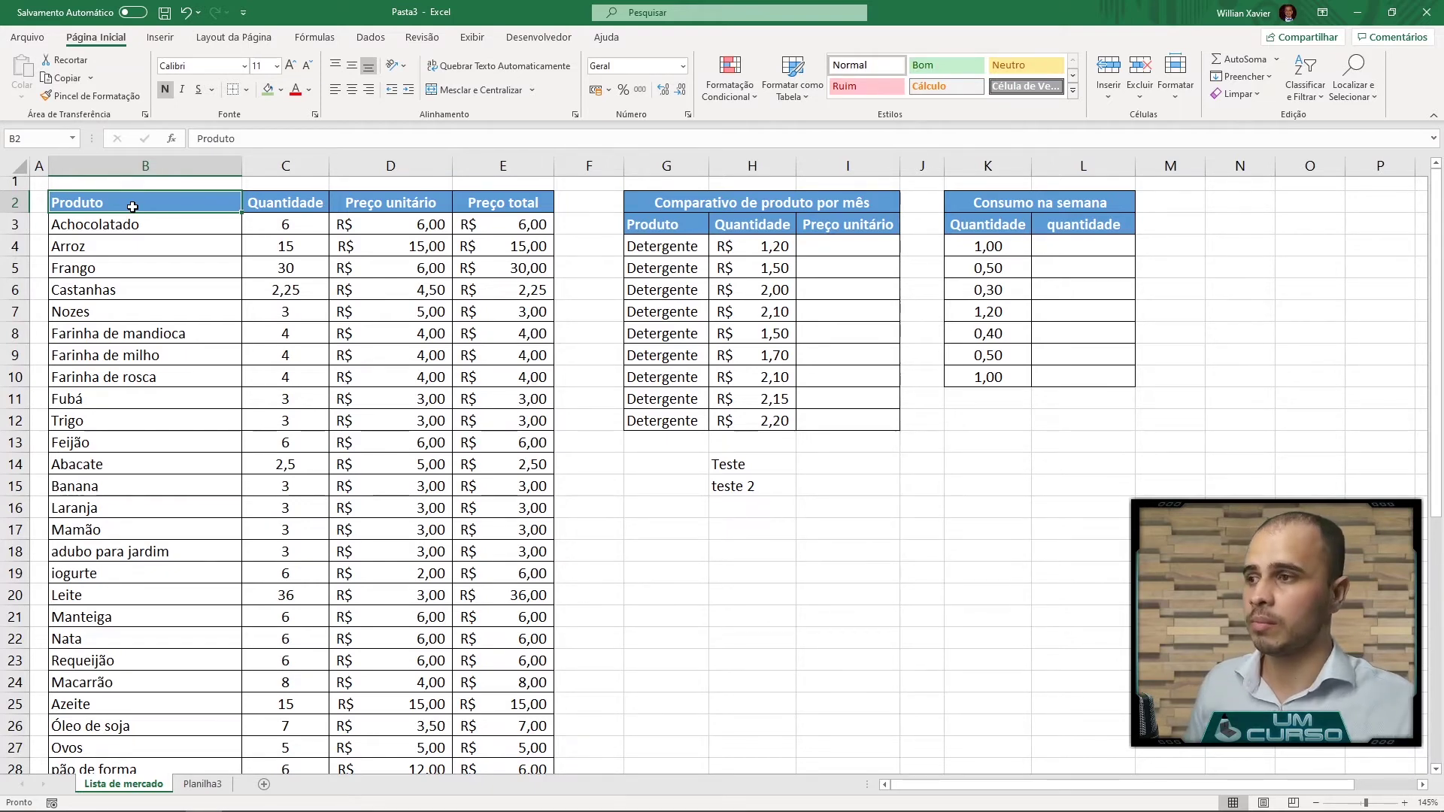
click(368, 350)
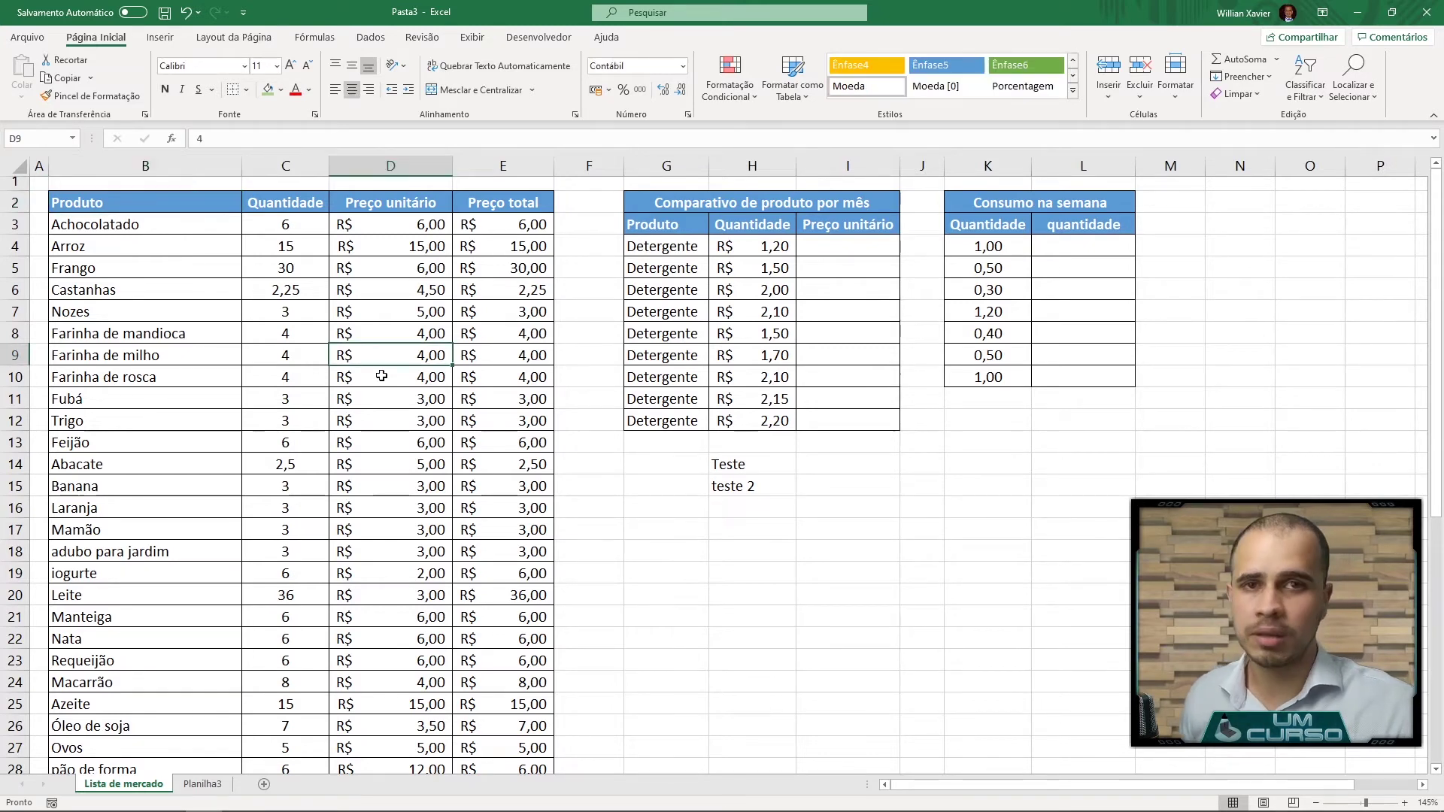
drag(133, 519, 226, 530)
click(397, 502)
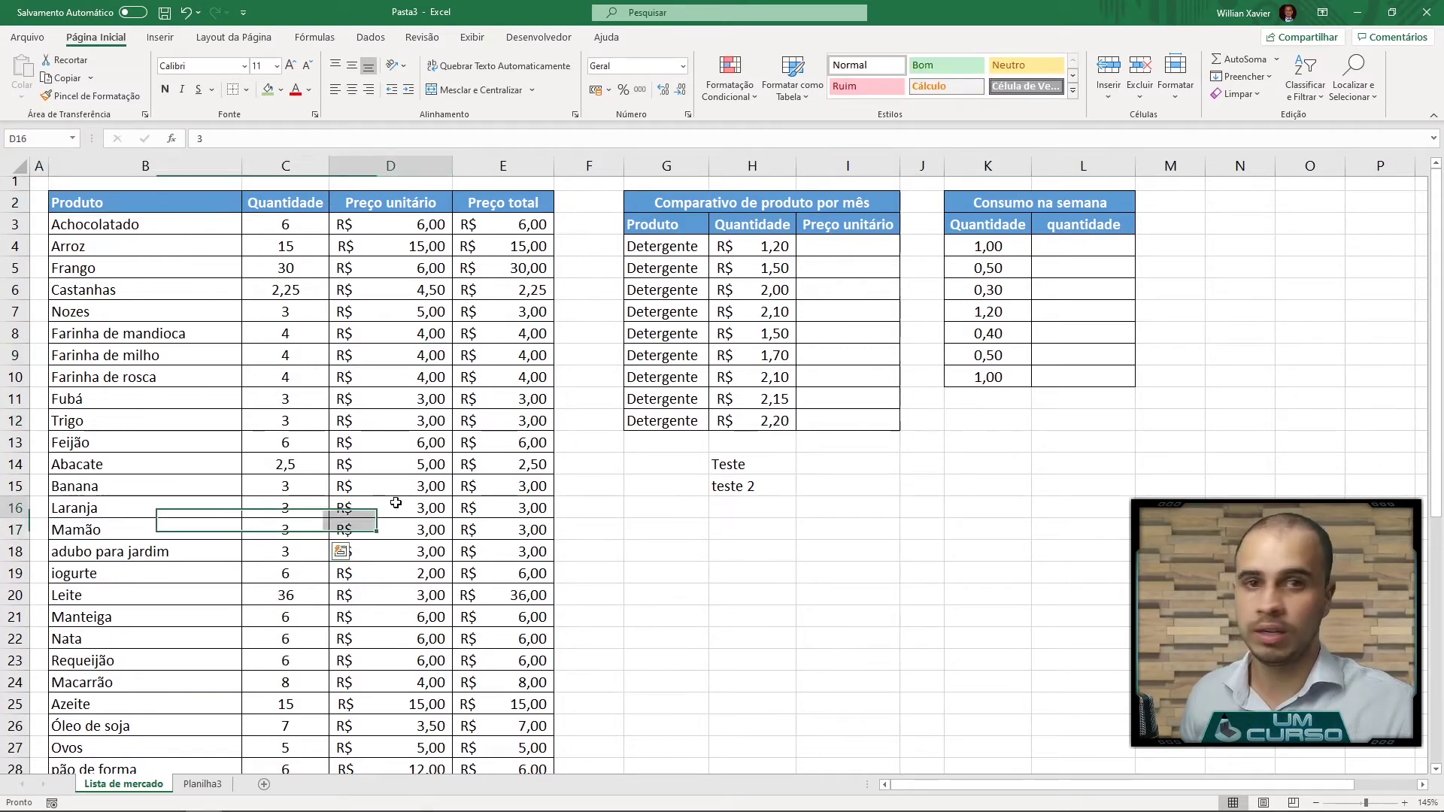
Select the entire product table on Lista de mercado at once and check how far the selection extends
click(189, 224)
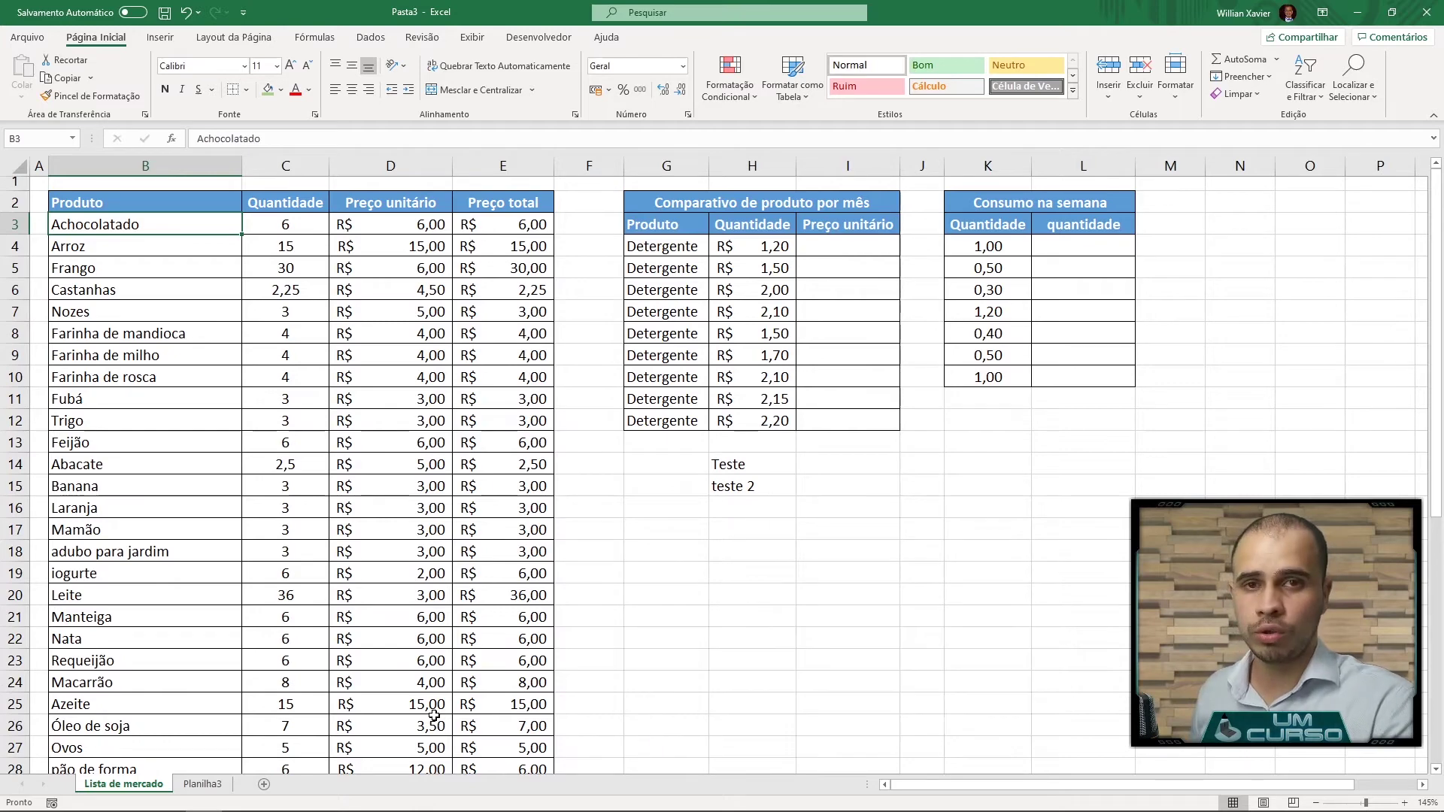
key(ctrl+a)
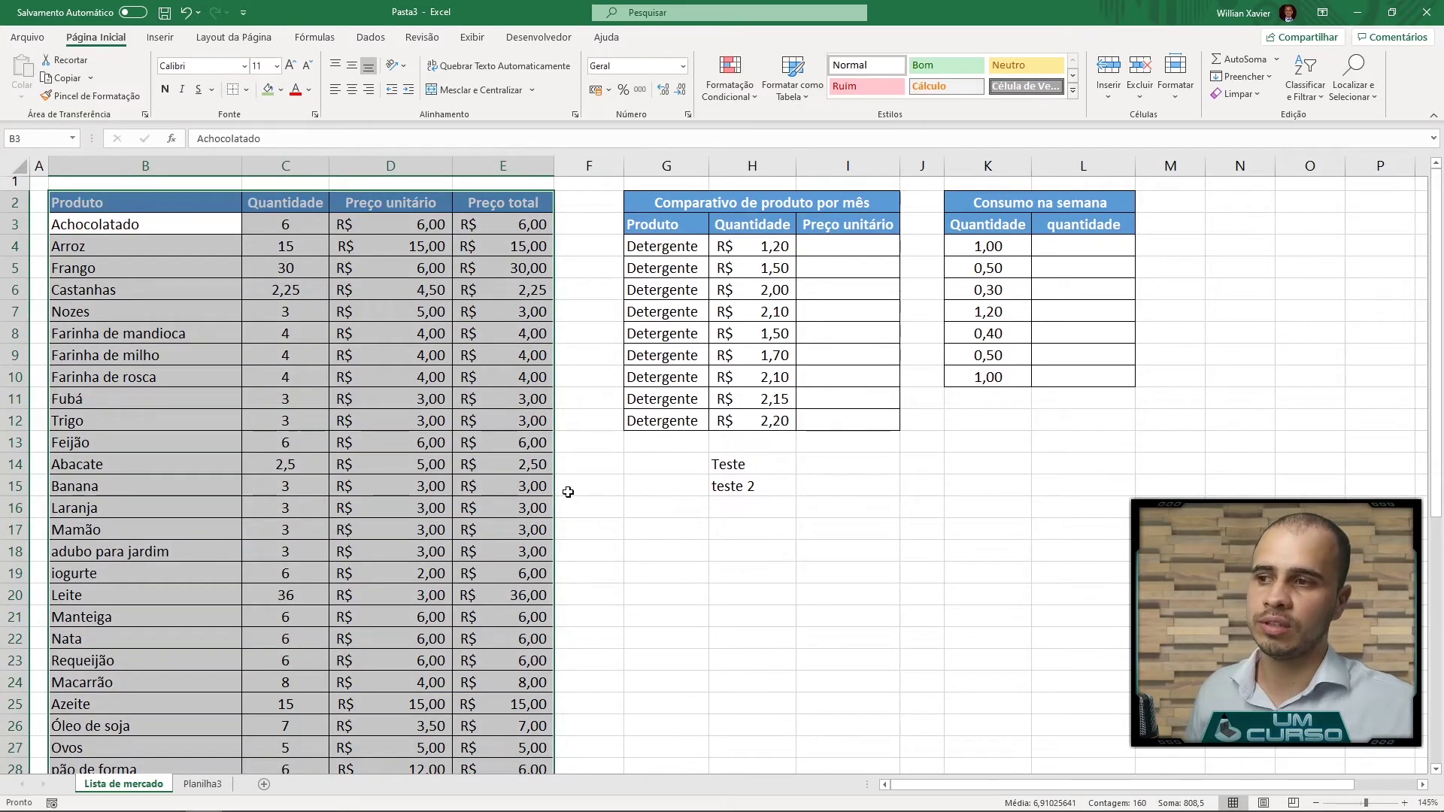
scroll(339, 627, down, 4)
scroll(339, 627, down, 2)
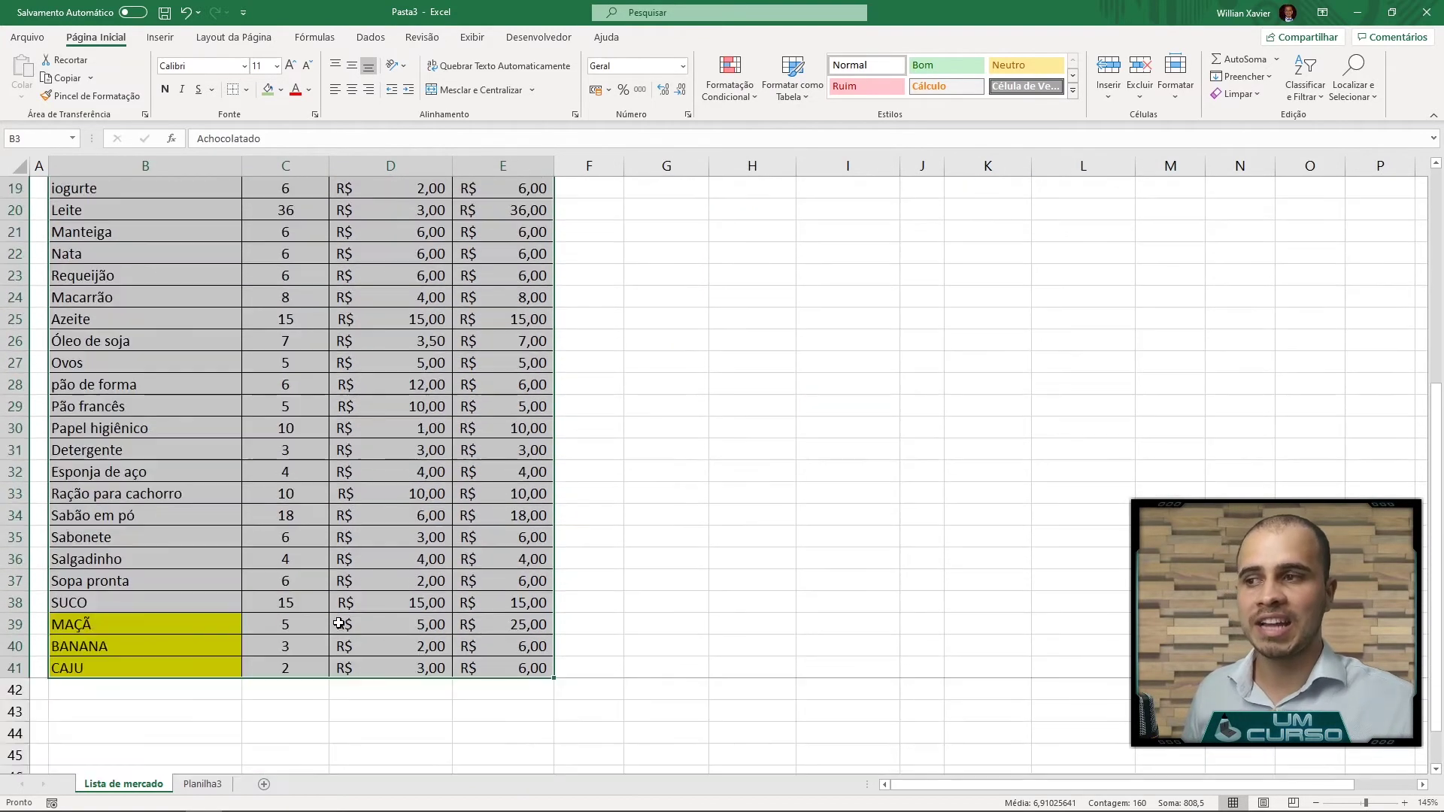
scroll(340, 623, up, 6)
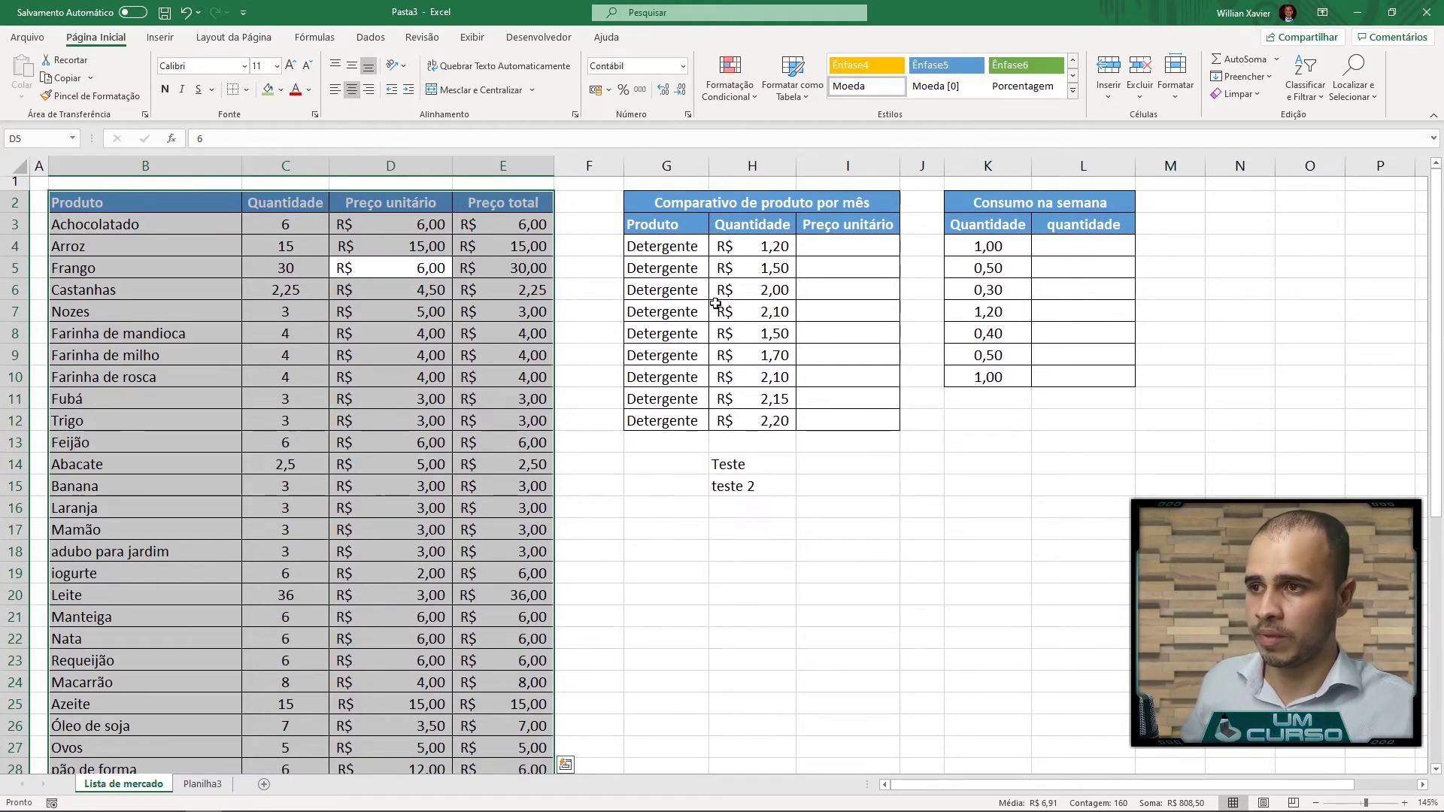
Copy the whole Comparativo de produto por mês table and paste it below the Consumo na semana table, starting at K13
click(762, 316)
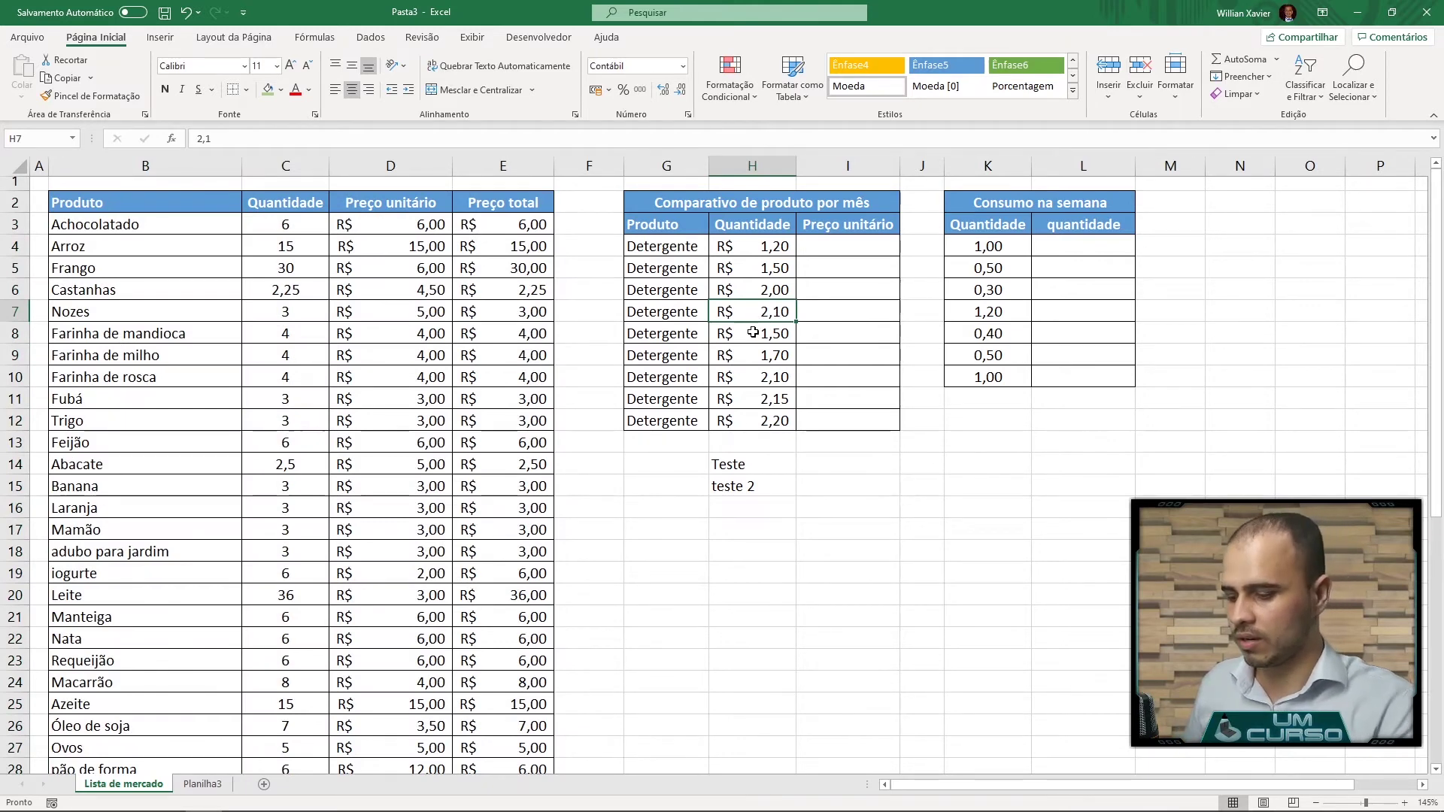
key(ctrl+a)
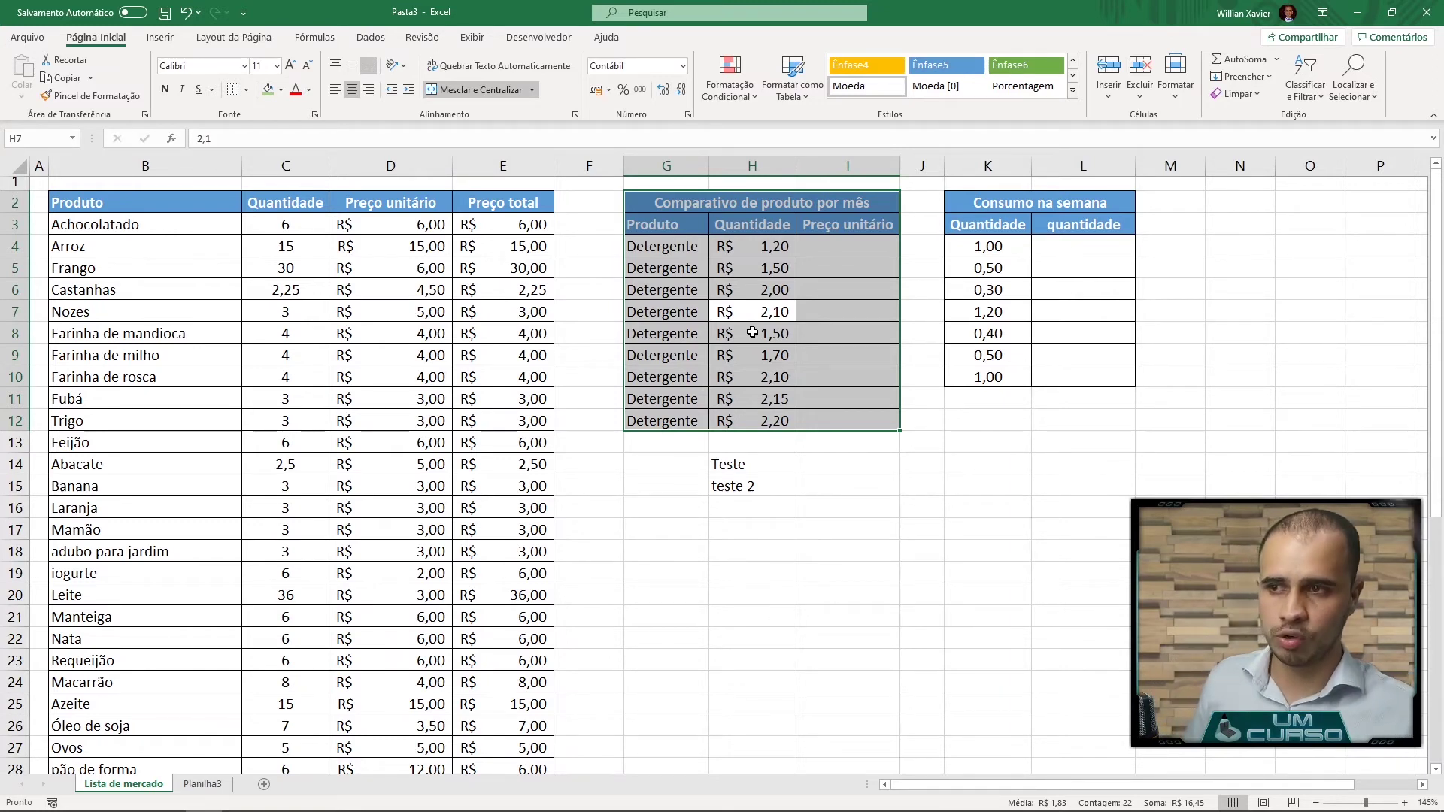
key(ctrl+c)
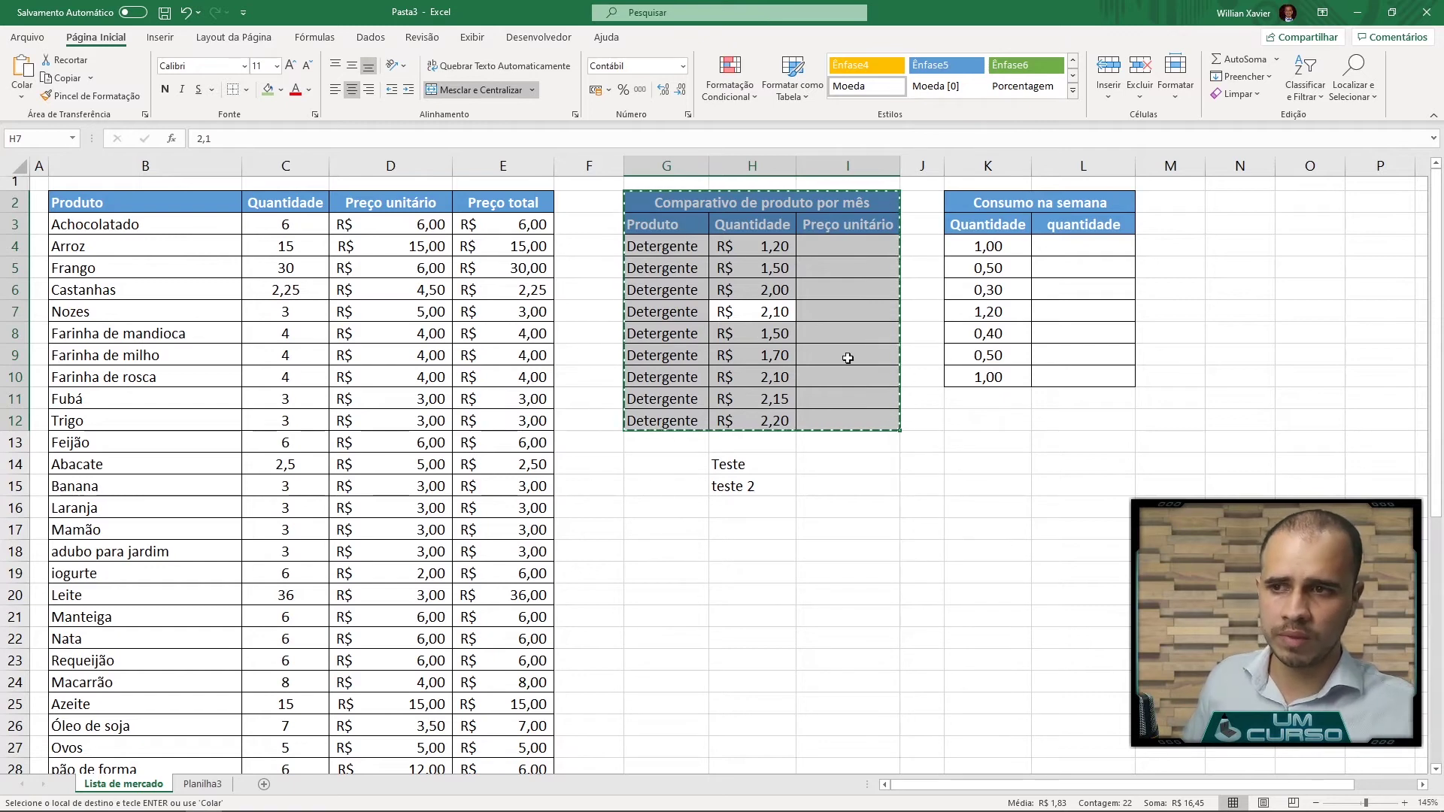
click(994, 443)
key(ctrl+v)
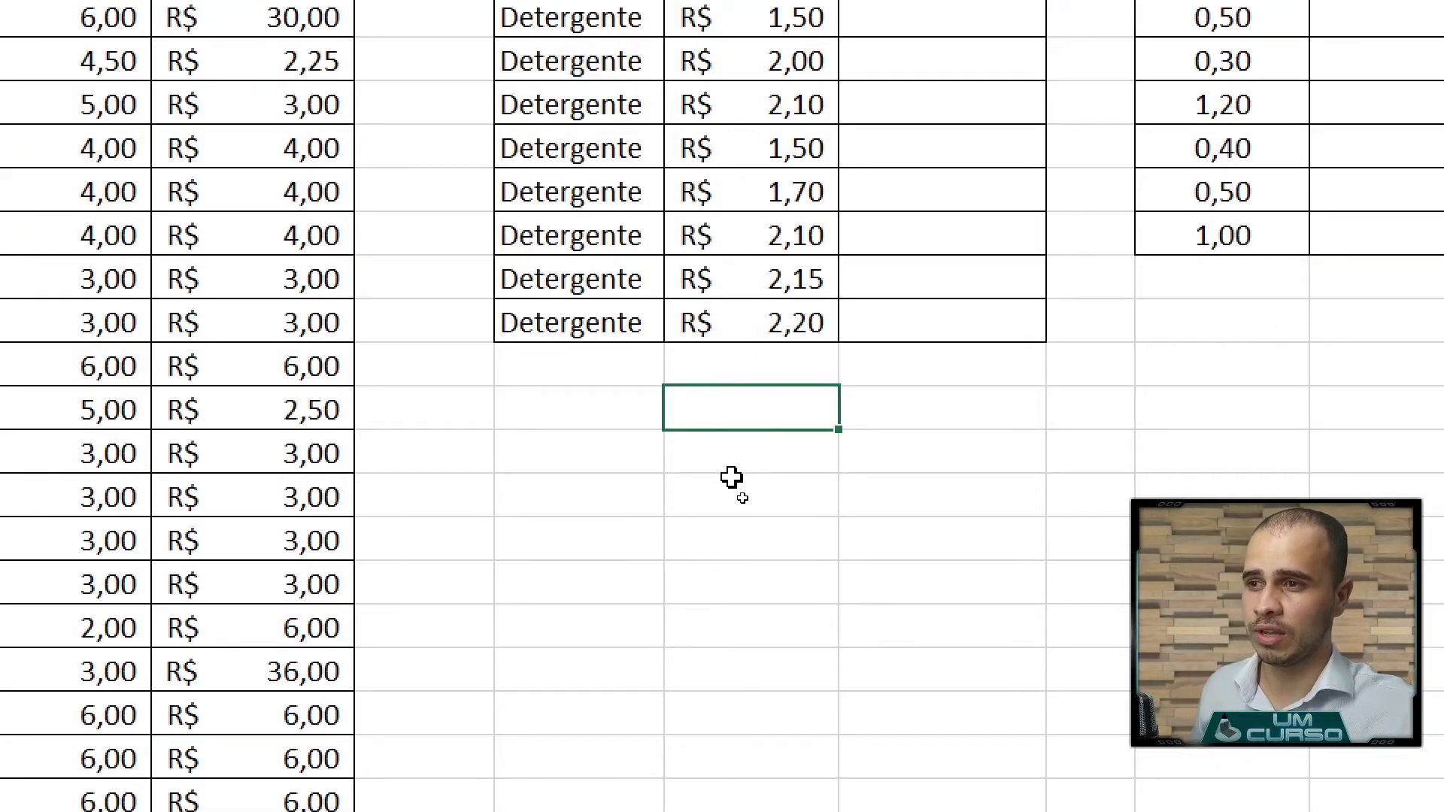
Enter the addition formula =4+5 in cell H15, below the Comparativo de produto por mês table
click(746, 498)
click(749, 491)
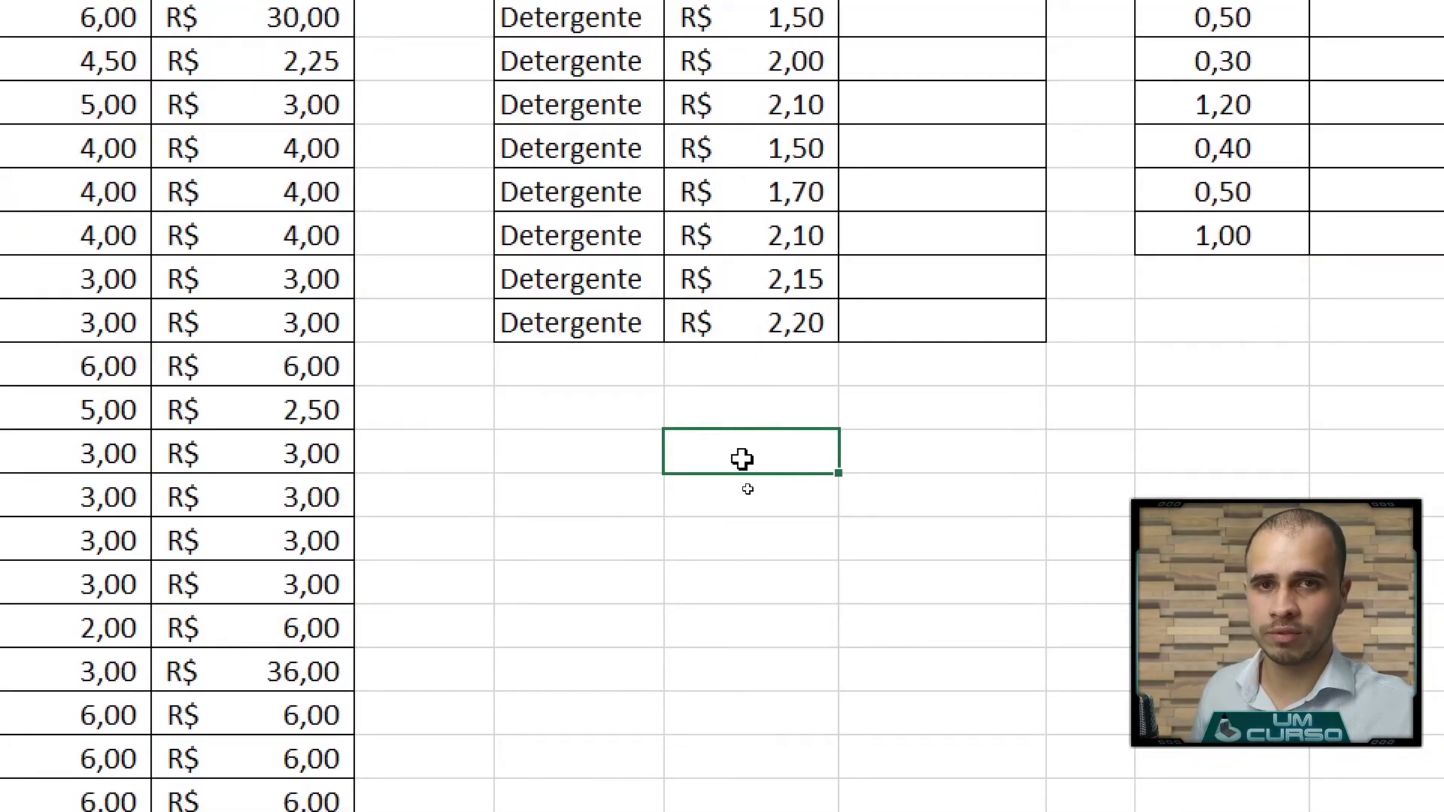
text(=)
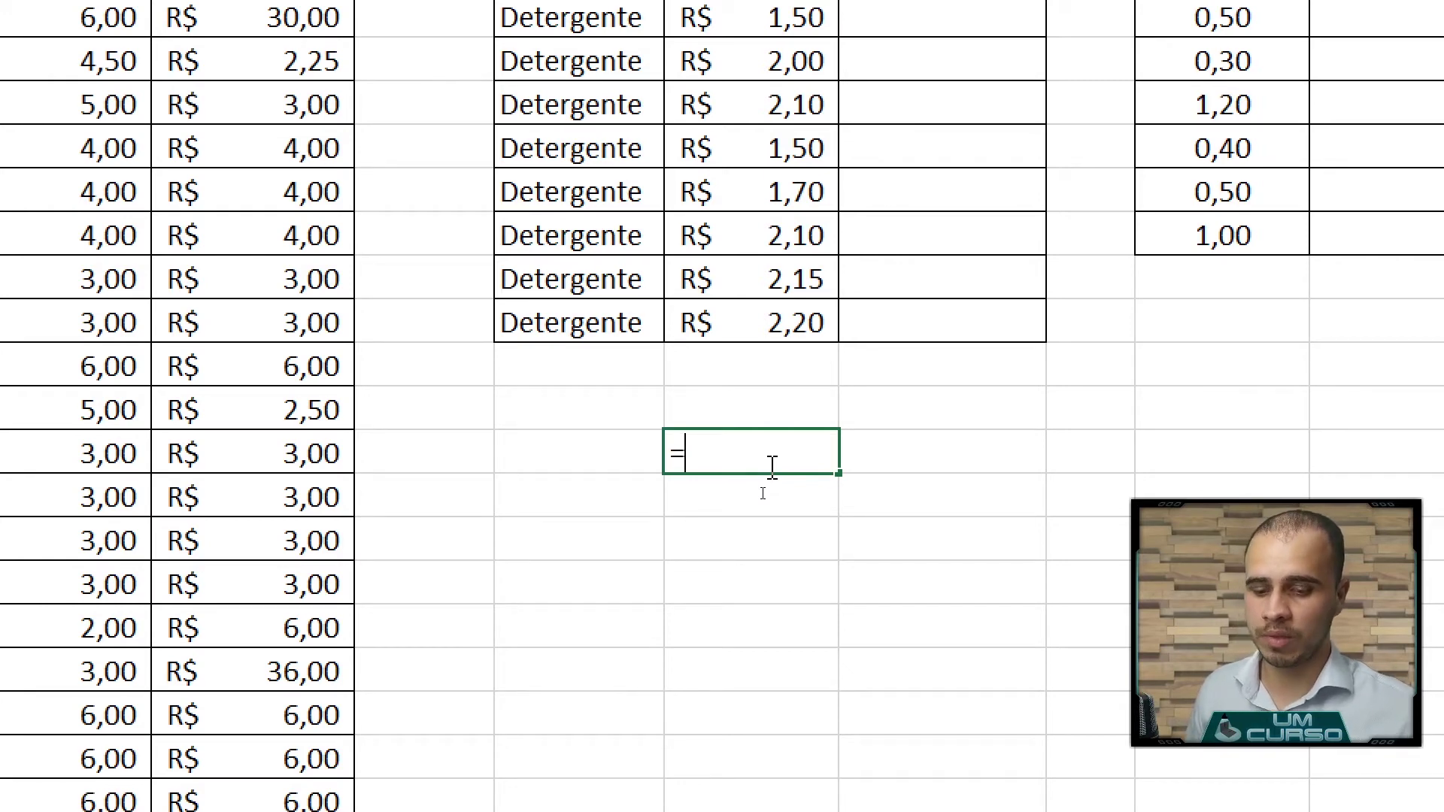
text(4+5)
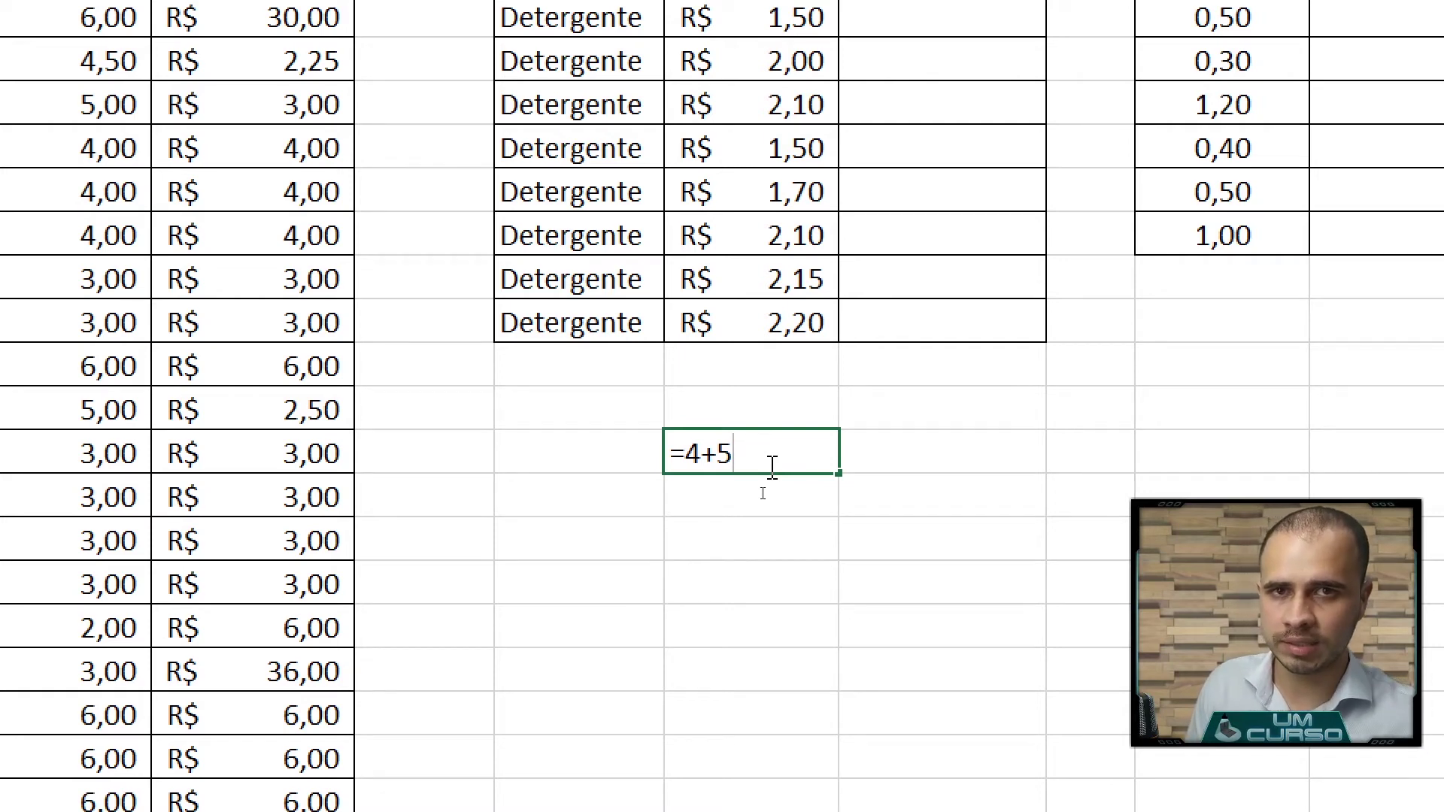
key(Return)
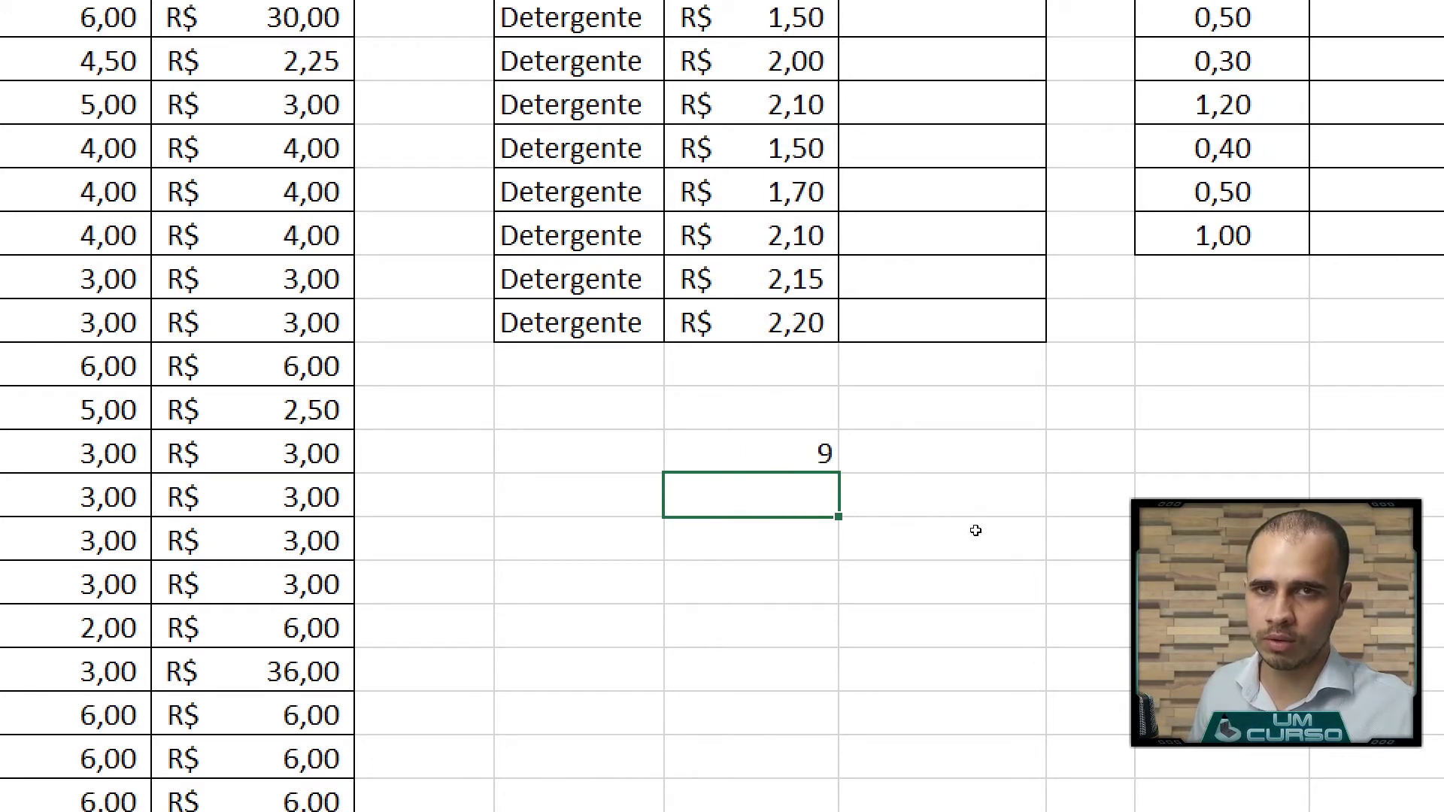
Enter the subtraction formula =119-78 in cell H16, directly below the addition
text(=)
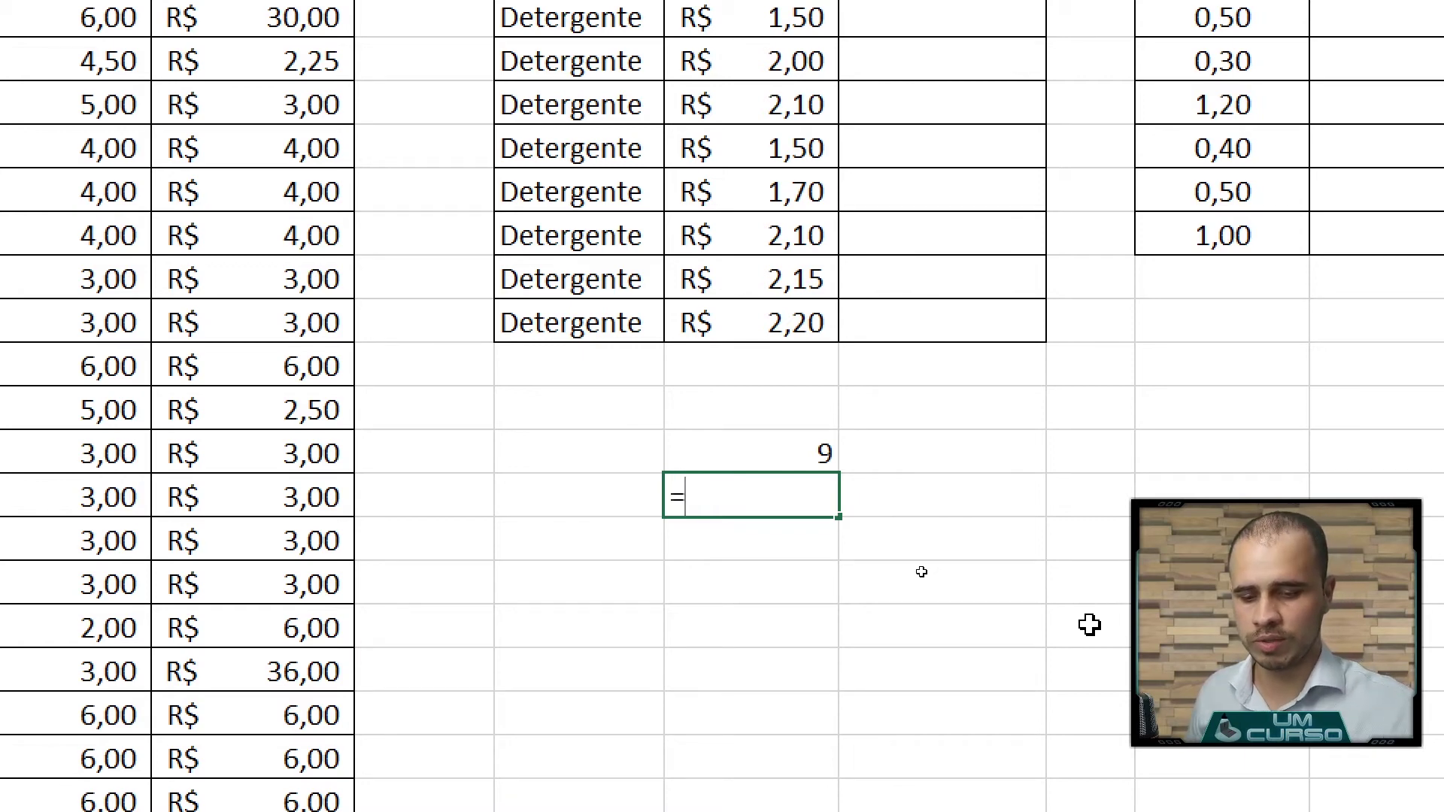
text(11)
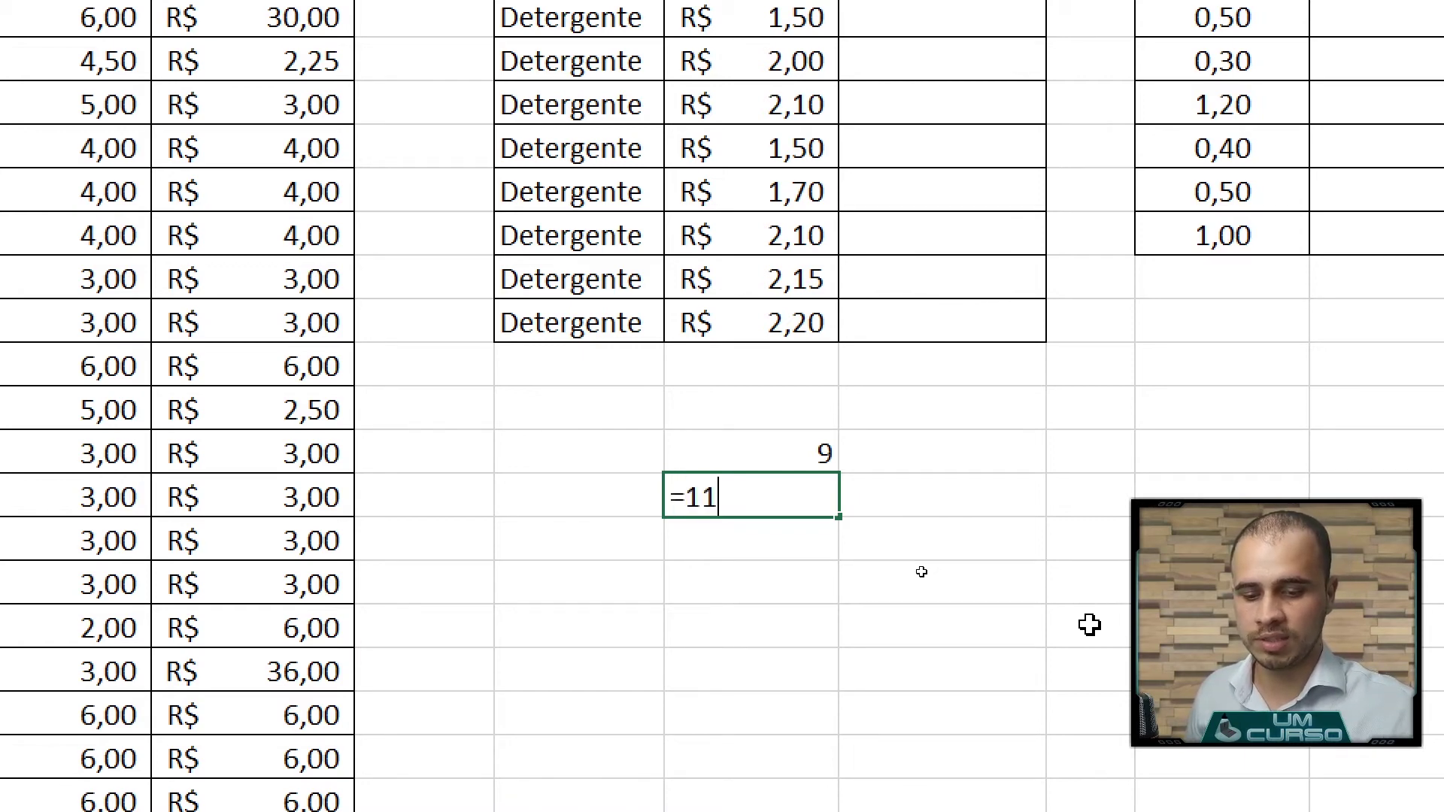
text(9-)
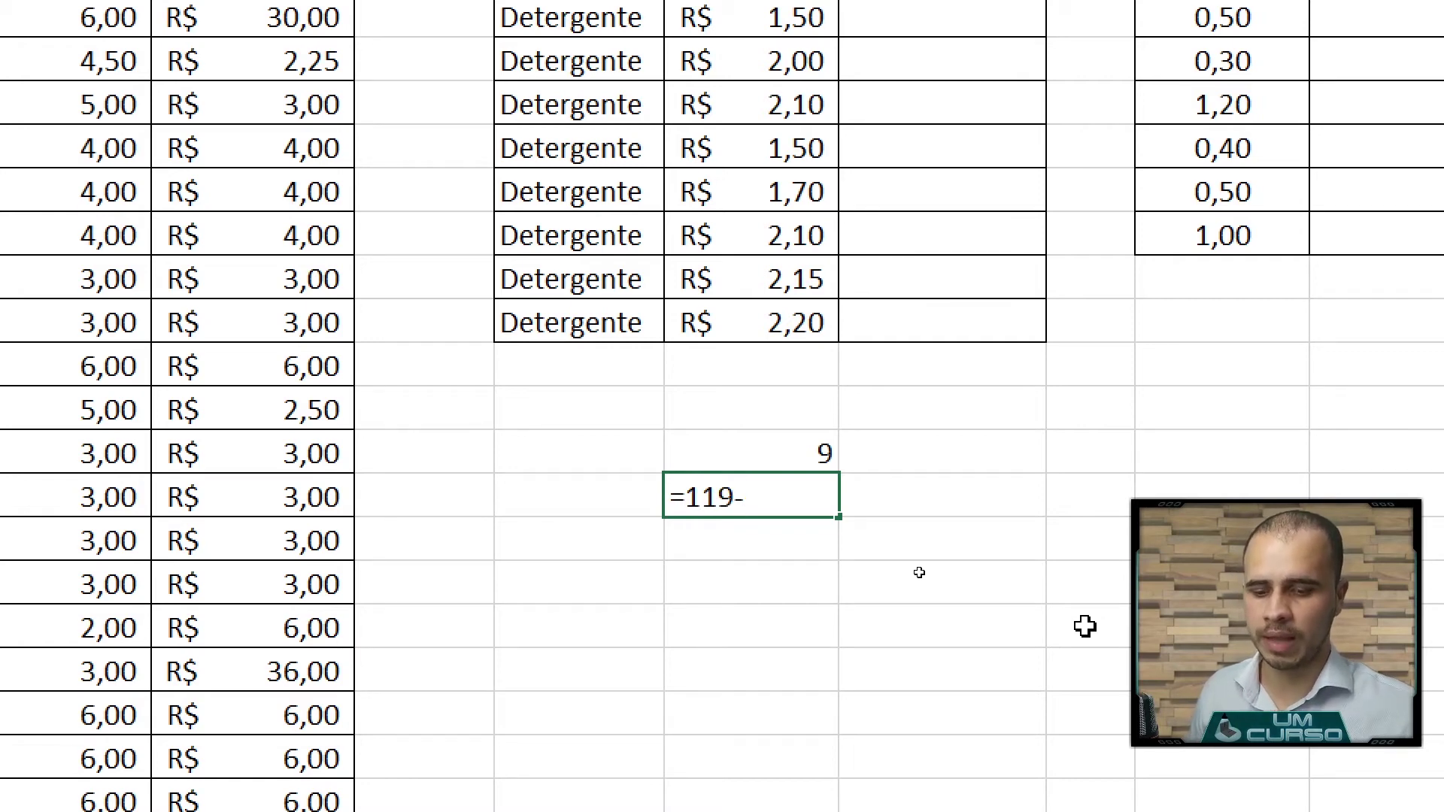
text(78)
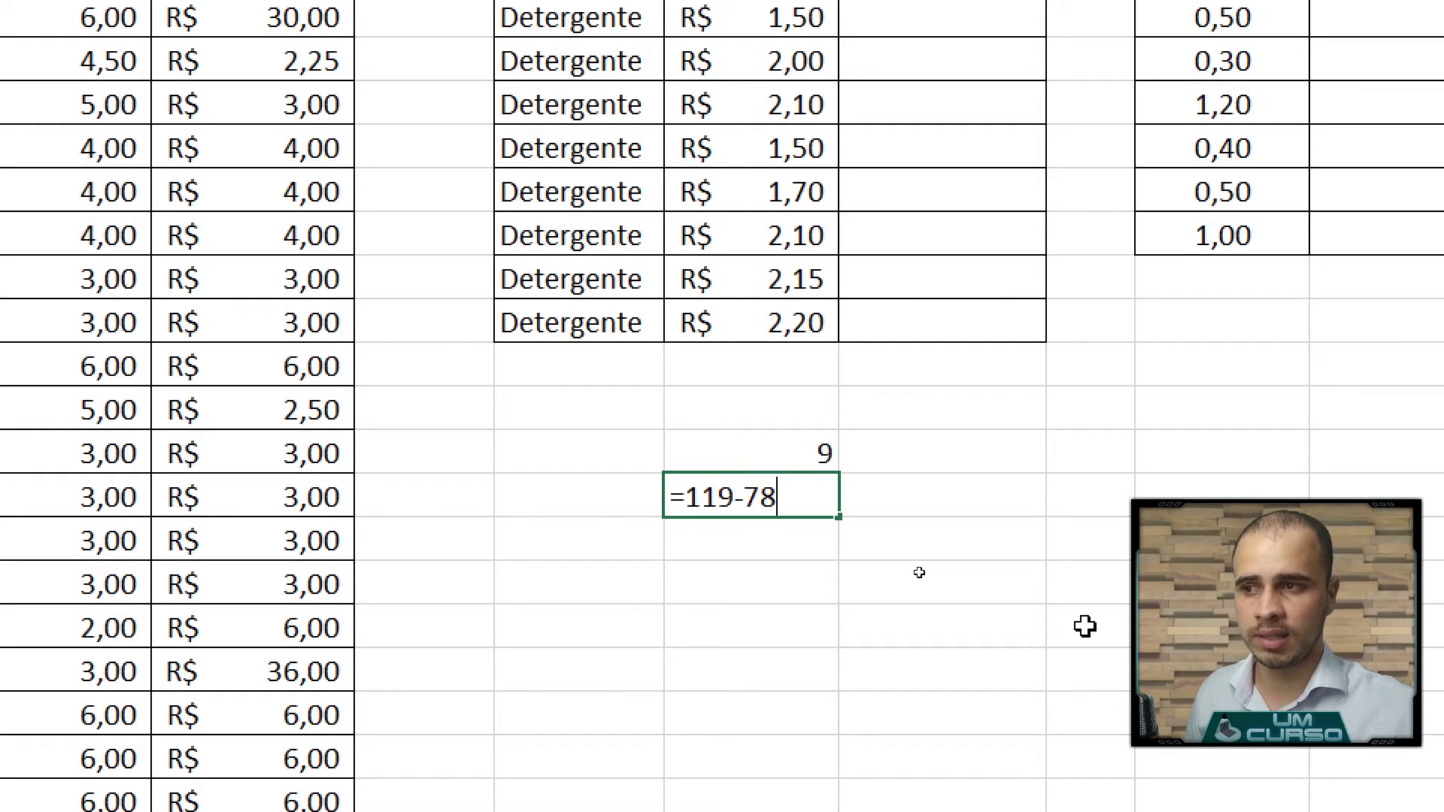
key(Return)
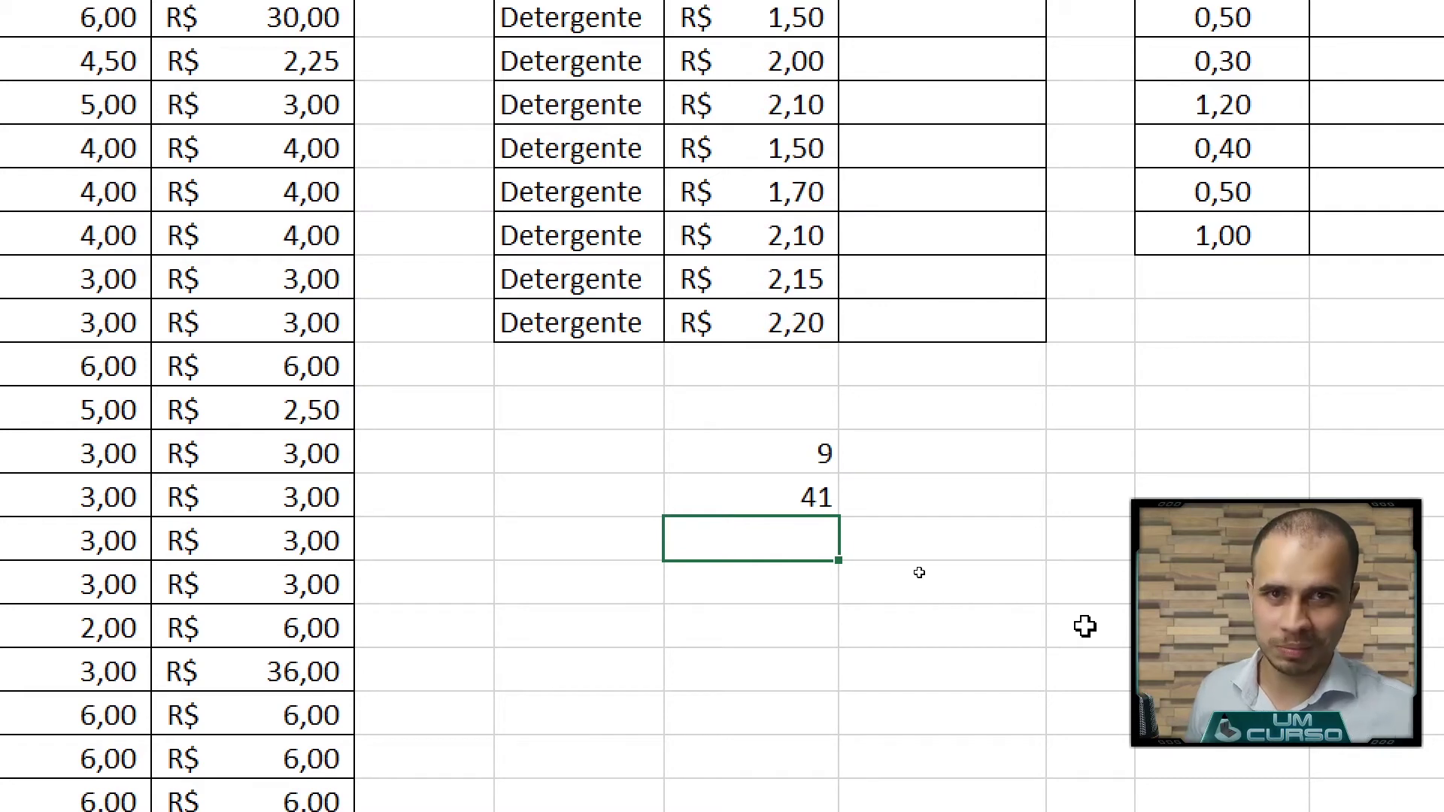
Enter the multiplication formula =17*78 in cell H17, directly below the subtraction
text(=)
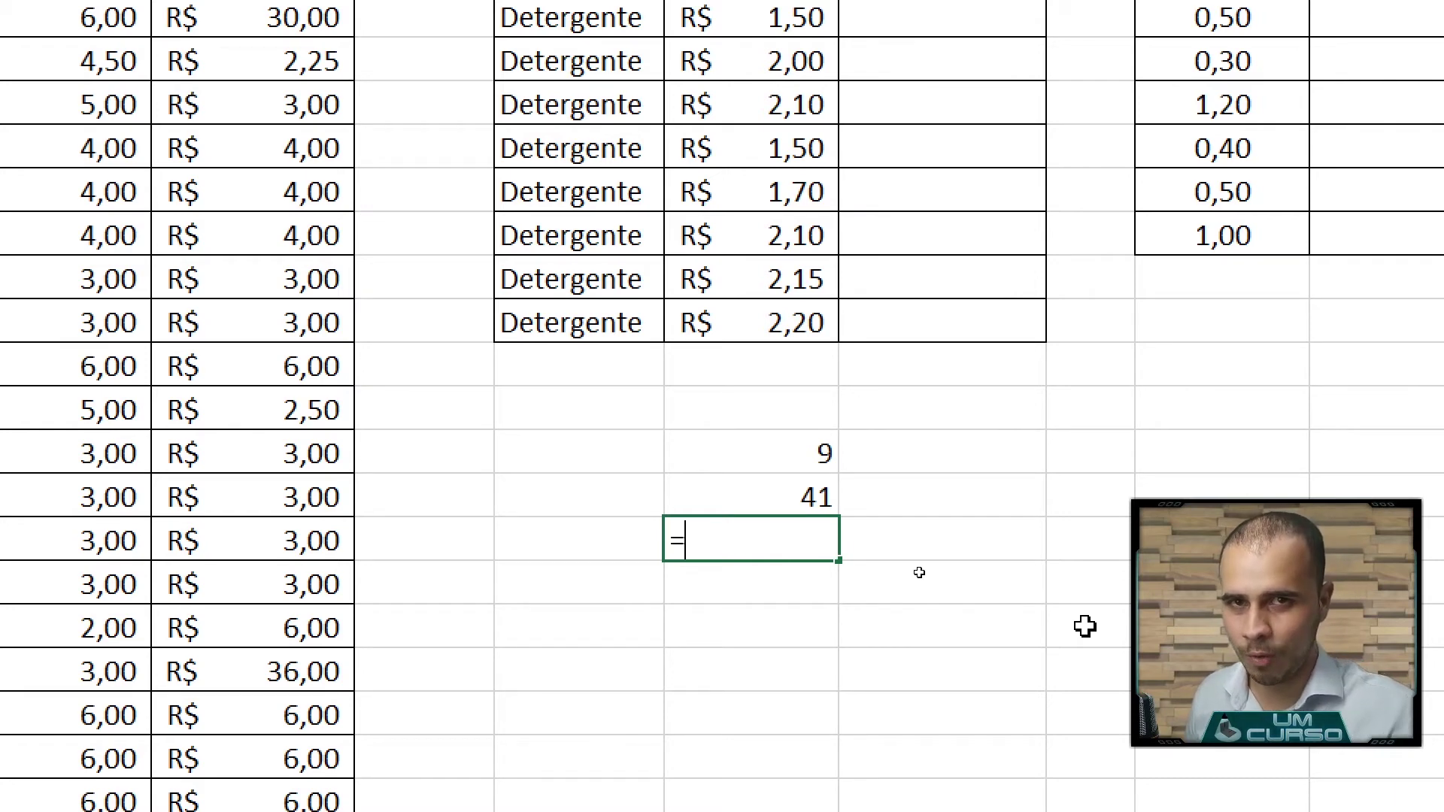
text(17)
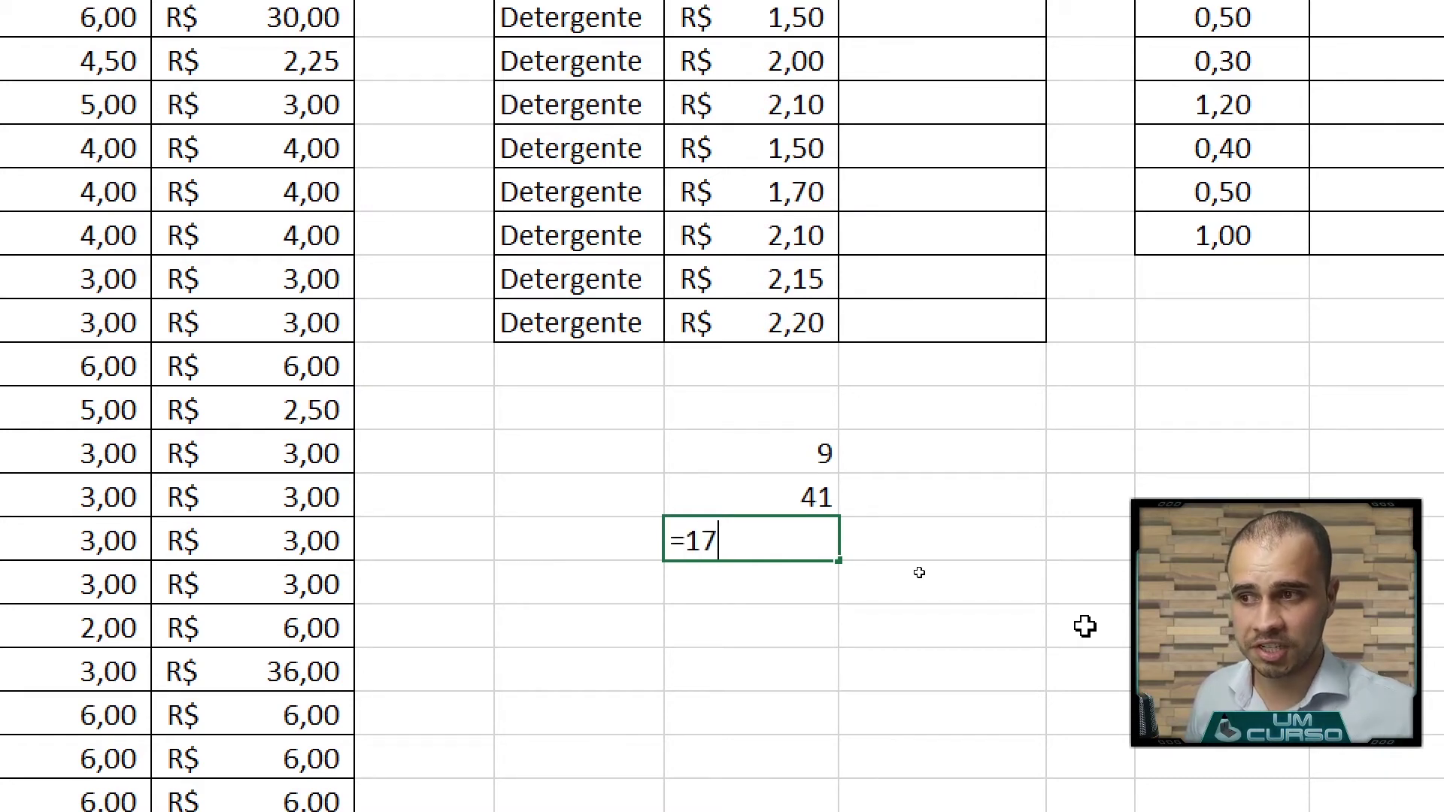
text(X)
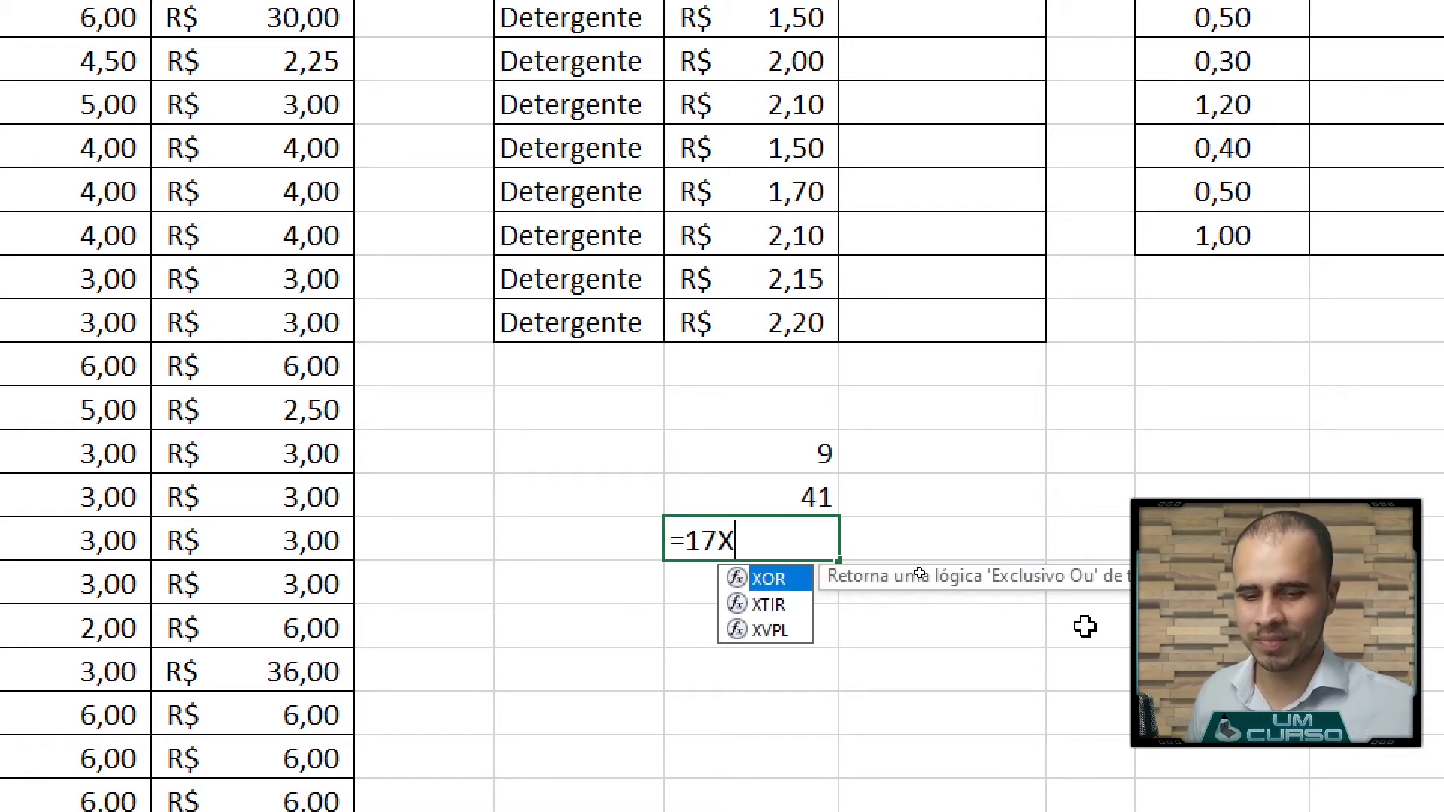
text(78)
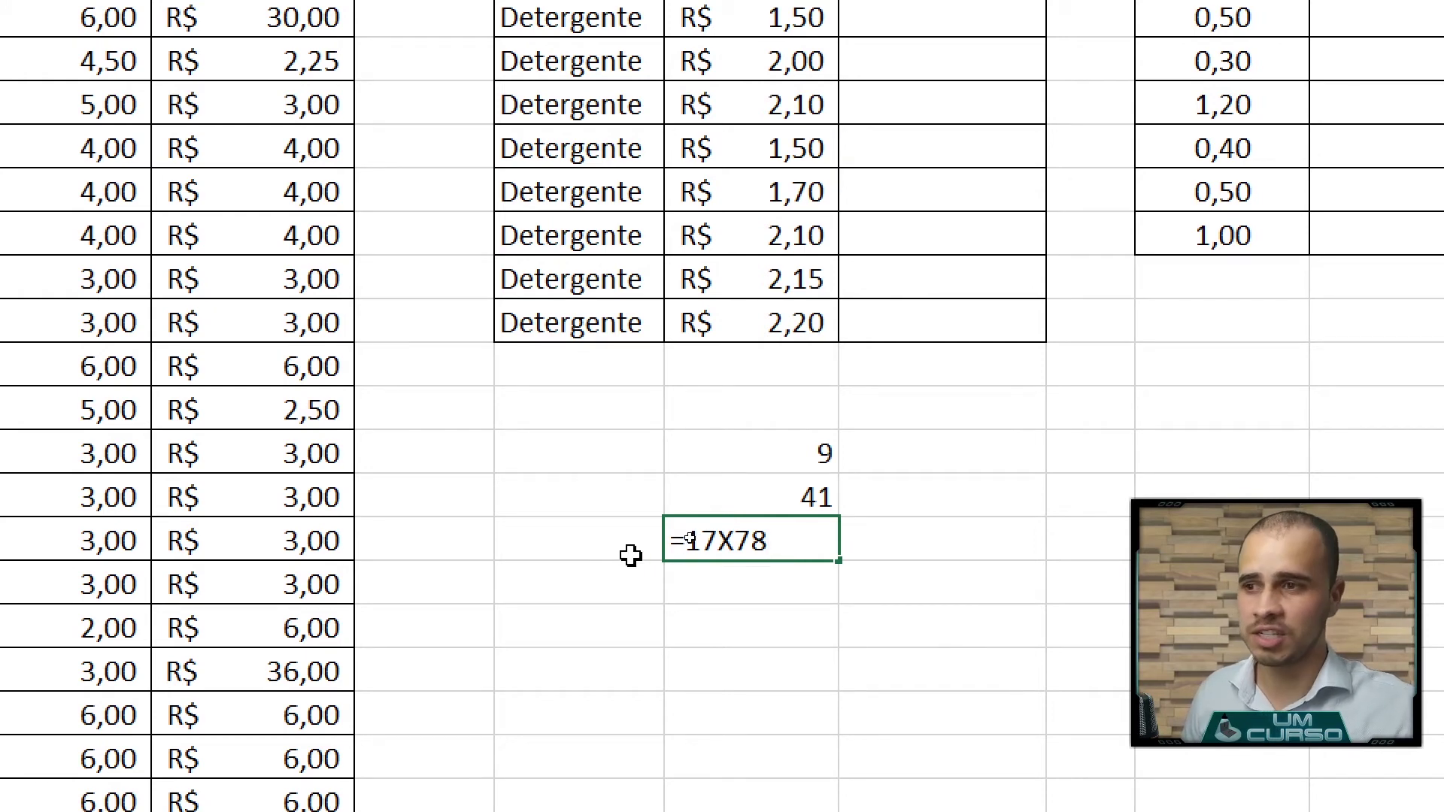
key(shift+Left)
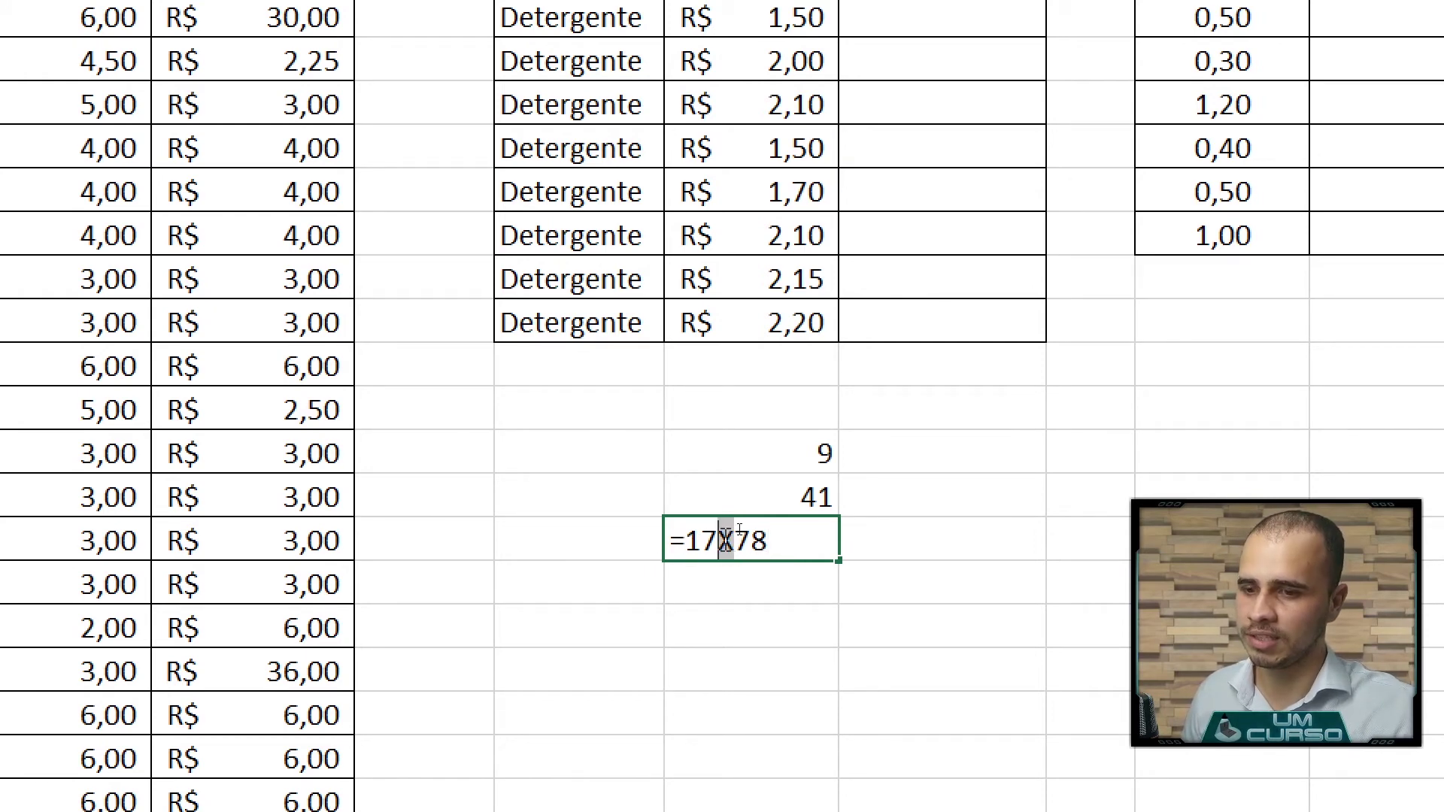
text(*)
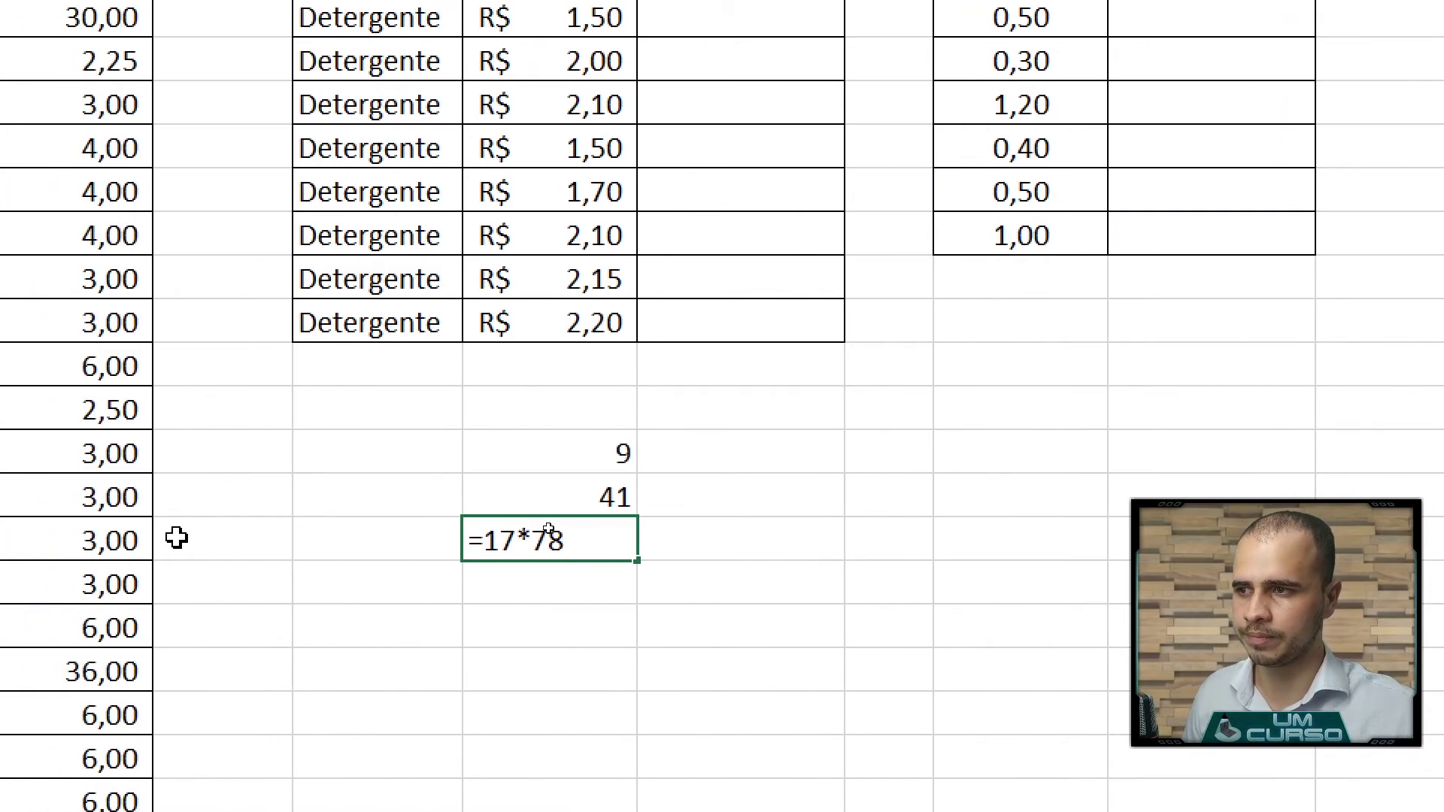
key(Return)
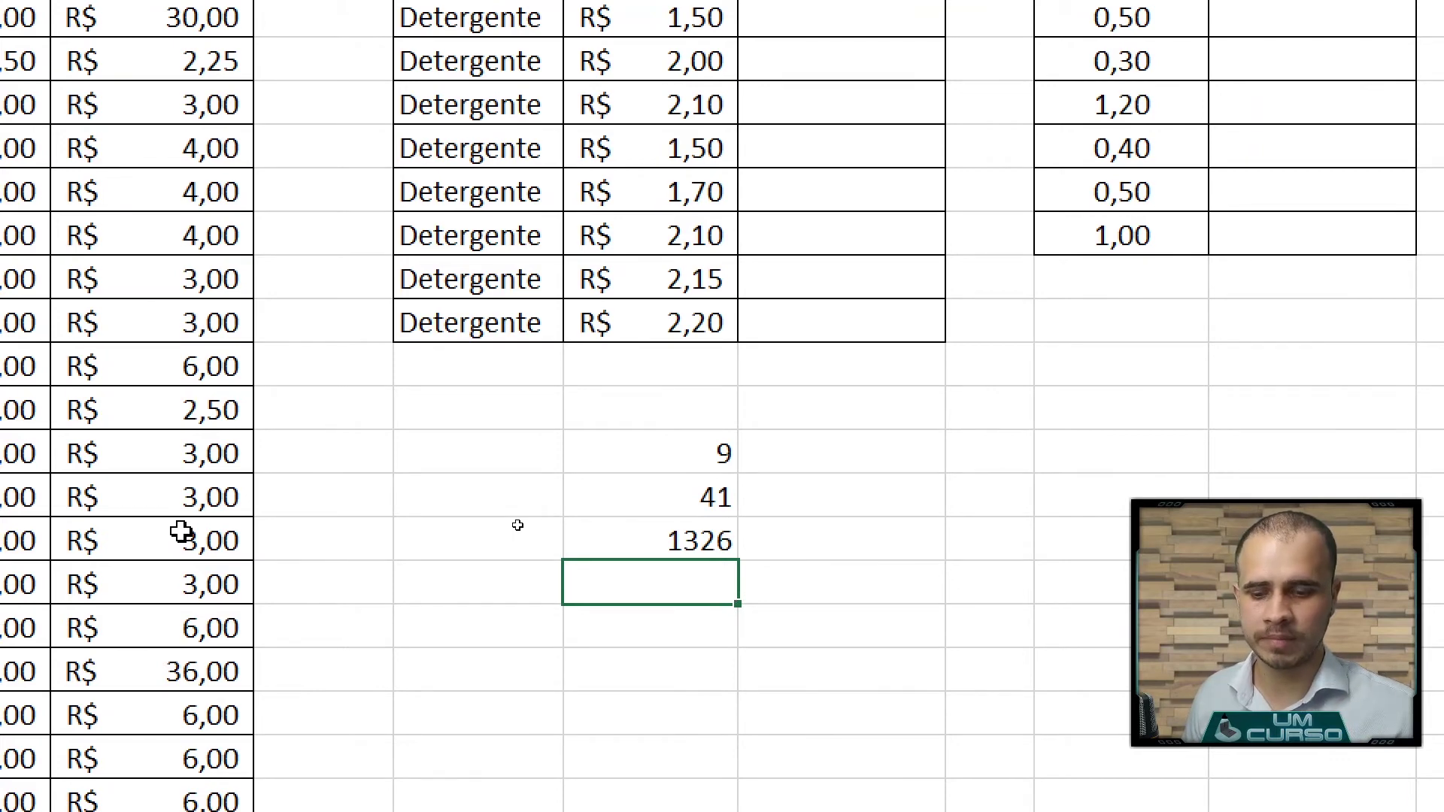
Enter the division formula =91/9 in cell H18, directly below the multiplication
text(=)
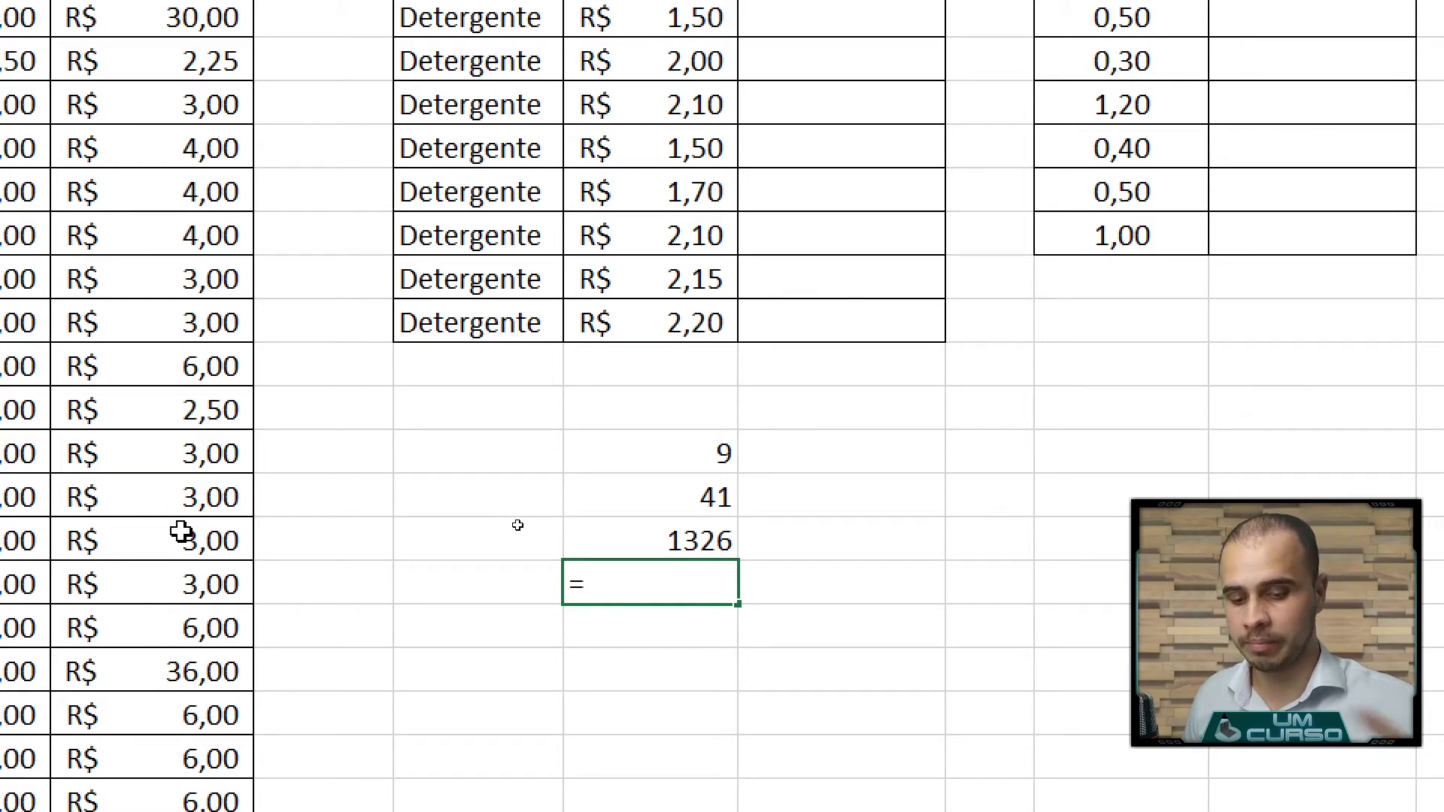
text(91)
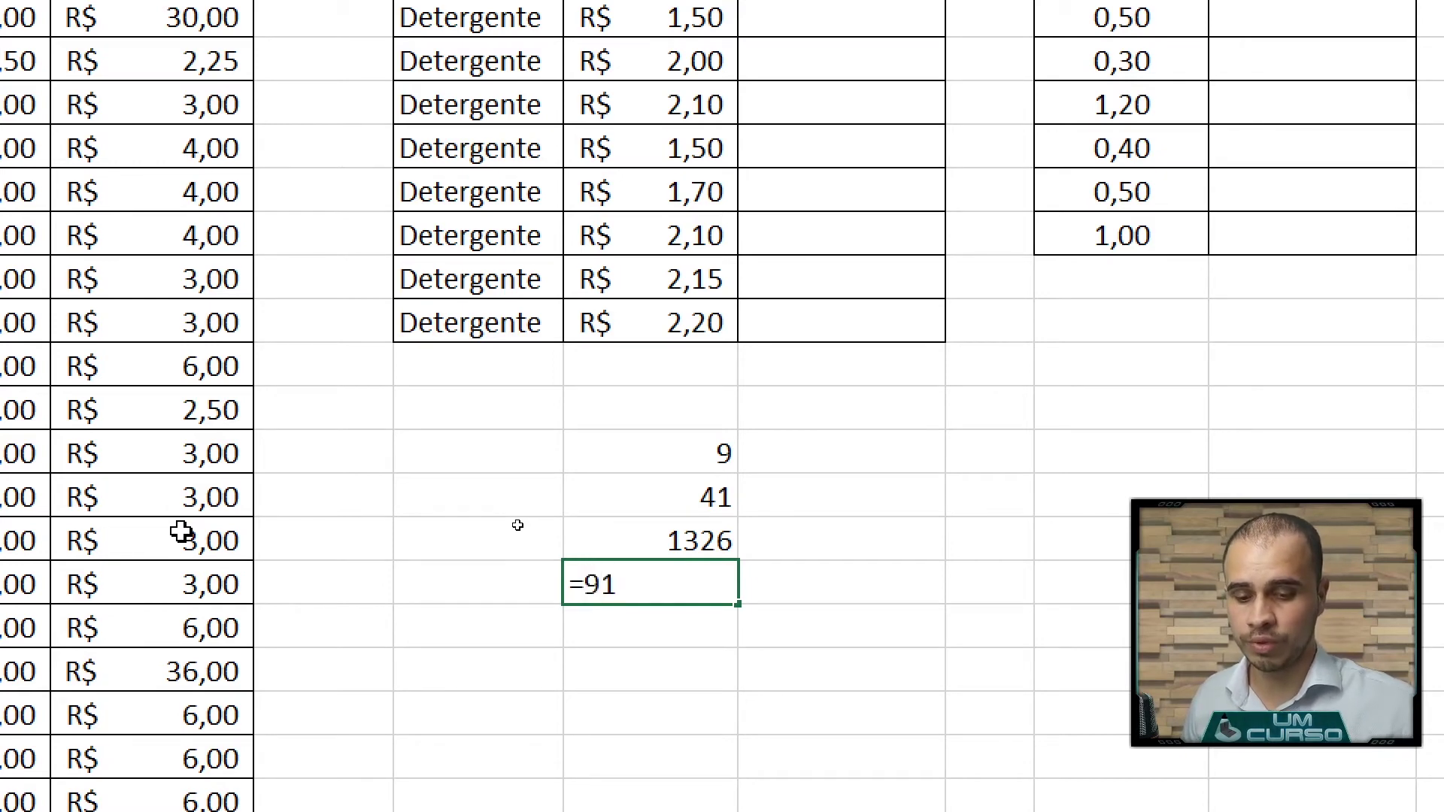
text(/9)
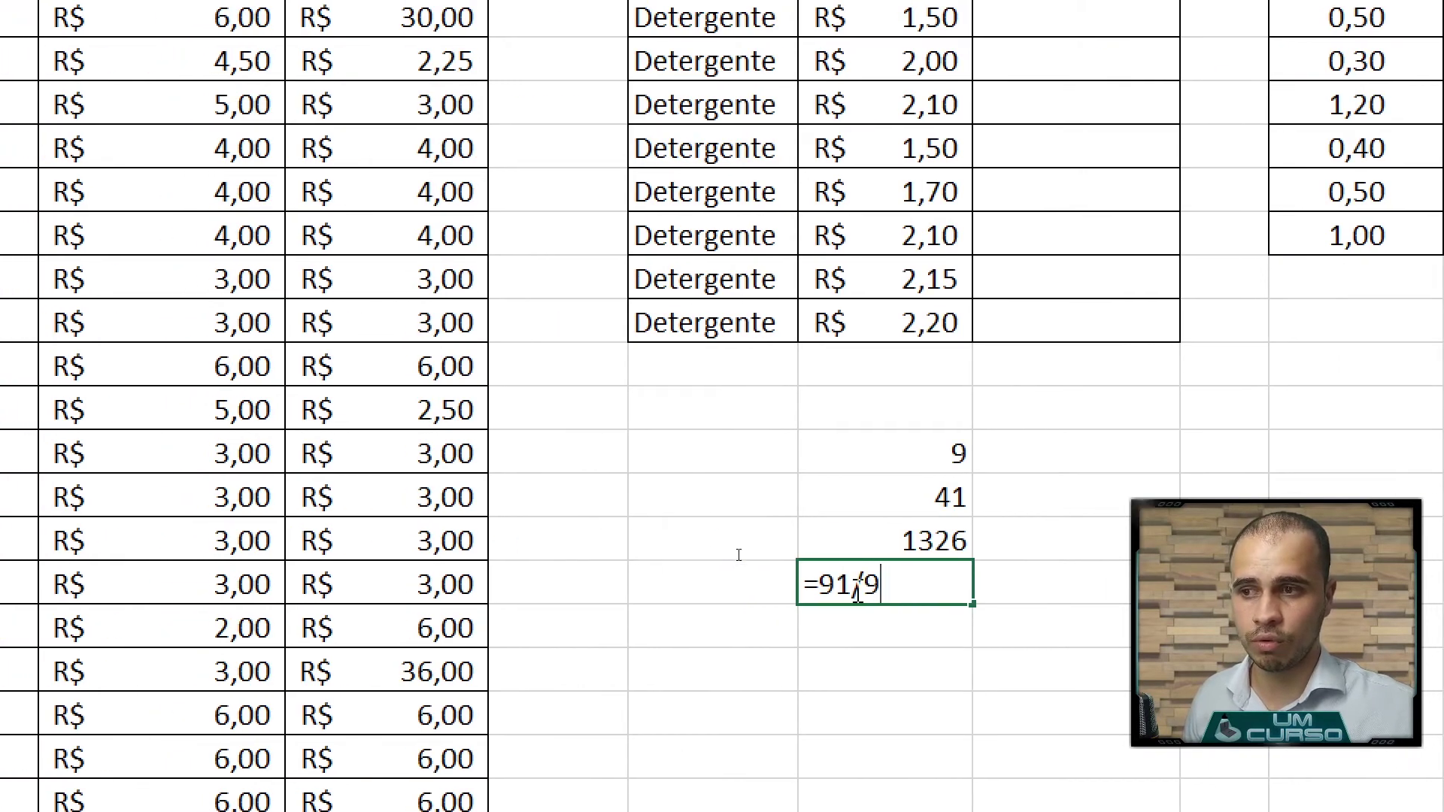
drag(850, 591, 867, 589)
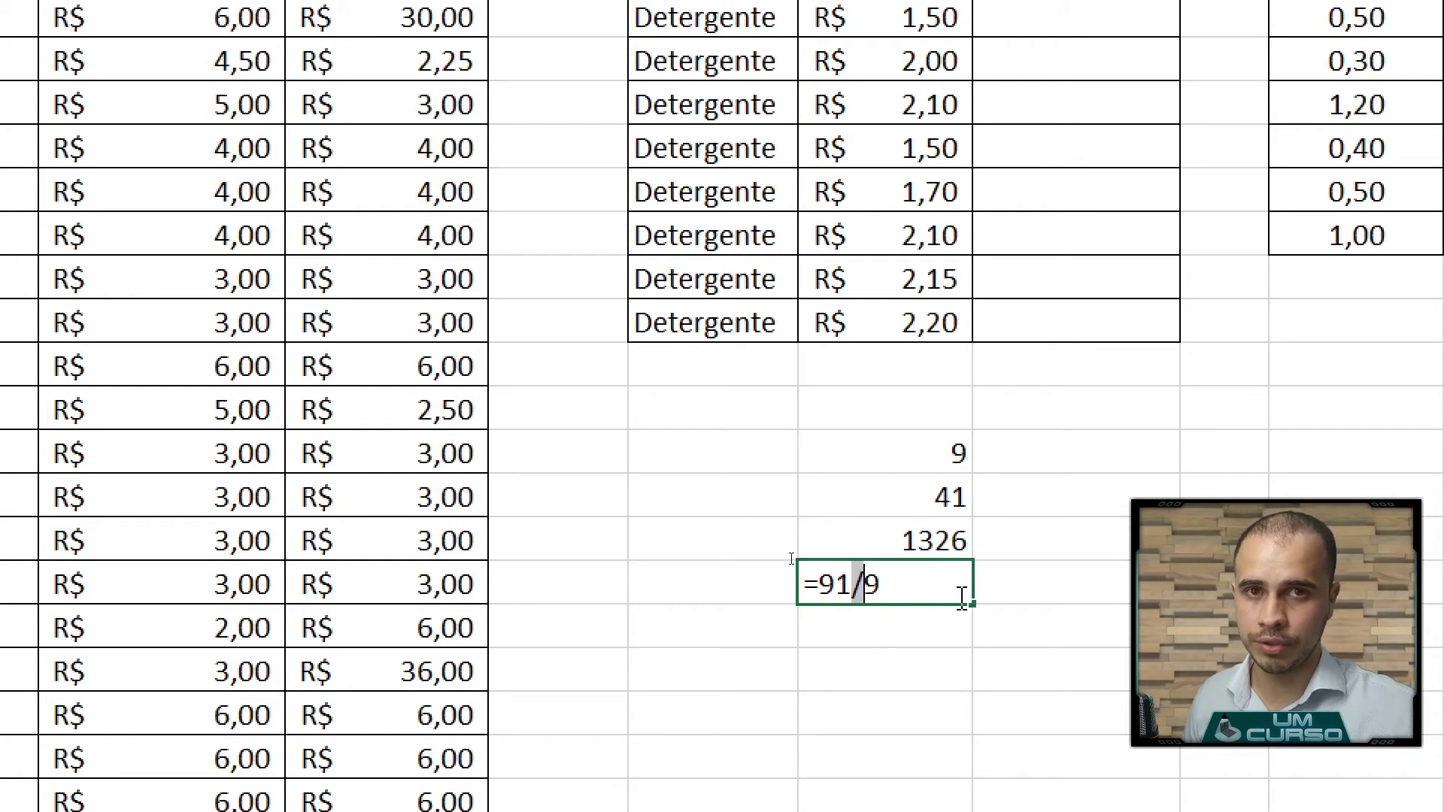
key(Return)
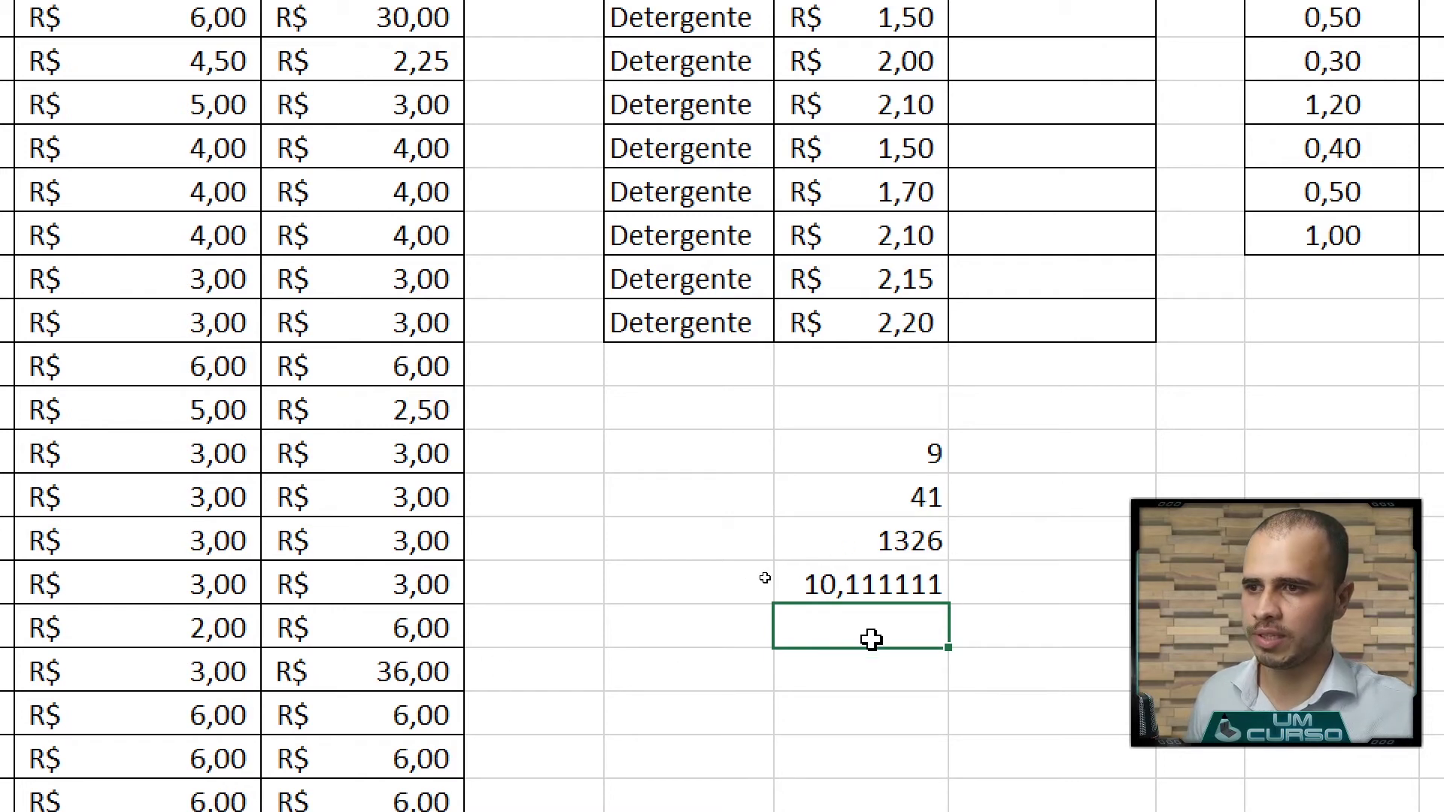
Move the exponent examples 2² and 6³ from J18:J19 to G19:G20, beside the empty cells under the division formula
key(ctrl+Home)
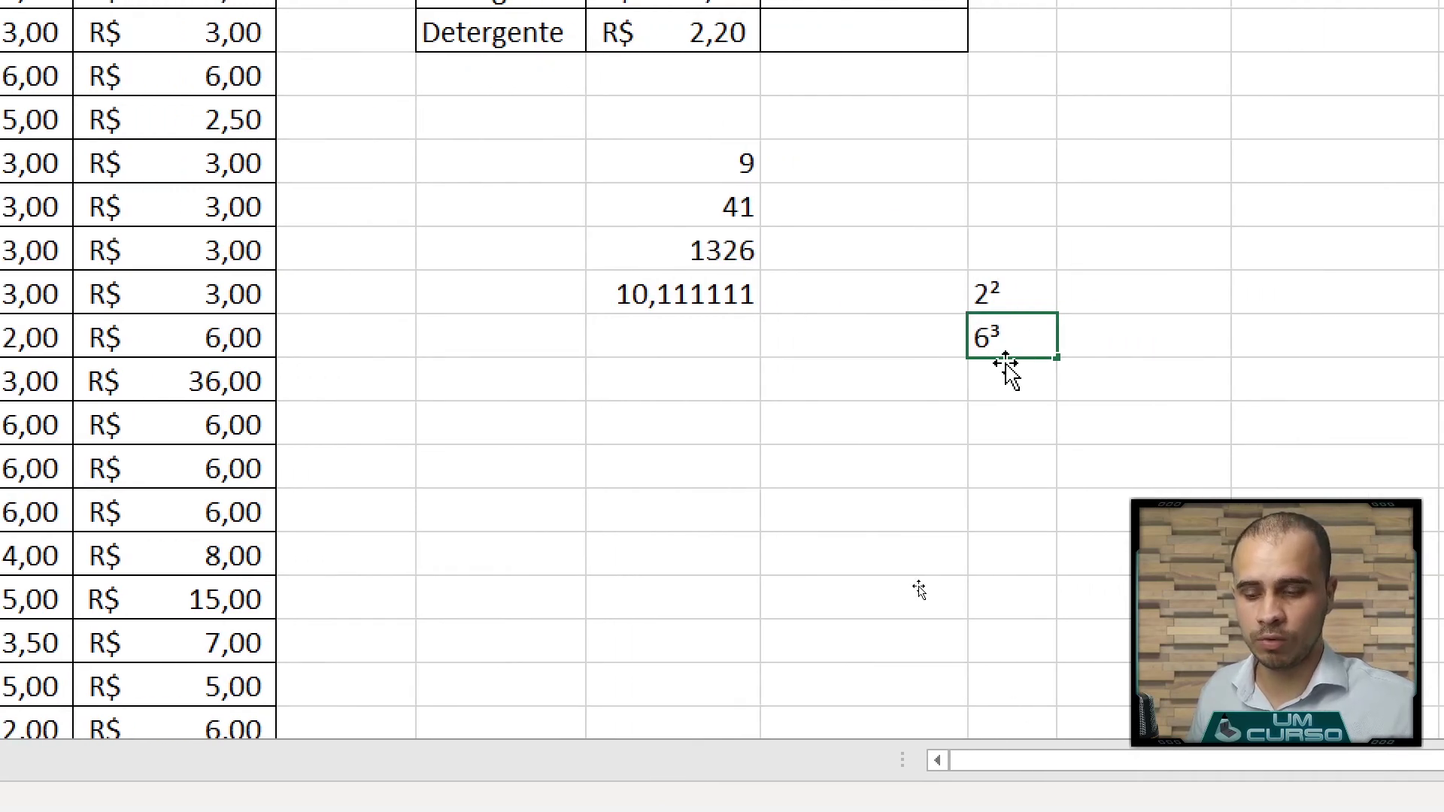
key(Return)
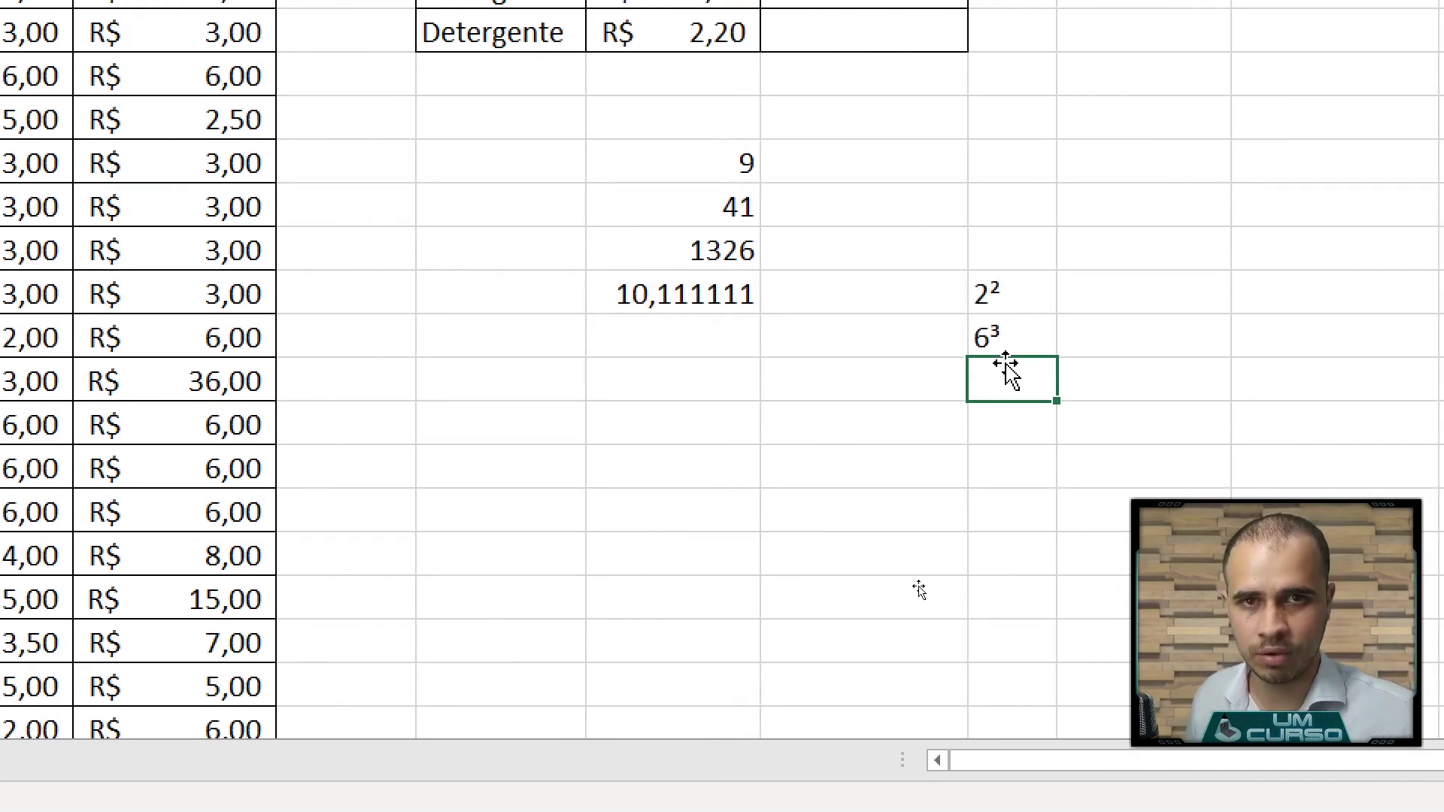
drag(994, 293, 986, 341)
key(ctrl+x)
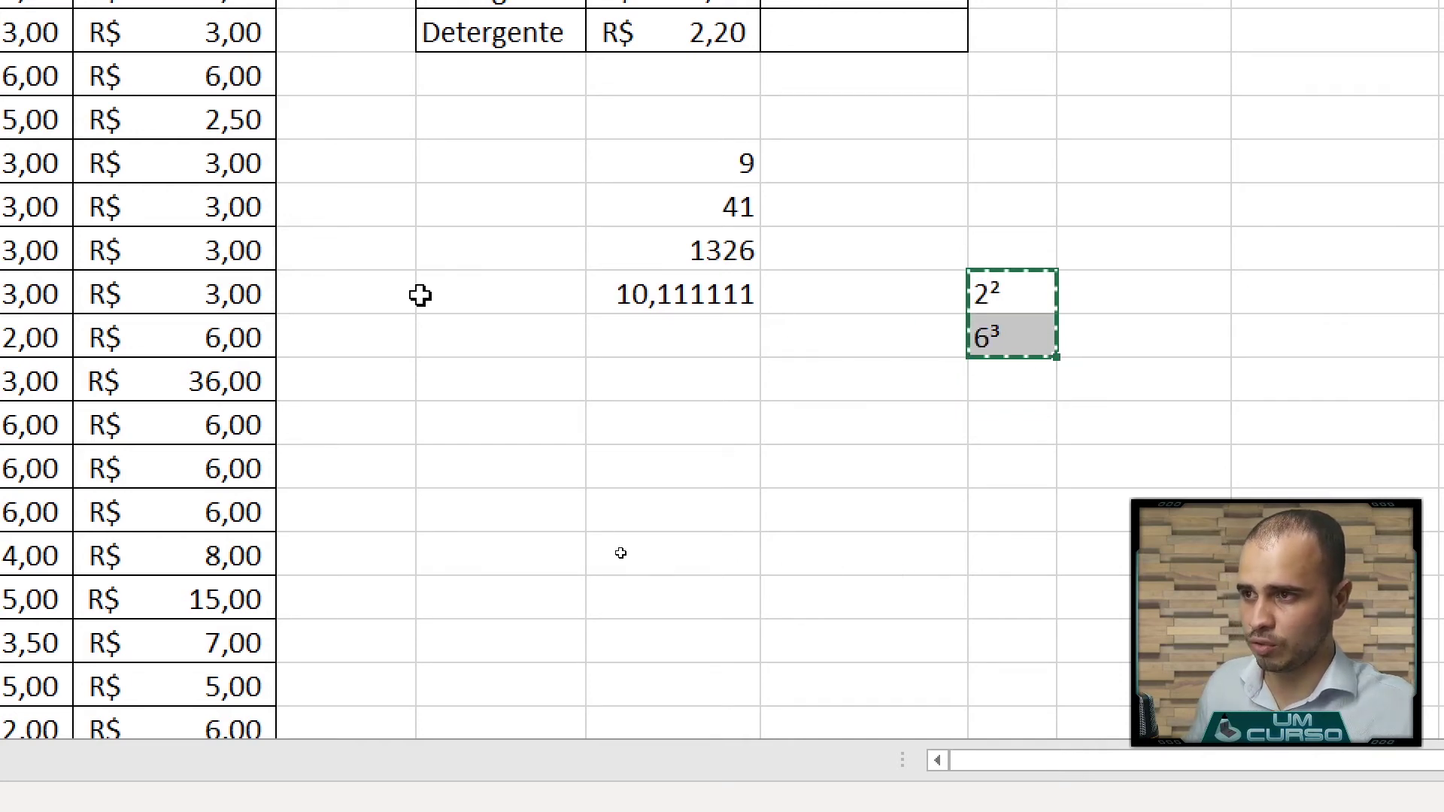
click(465, 344)
key(ctrl+v)
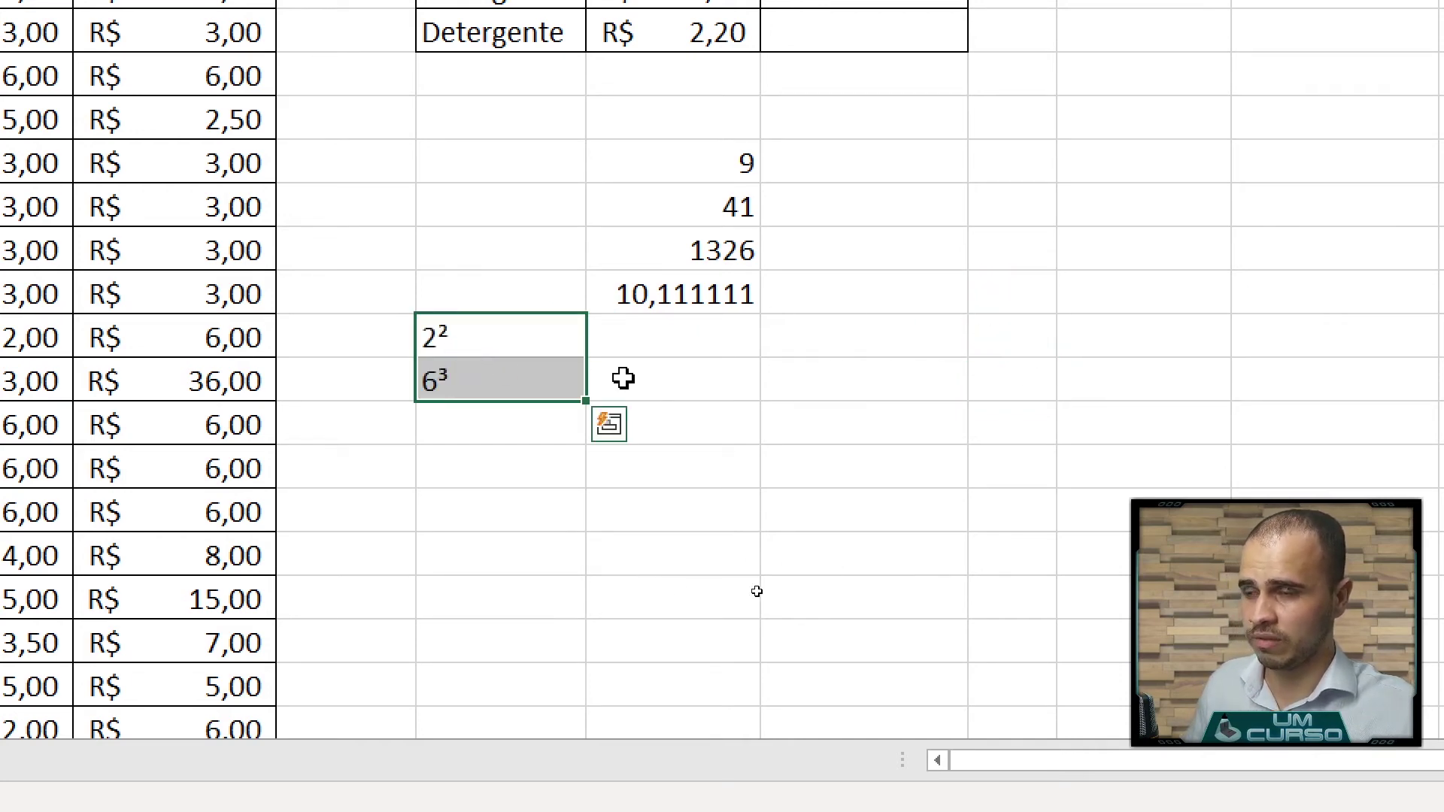
Enter the power formula =2^2 in cell H19, beside the 2² example
click(748, 340)
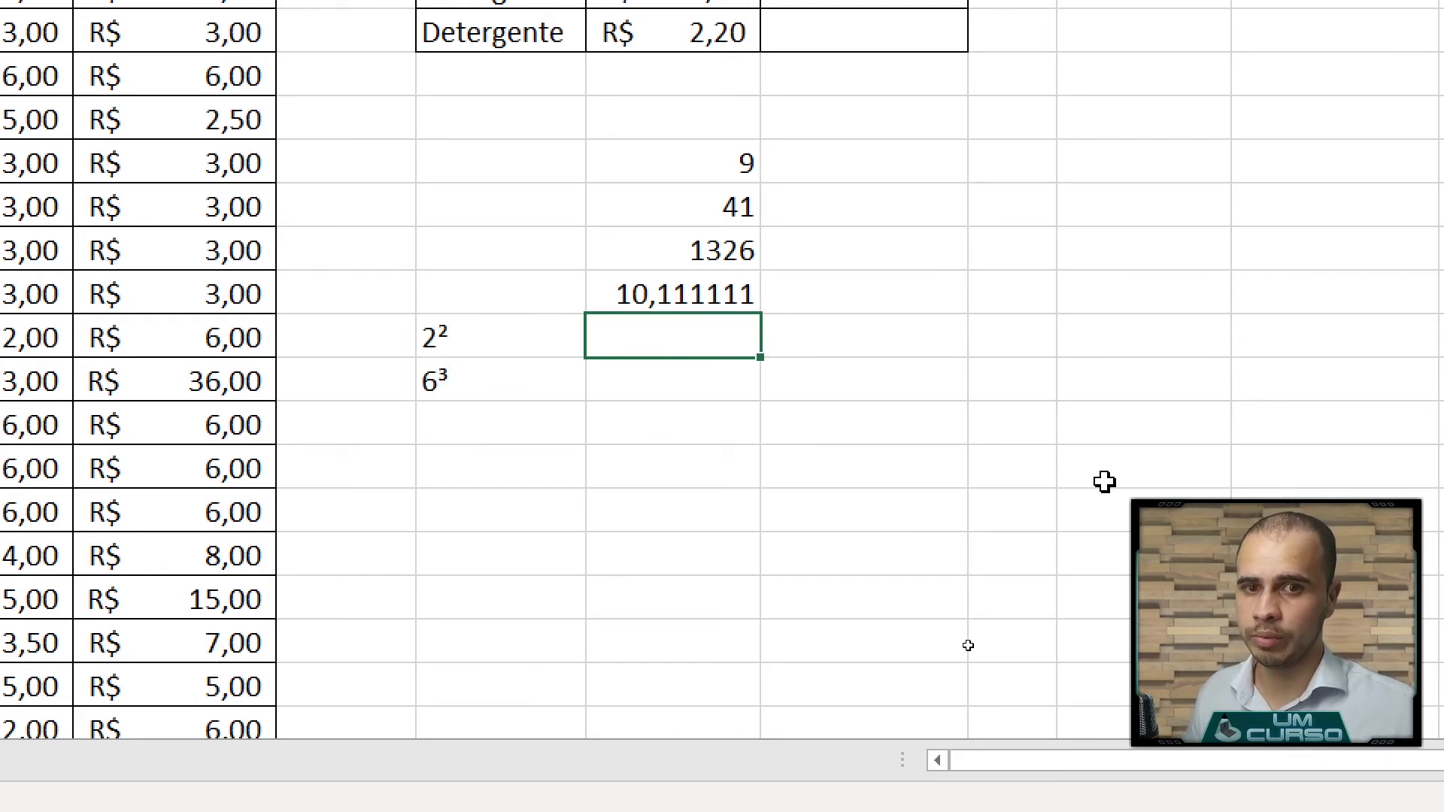
text(=)
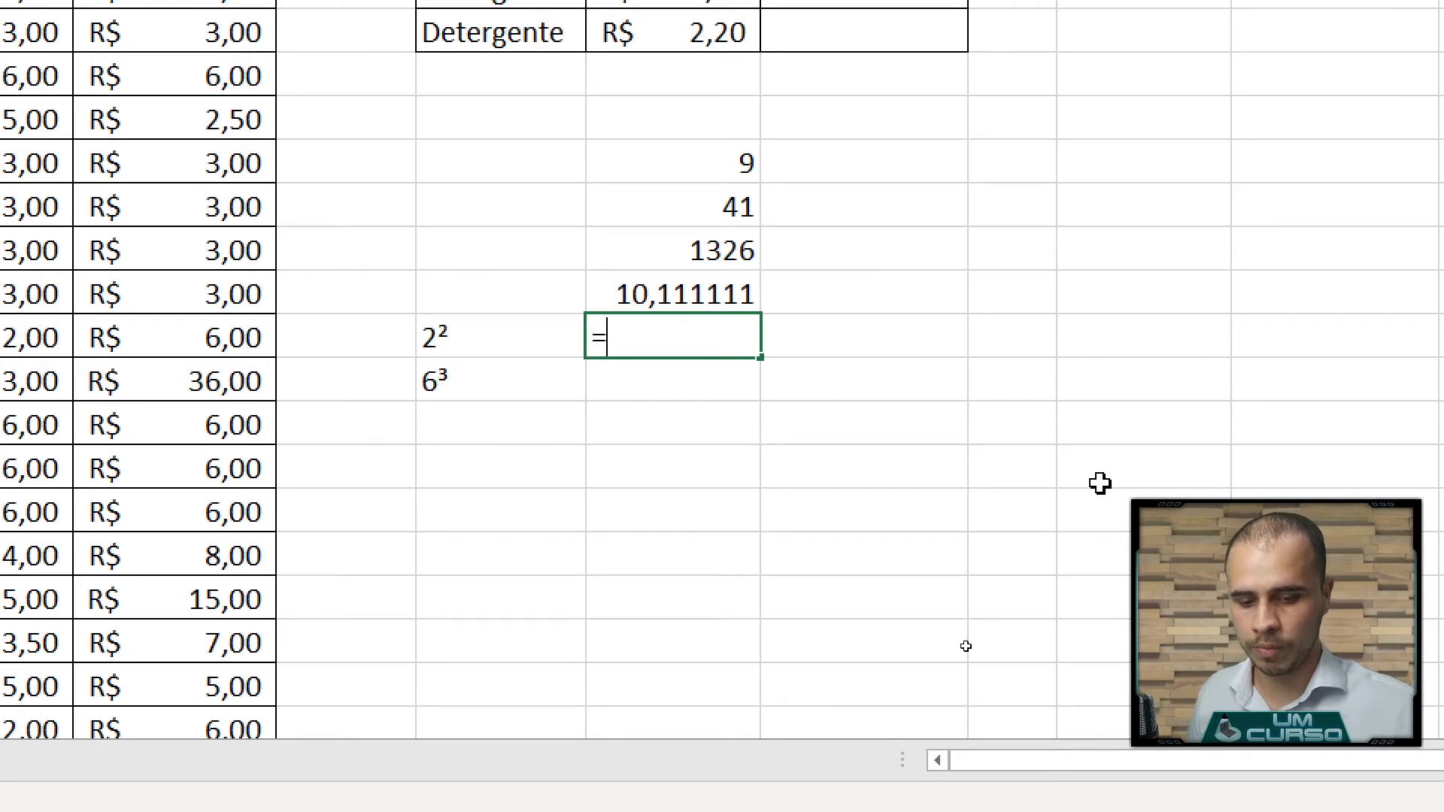
text(2)
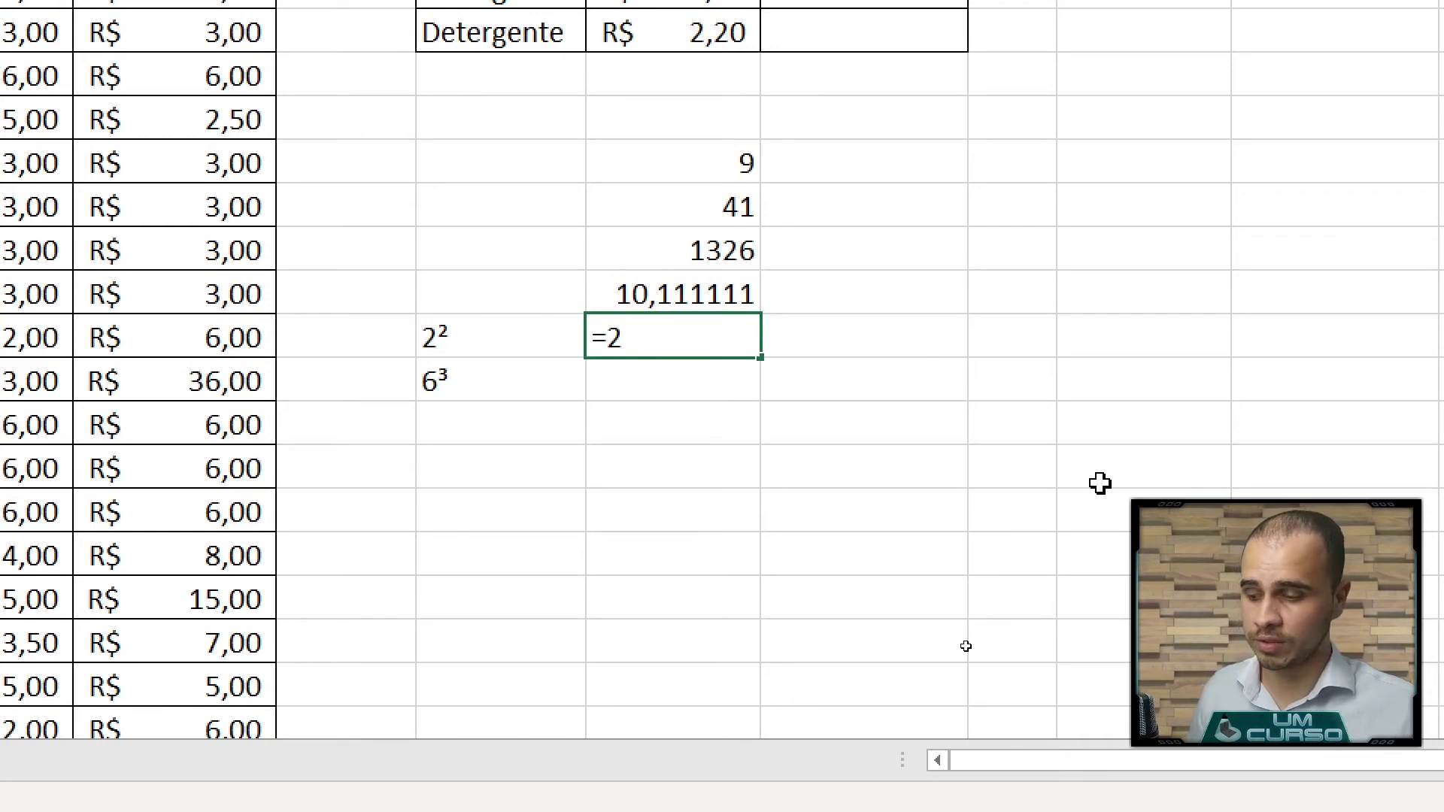
text(^2)
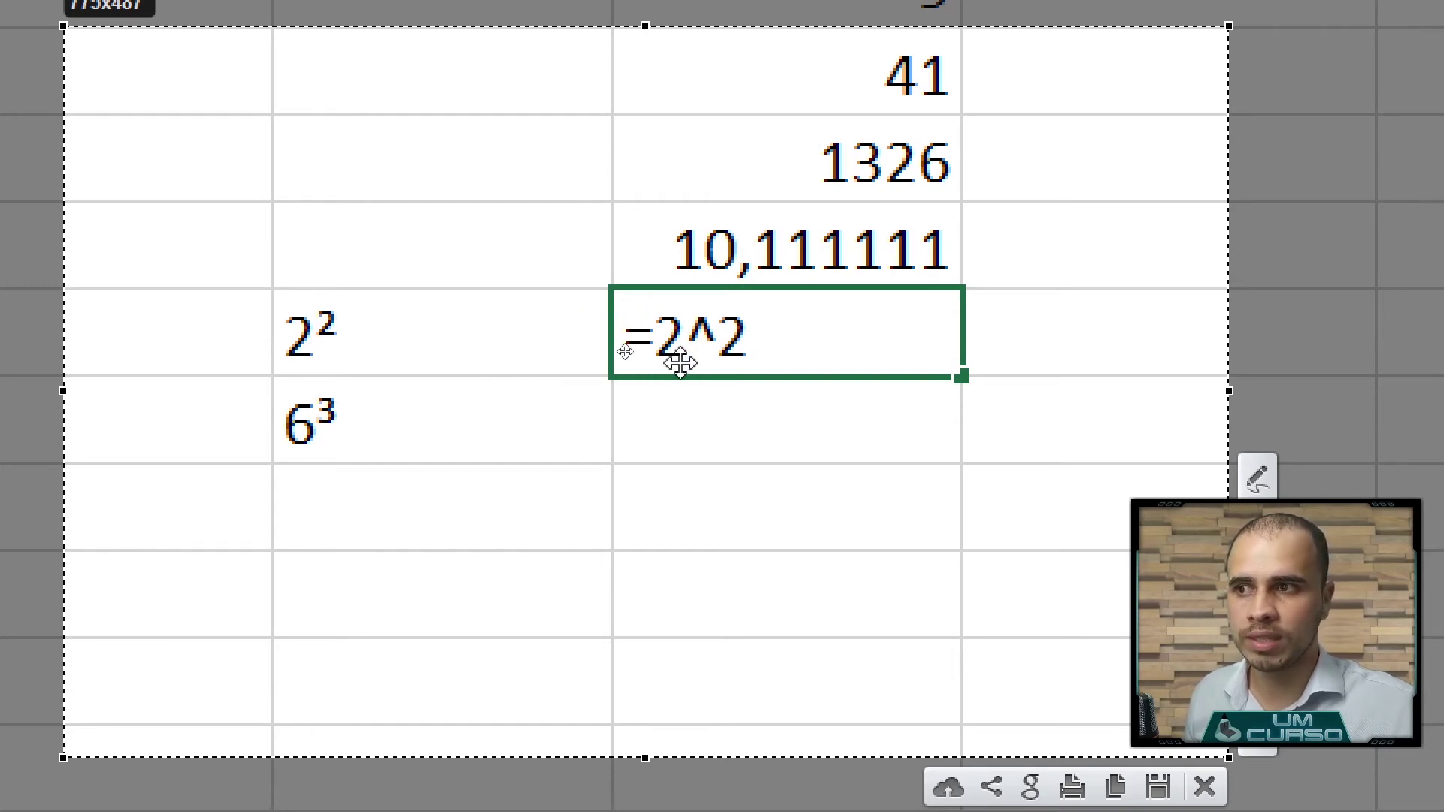
key(Escape)
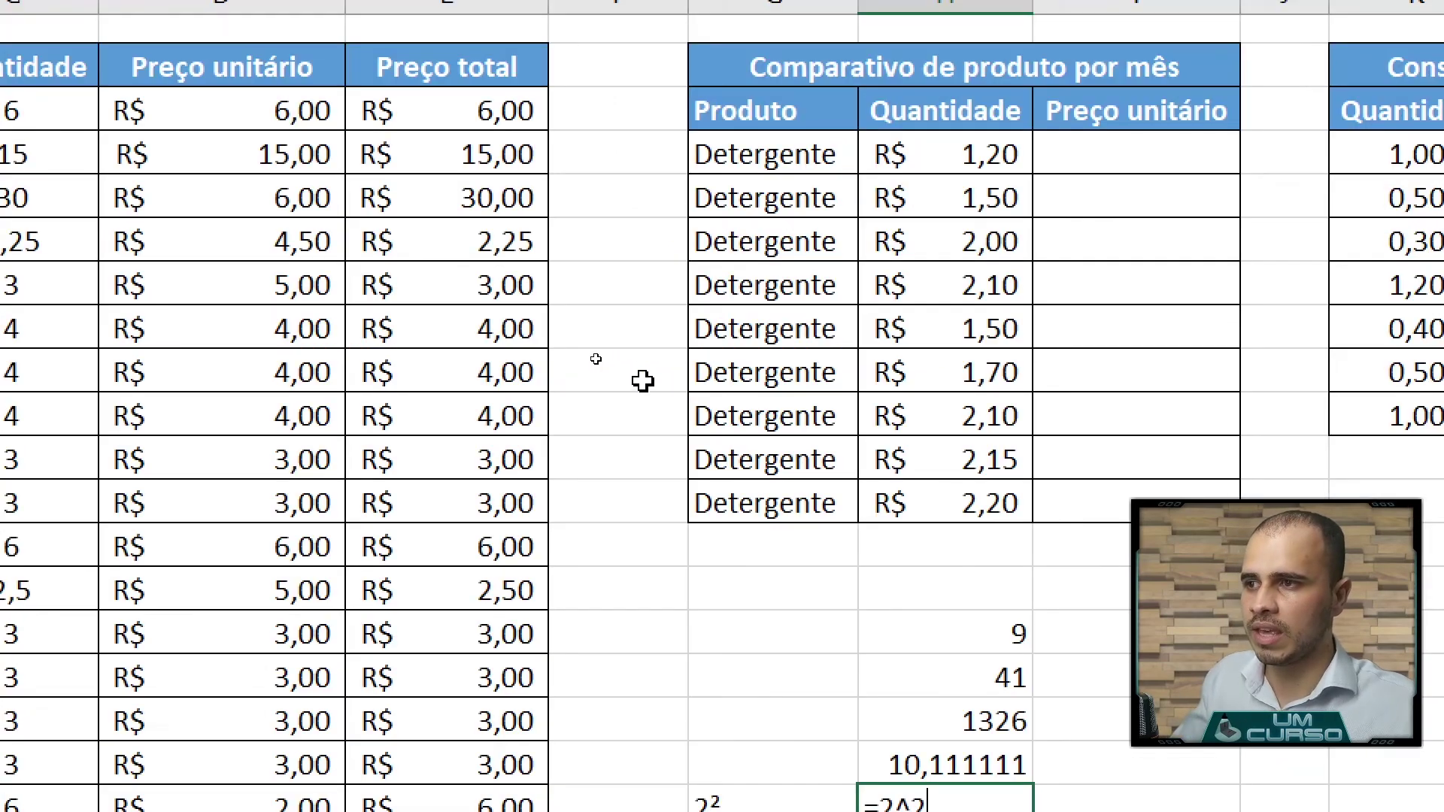
scroll(947, 702, down, 1)
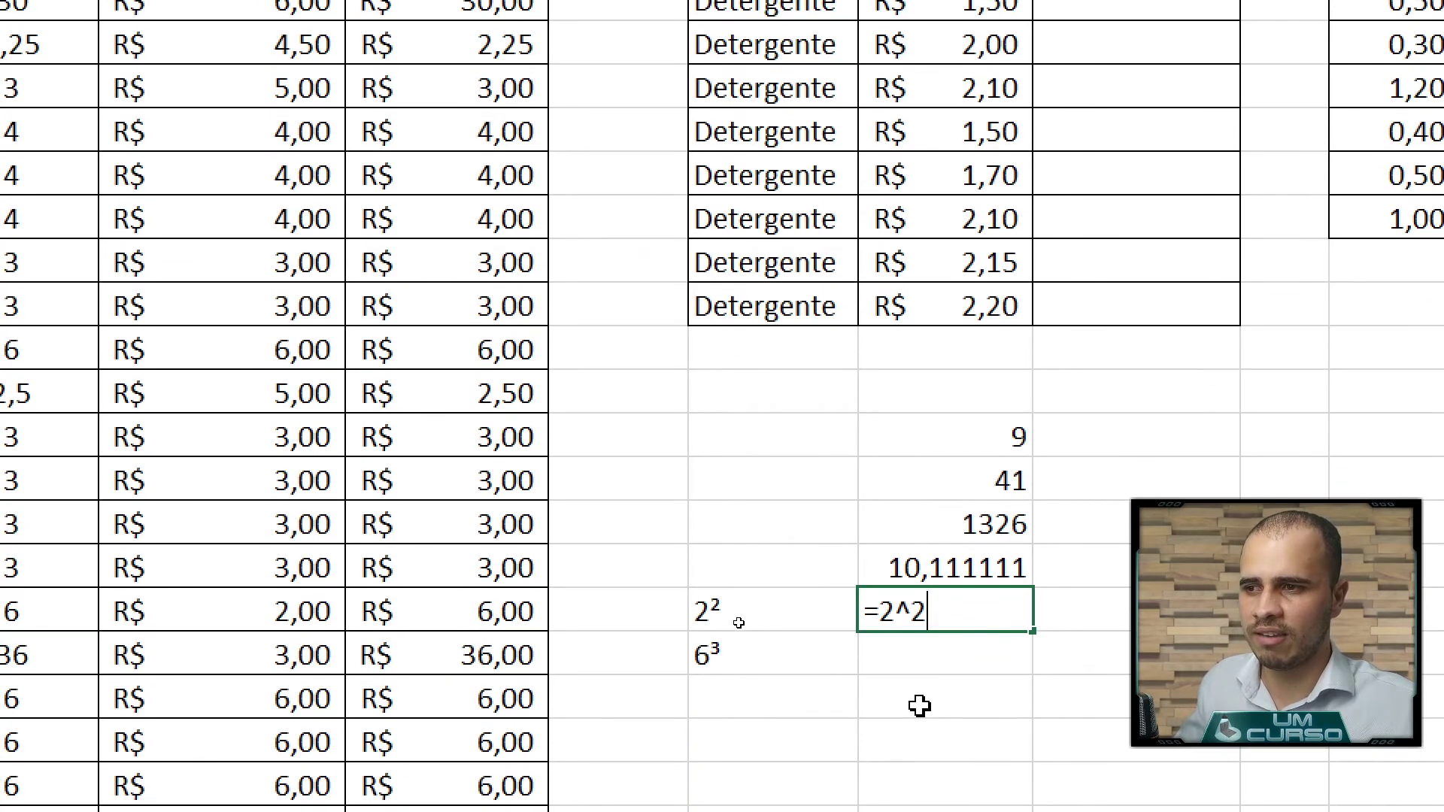
key(Return)
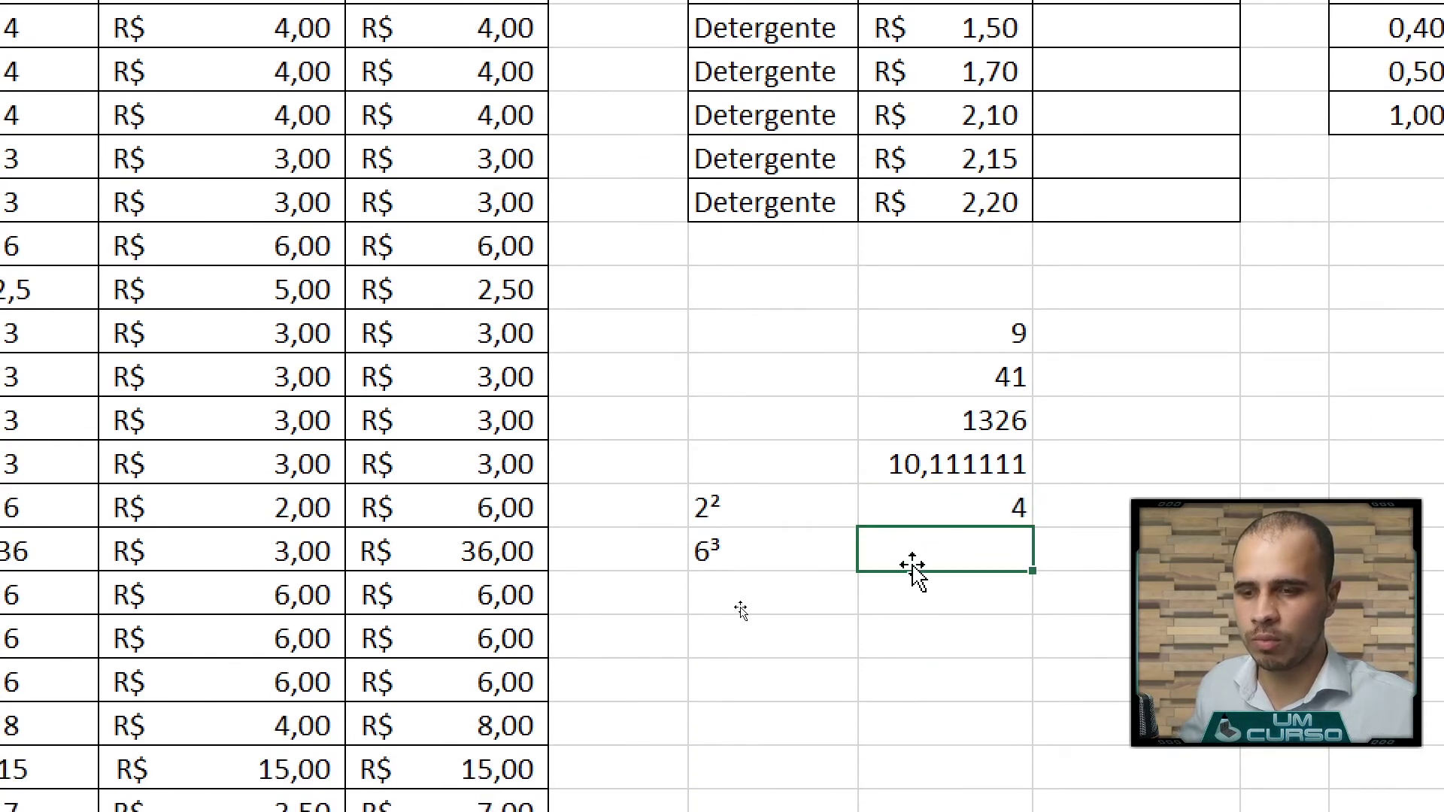
Enter the power formula =6^3 in cell H20, beside the 6³ example
text(=)
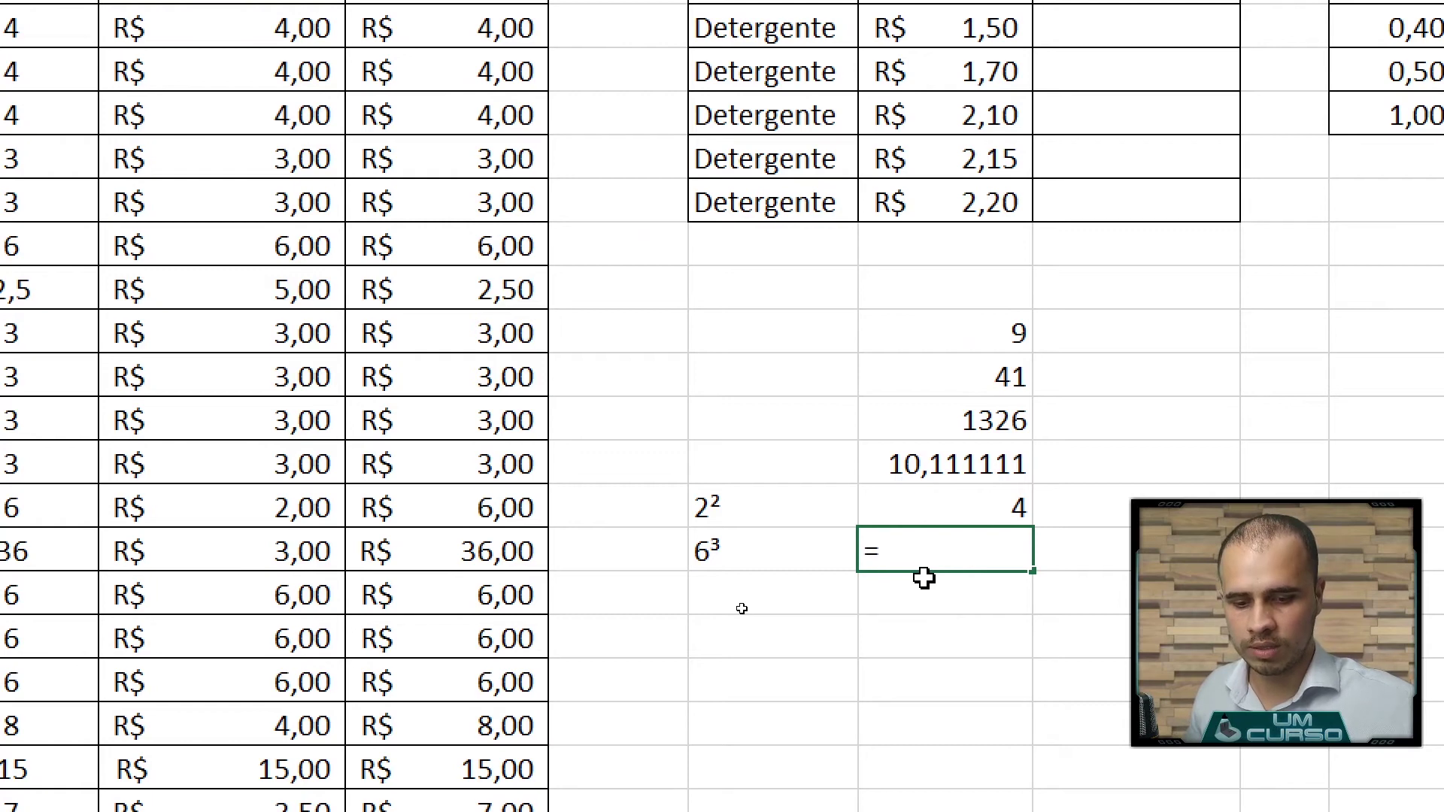
text(6^3)
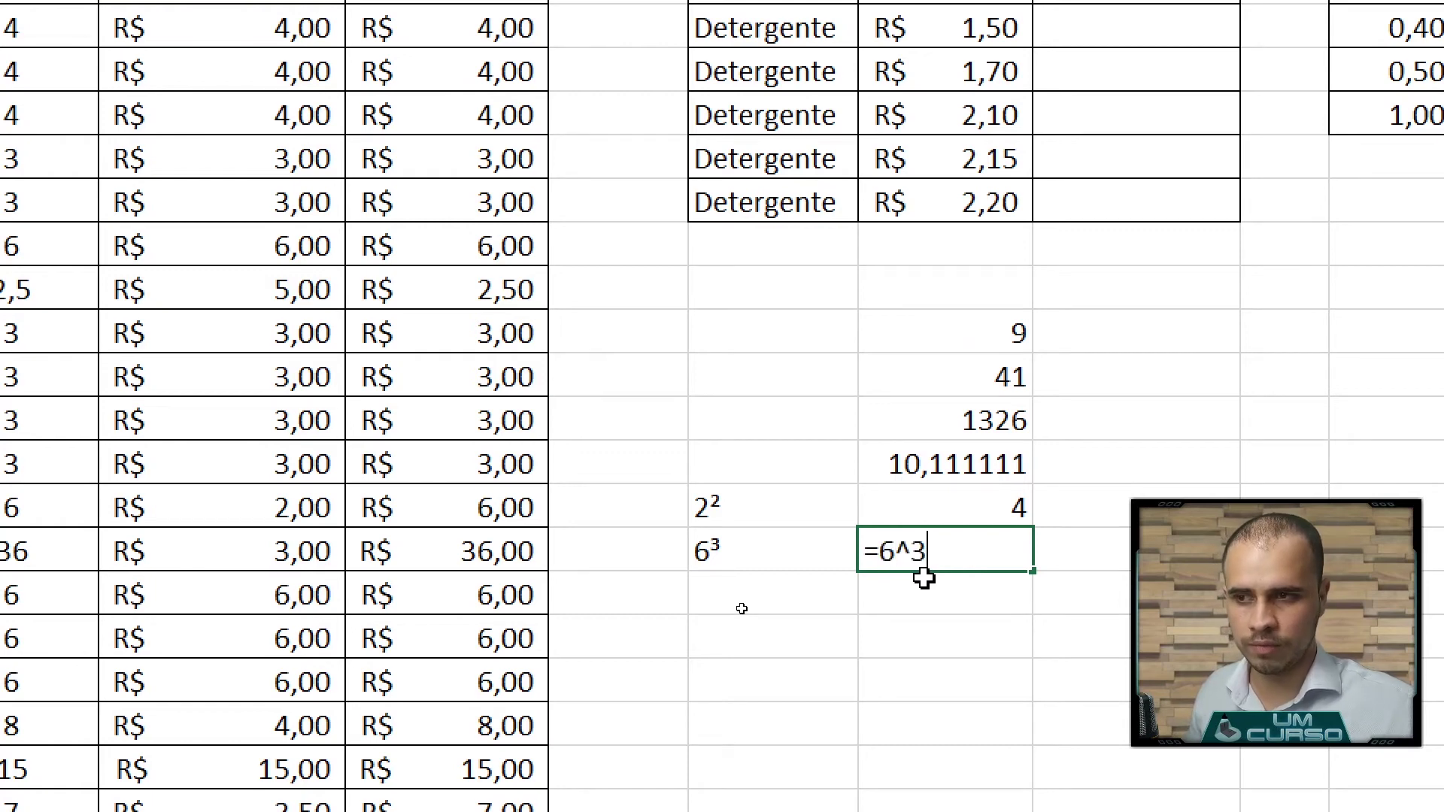
key(Return)
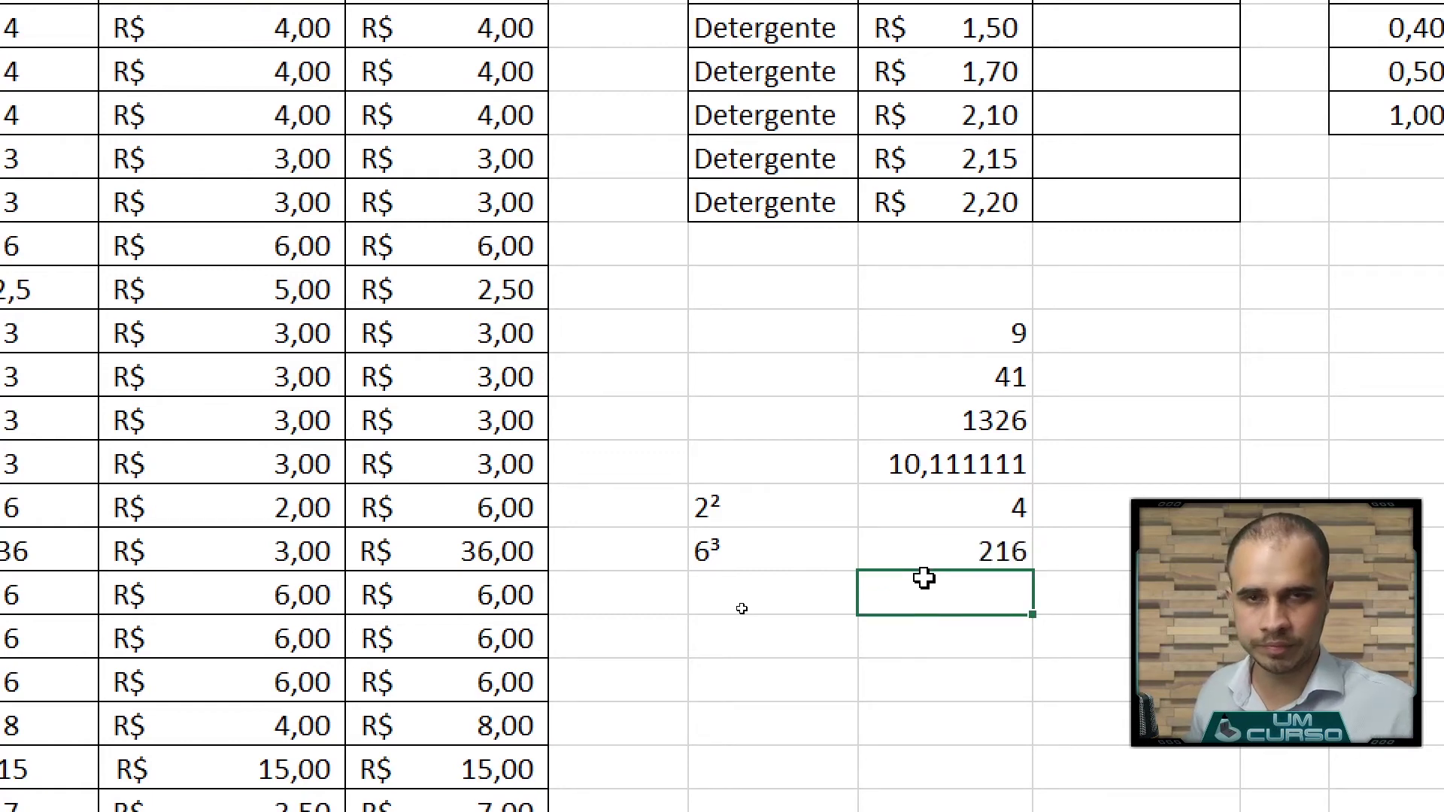
Clear the 2² and 6³ examples and label the formulas with the operators +, -, *, / and ^ in G15:G19
click(720, 508)
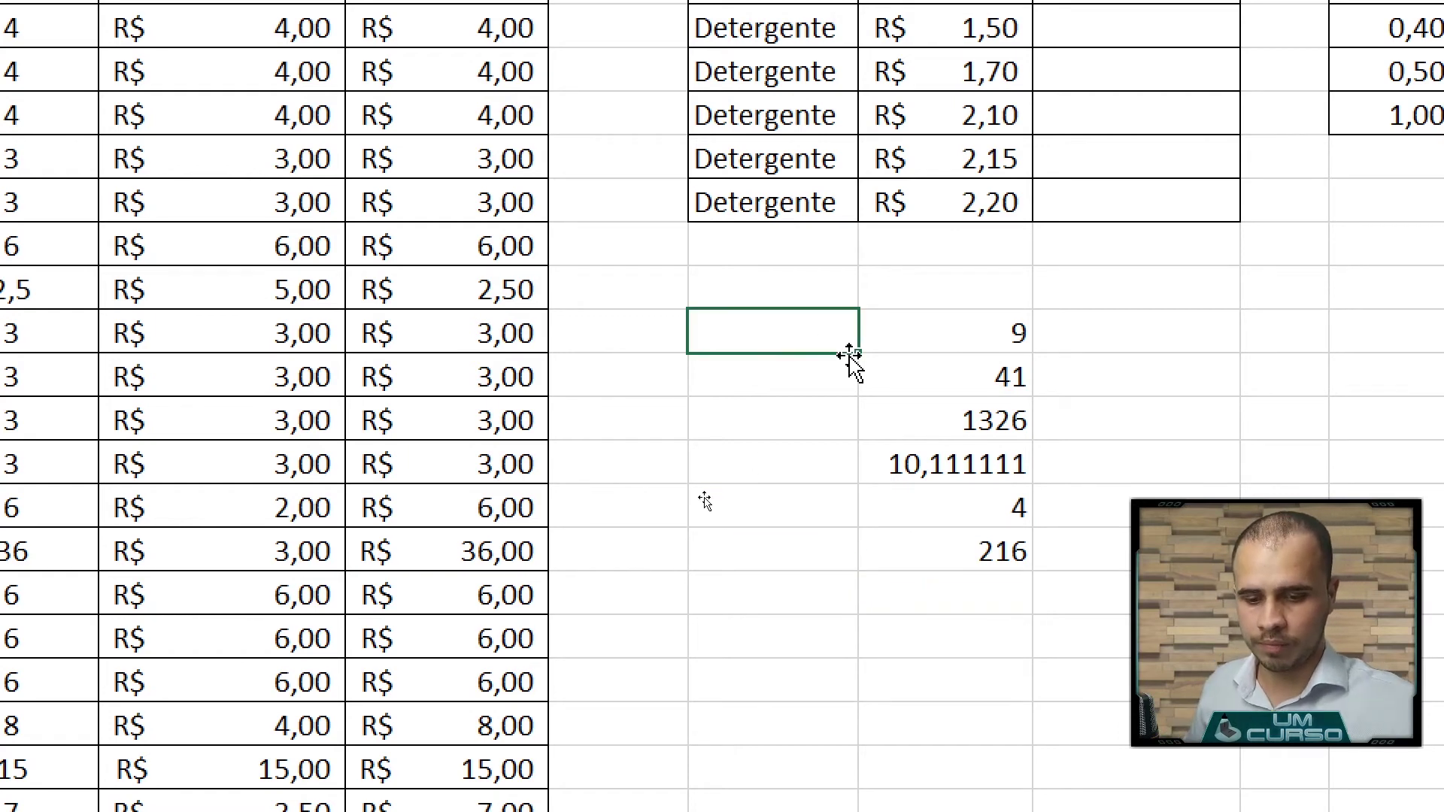
text(+)
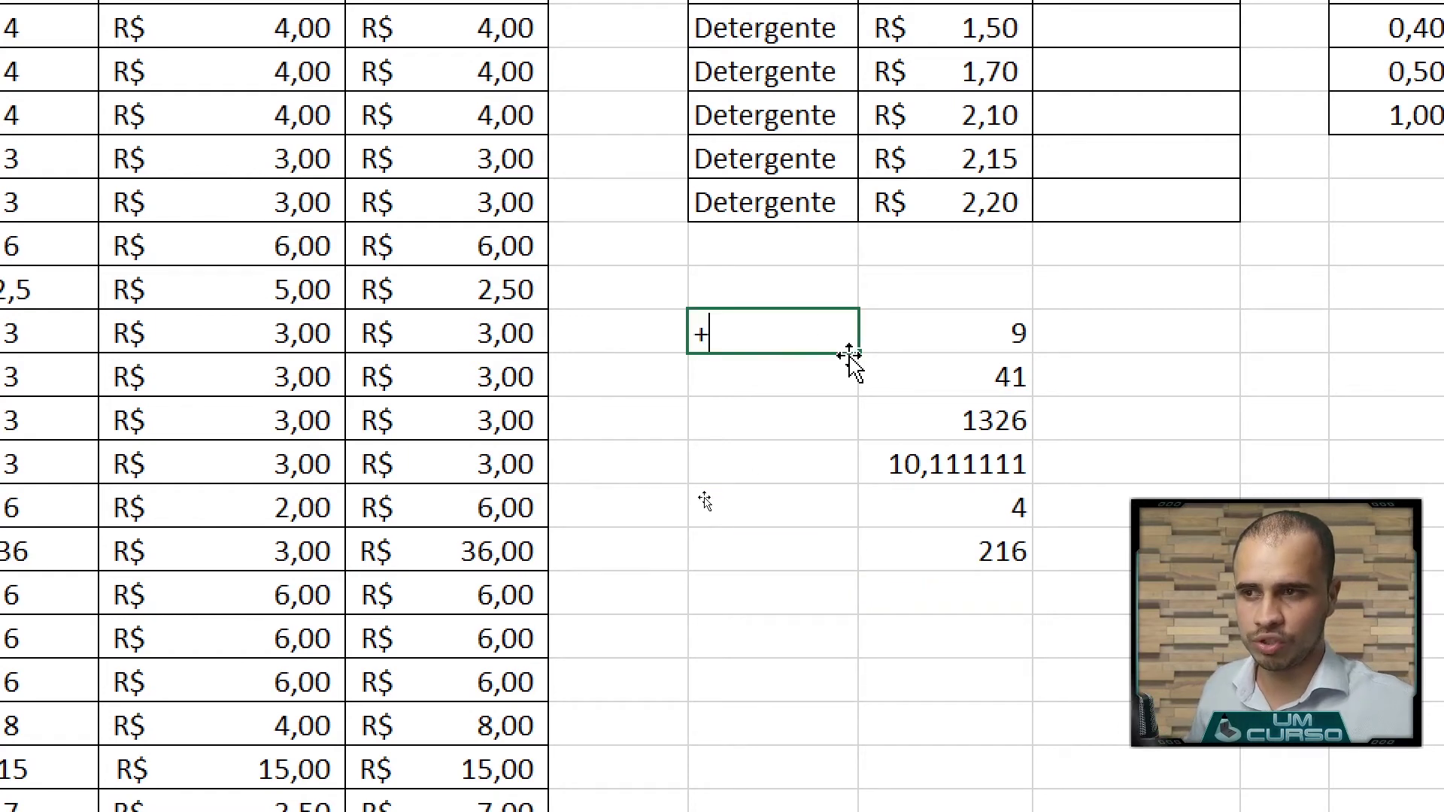
key(Return)
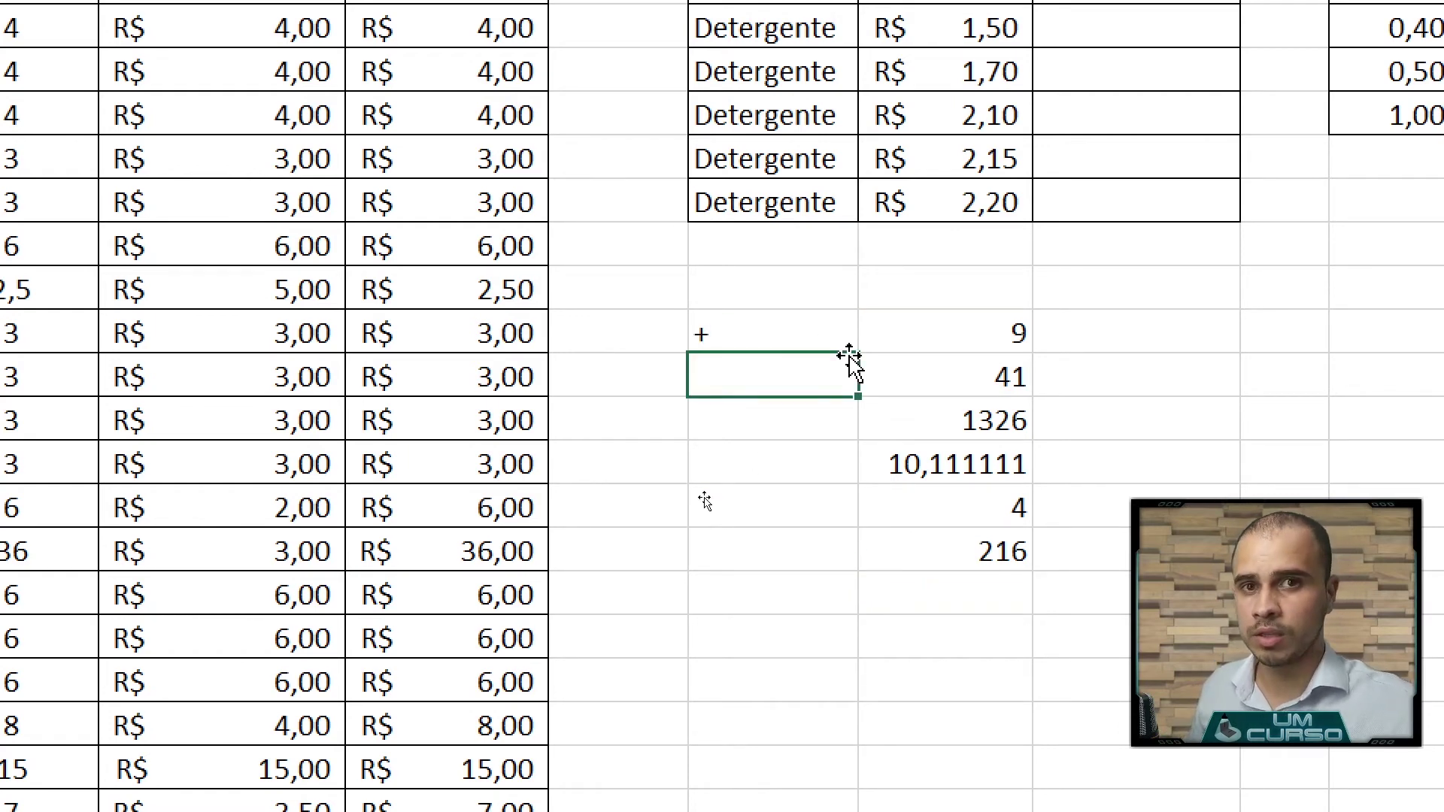
text(-)
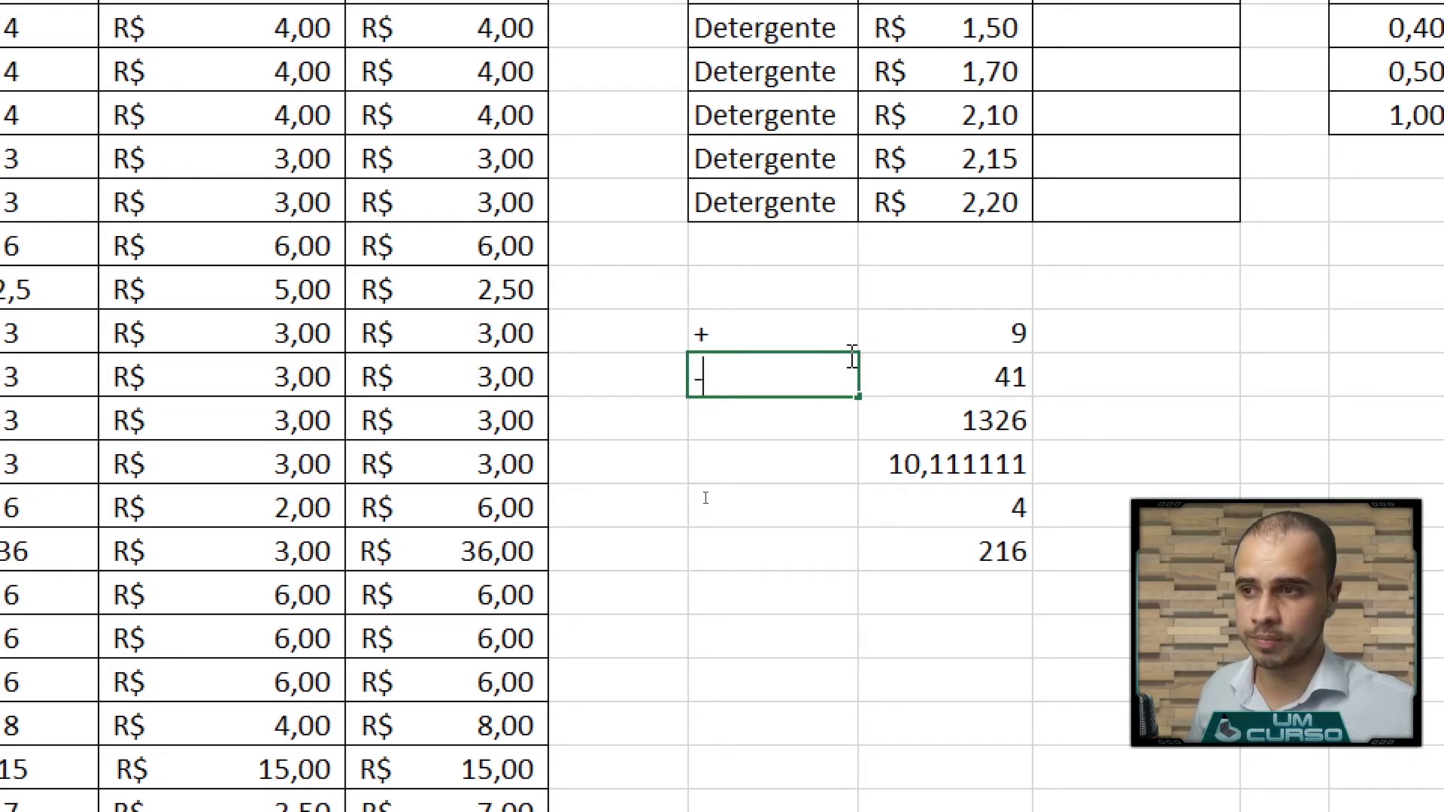
key(Return)
text(*)
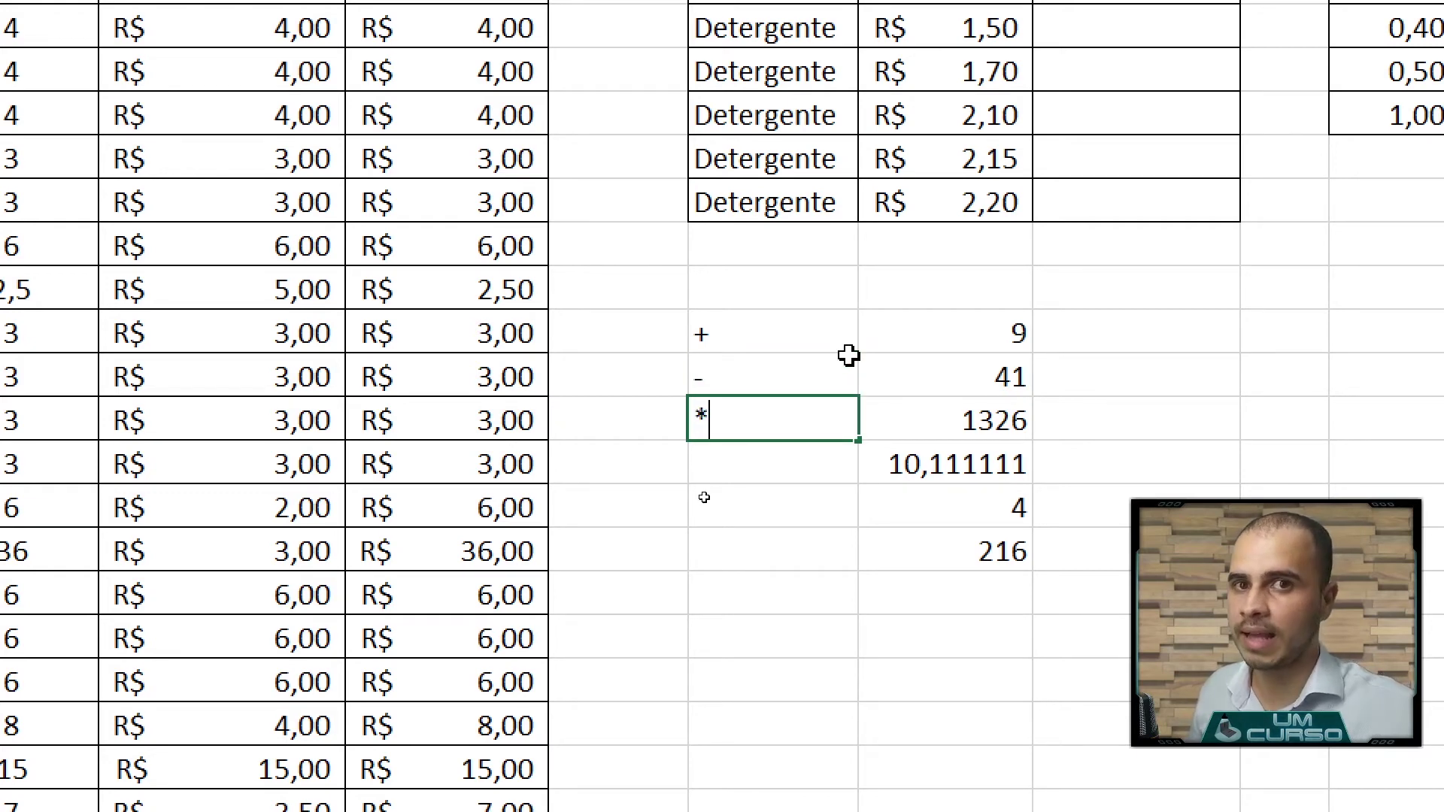
key(Return)
double_click(782, 465)
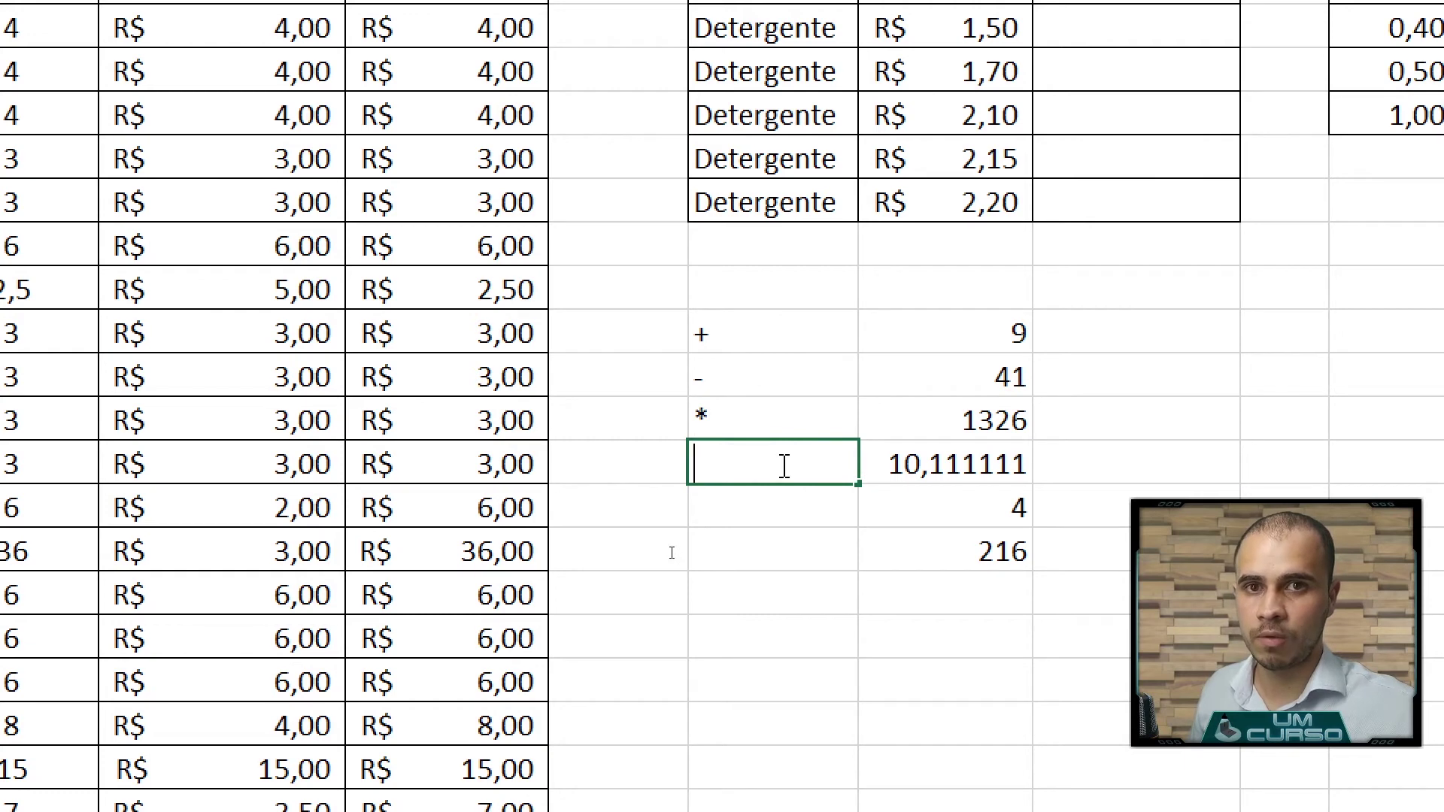
text(/)
key(Return)
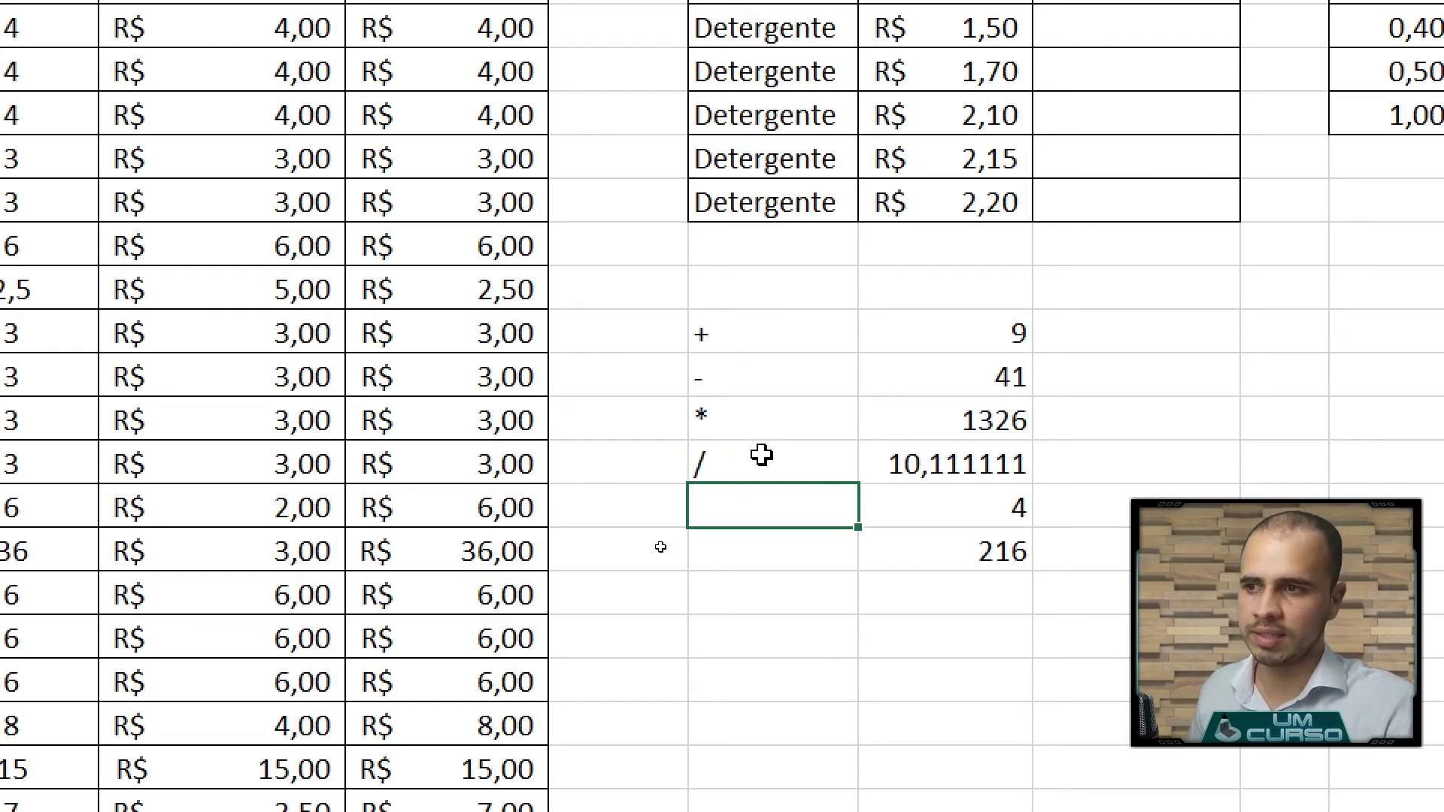
text(^)
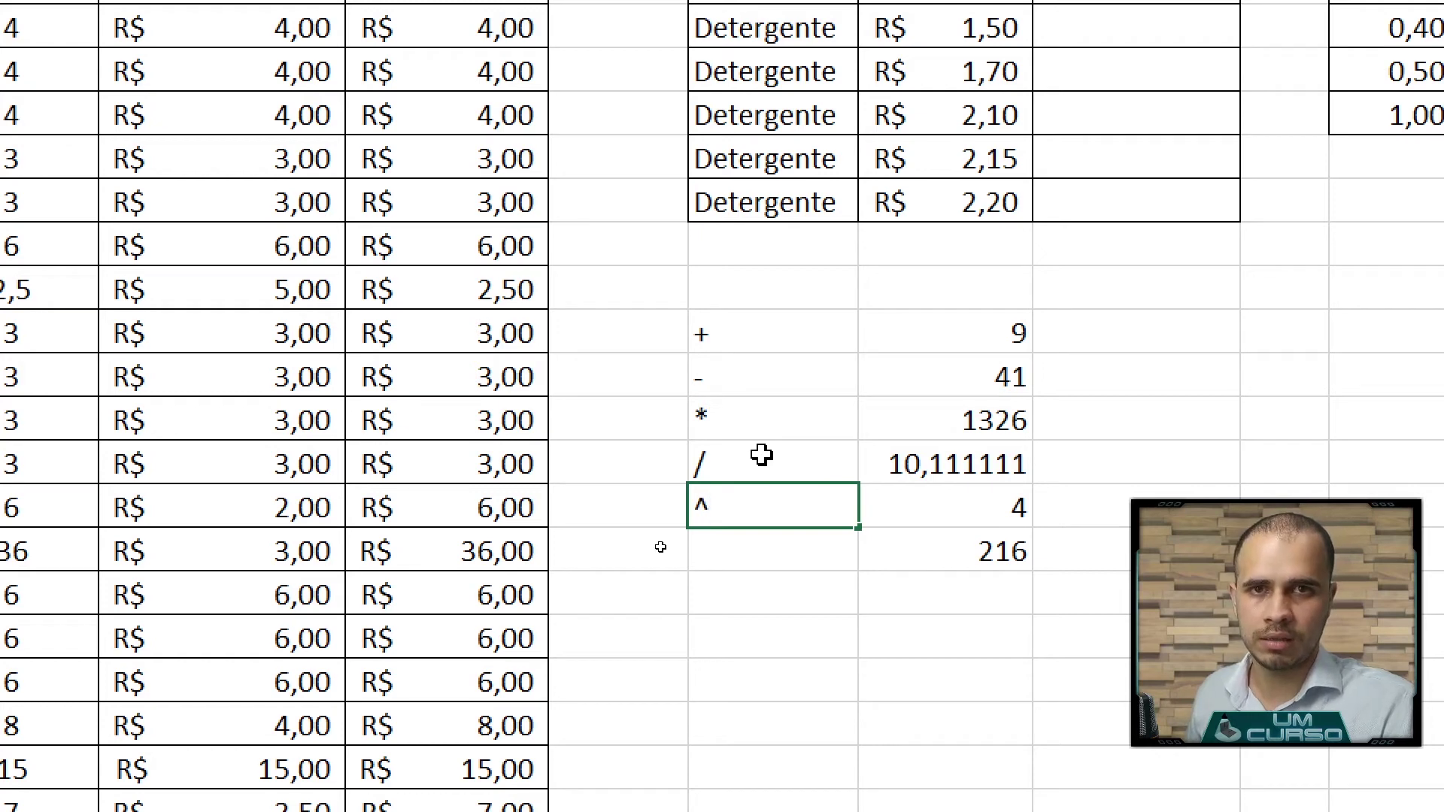
key(Return)
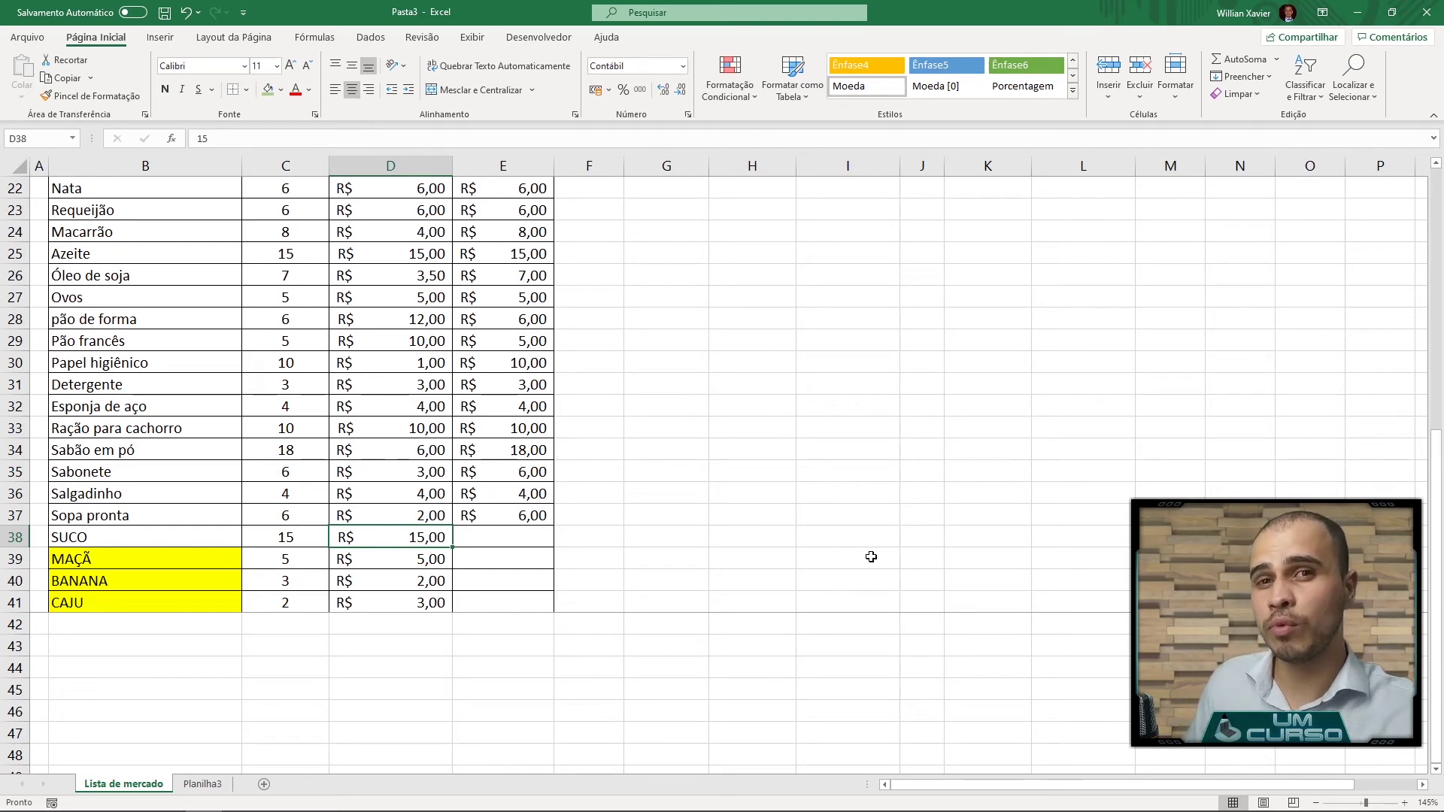
Enter Janeiro in I4, the first empty cell under Preço unitário in the monthly comparison table, and reselect that cell
scroll(906, 546, up, 3)
scroll(912, 543, up, 4)
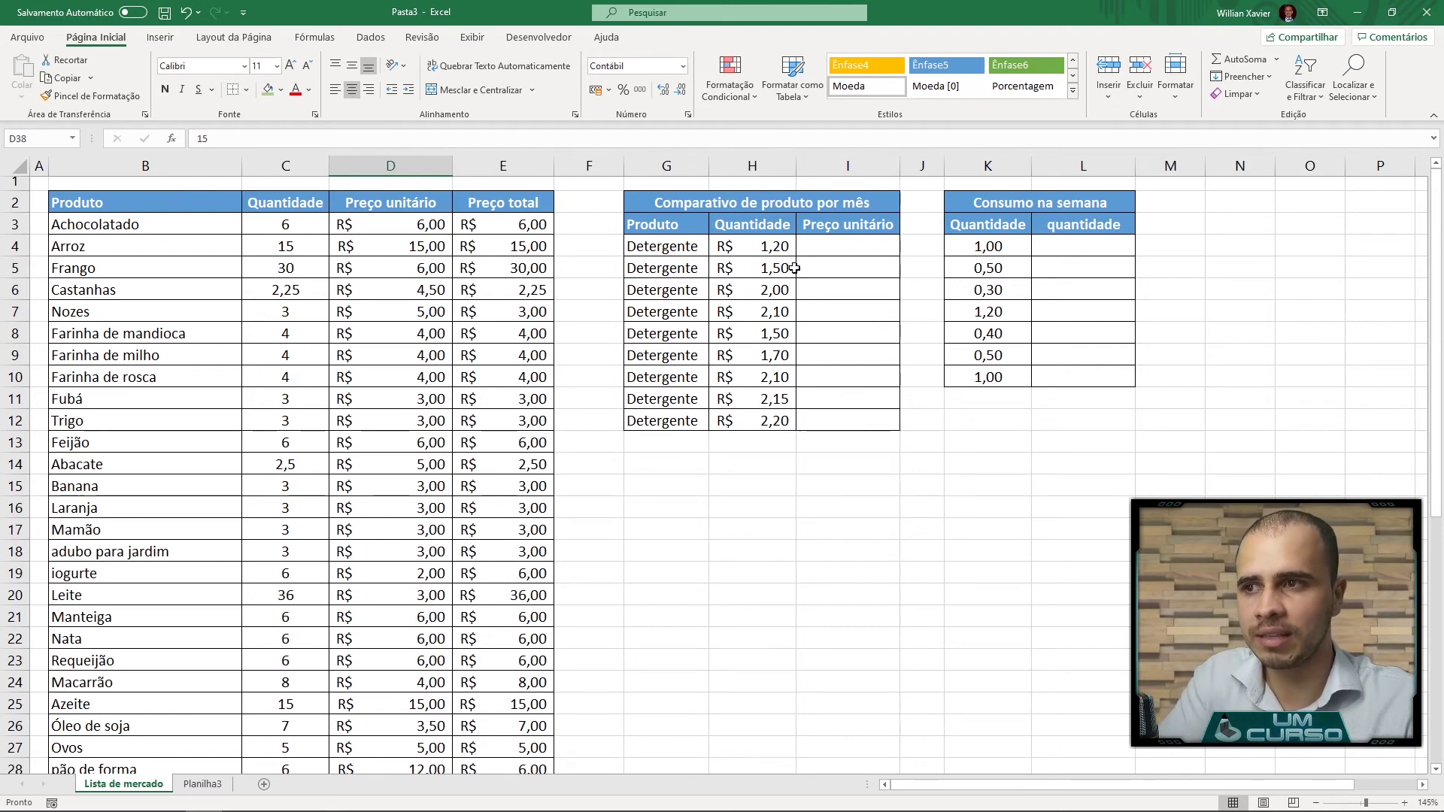
click(822, 251)
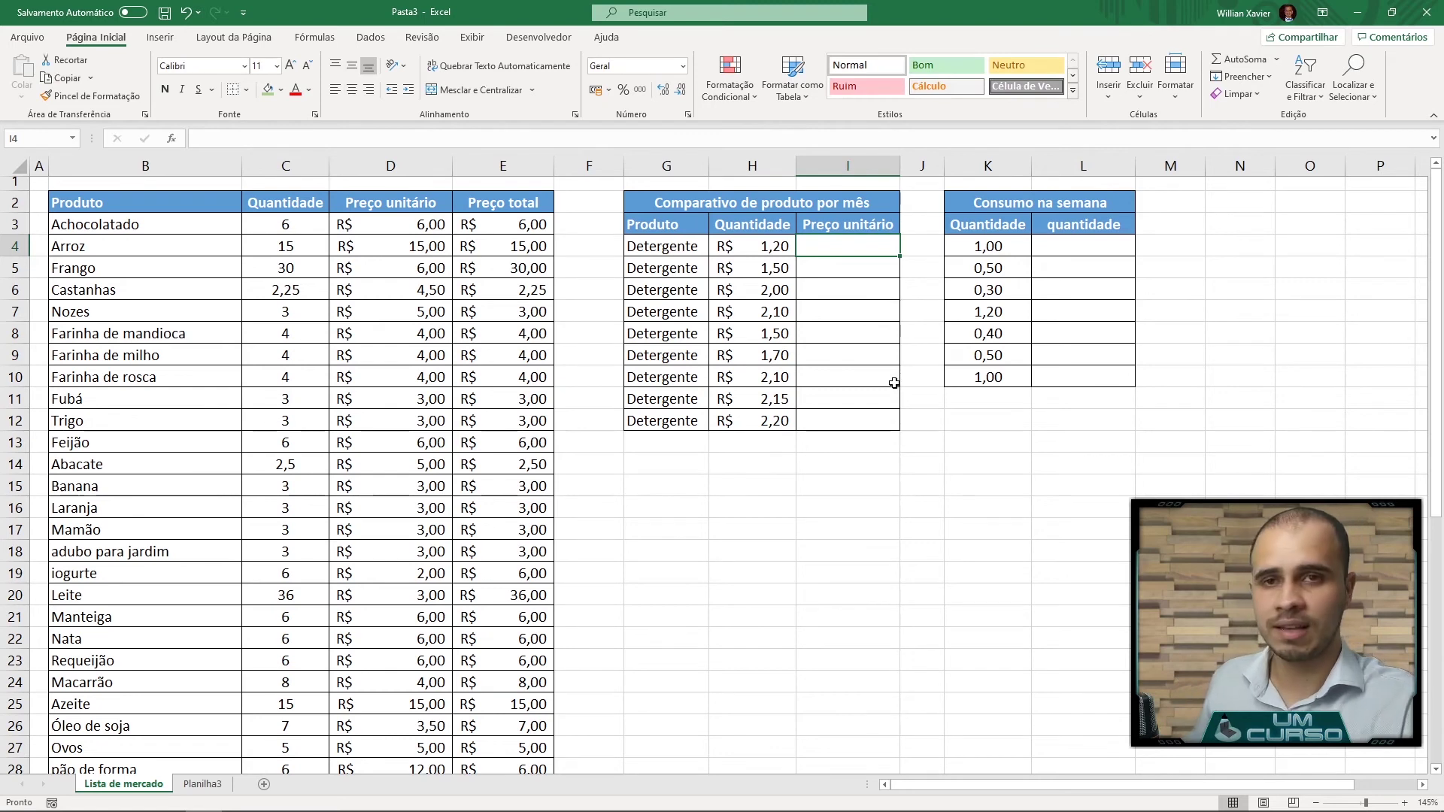
text(jANEIRO)
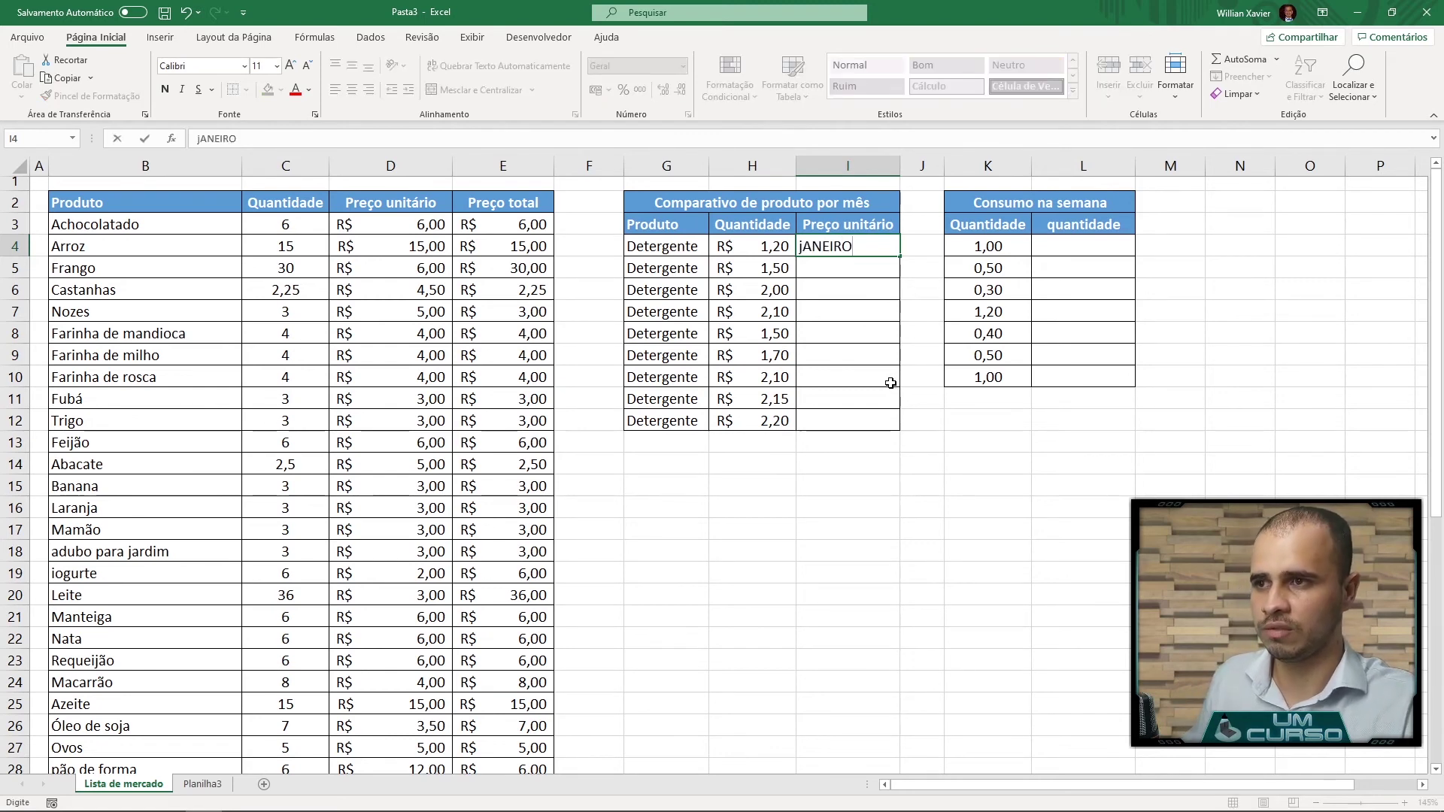
key(Tab)
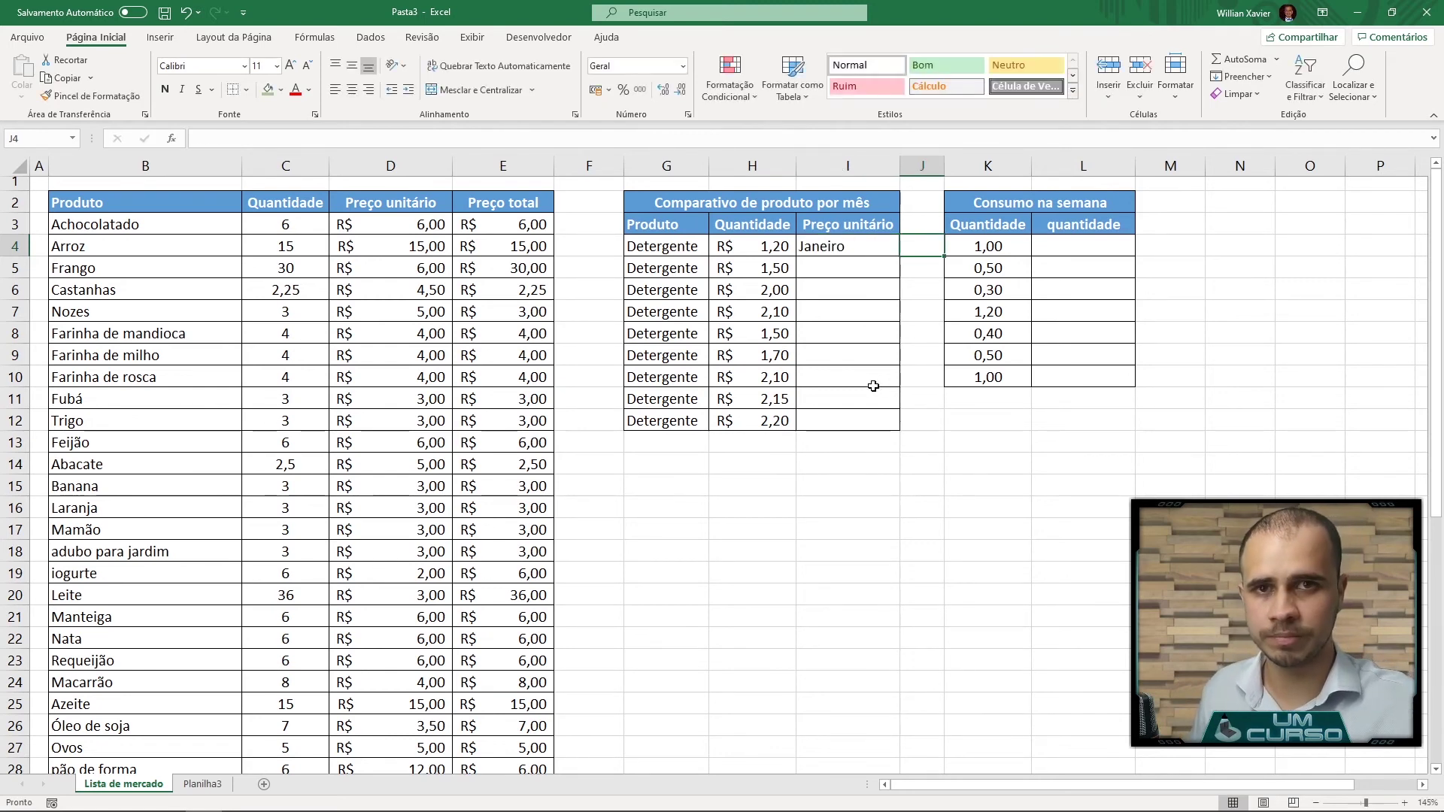
click(831, 266)
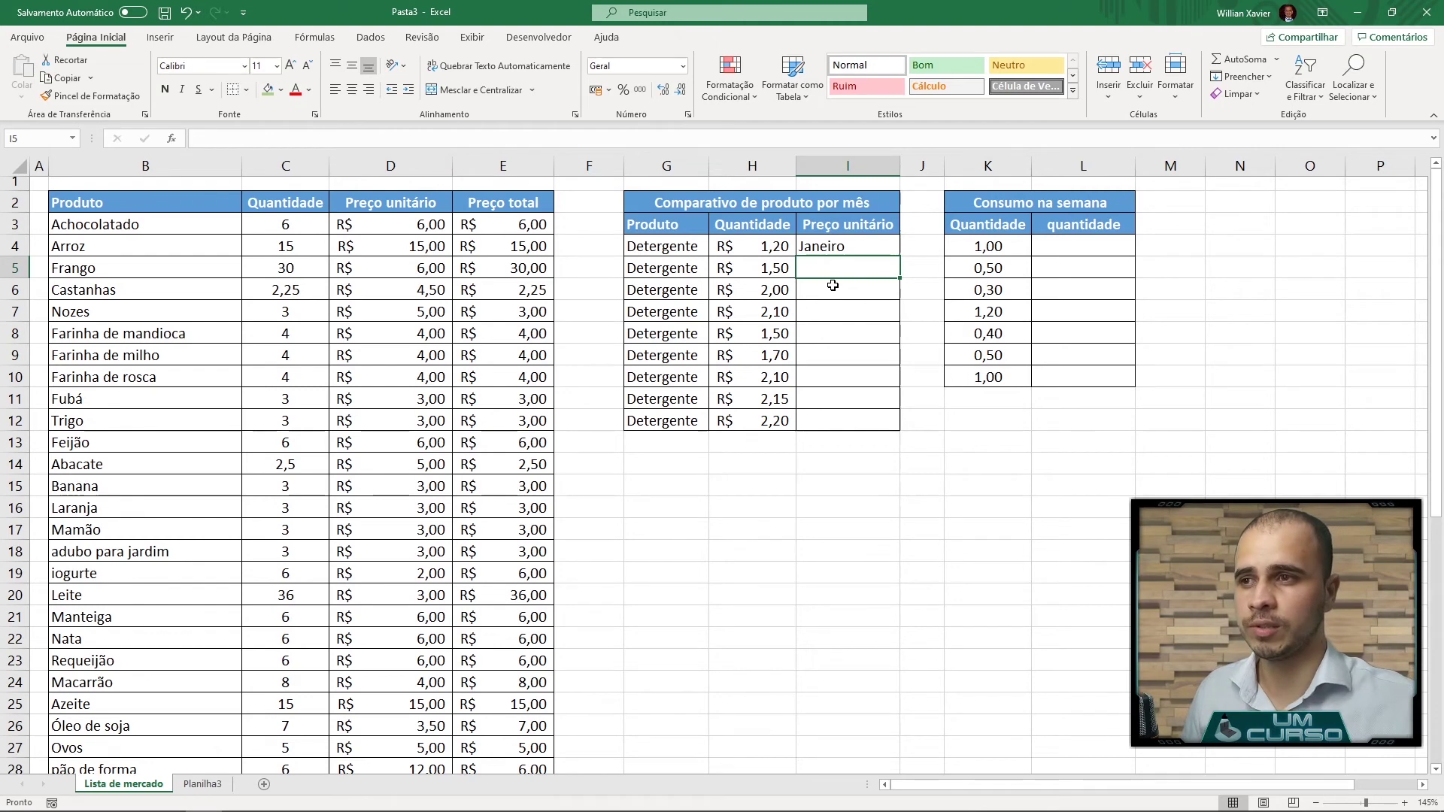
key(Up)
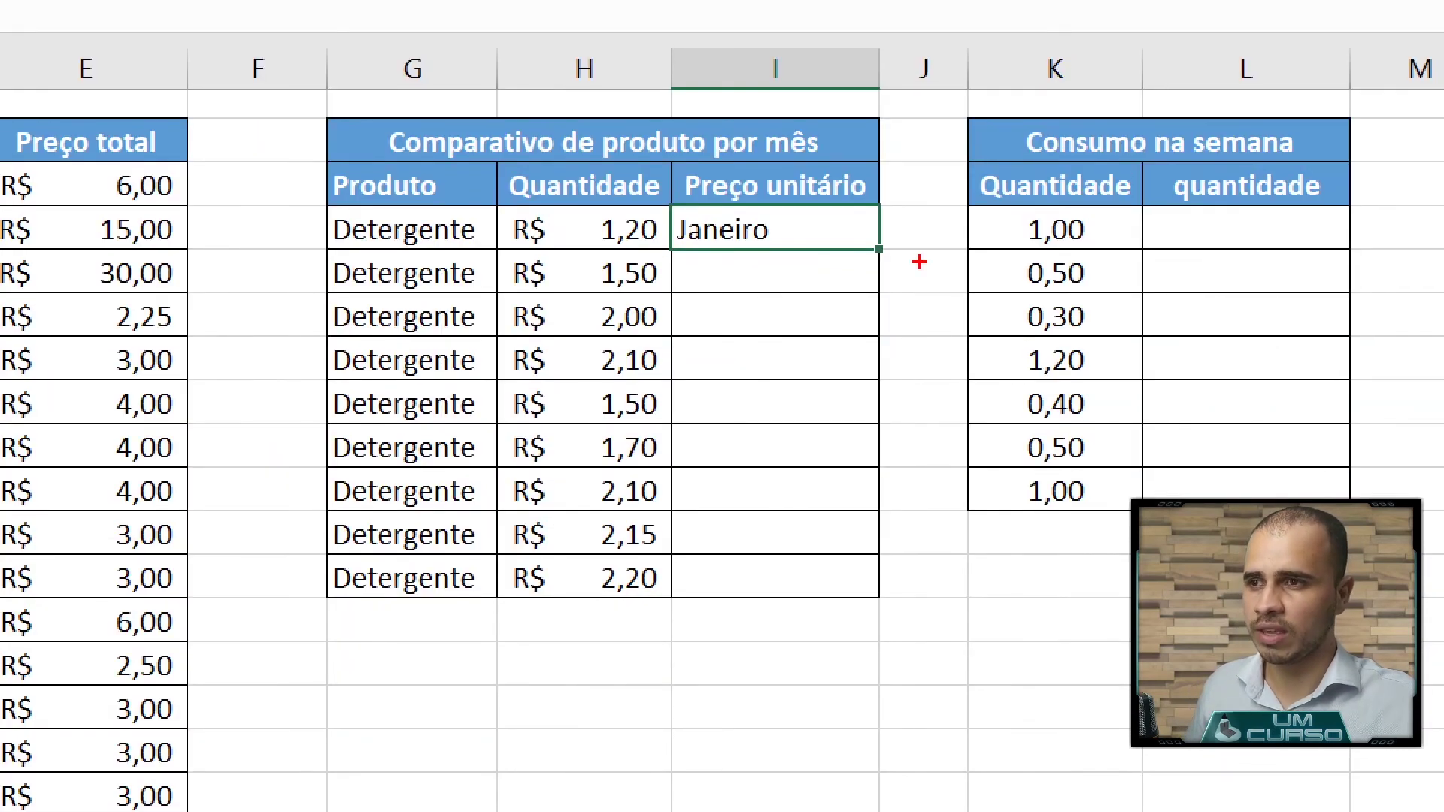
Circle the fill handle of I4 in red, try filling the months down to I12, and undo the fill
mouse_move(890, 233)
mouse_down()
mouse_move(831, 248)
mouse_move(903, 268)
mouse_move(891, 236)
mouse_up()
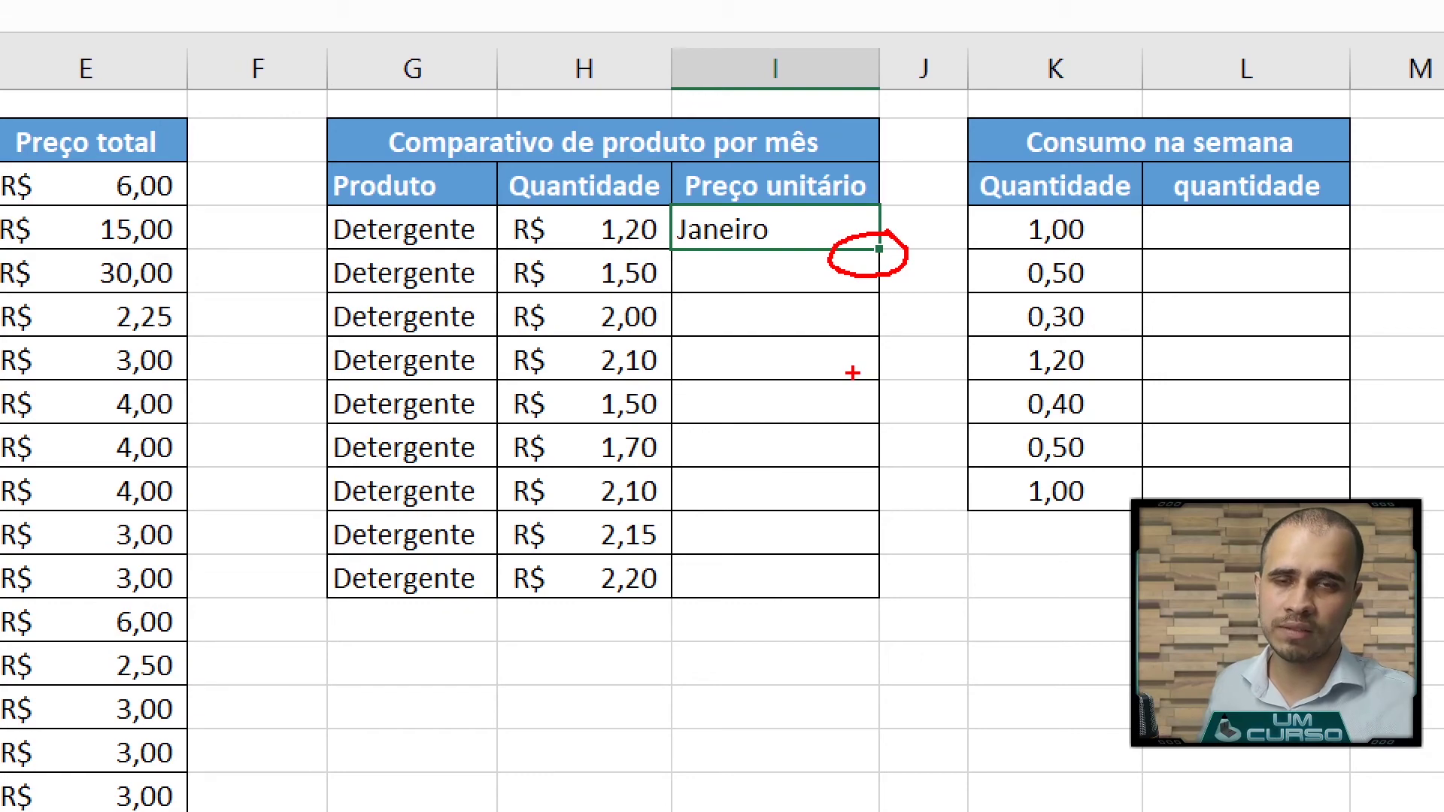
key(Escape)
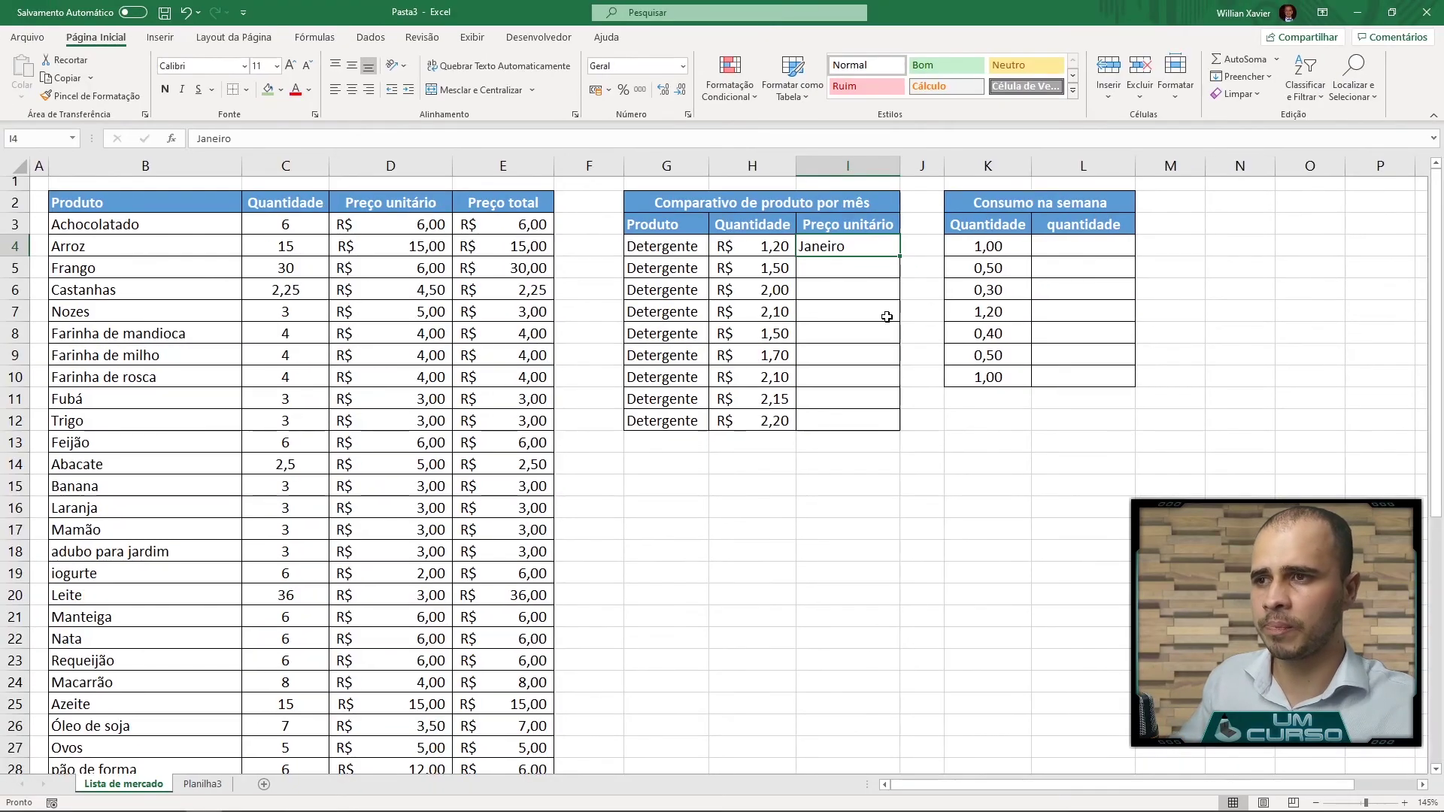
drag(902, 257, 897, 427)
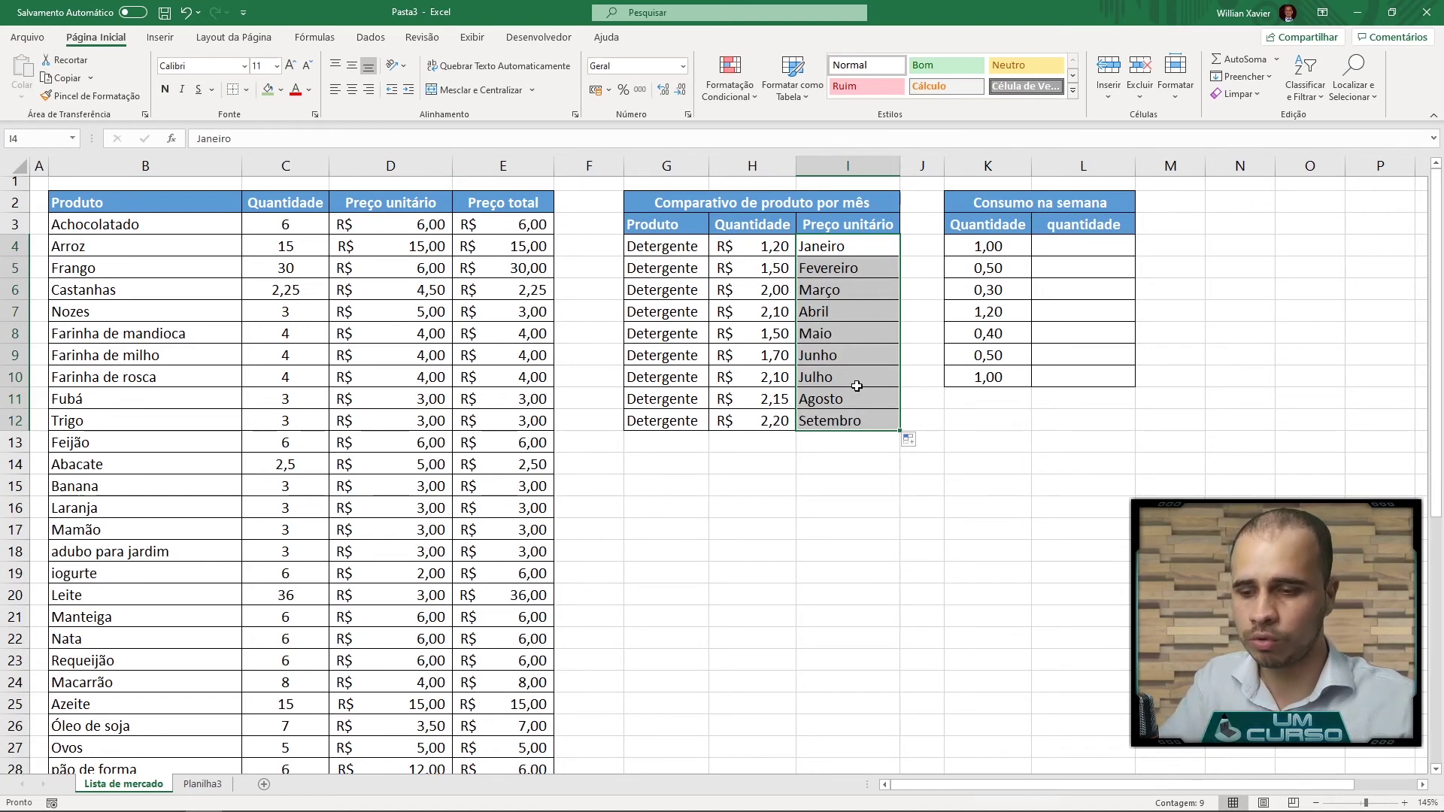
key(ctrl+z)
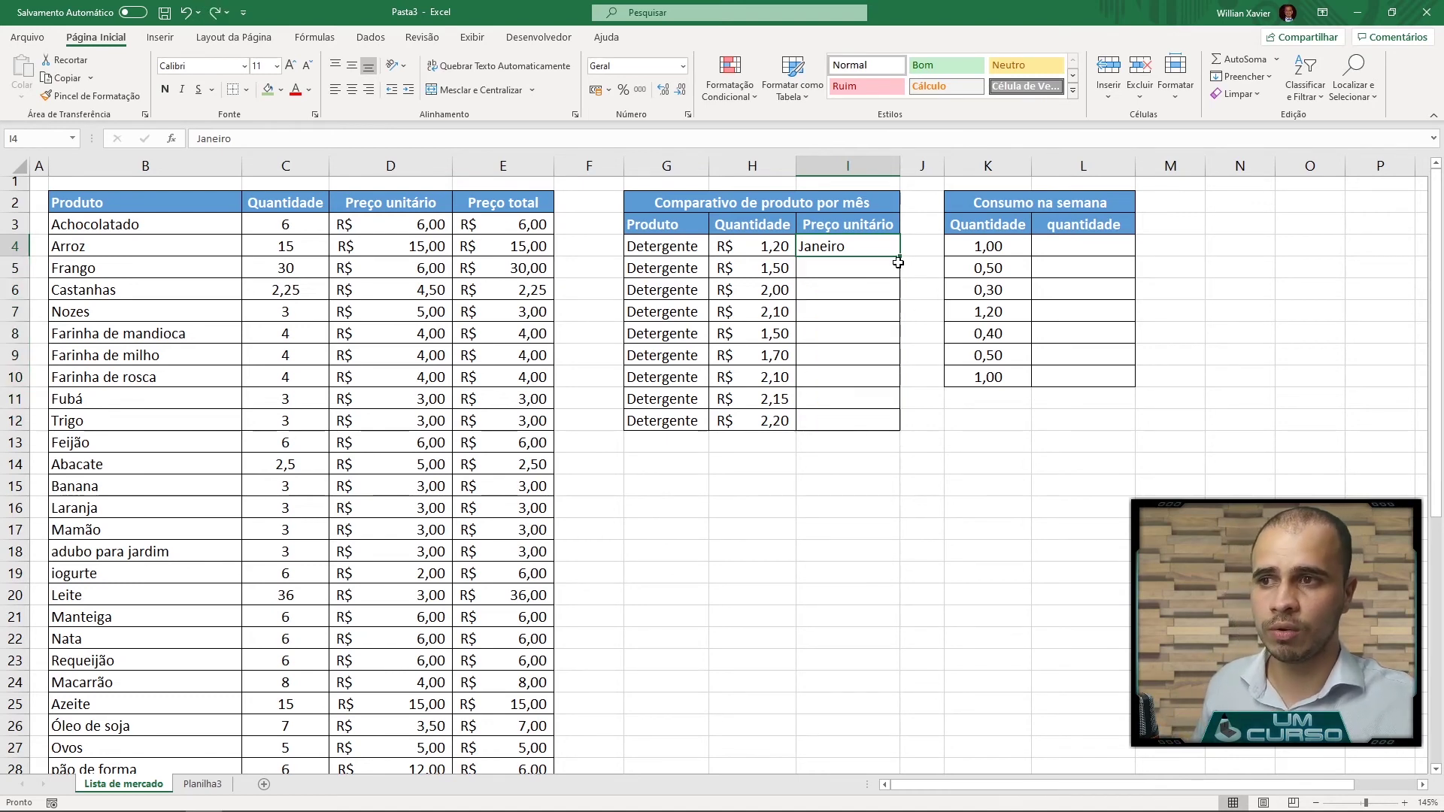
Try filling the months from I4 down to I9, marking the Junho preview with a red arrow, and undo the fill
drag(902, 260, 900, 364)
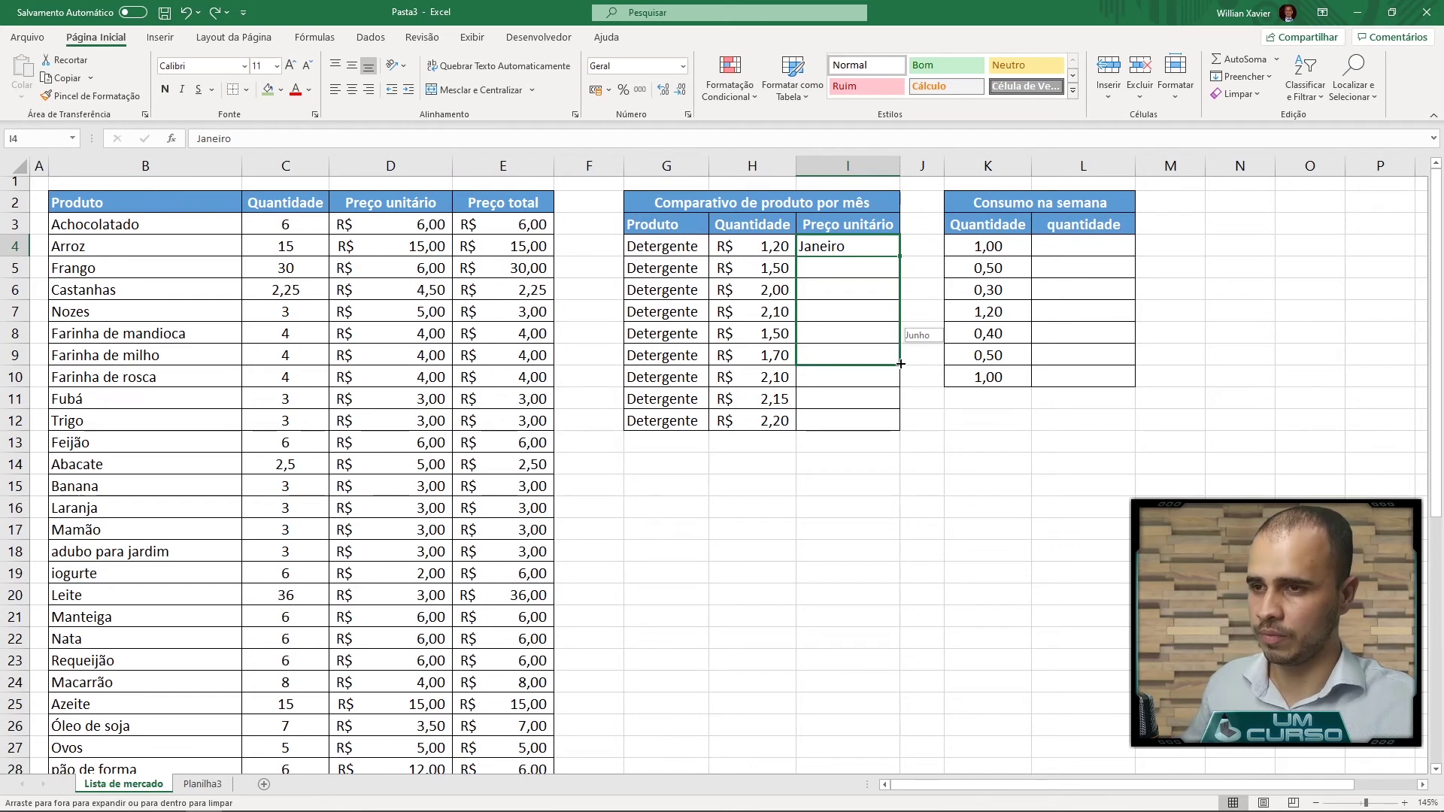
key(ctrl+Print)
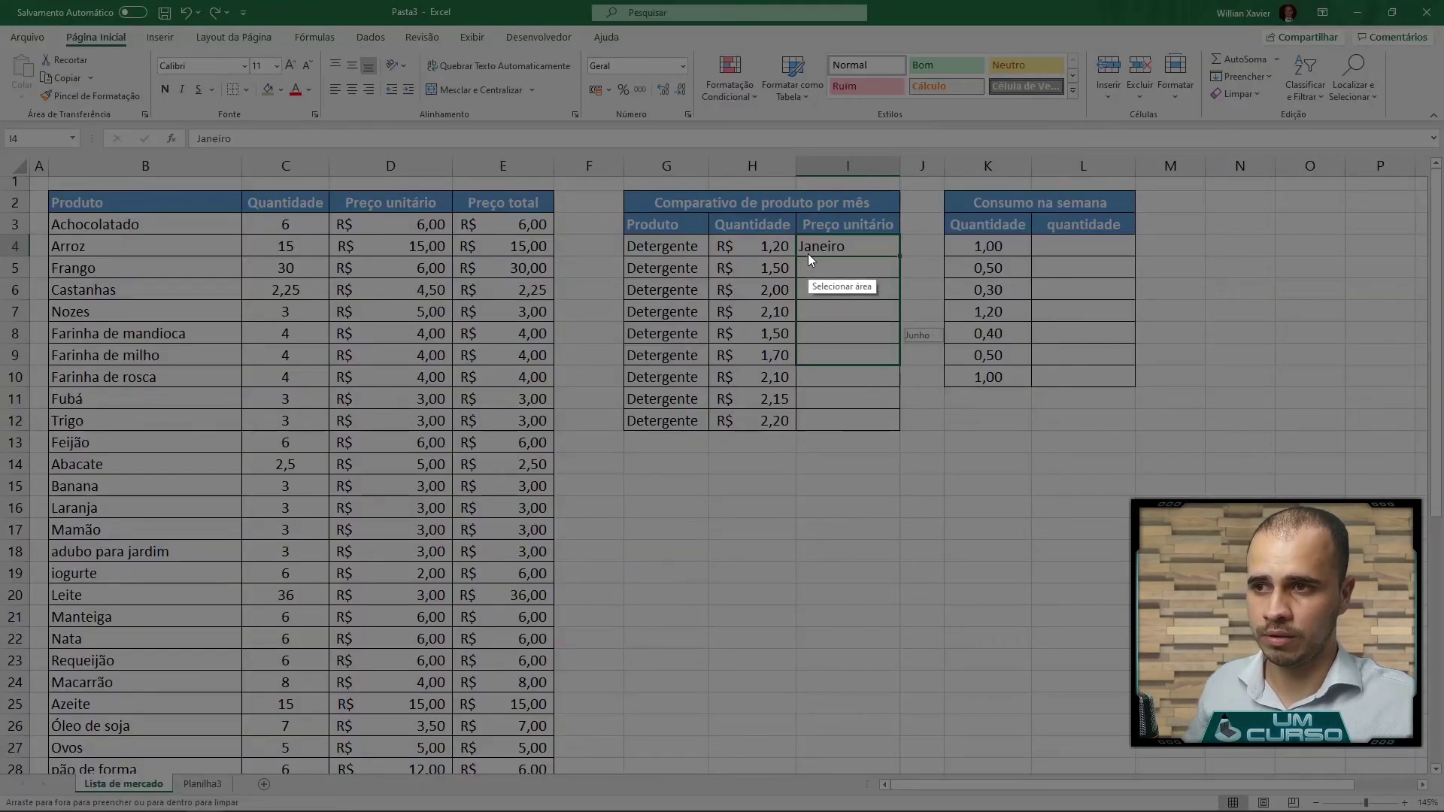
drag(764, 203, 997, 423)
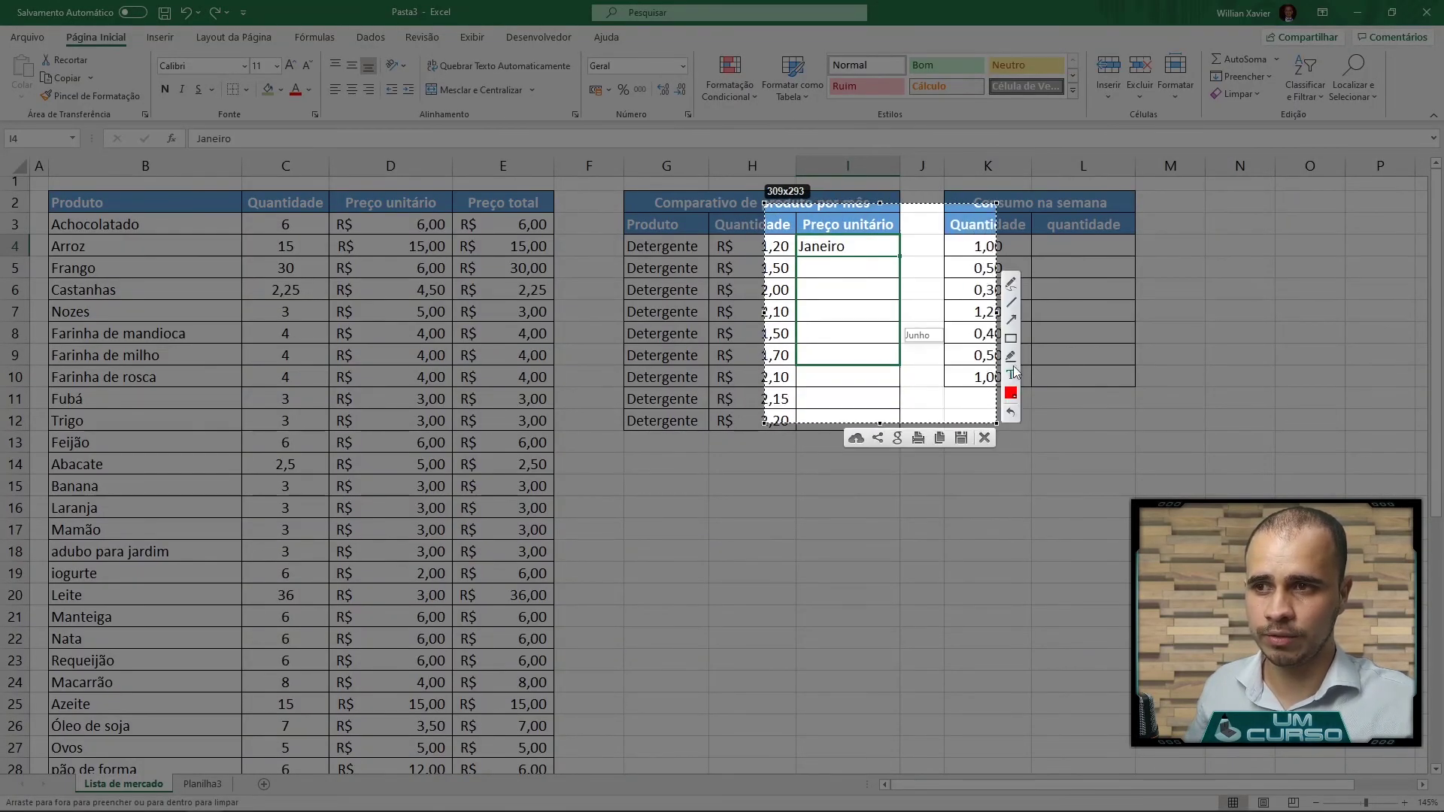
click(1012, 320)
mouse_move(804, 389)
mouse_down()
mouse_move(865, 376)
mouse_move(900, 347)
mouse_up()
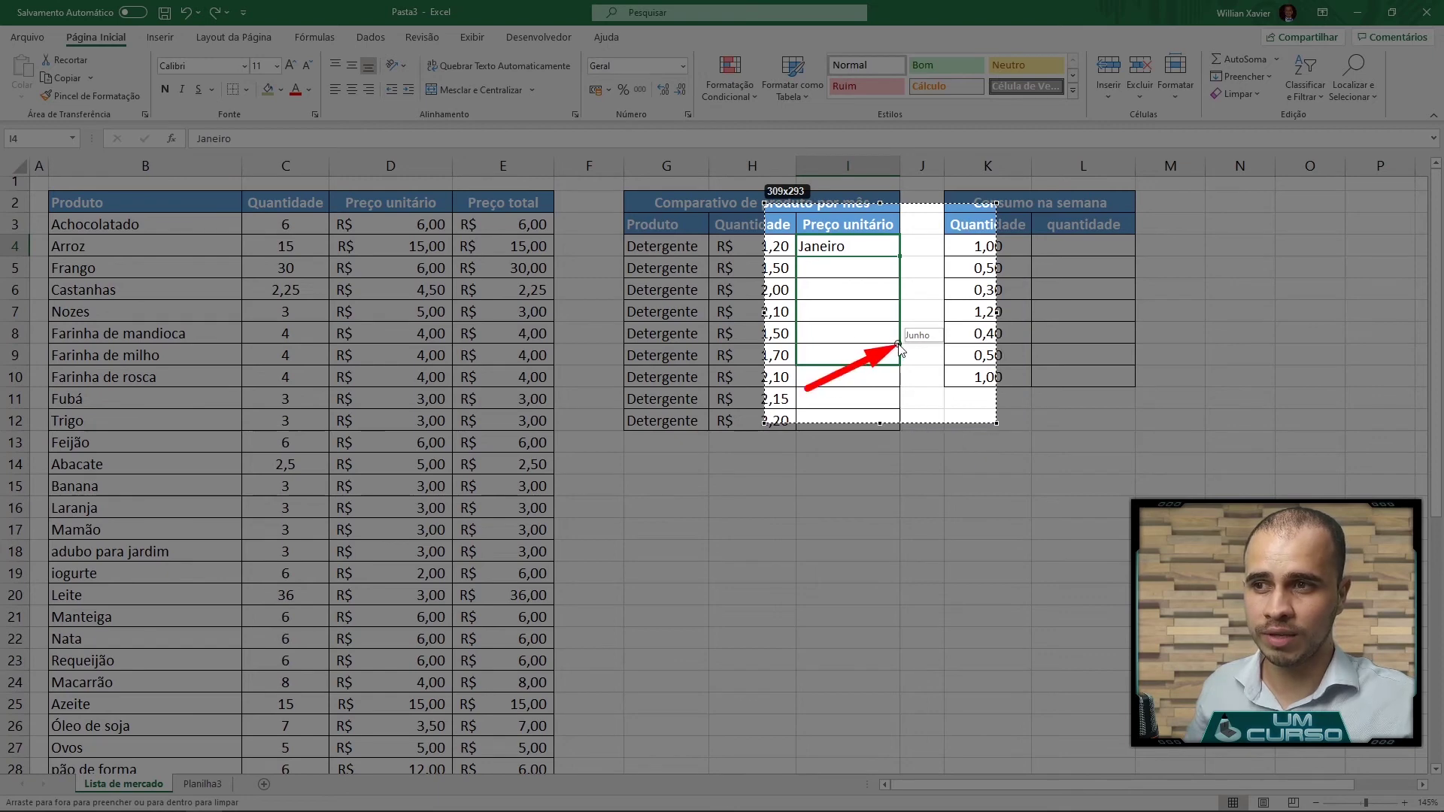
key(Escape)
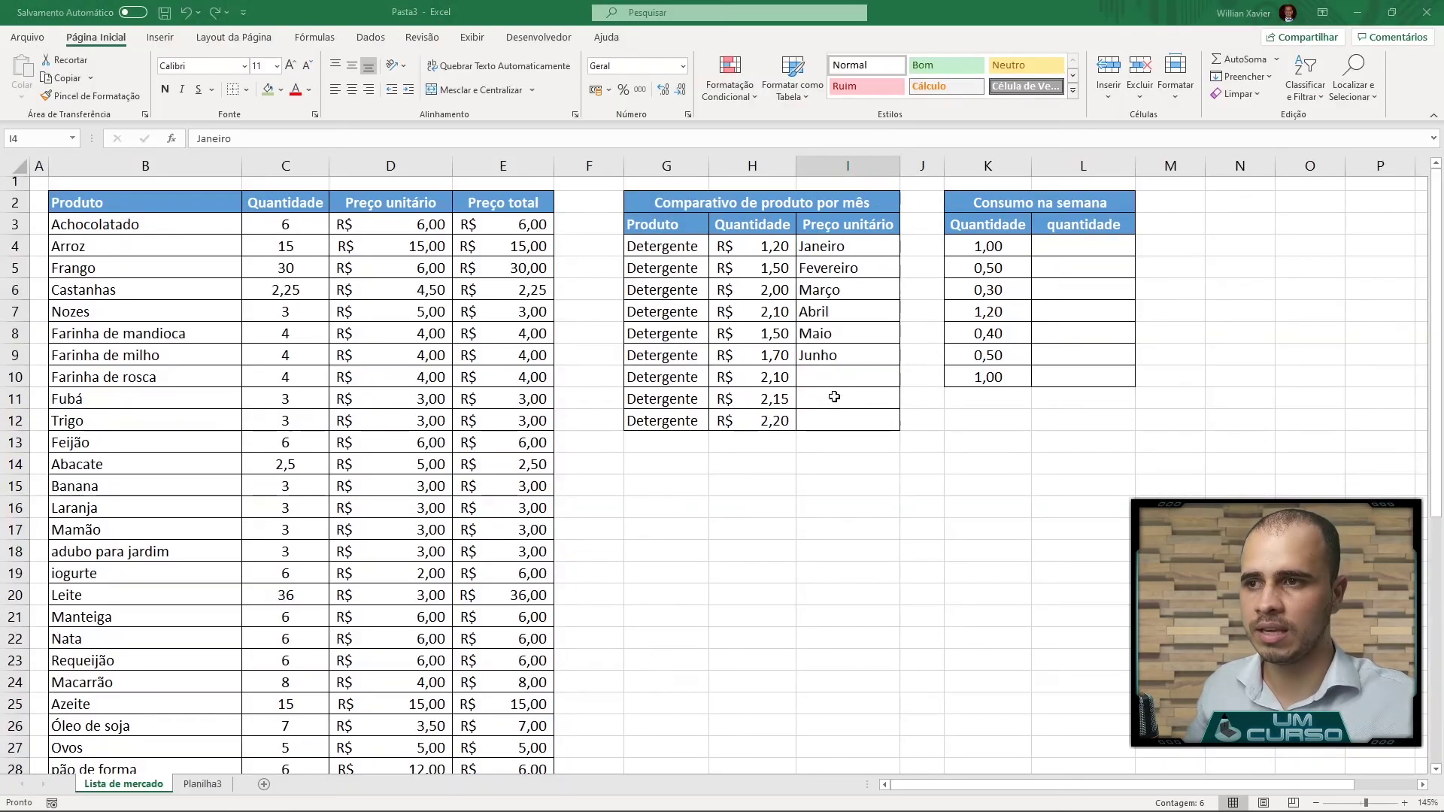
key(ctrl+z)
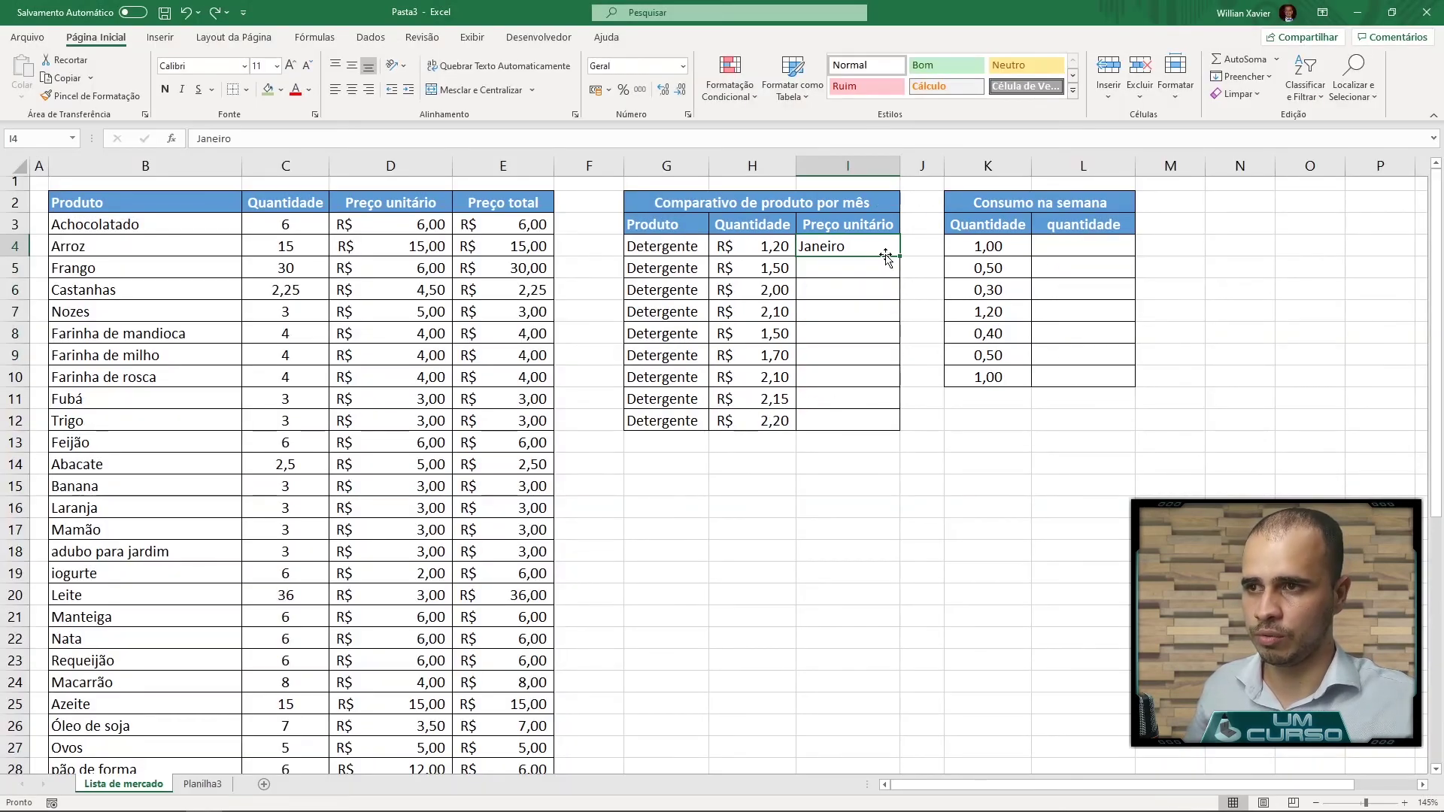
Auto-fill the months from Janeiro in I4 down to Setembro in I12
drag(900, 256, 896, 426)
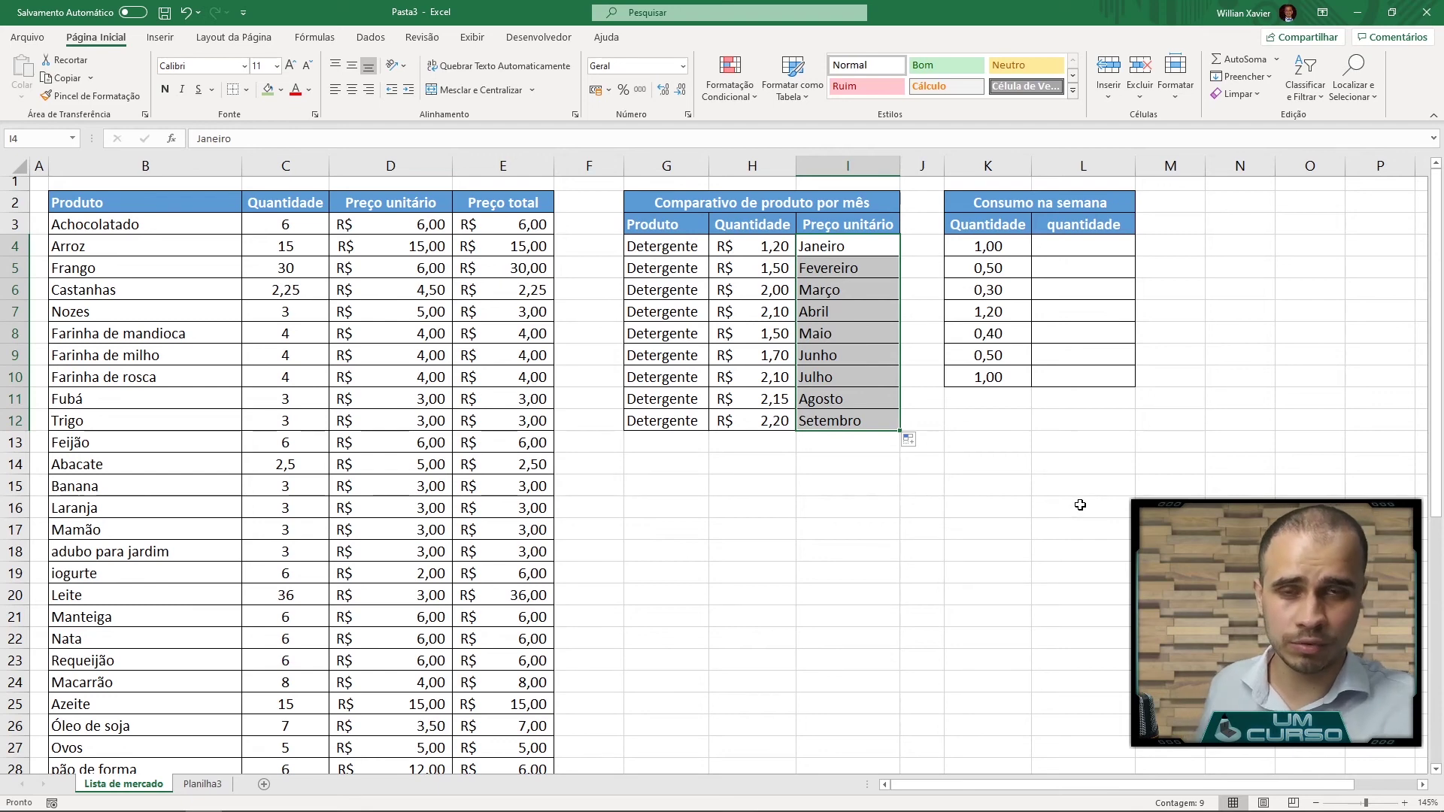
Enter segunda-feira in L4 of the weekly consumption table and auto-fill the weekdays down to domingo in L10
click(1076, 249)
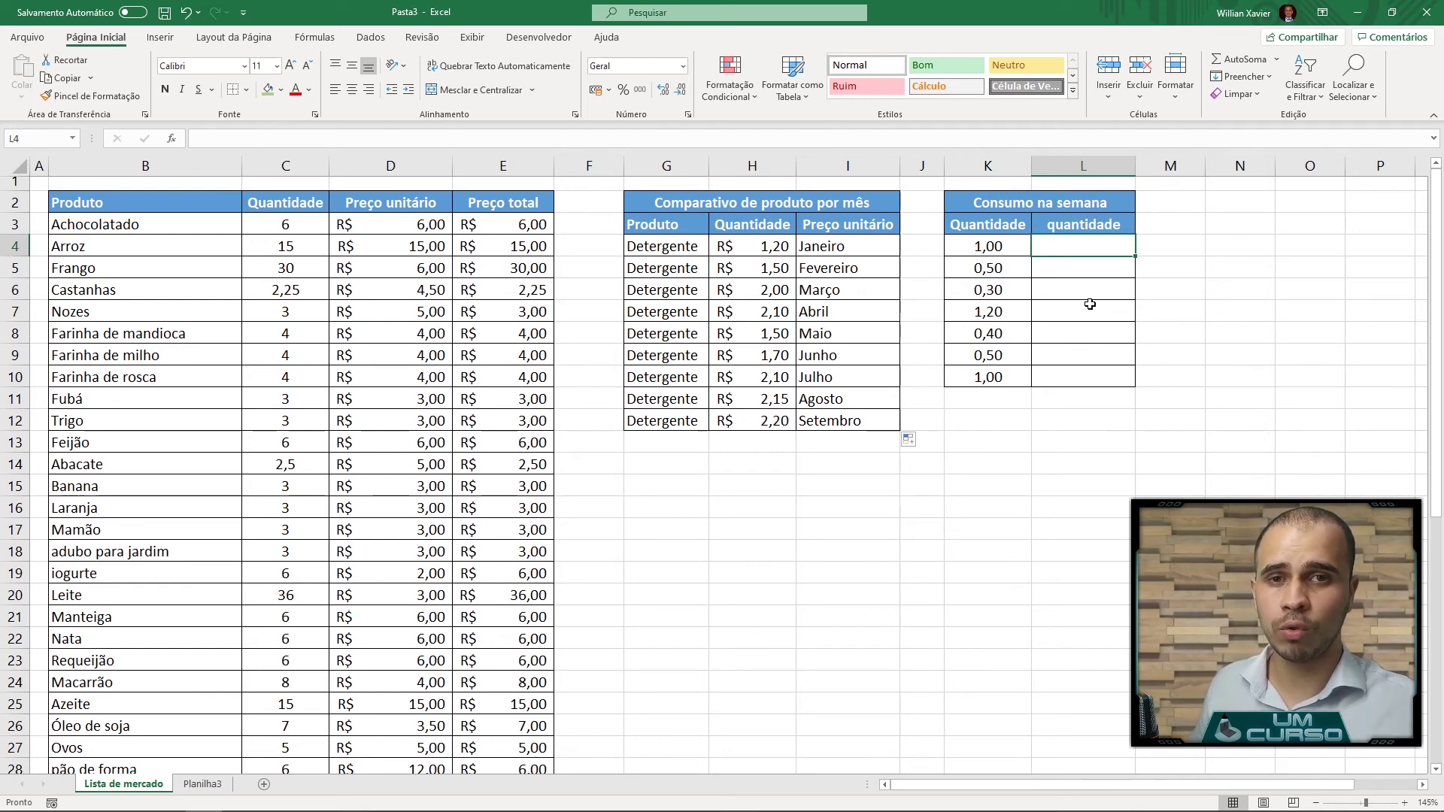
text(se)
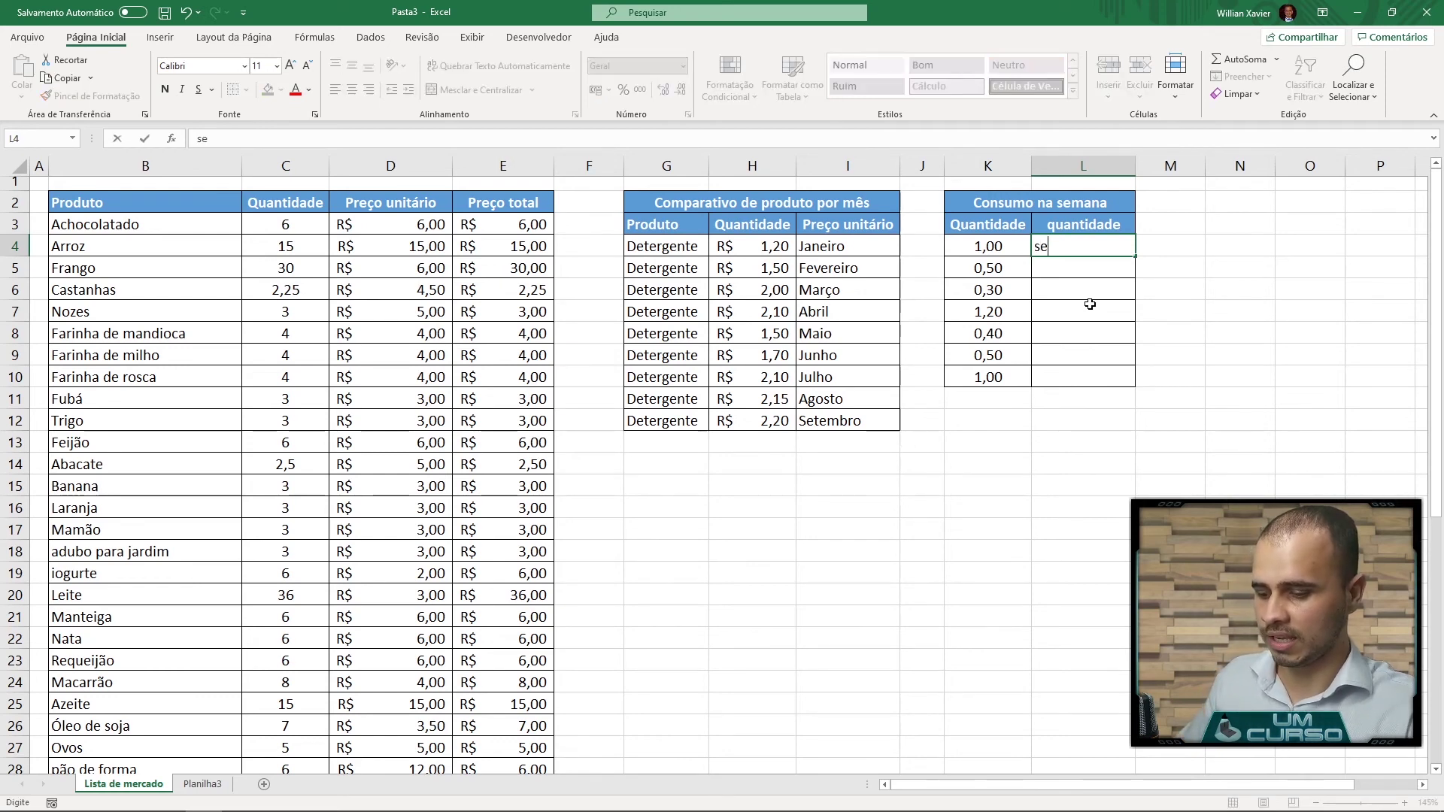
text(gunda-feira)
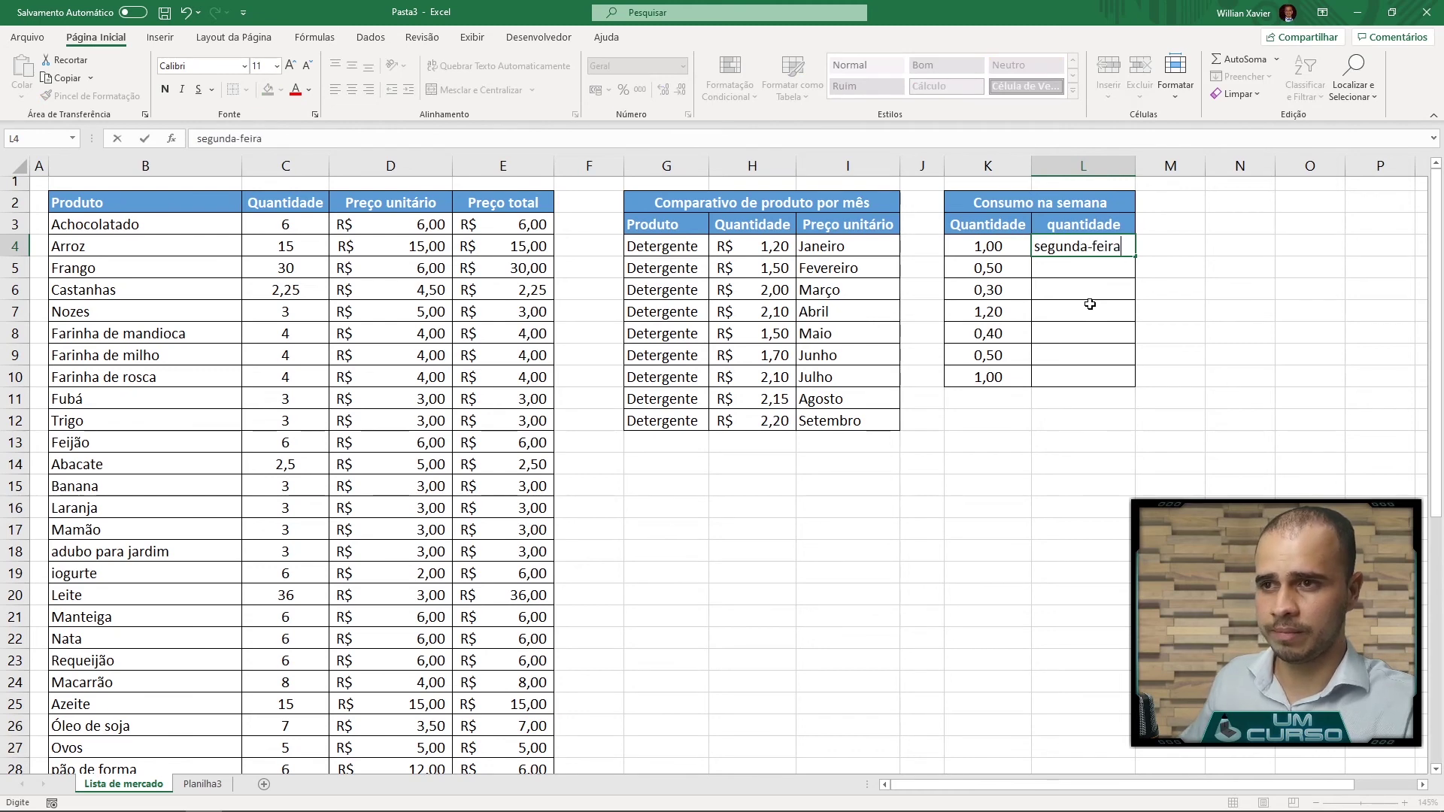
key(Return)
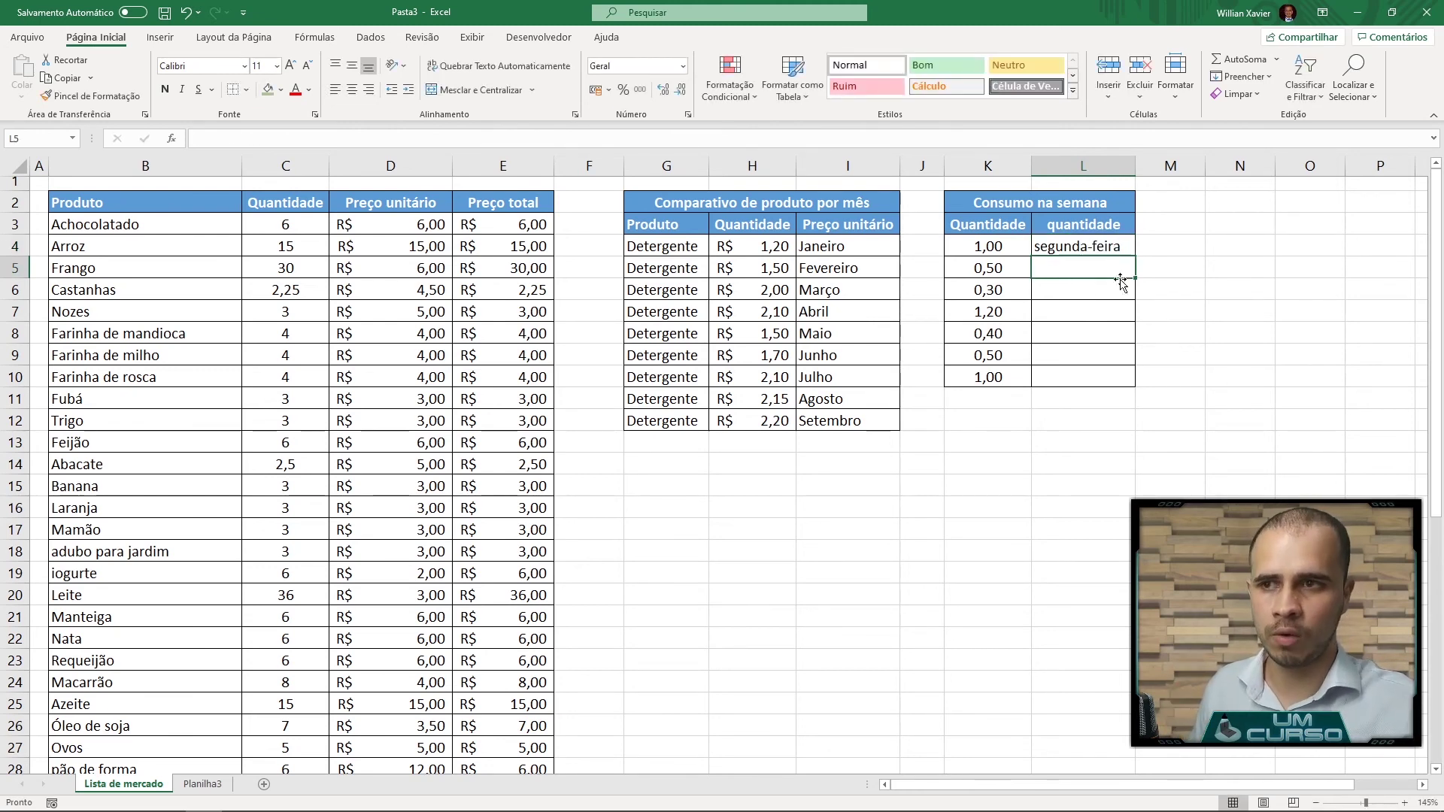
click(1132, 244)
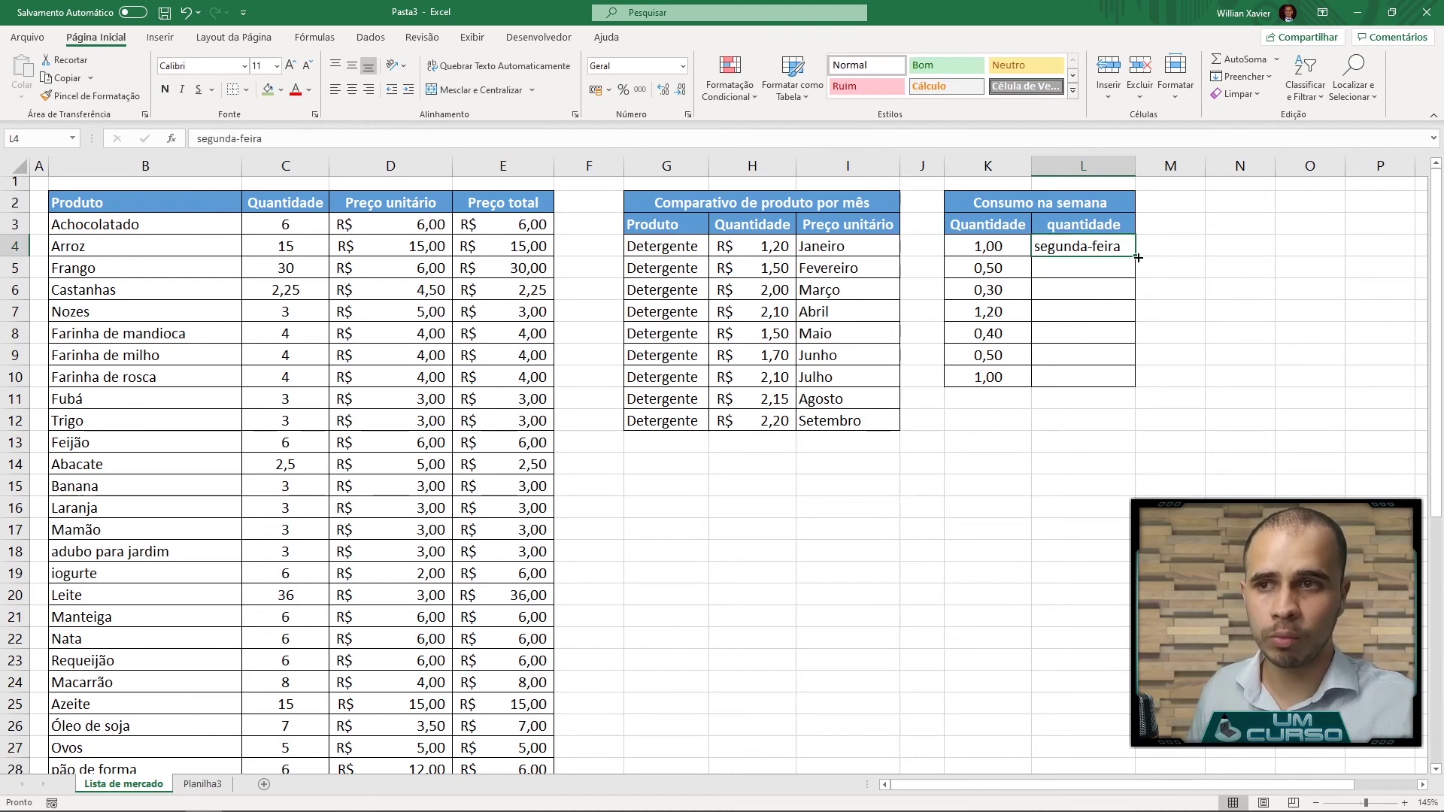
double_click(1138, 257)
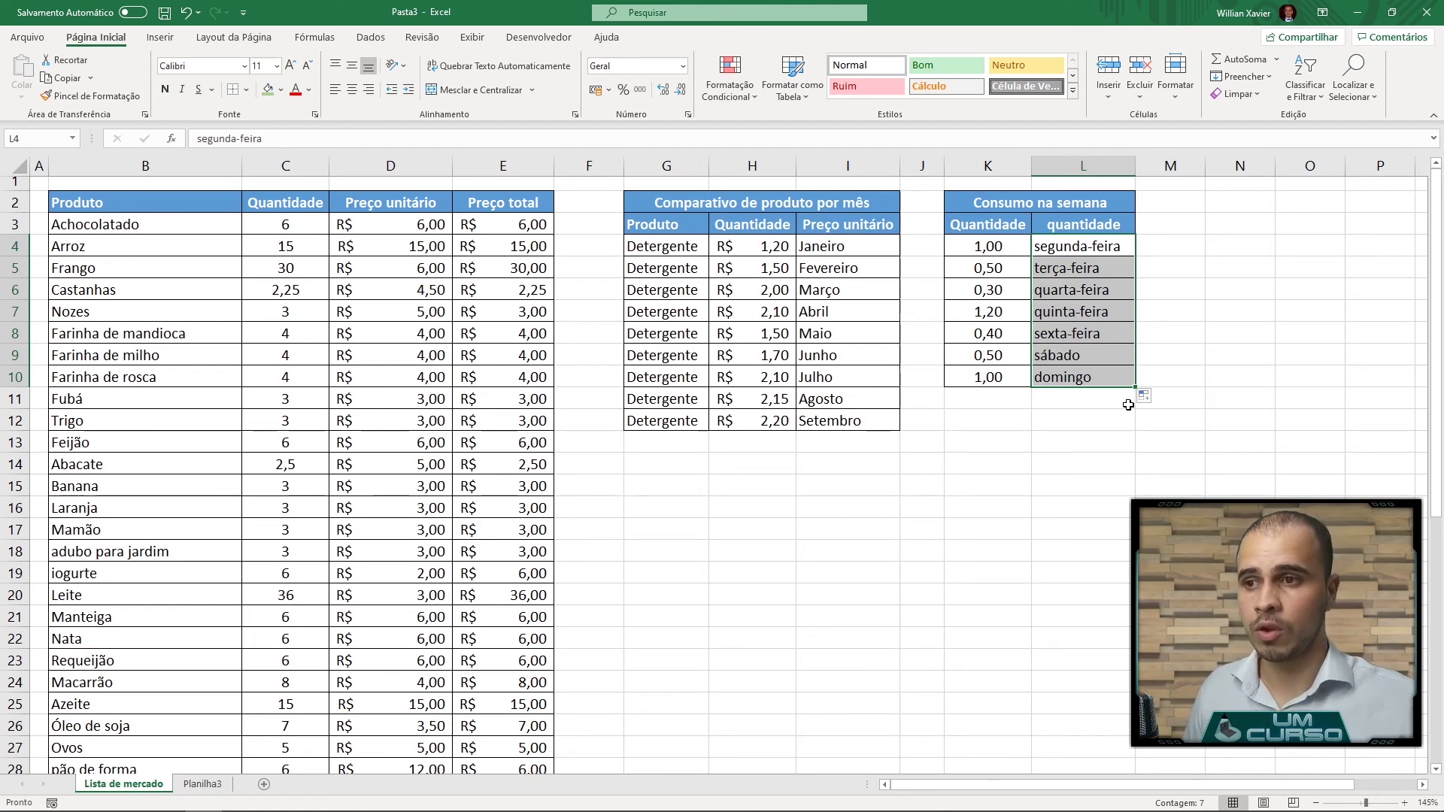
Enter the values 1,20, 1,22 and 1,24 in I15:I17, below the monthly comparison table
click(969, 483)
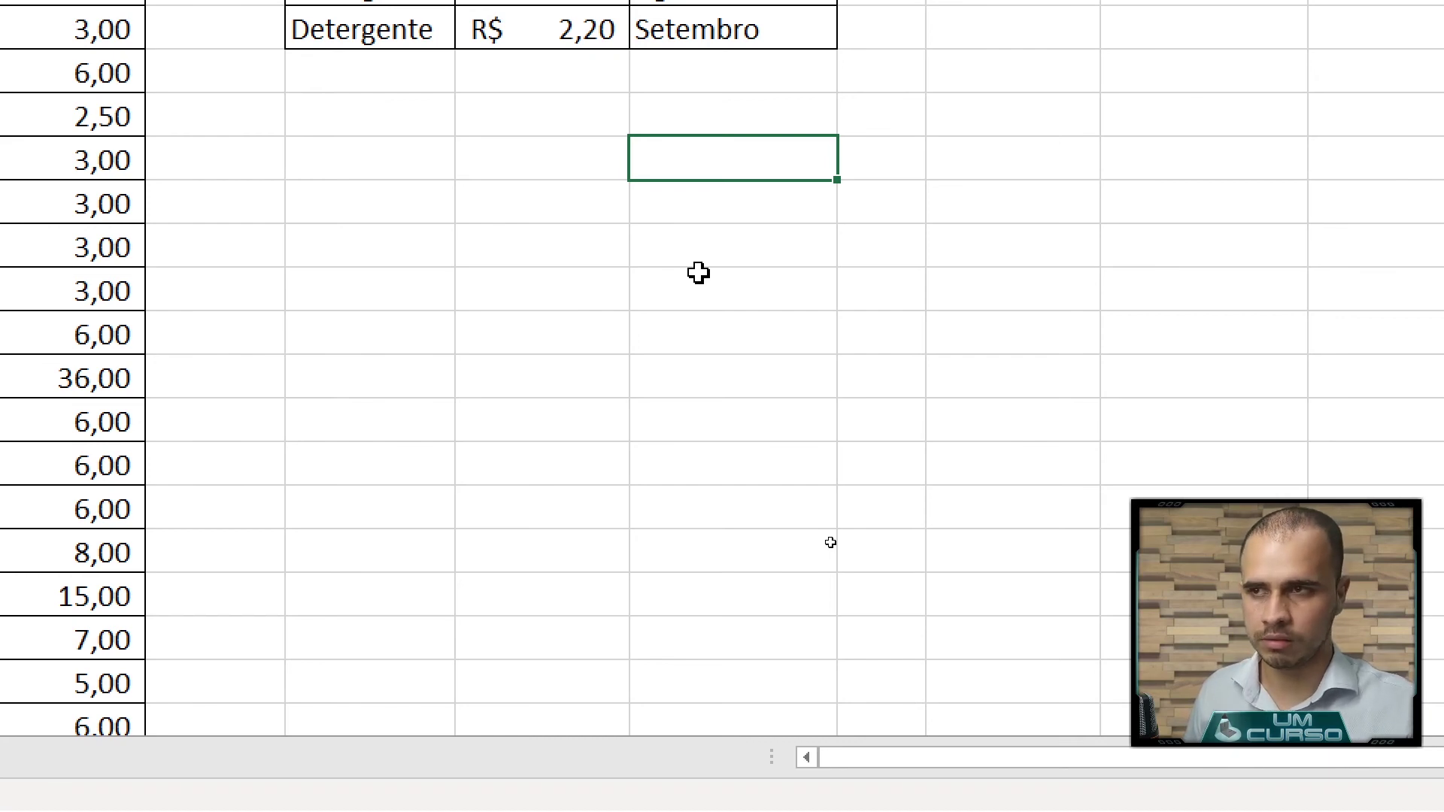
text(1,)
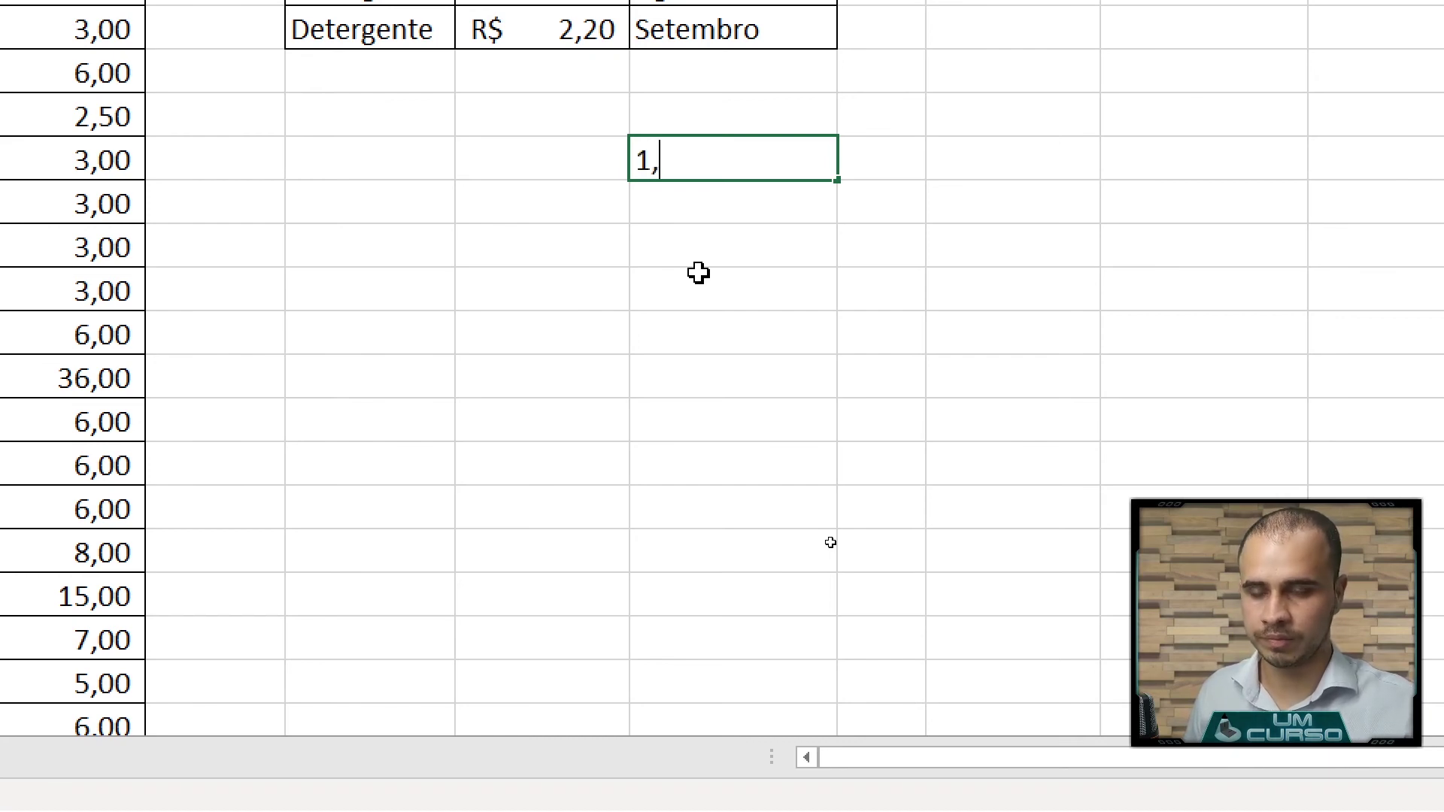
text(20)
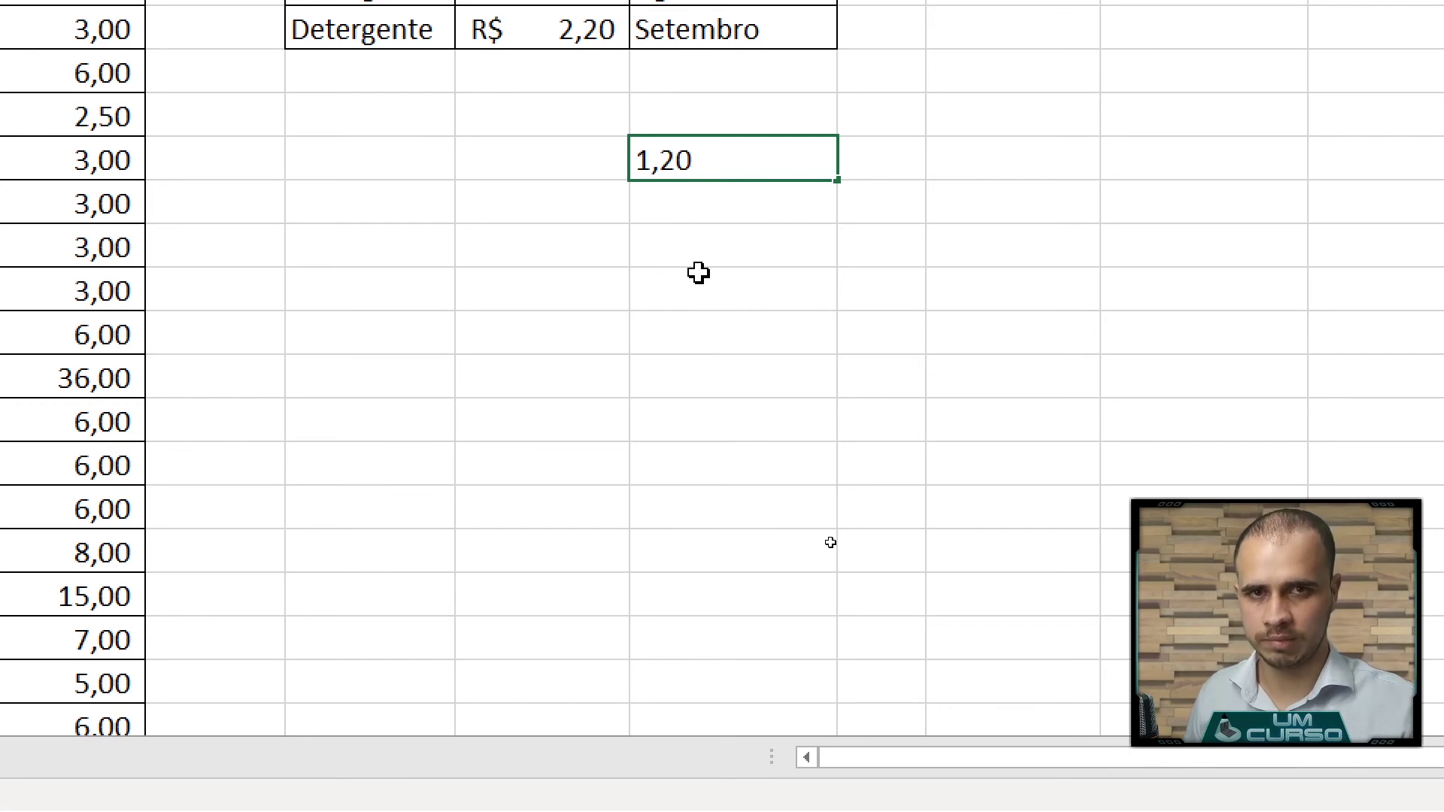
key(Return)
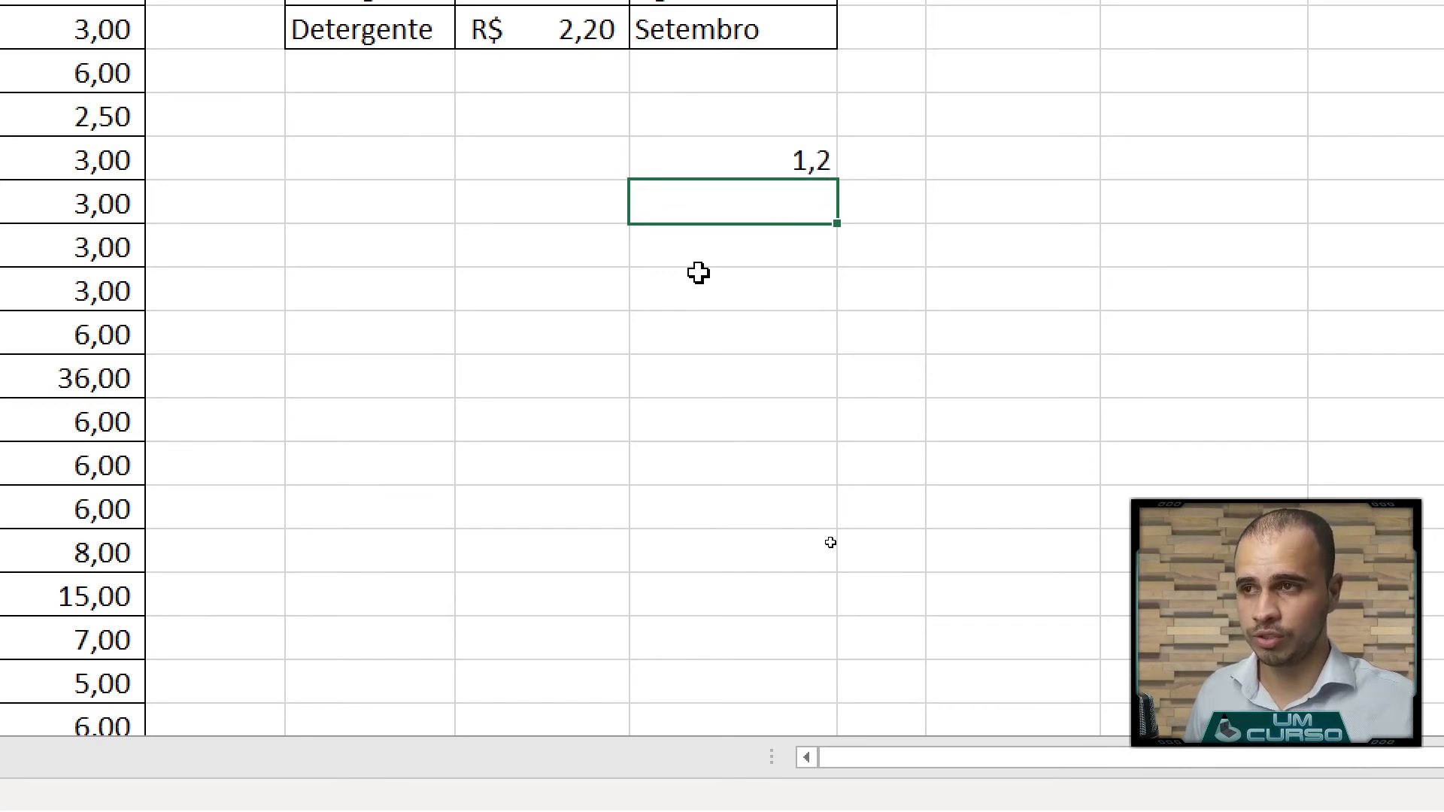
text(1)
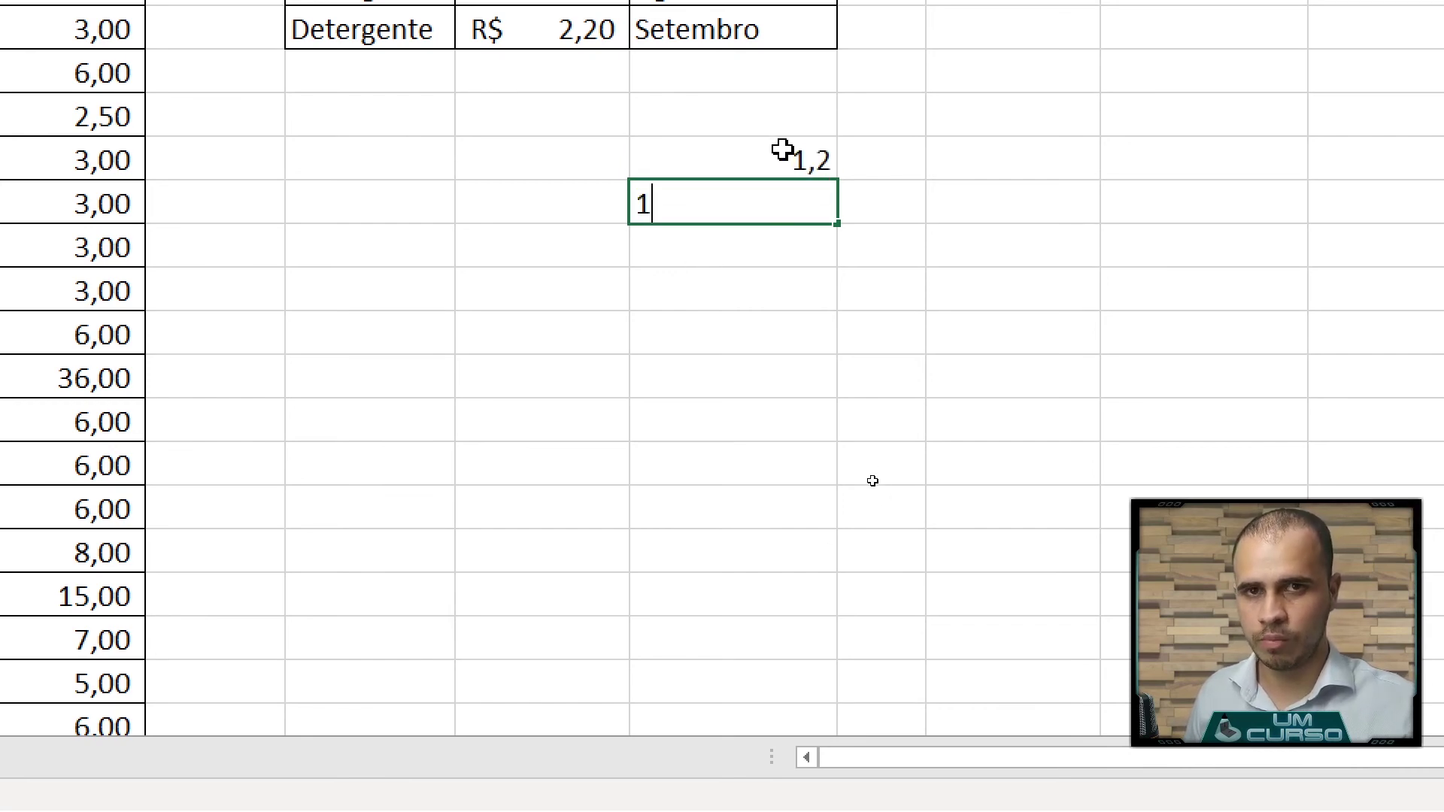
text(,22)
key(Return)
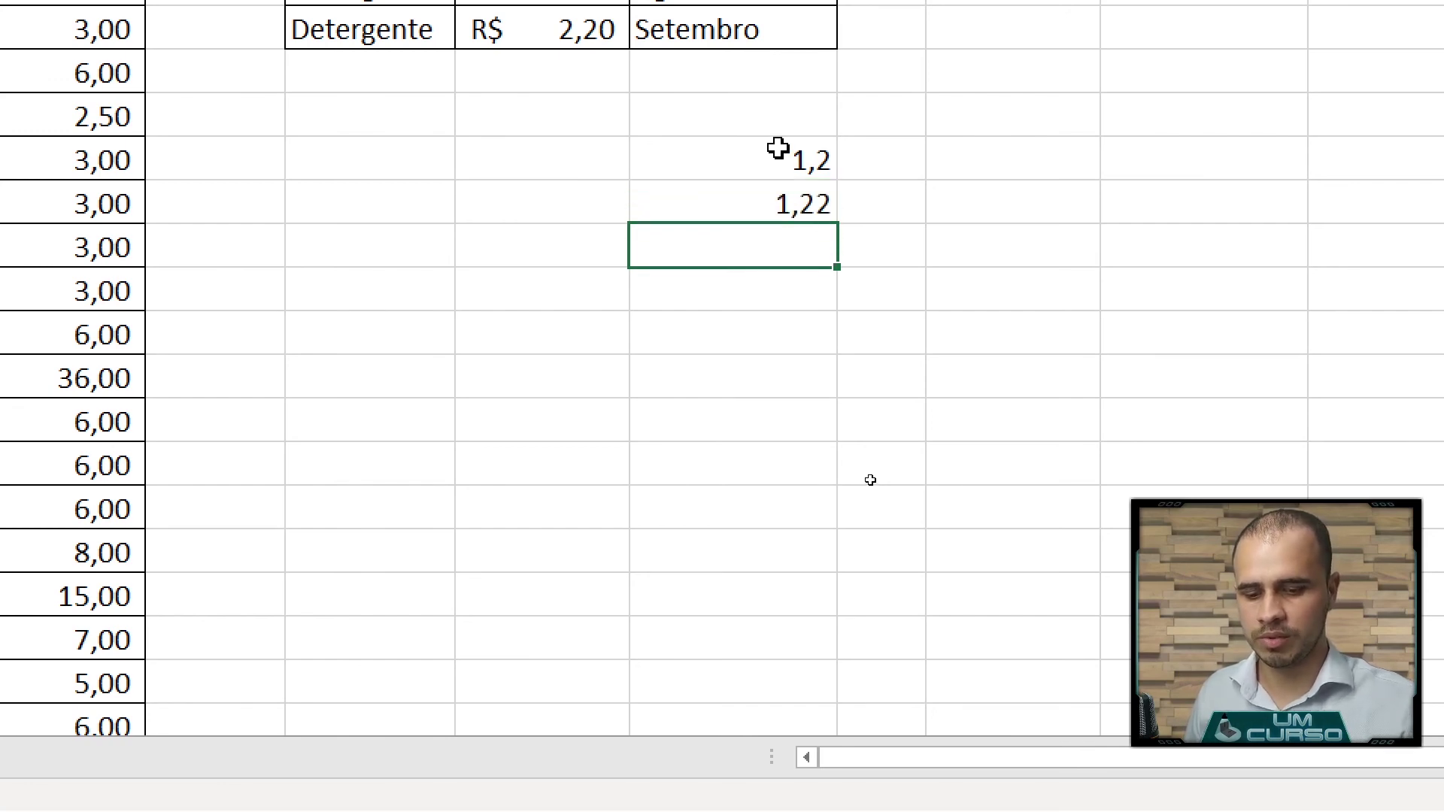
text(1)
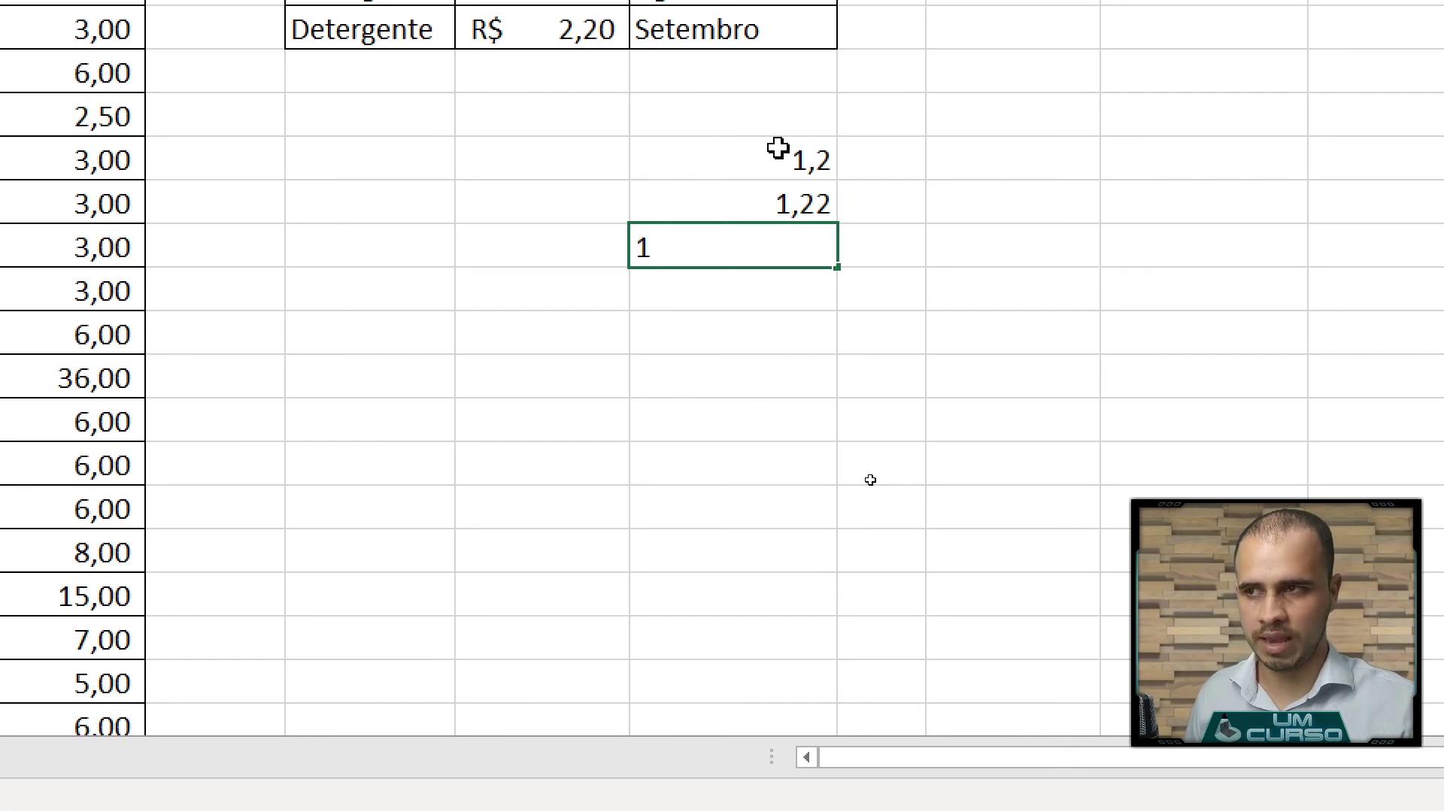
text(,24)
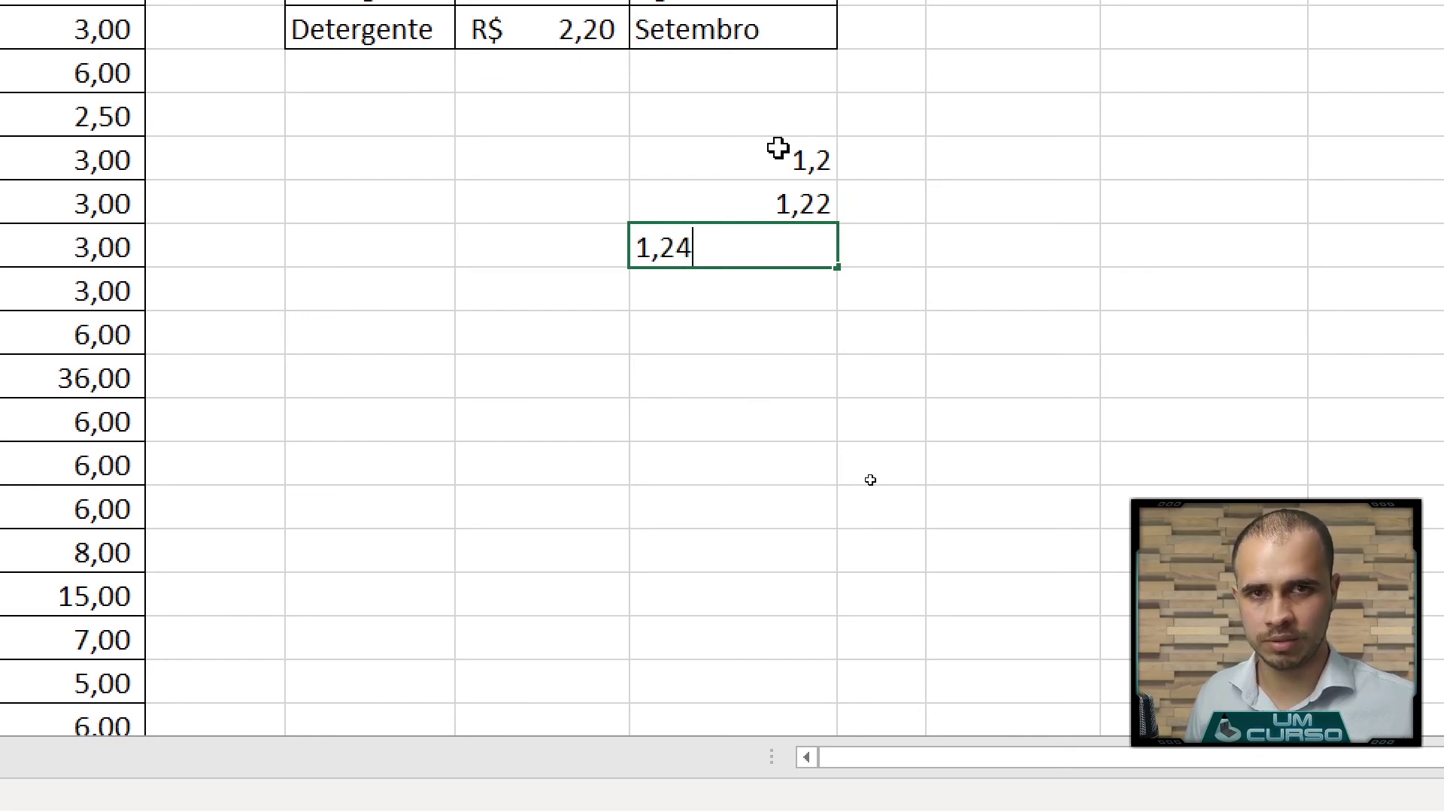
key(Return)
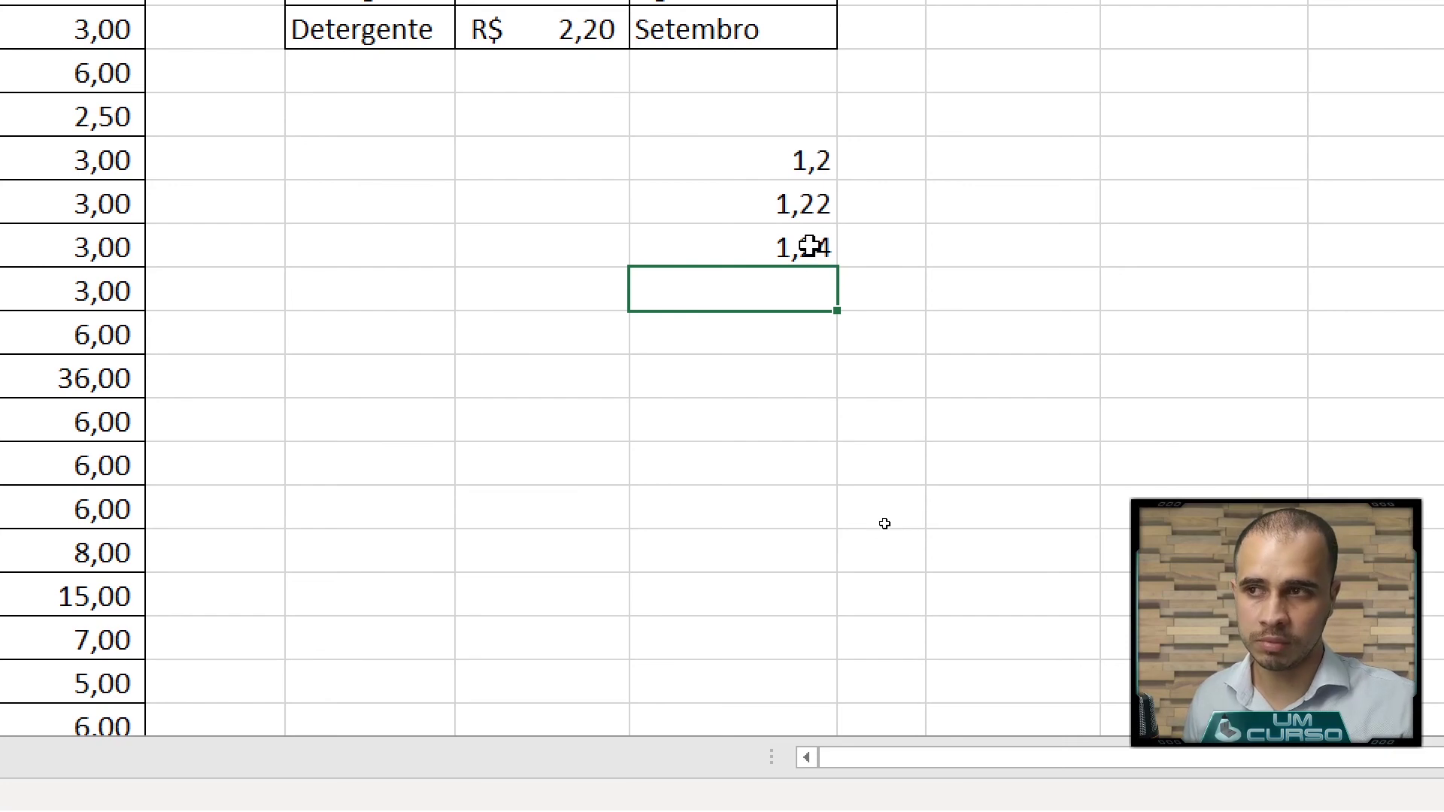
Extend the number series in I15:I17 down to 1,36 in I23 and select the filled range I15:I23
drag(777, 154, 765, 247)
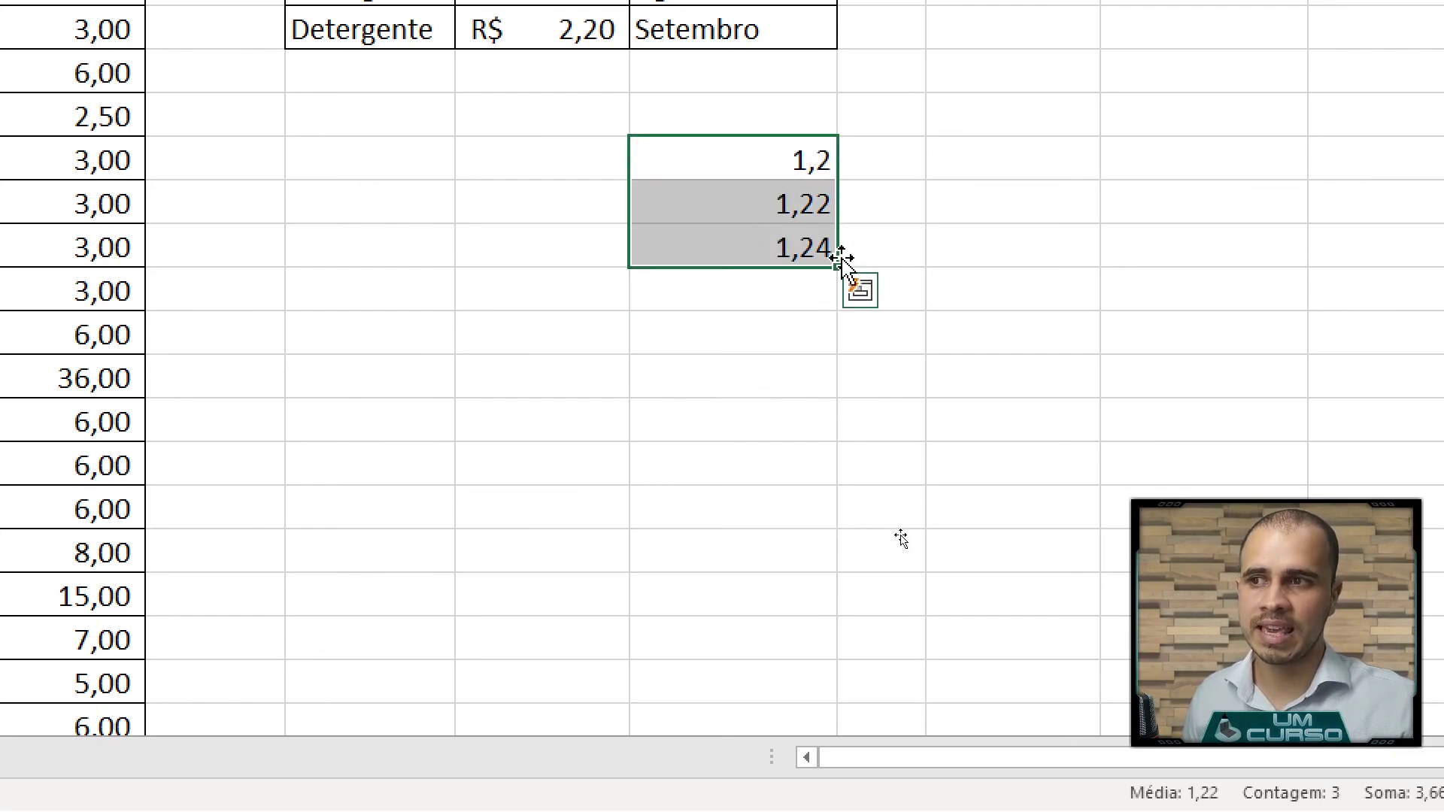
mouse_move(836, 267)
mouse_down()
mouse_move(825, 464)
mouse_move(825, 256)
mouse_up()
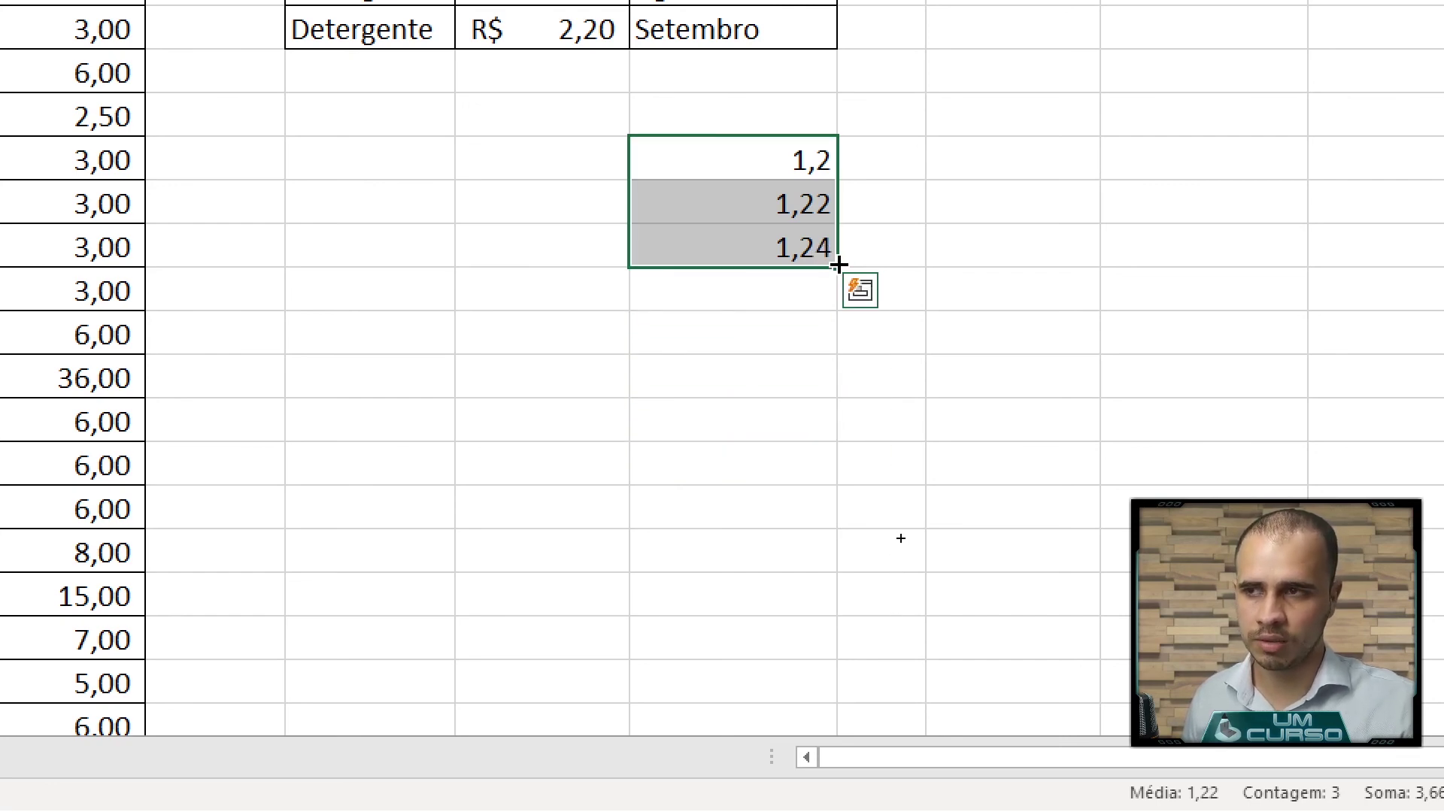
drag(834, 266, 837, 460)
drag(852, 275, 825, 522)
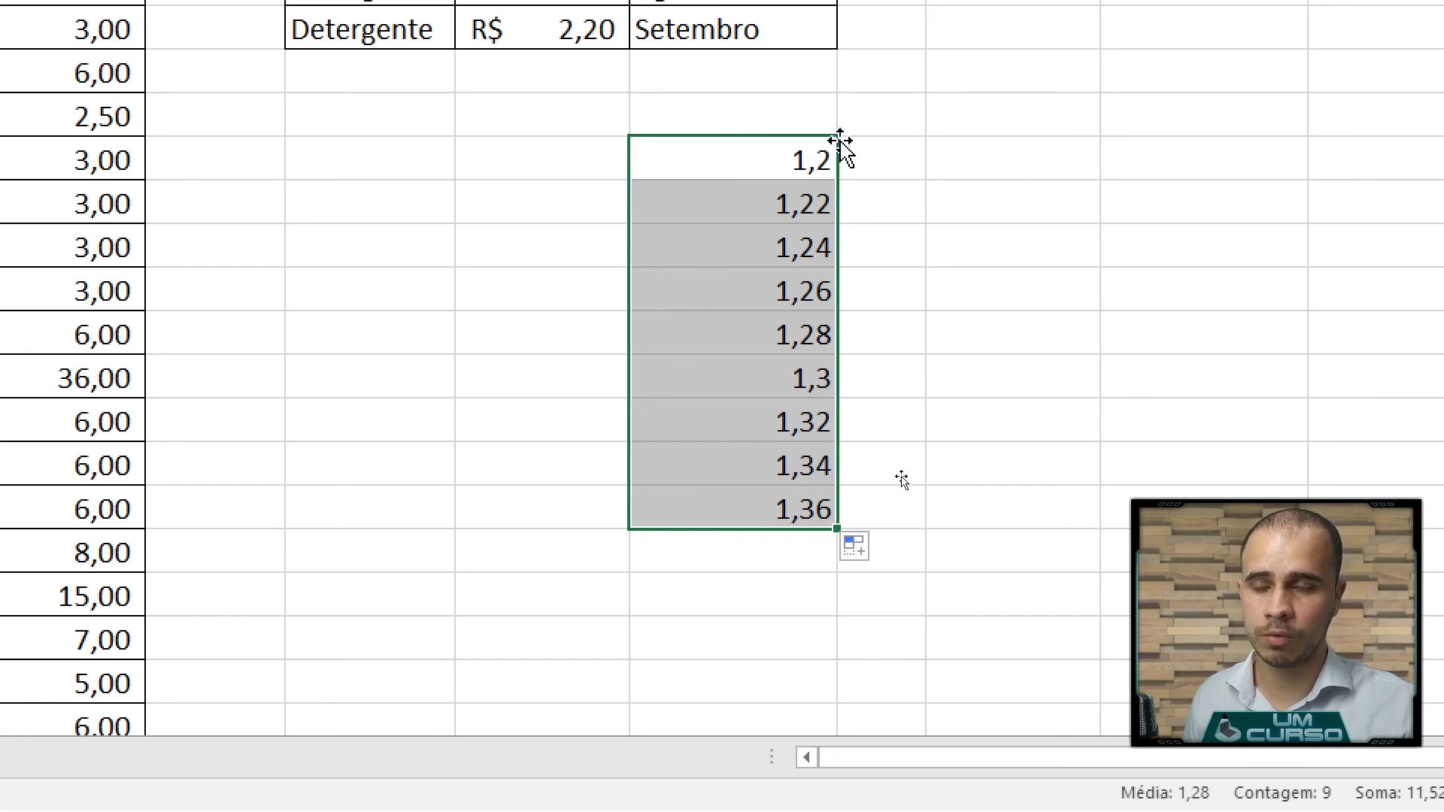
drag(689, 336, 719, 468)
click(1128, 450)
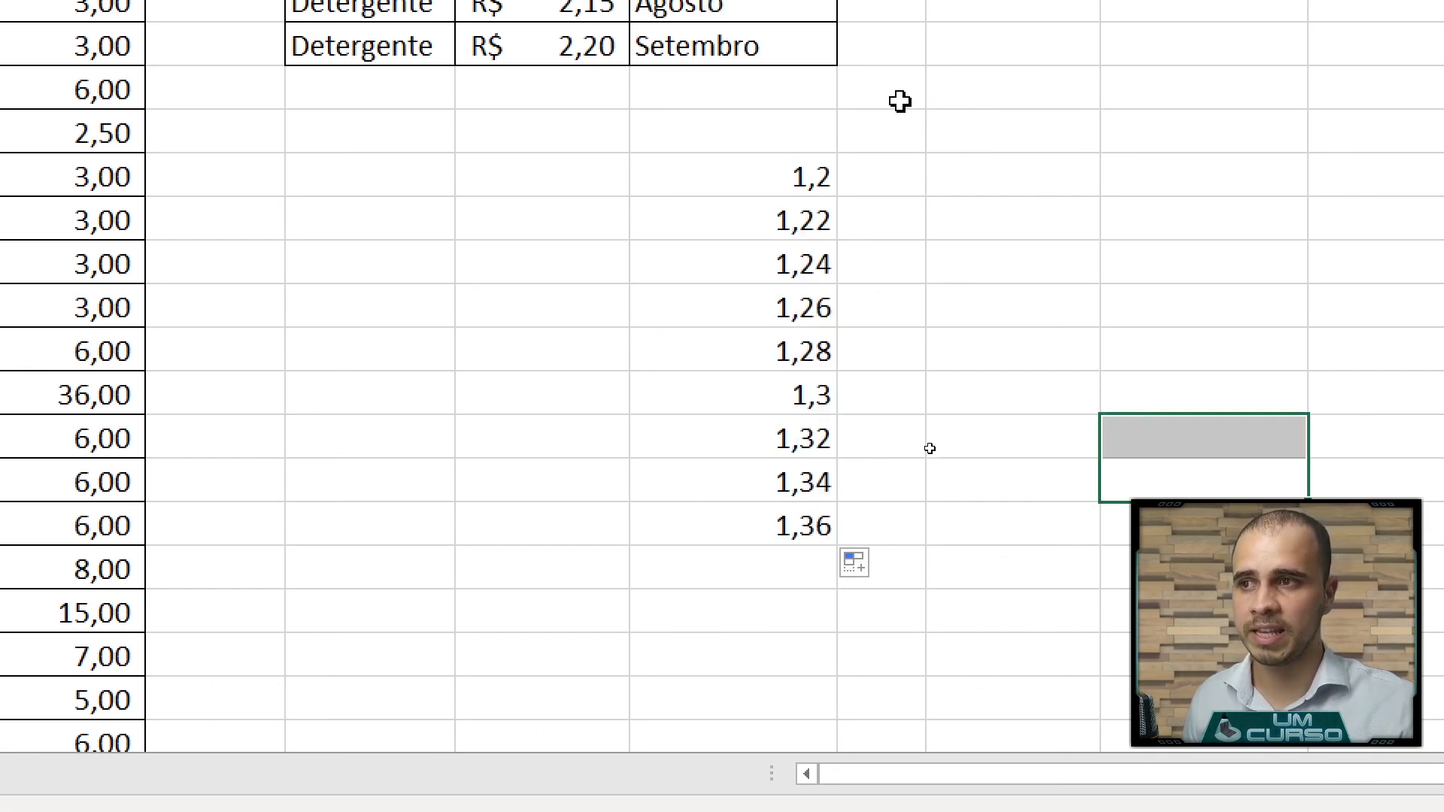
drag(790, 161, 732, 516)
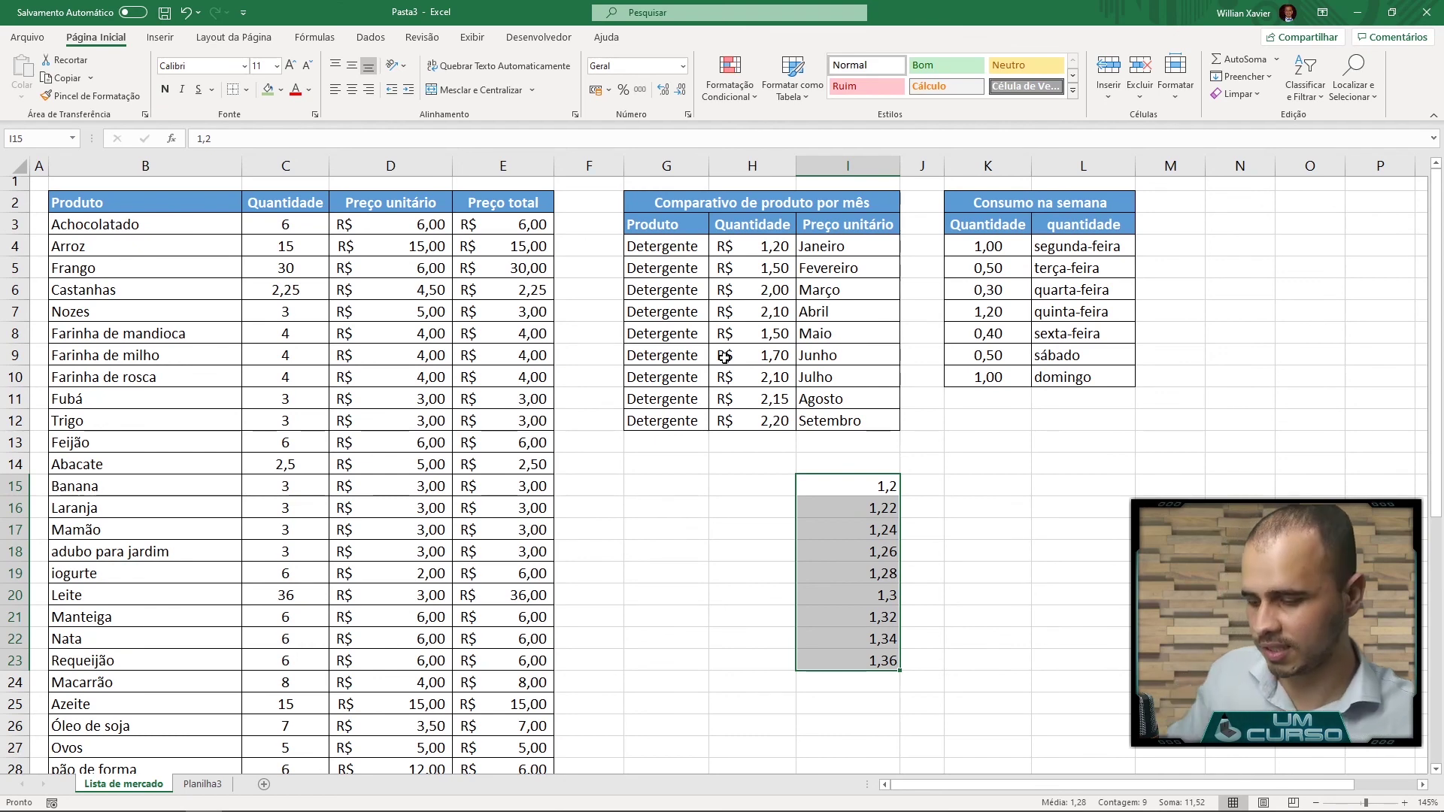
Switch to Adobe Acrobat Reader and read the TAREFA slide with the autofill exercise
key(alt+Tab)
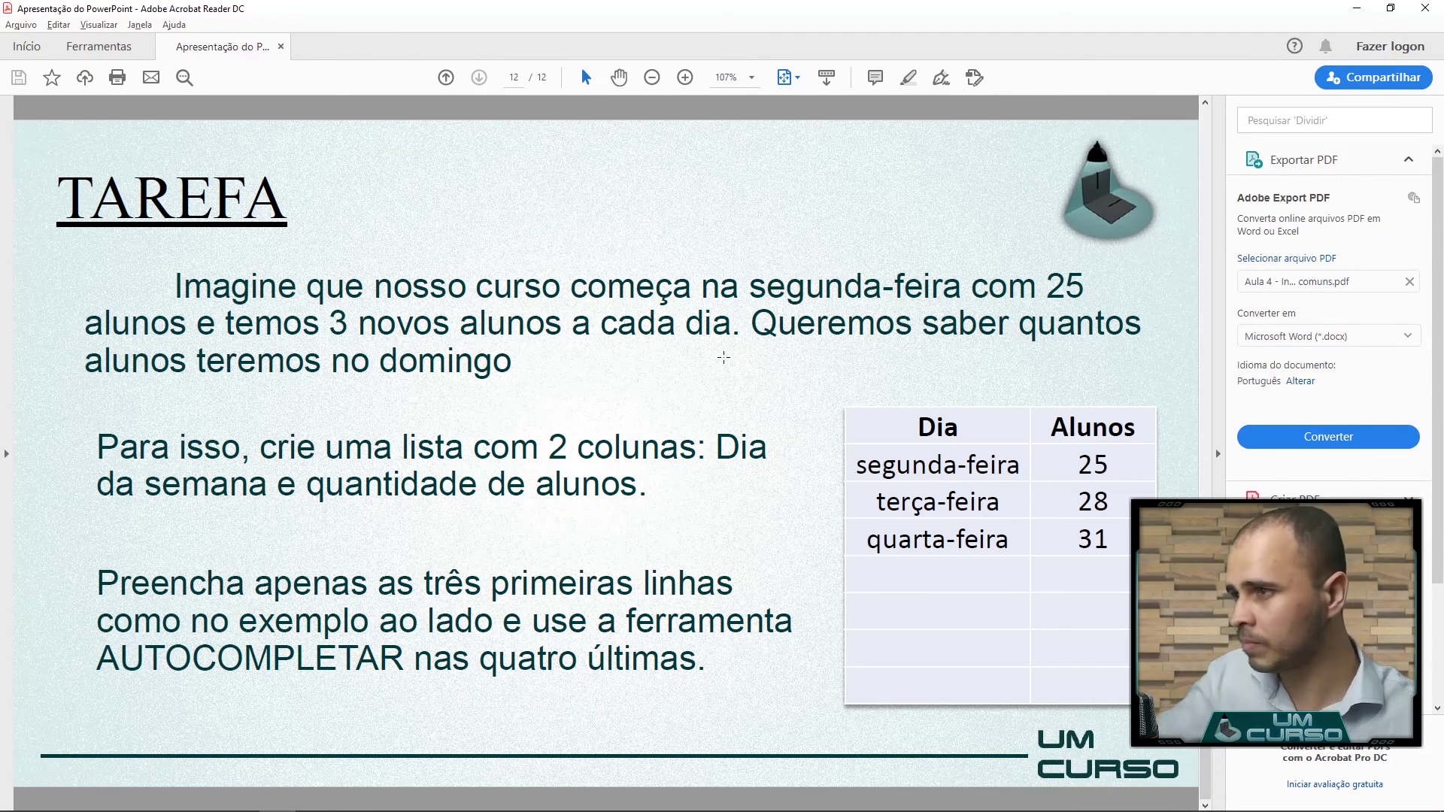